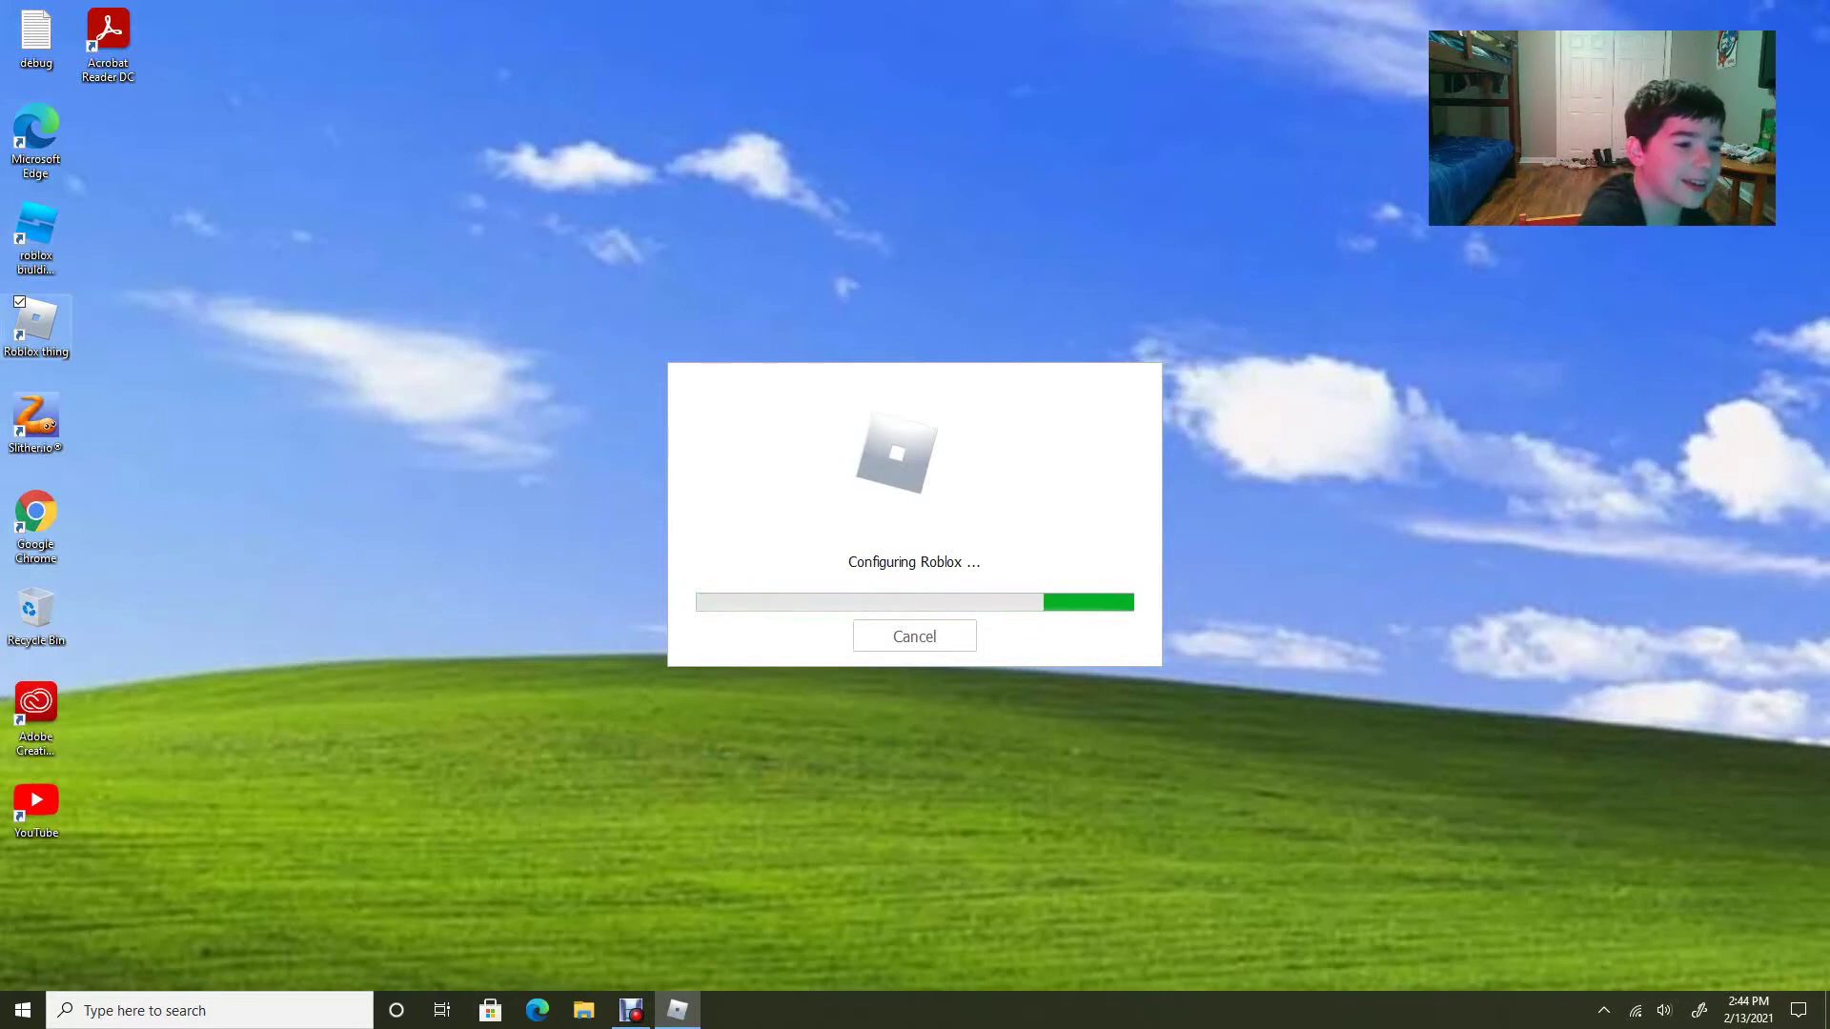
Drag across the Roblox welcome screen; no sign-up or log-in is started yet.
mouse_move(143, 214)
left_mouse_down()
mouse_move(3, 268)
mouse_move(109, 249)
left_mouse_up()
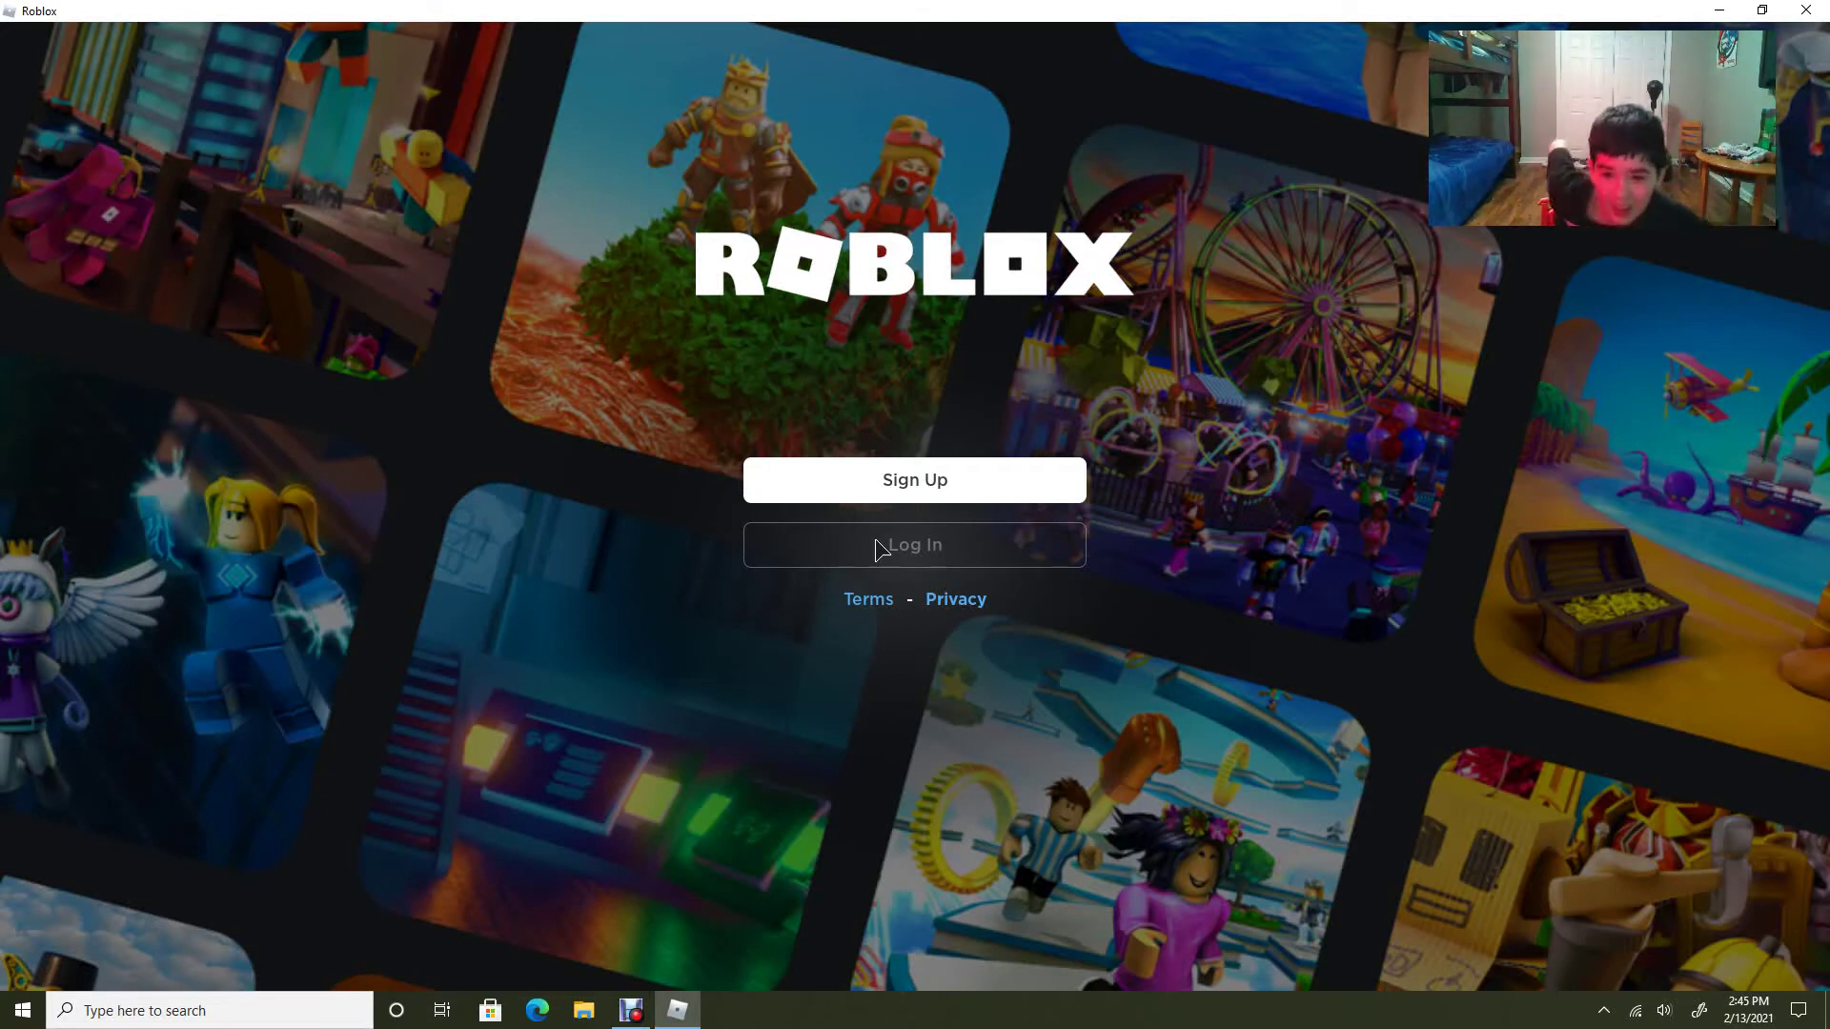
Open the sign-in form and submit the entered password to log into Roblox.
left_click(876, 549)
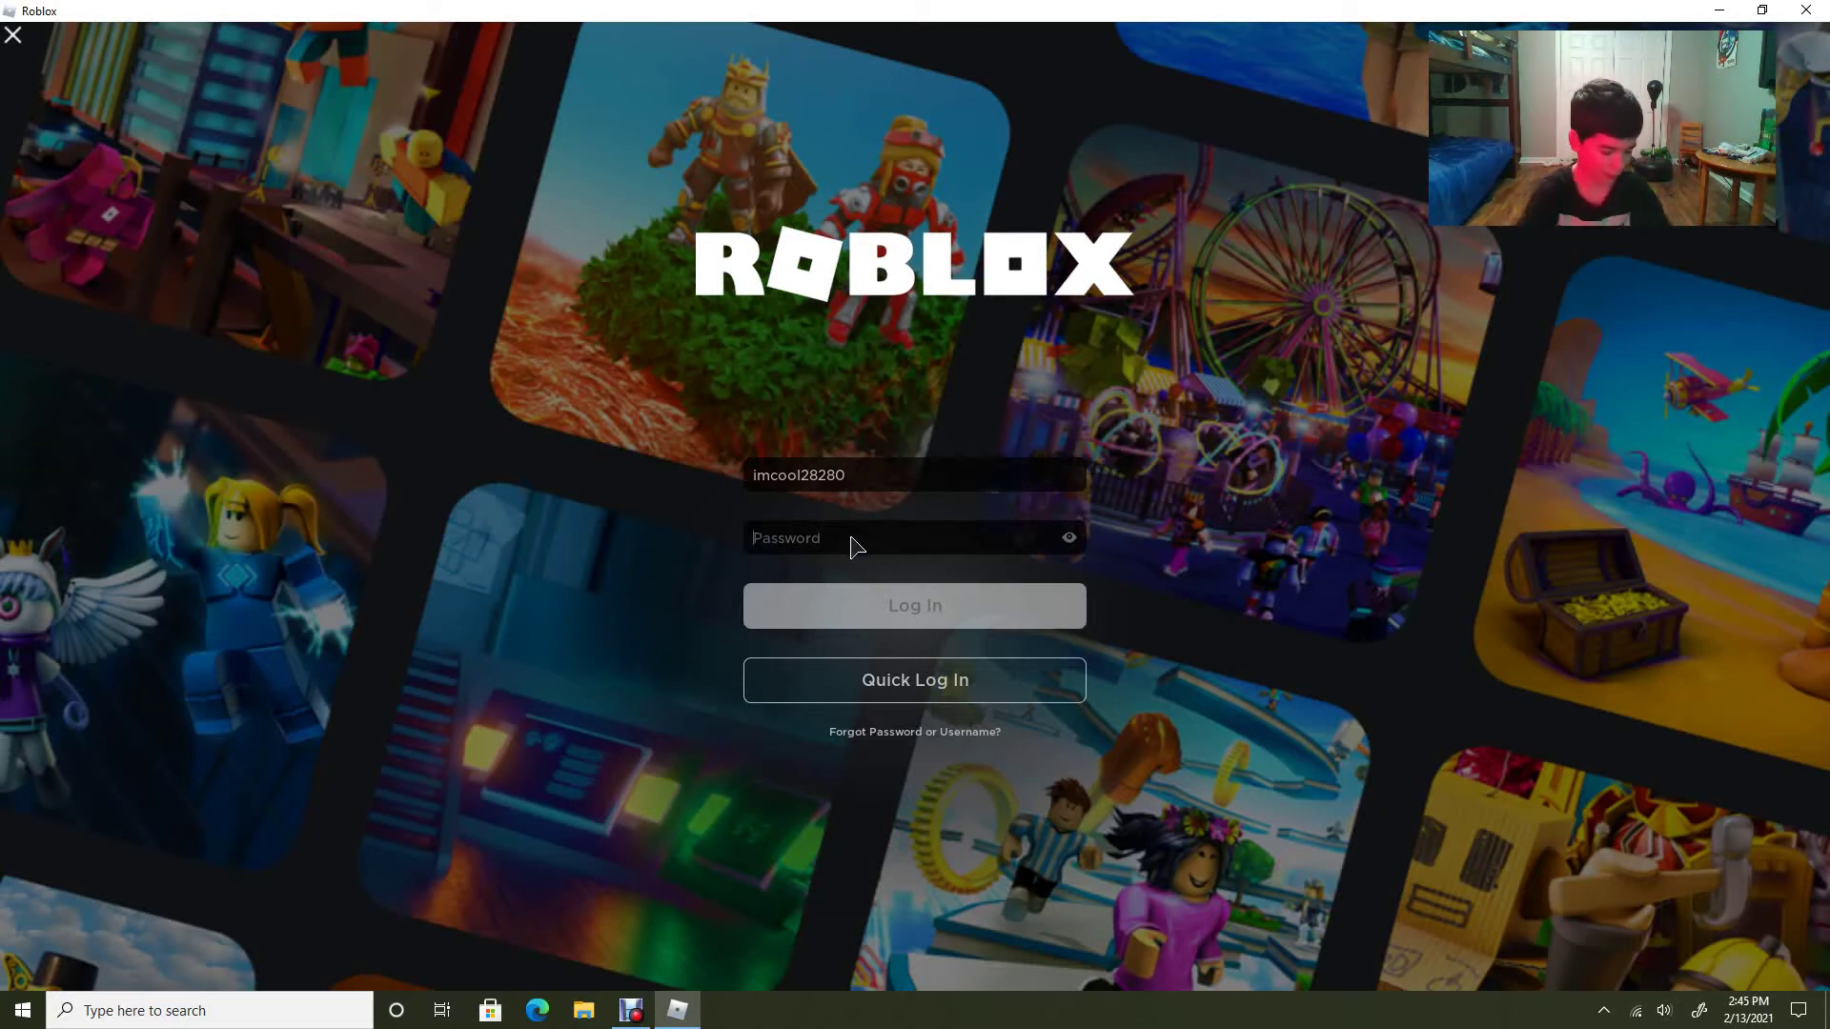
type("a")
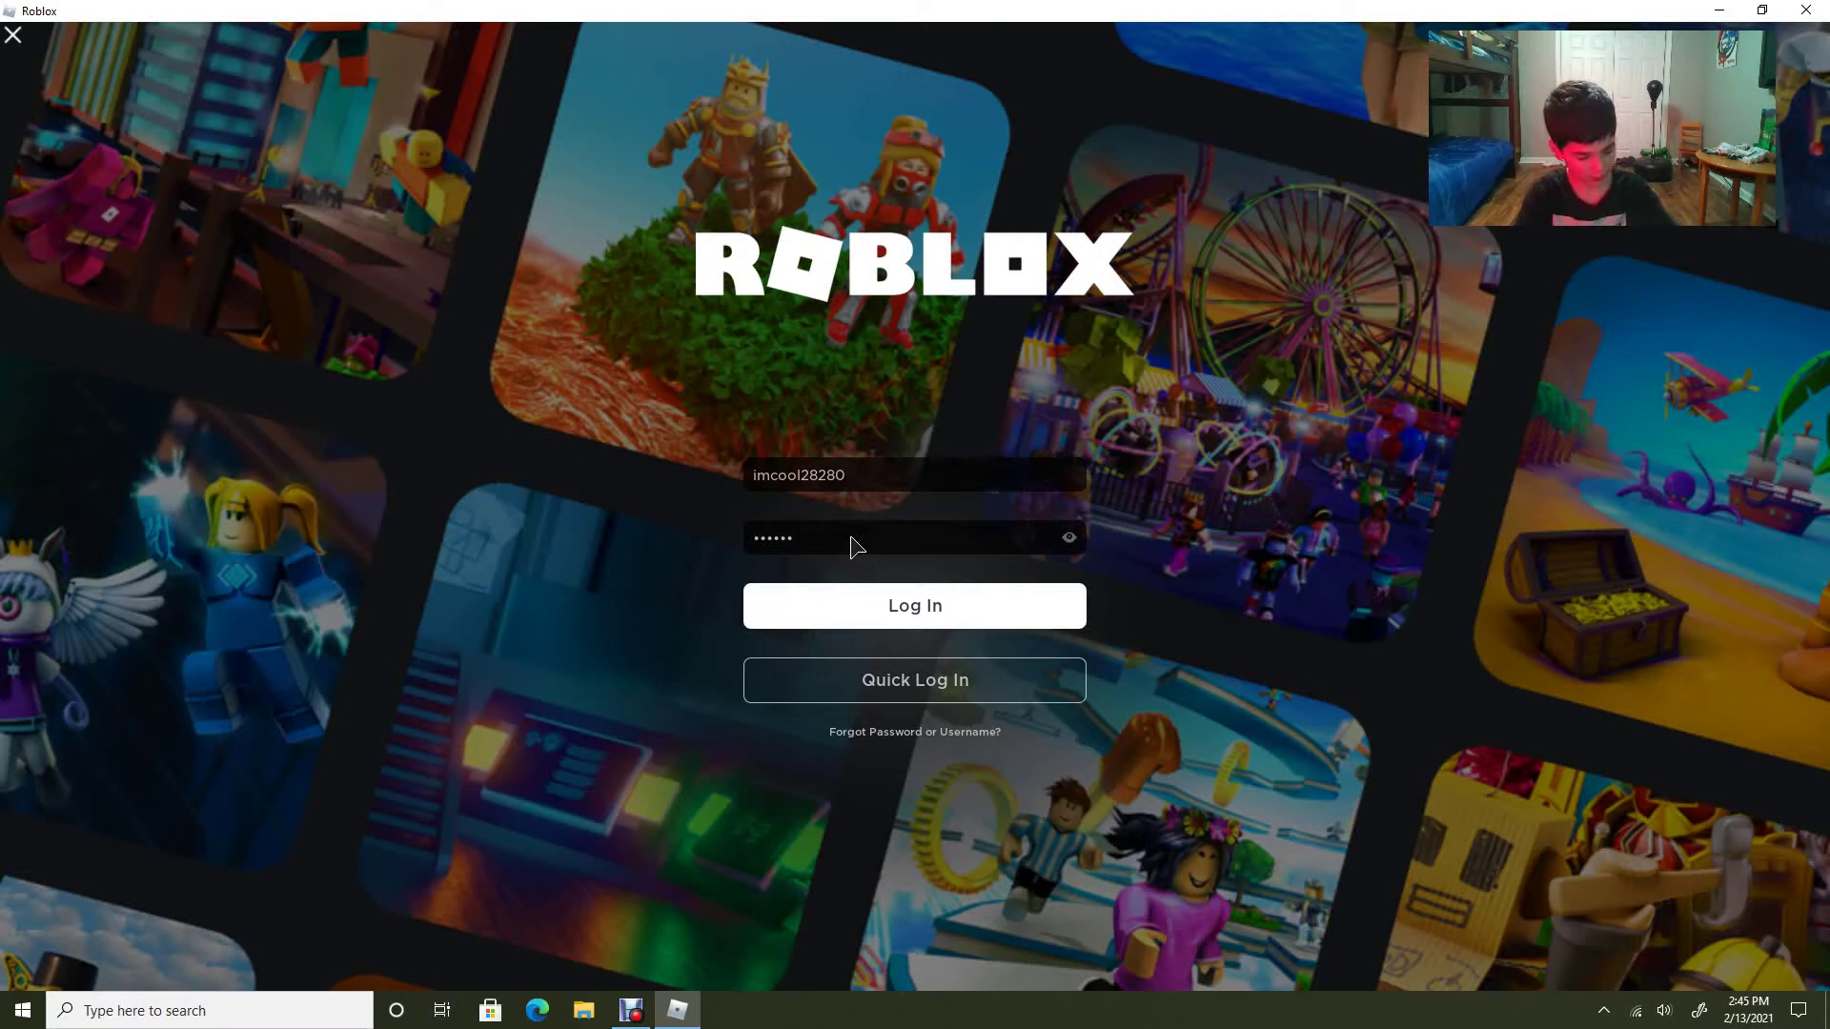
key("Return")
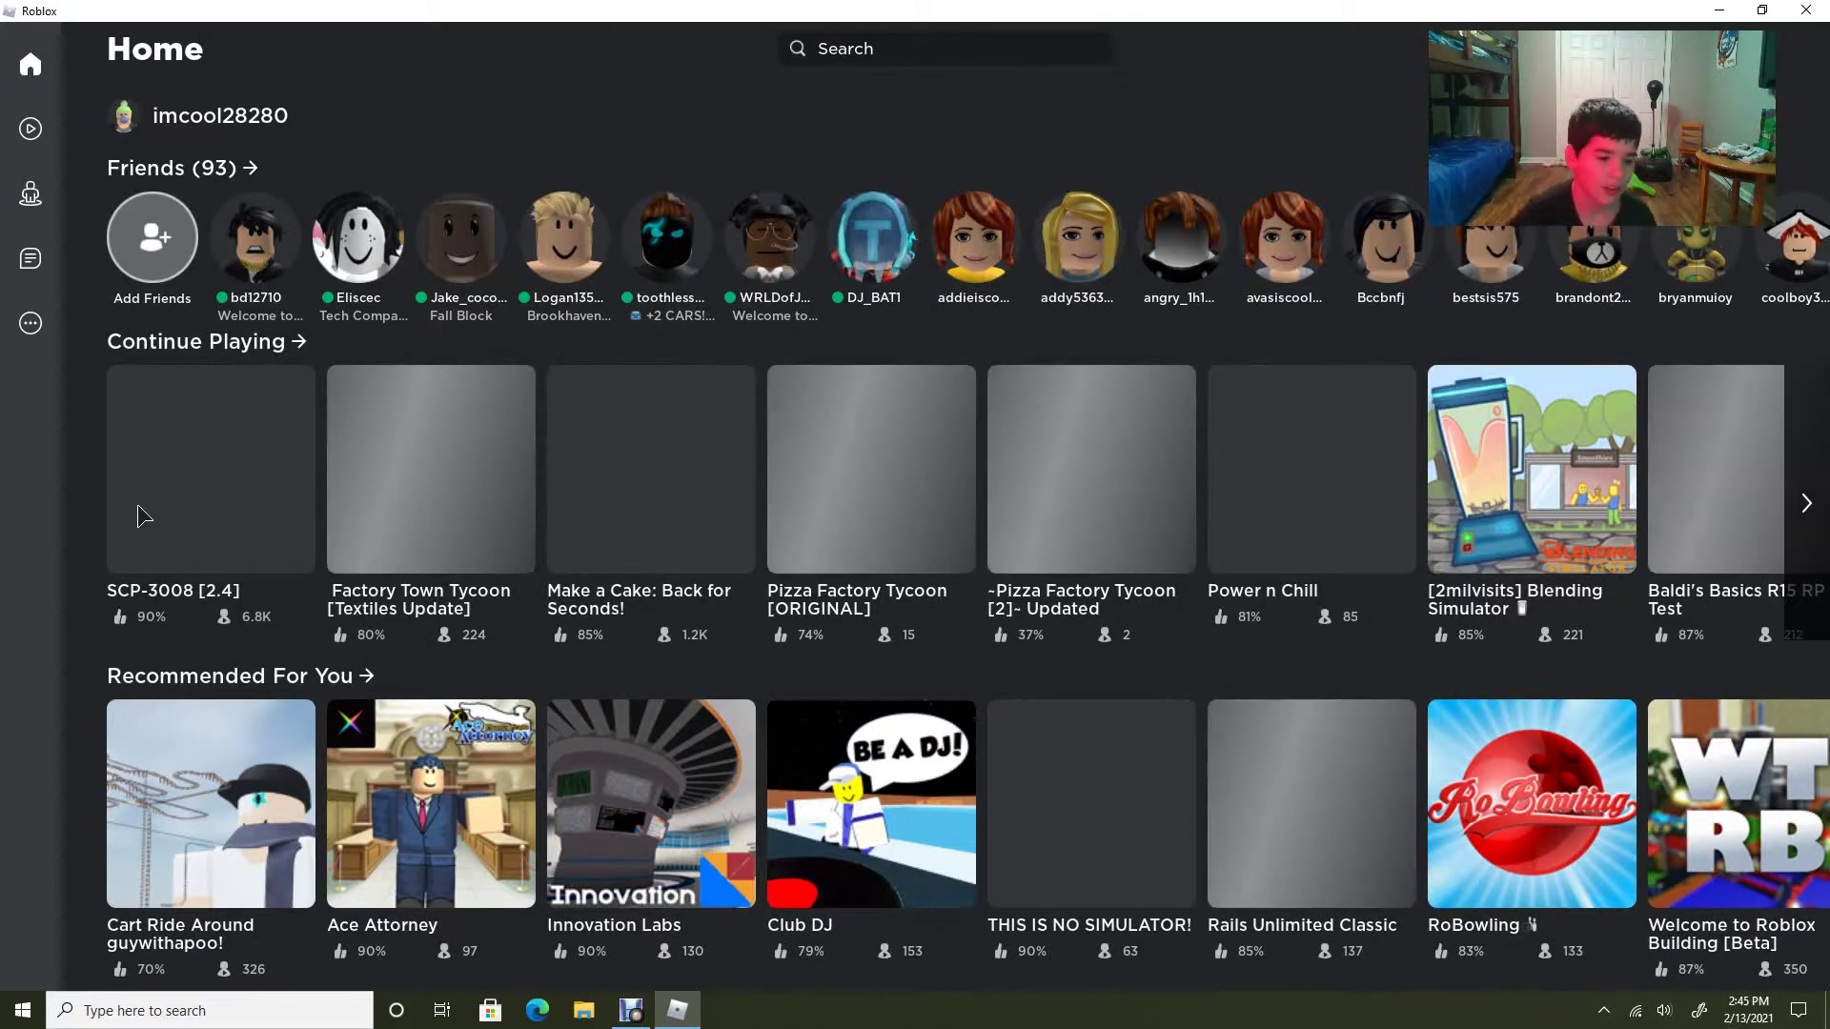
Open the SCP-3008 details, expand its screenshot gallery, then close it back to Home.
left_click(144, 518)
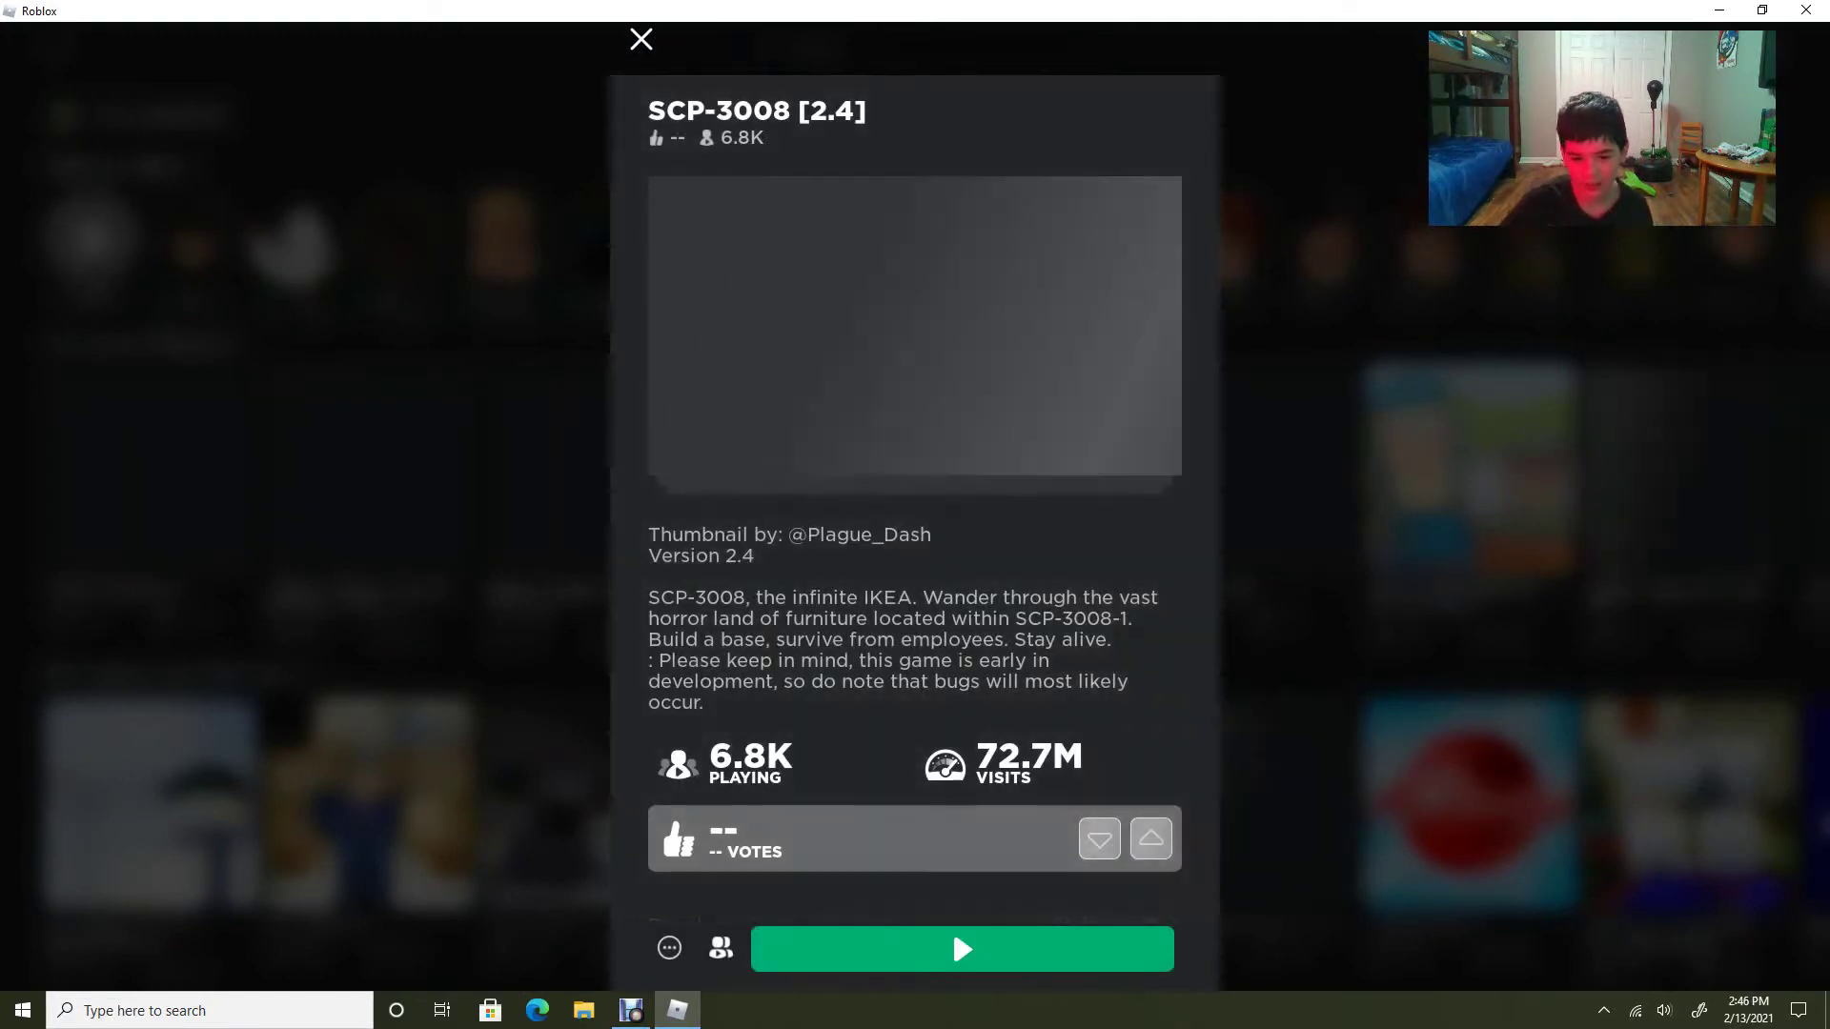
left_click(701, 370)
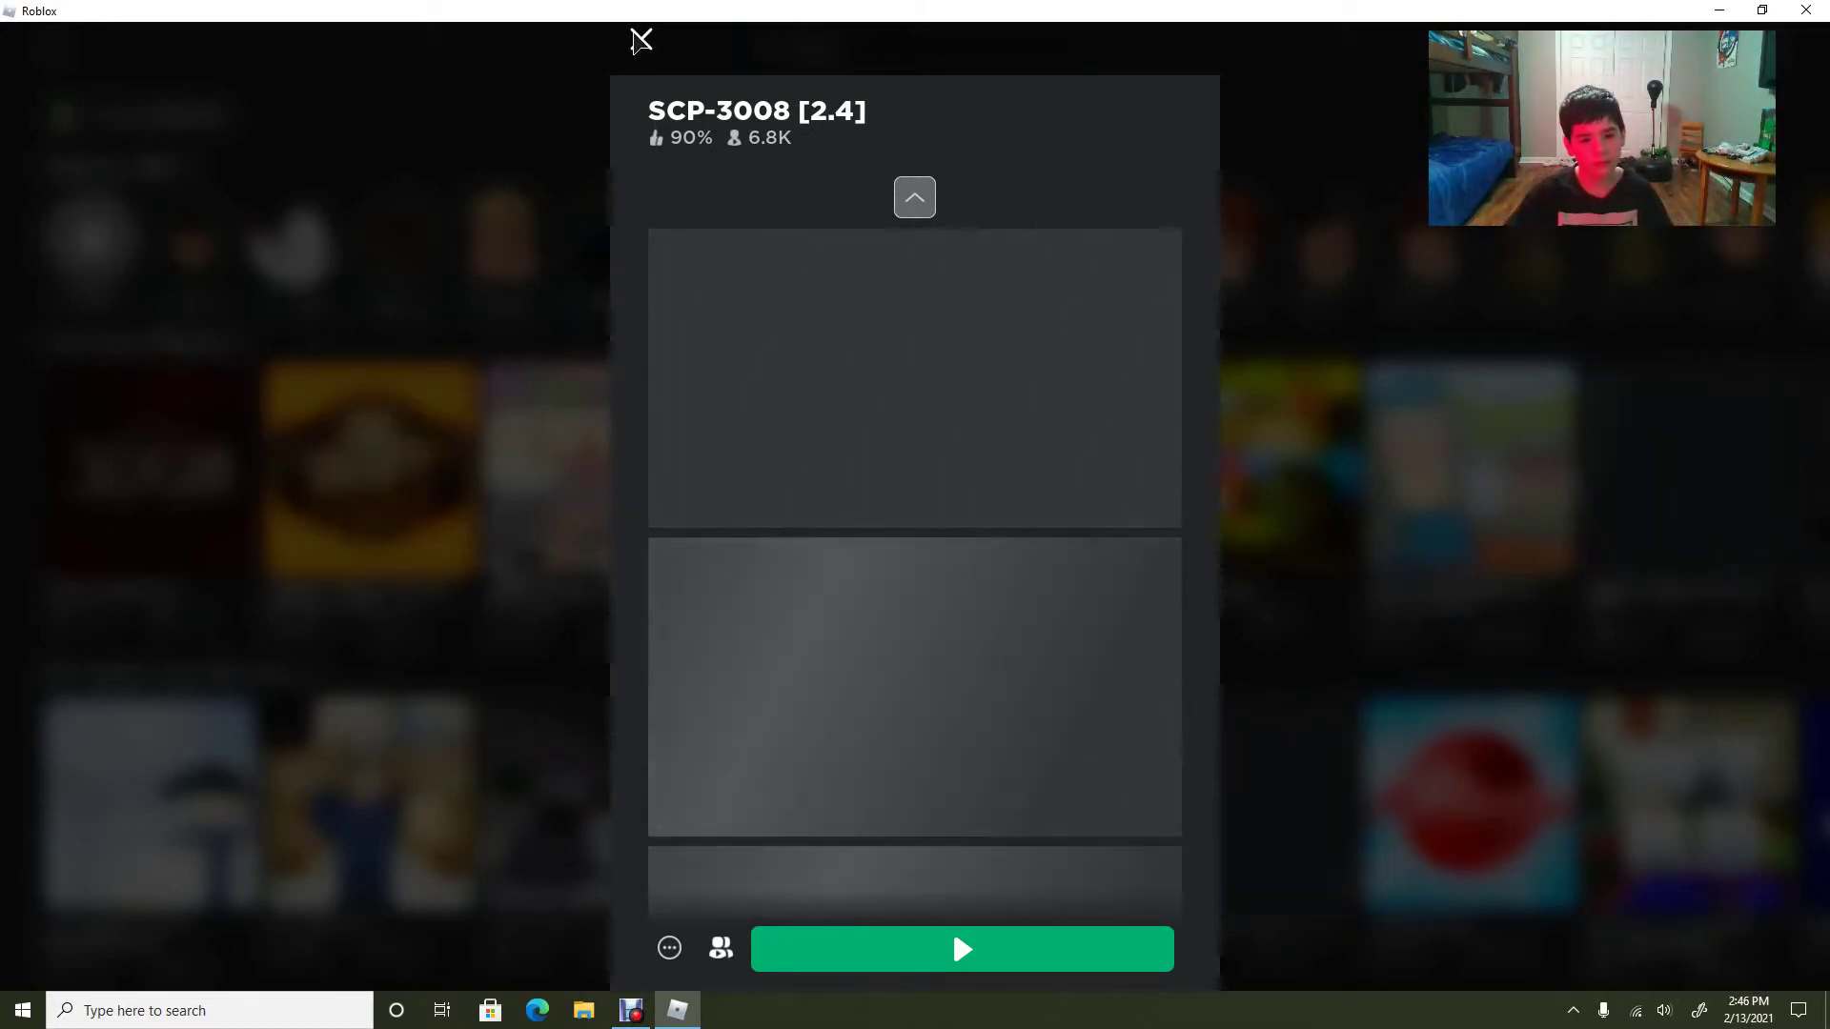
left_click(641, 41)
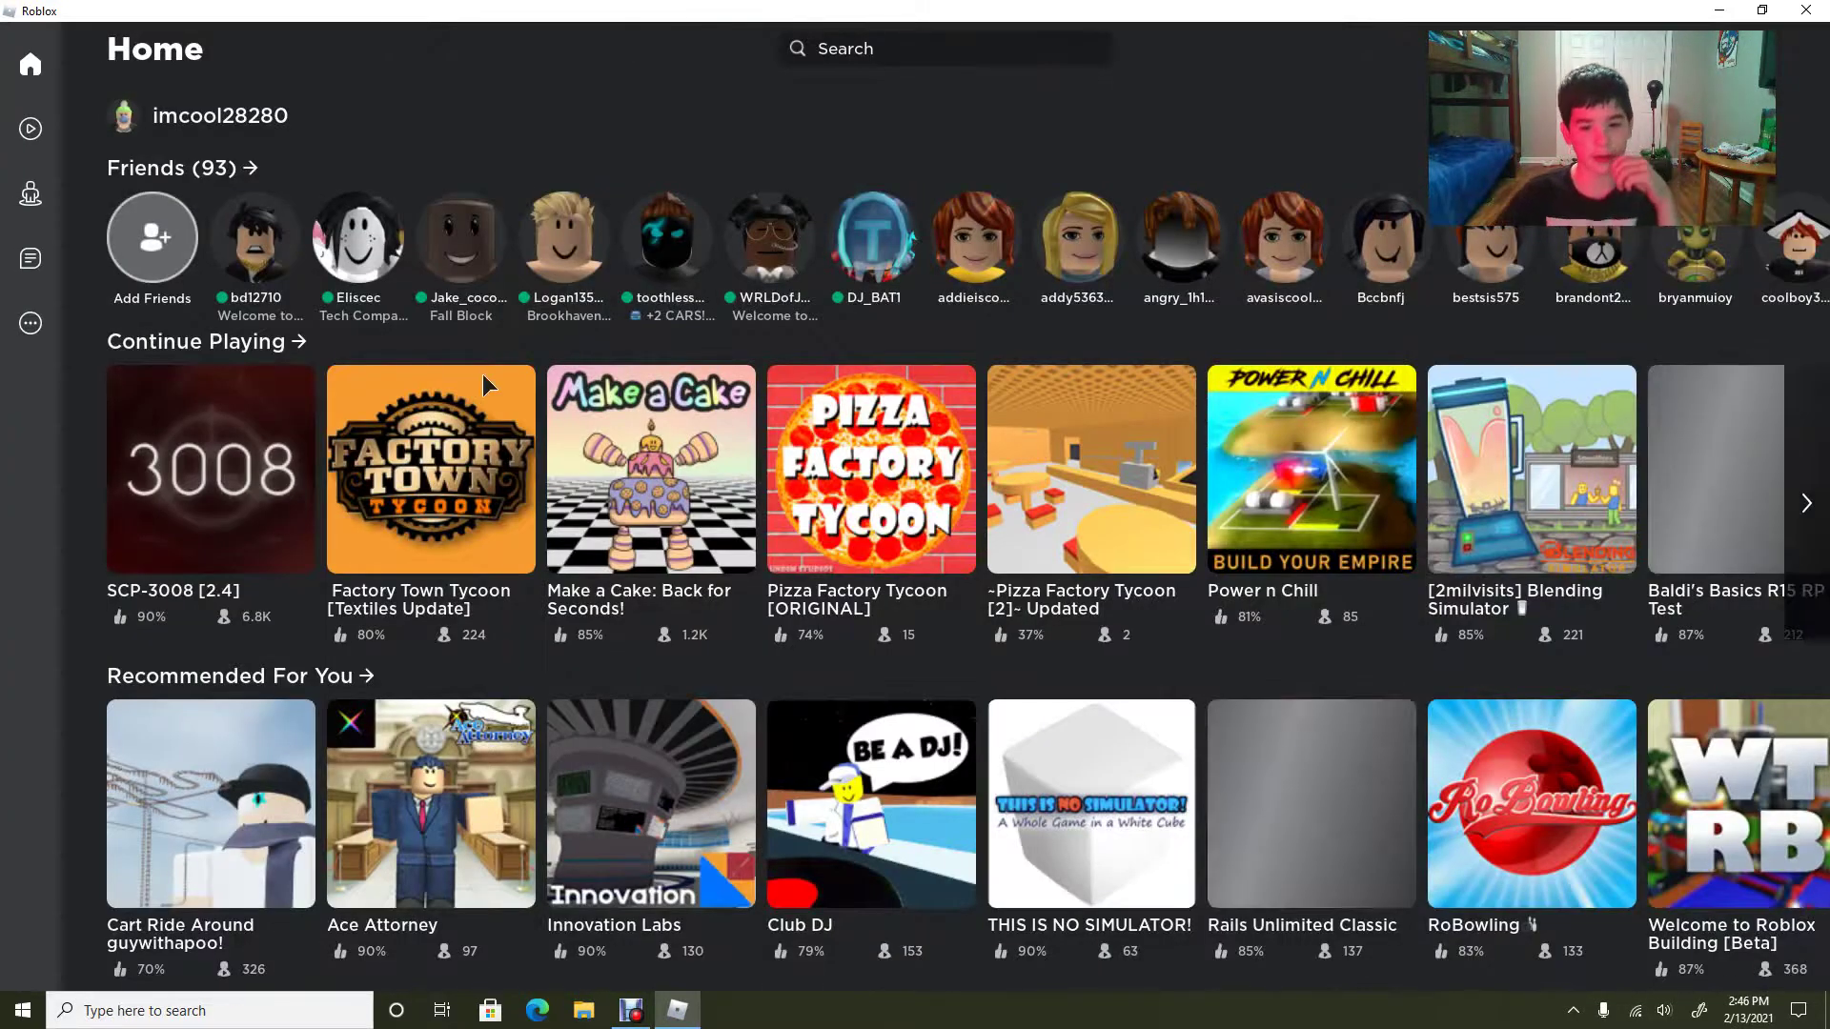
Page the recently played carousel right and back, then reopen SCP-3008 [2.4].
left_click(1808, 503)
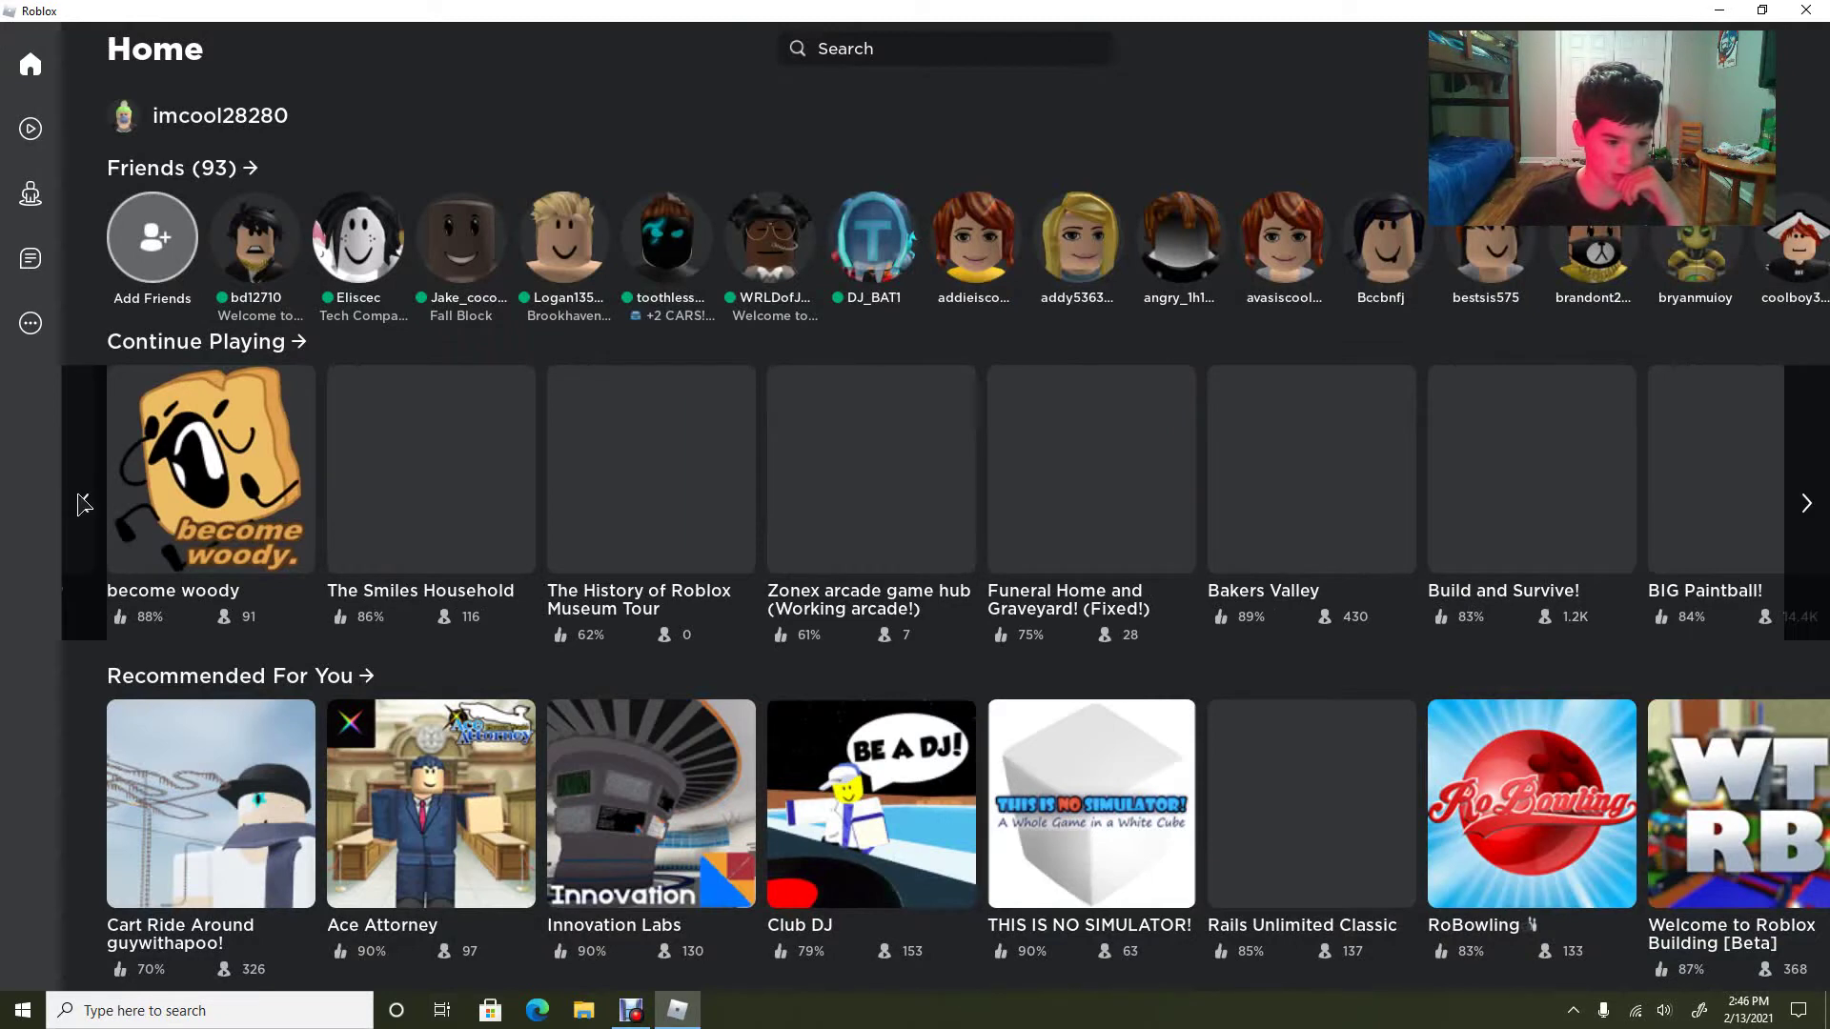
left_click(84, 503)
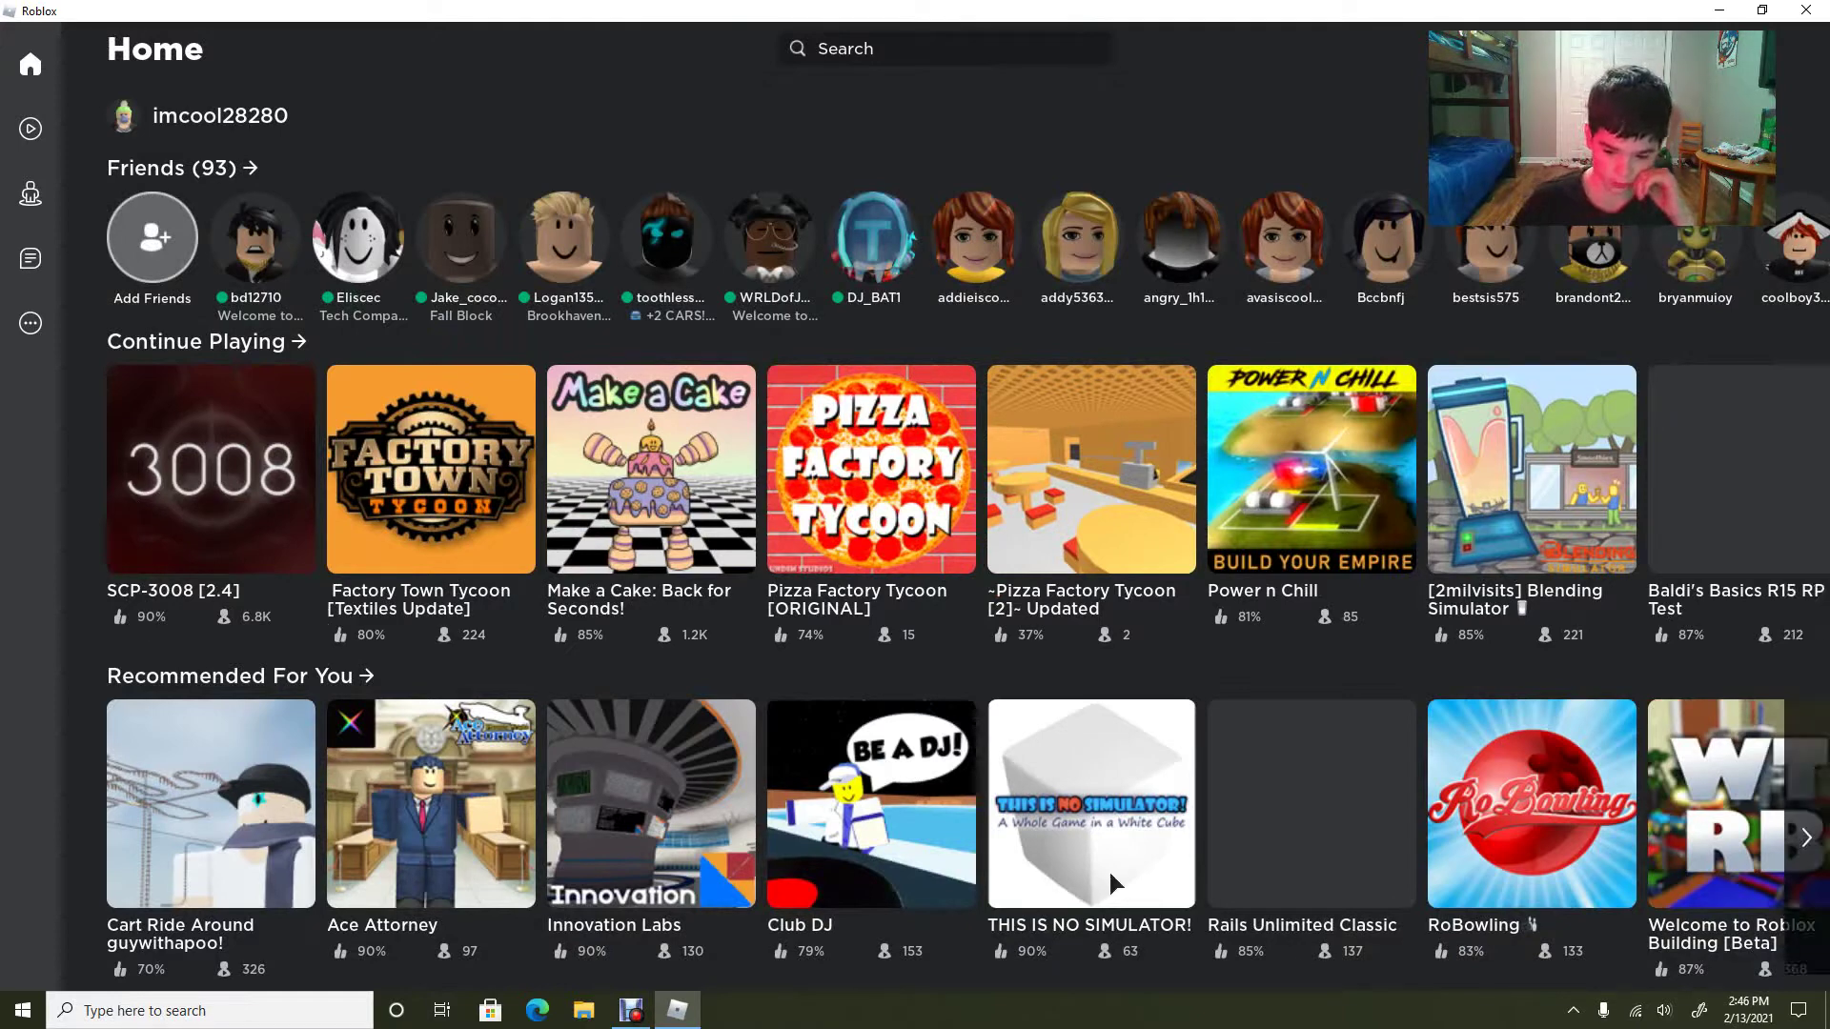
left_click(264, 586)
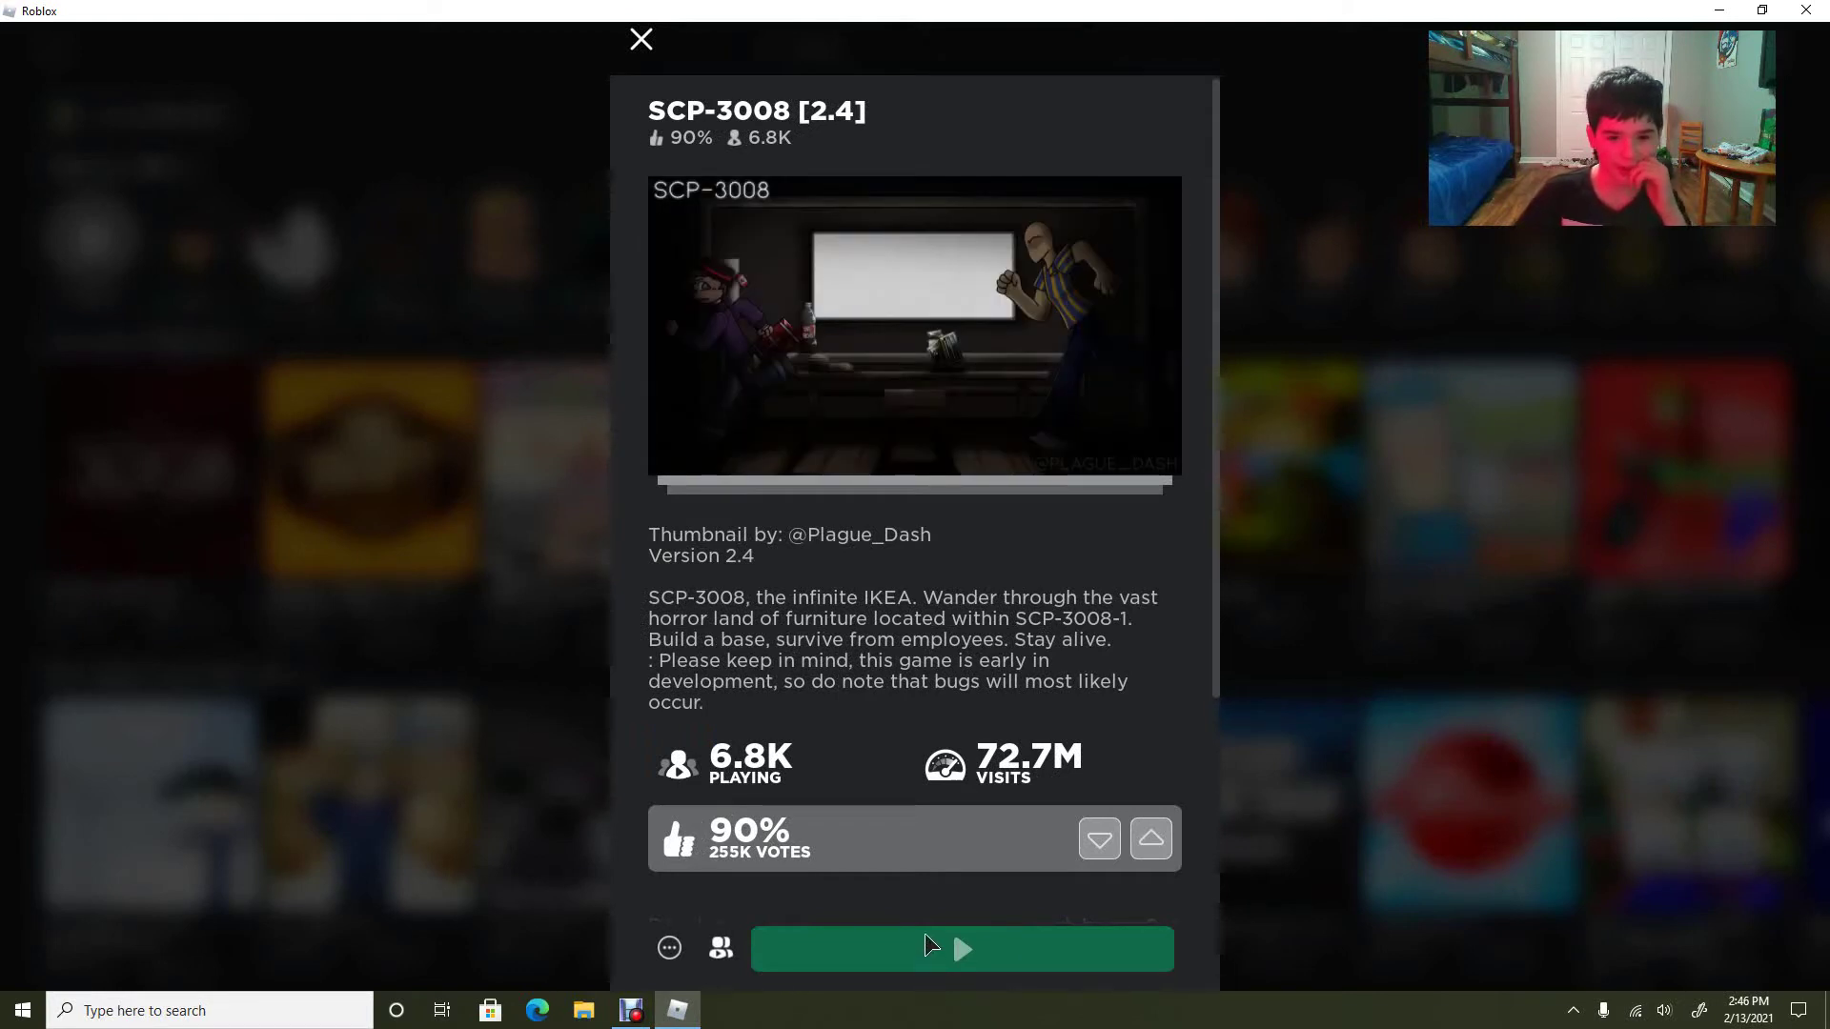
left_click(849, 422)
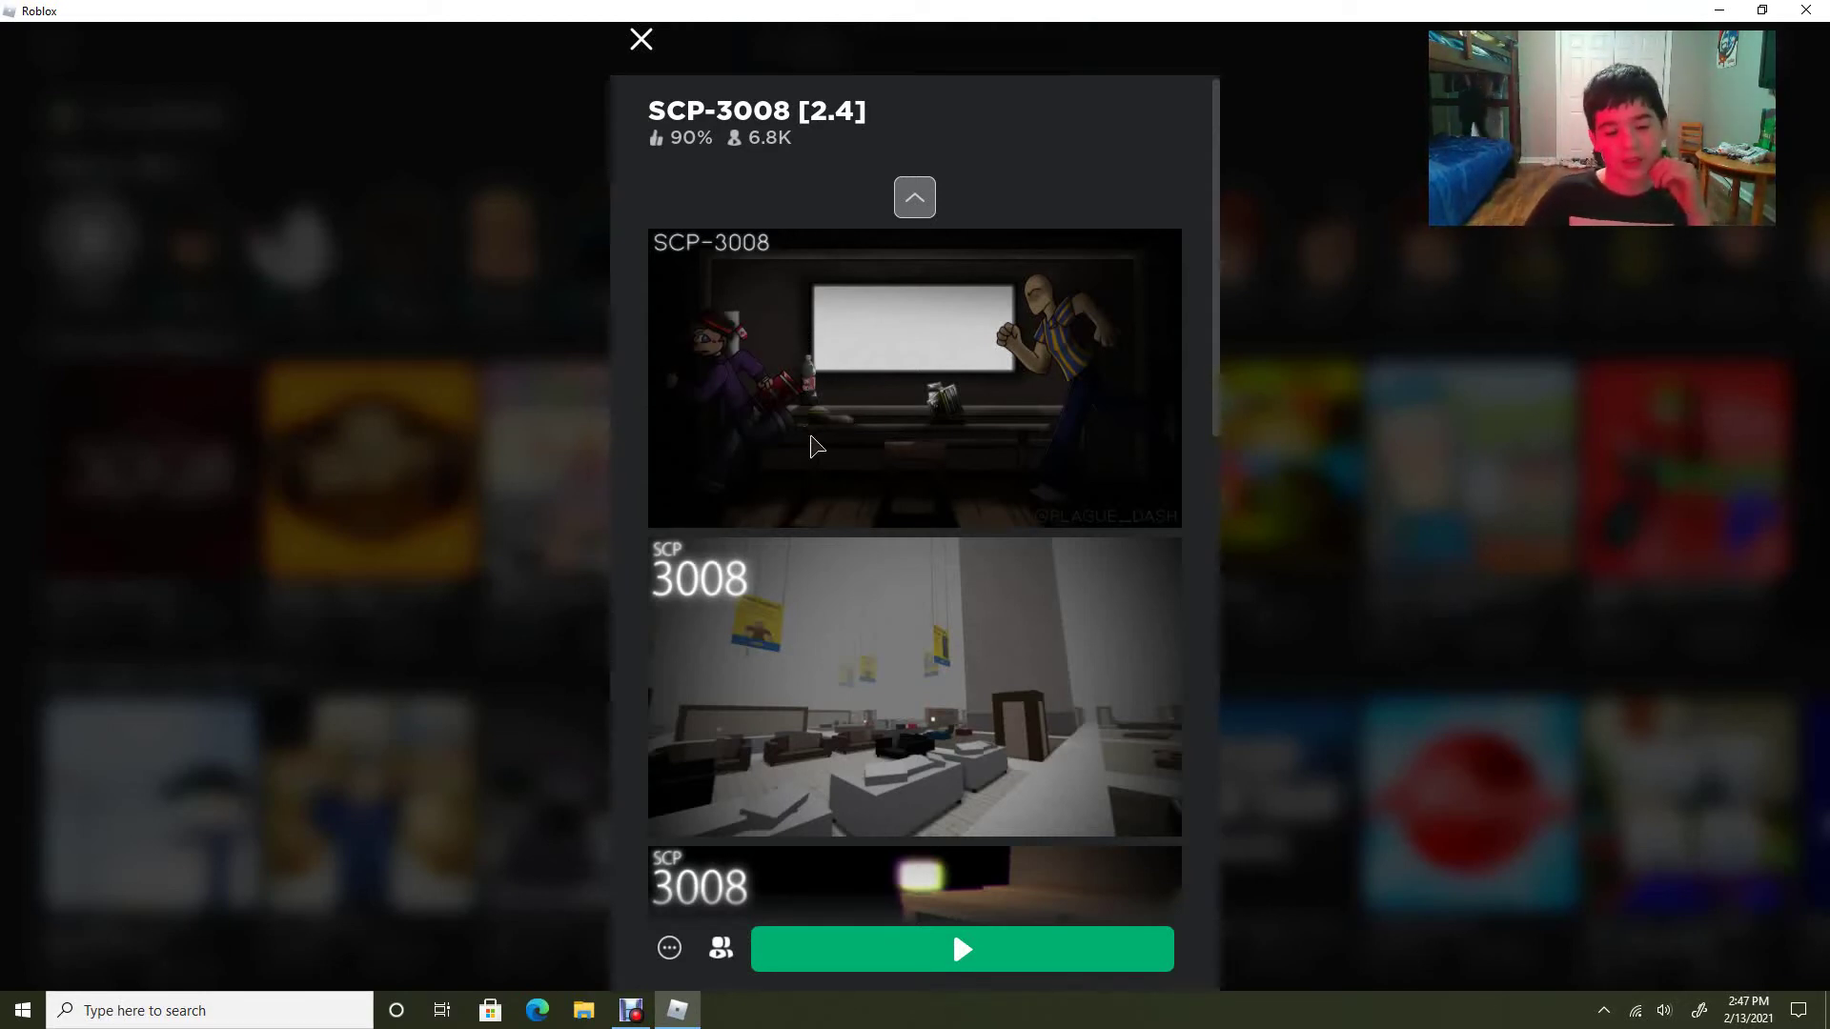
scroll(809, 449, "down", 2)
scroll(773, 601, "down", 2)
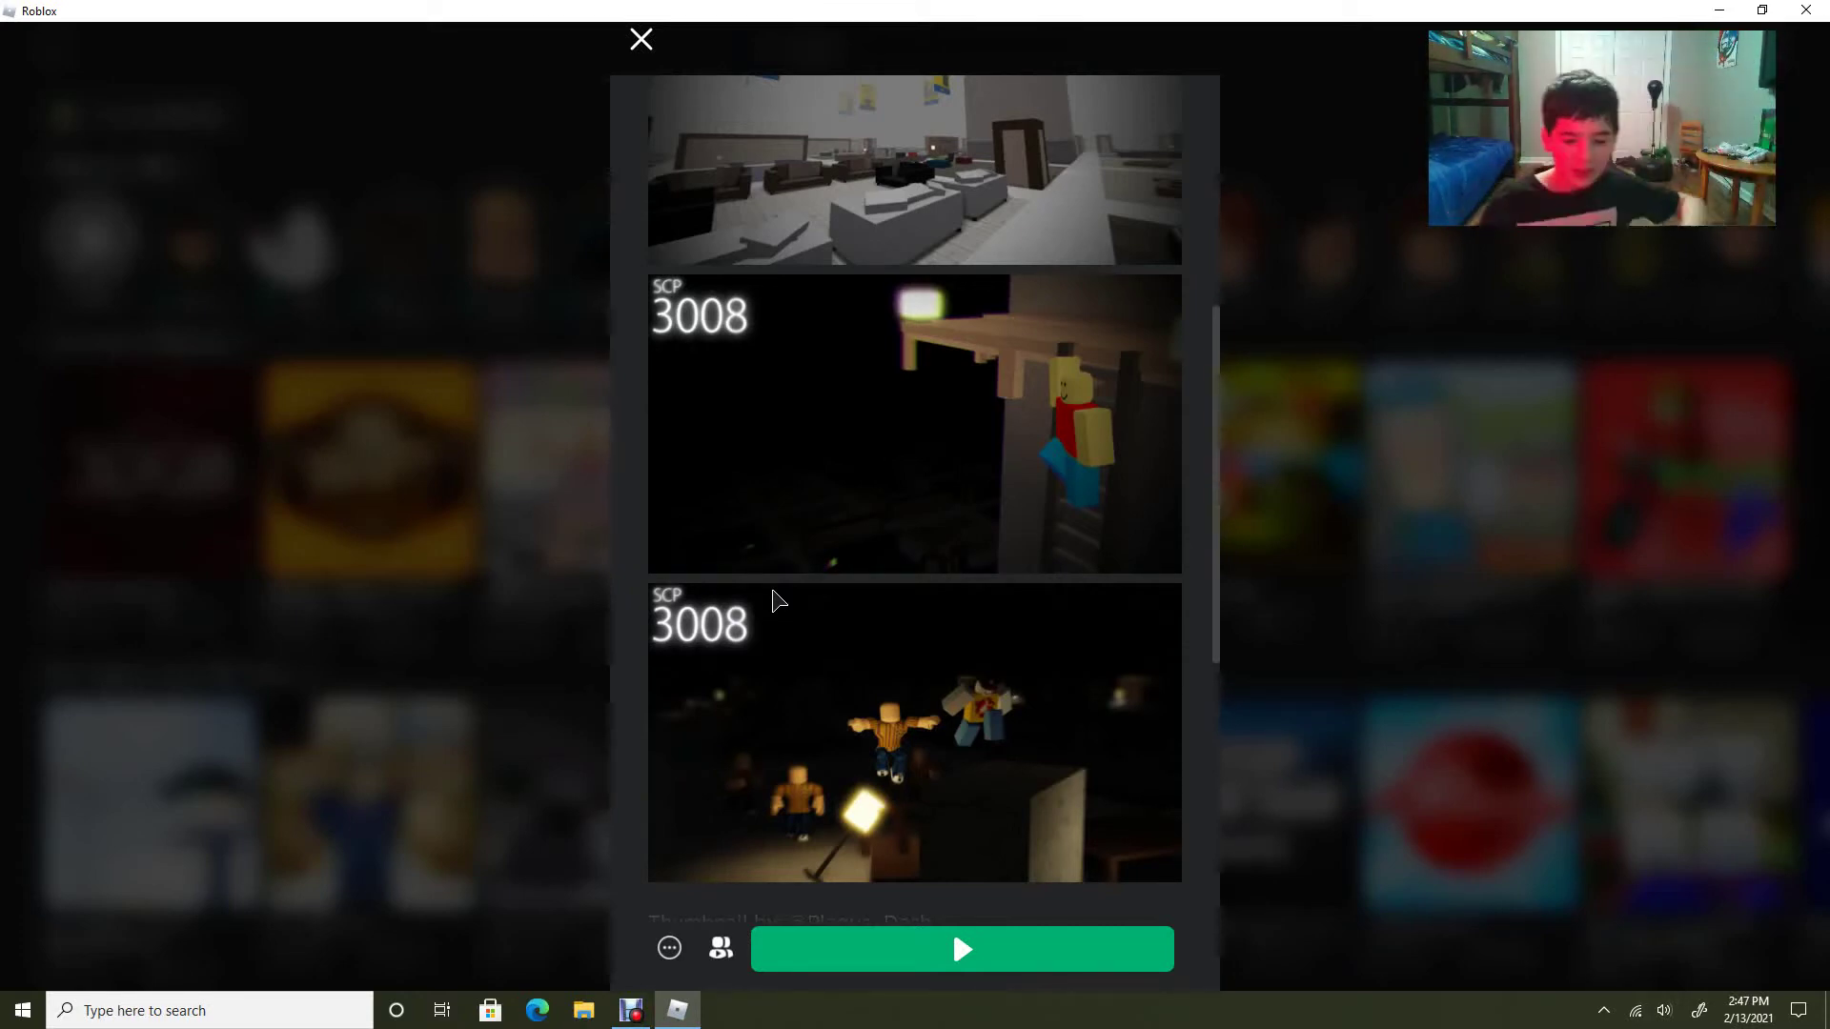
scroll(798, 484, "up", 1)
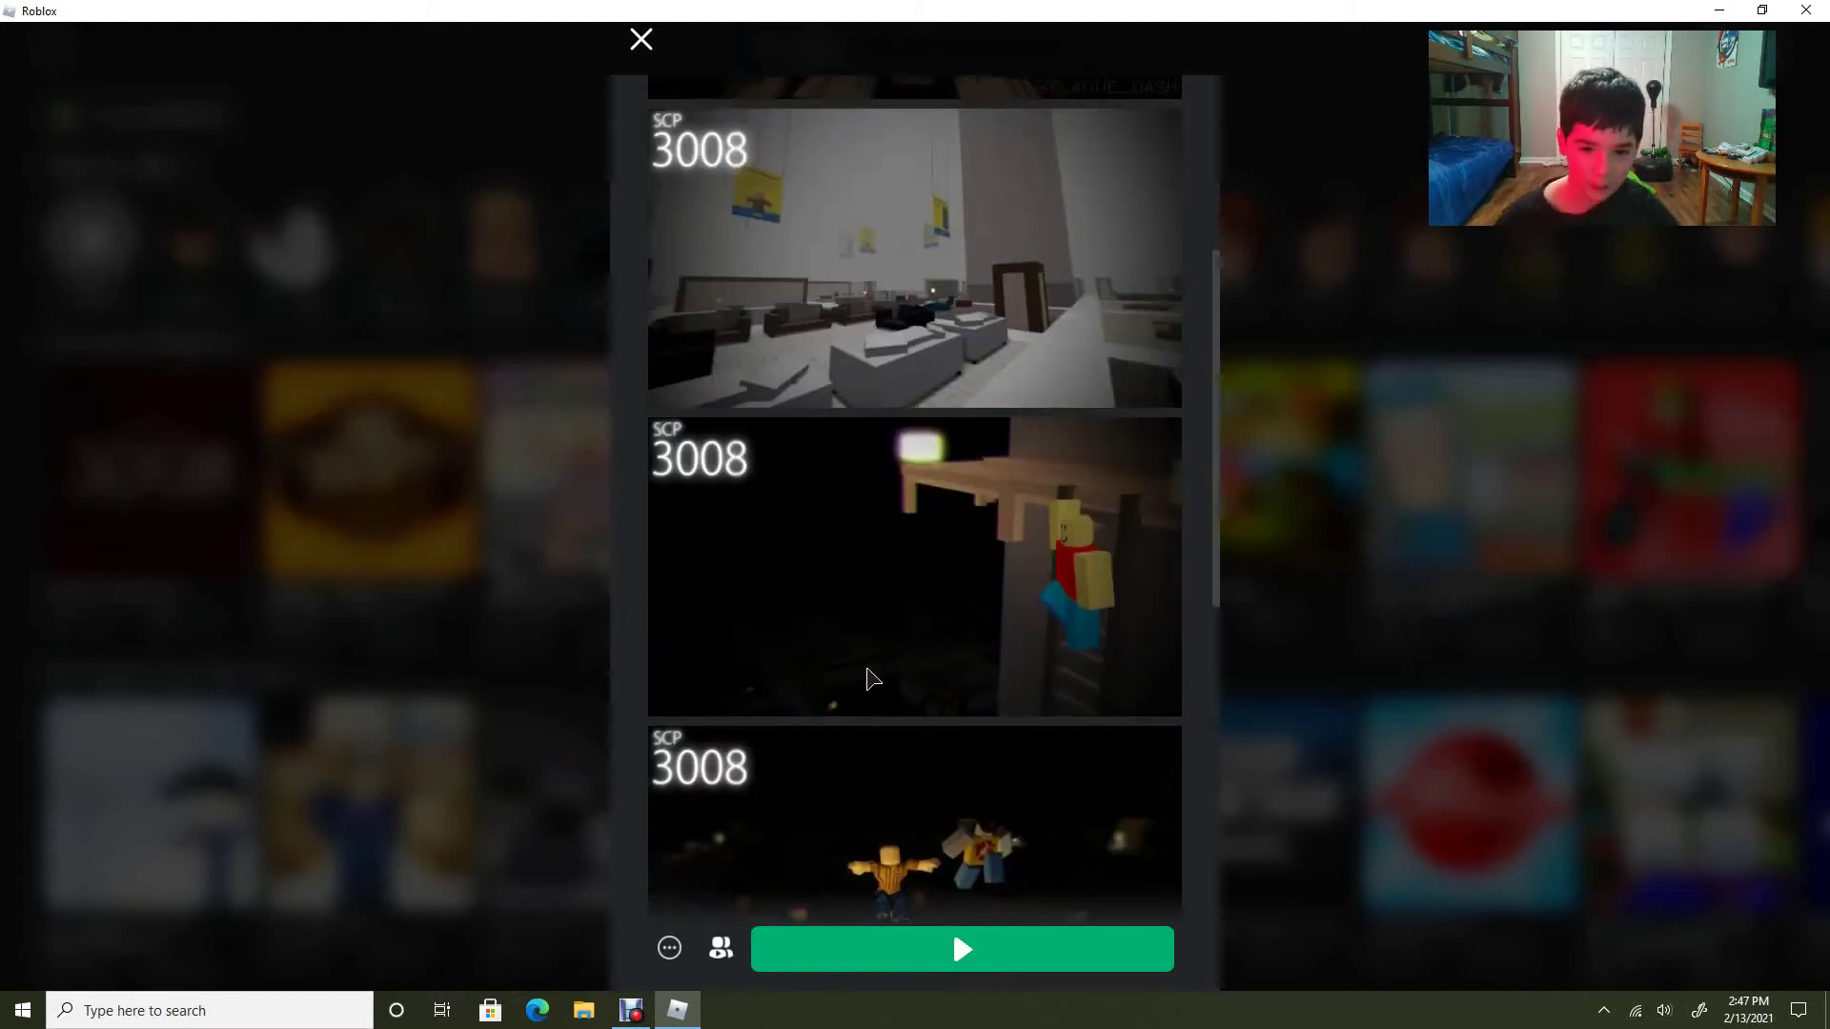
scroll(865, 637, "up", 2)
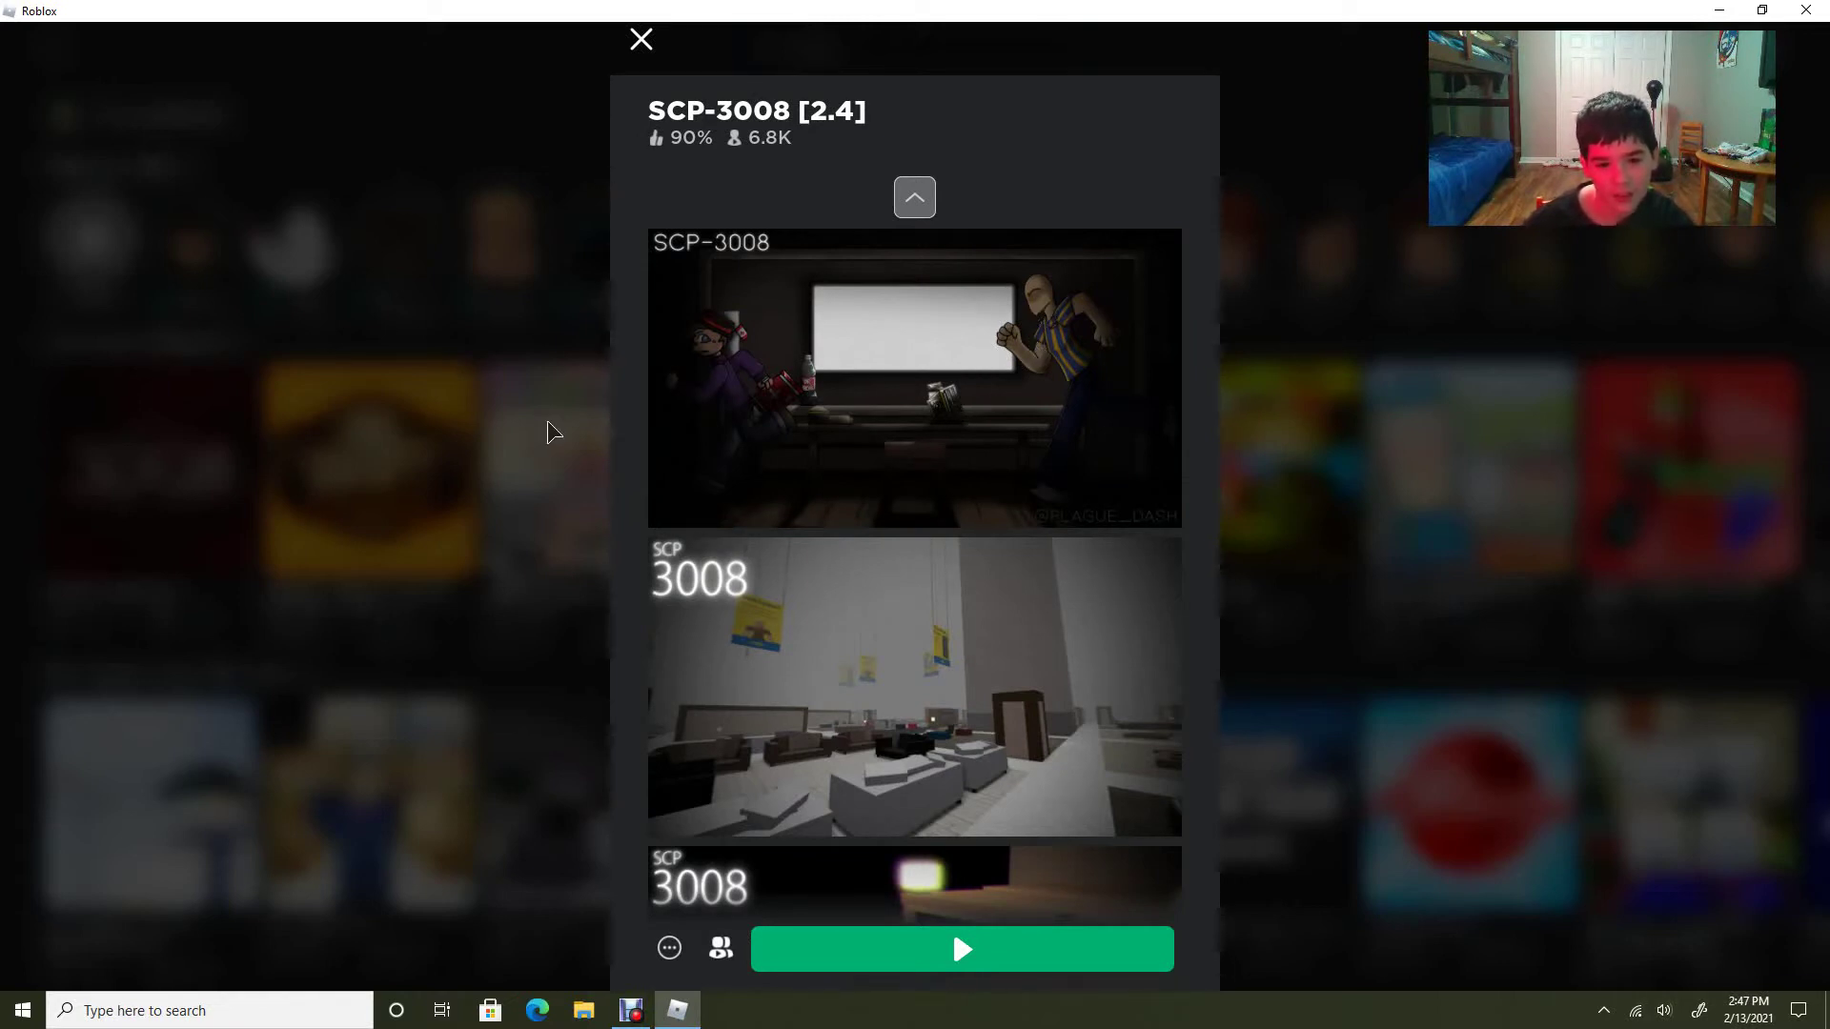
scroll(945, 375, "down", 2)
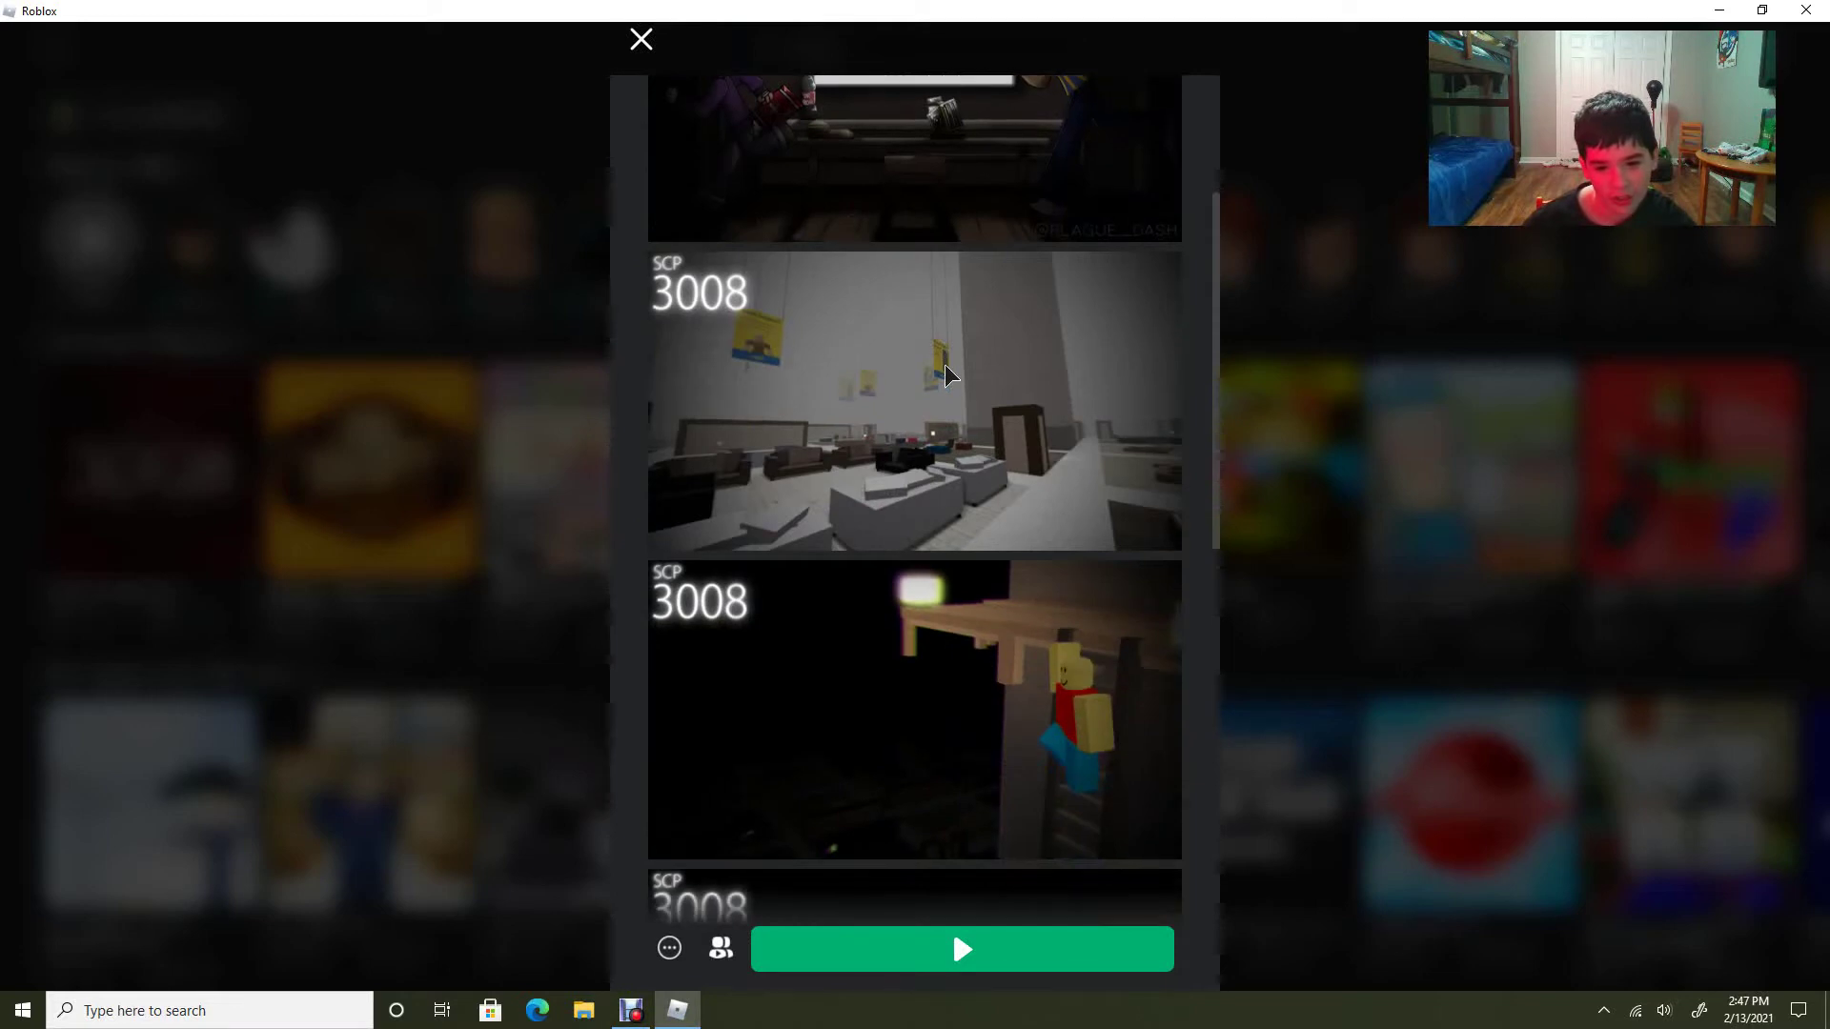
scroll(945, 369, "down", 1)
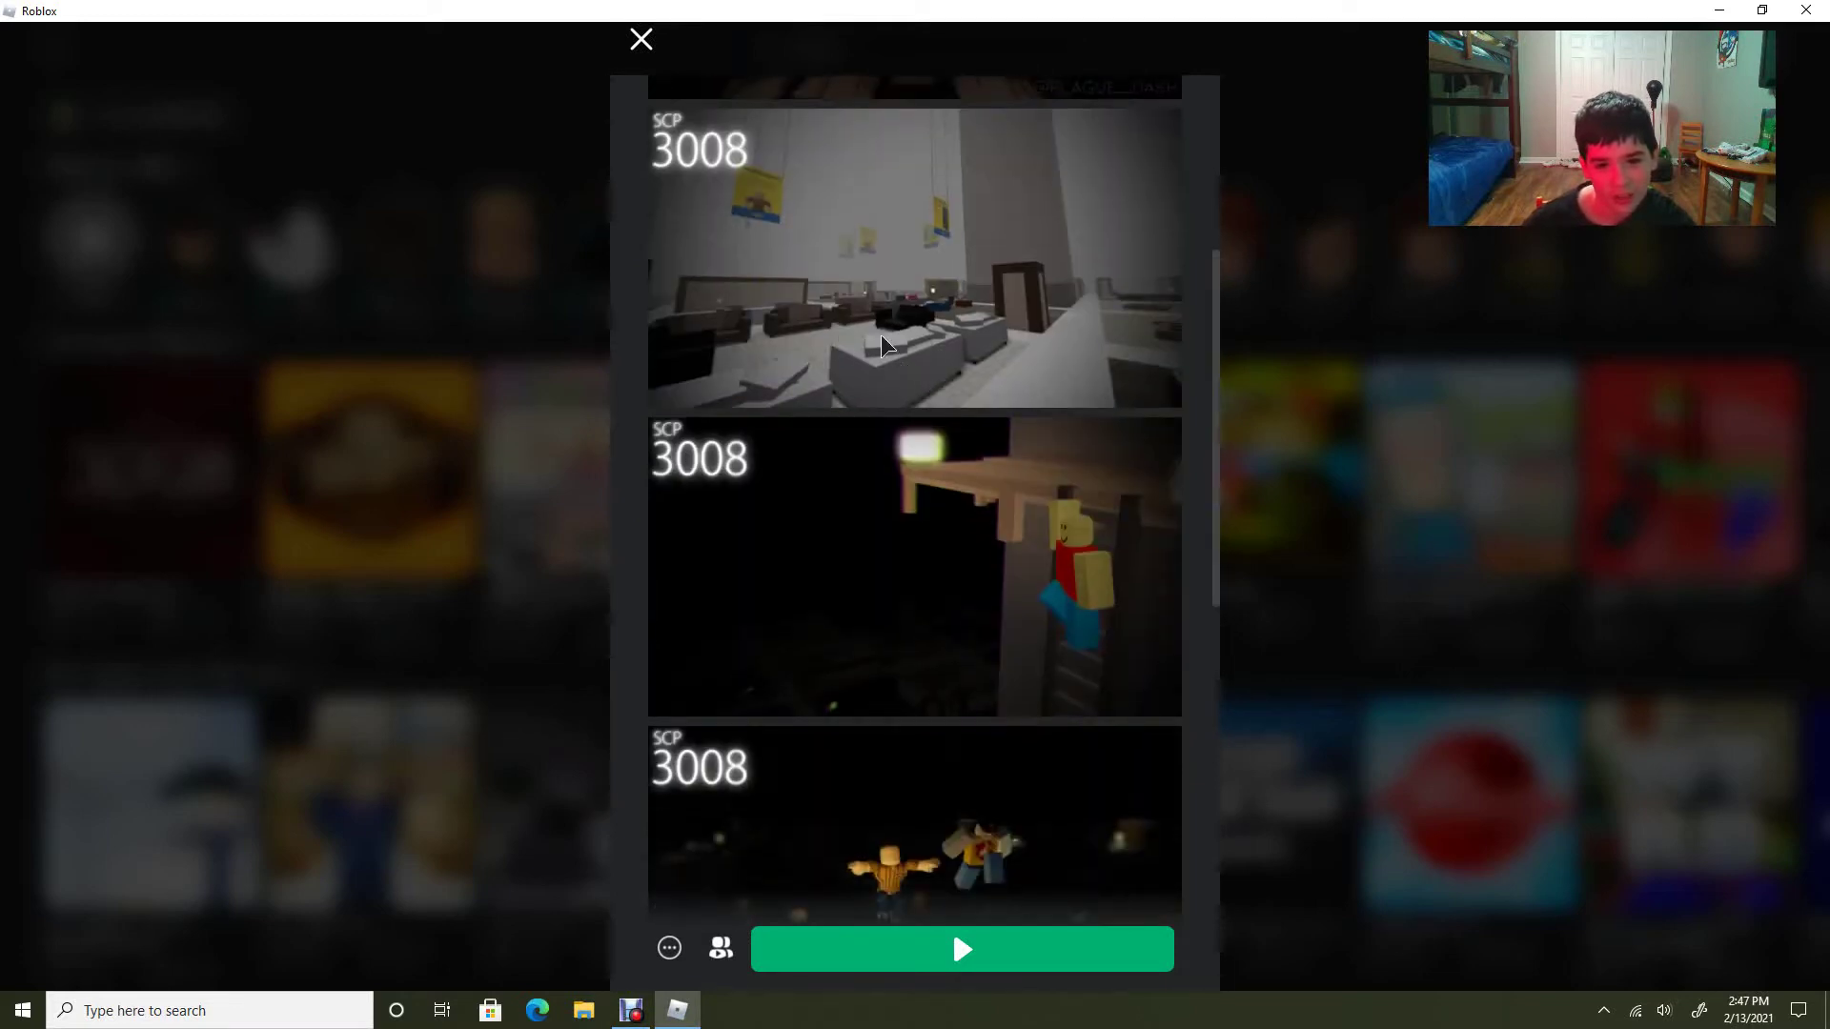
scroll(855, 289, "down", 2)
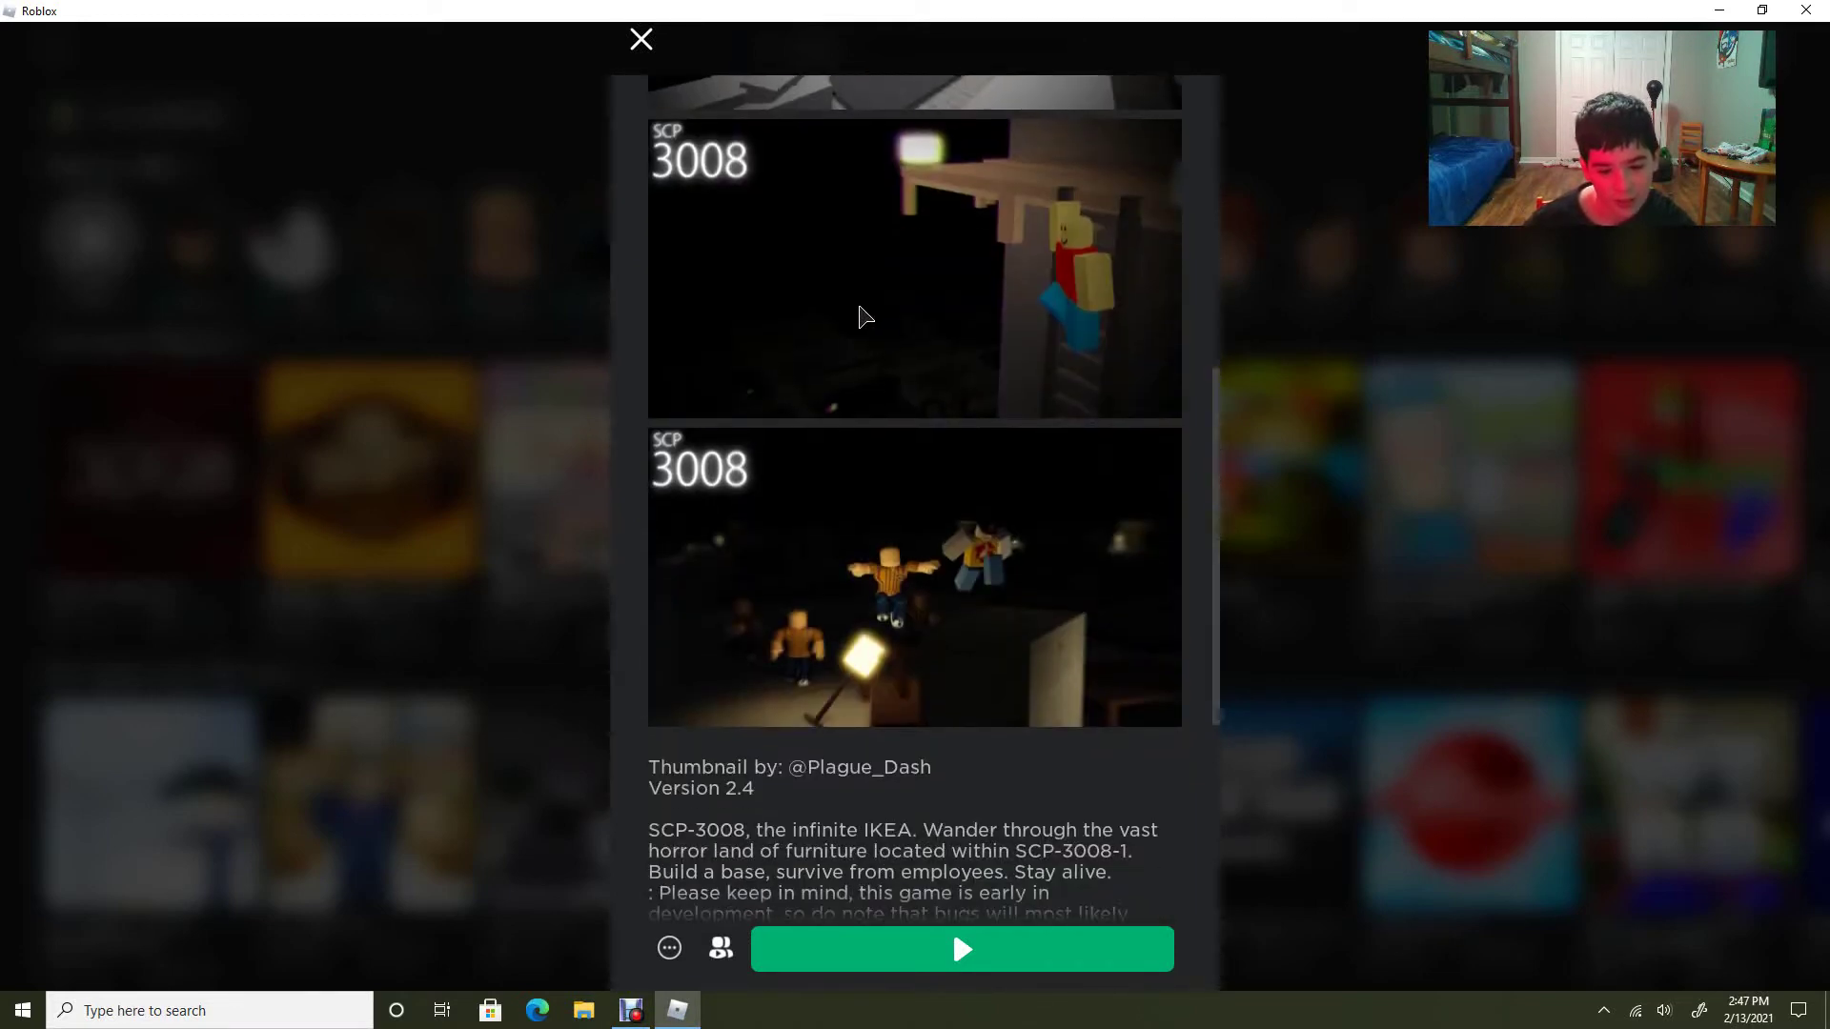
scroll(858, 293, "down", 2)
scroll(801, 458, "down", 2)
scroll(716, 301, "up", 1)
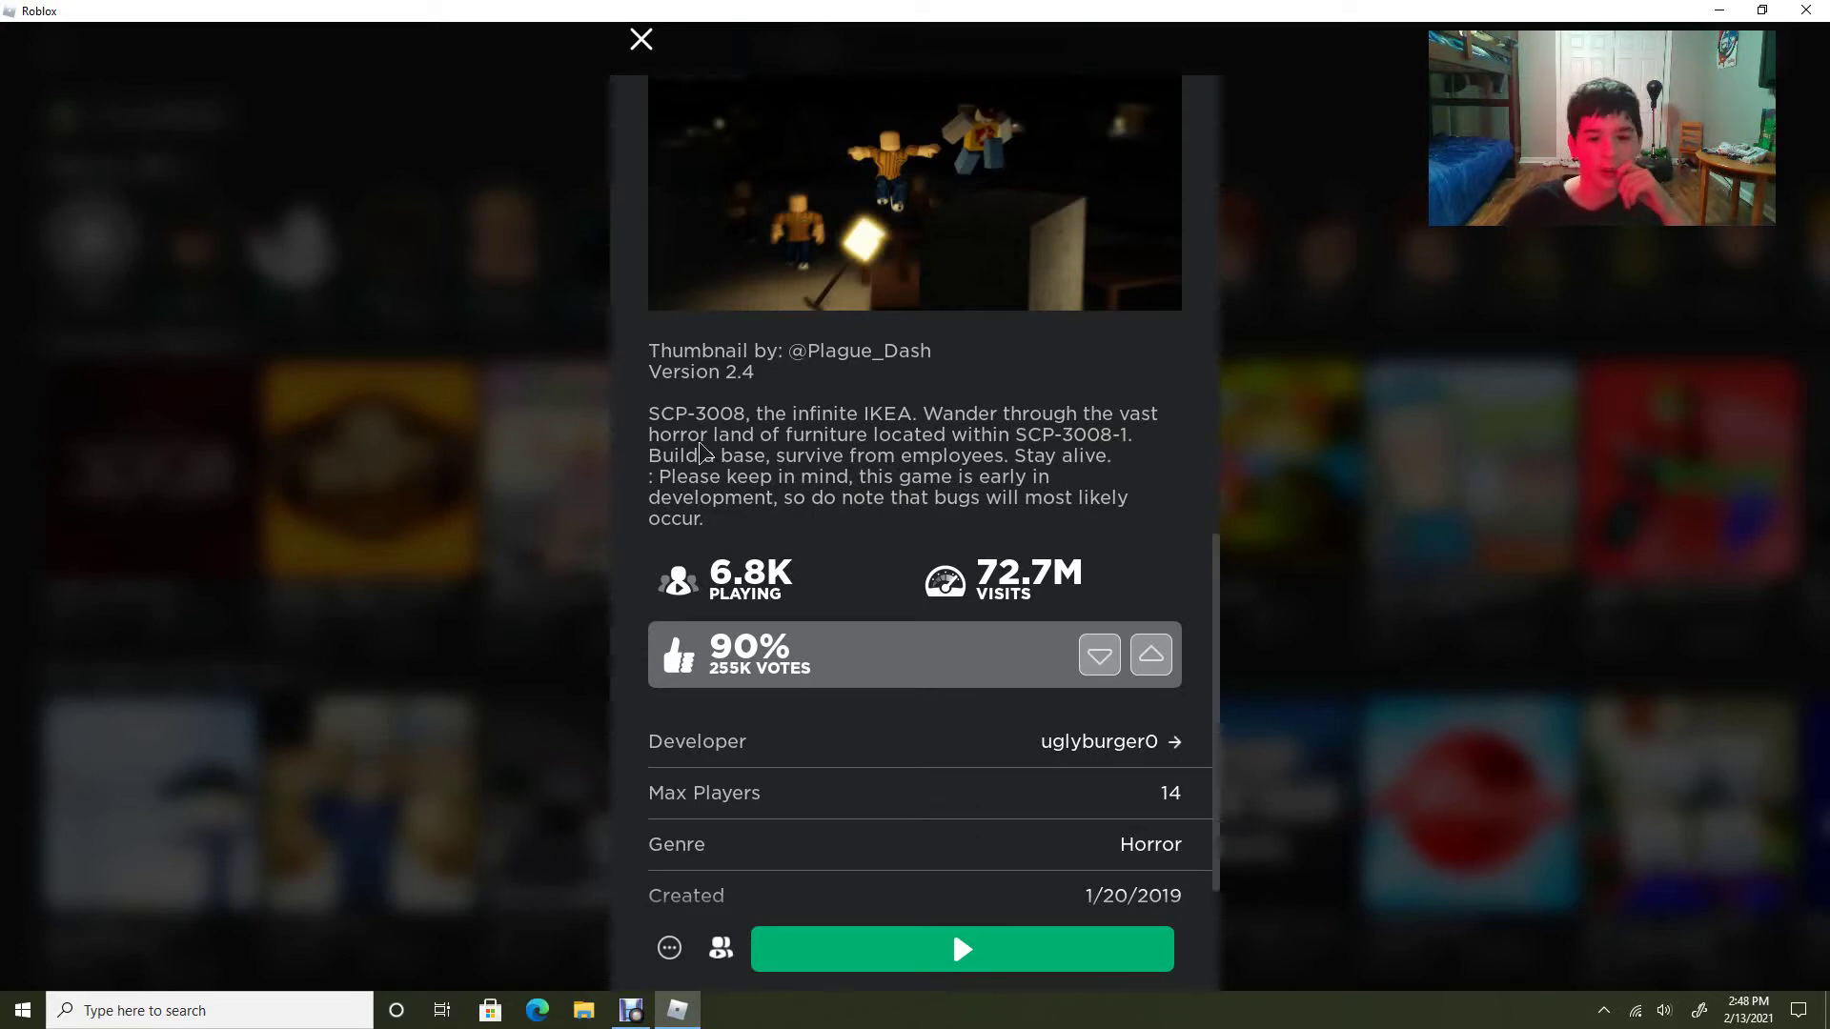
scroll(802, 530, "up", 2)
scroll(700, 453, "down", 2)
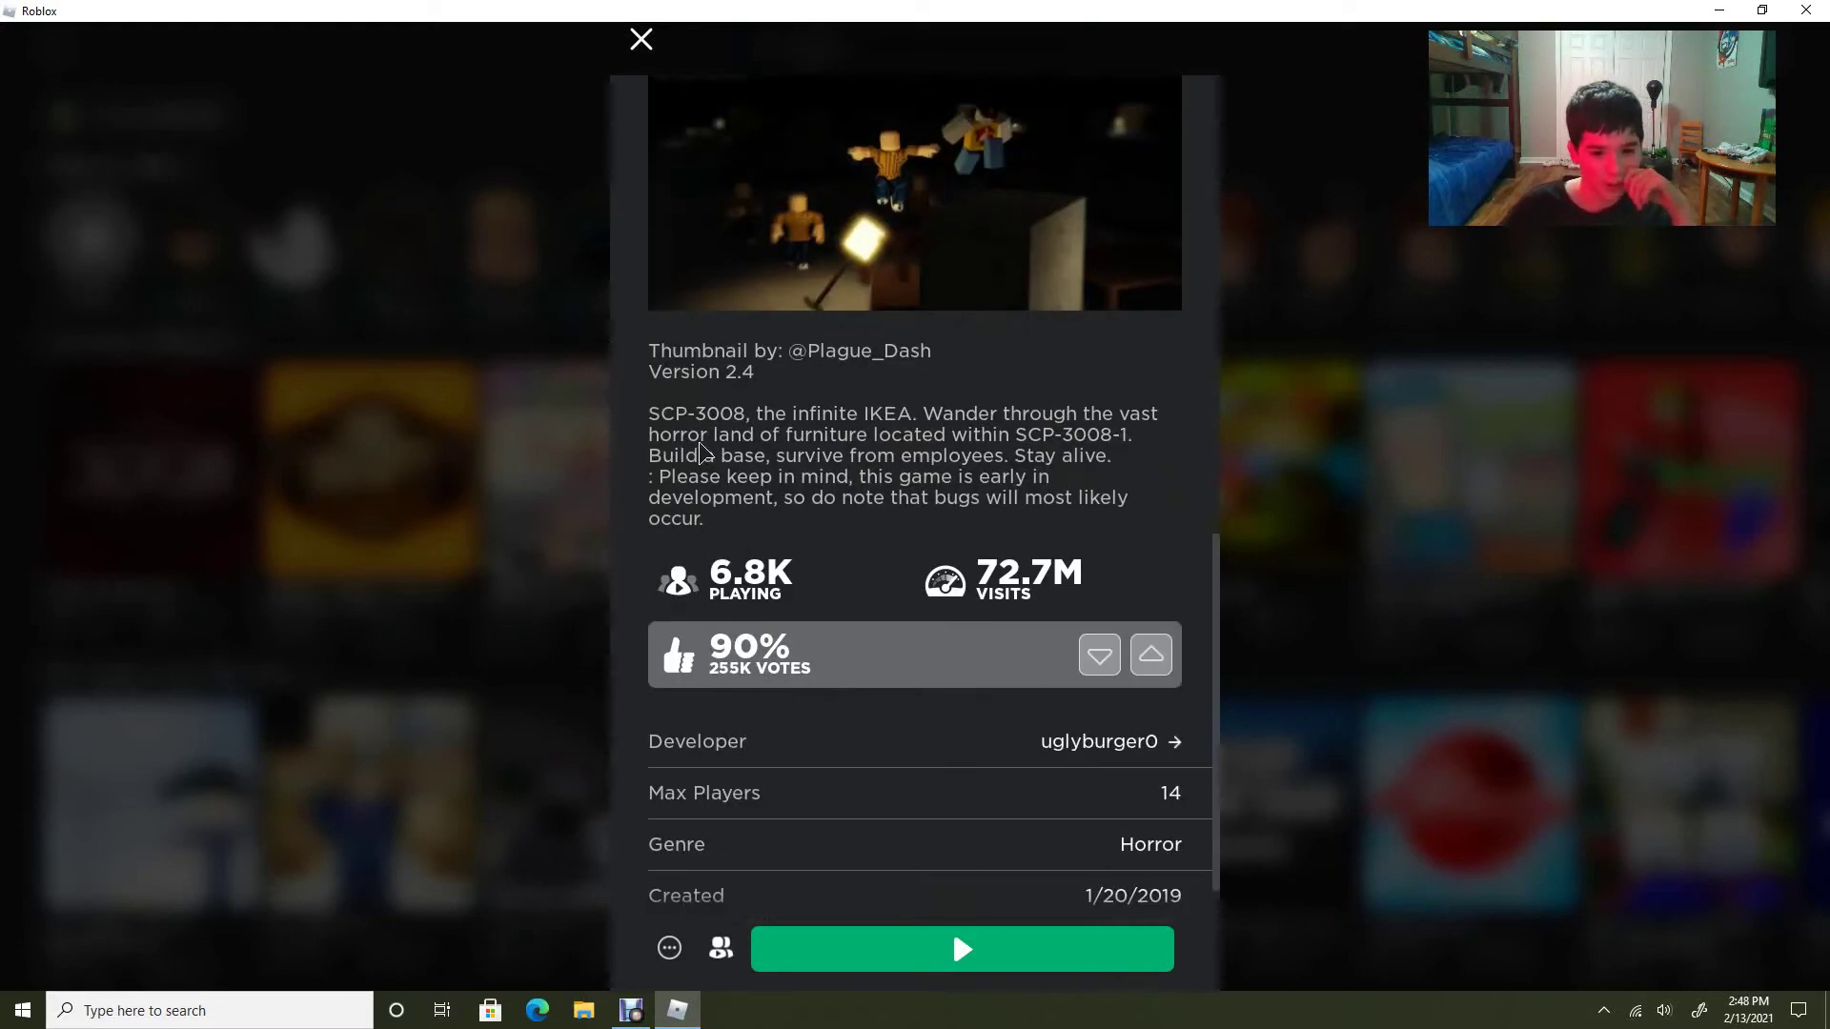
scroll(715, 479, "down", 1)
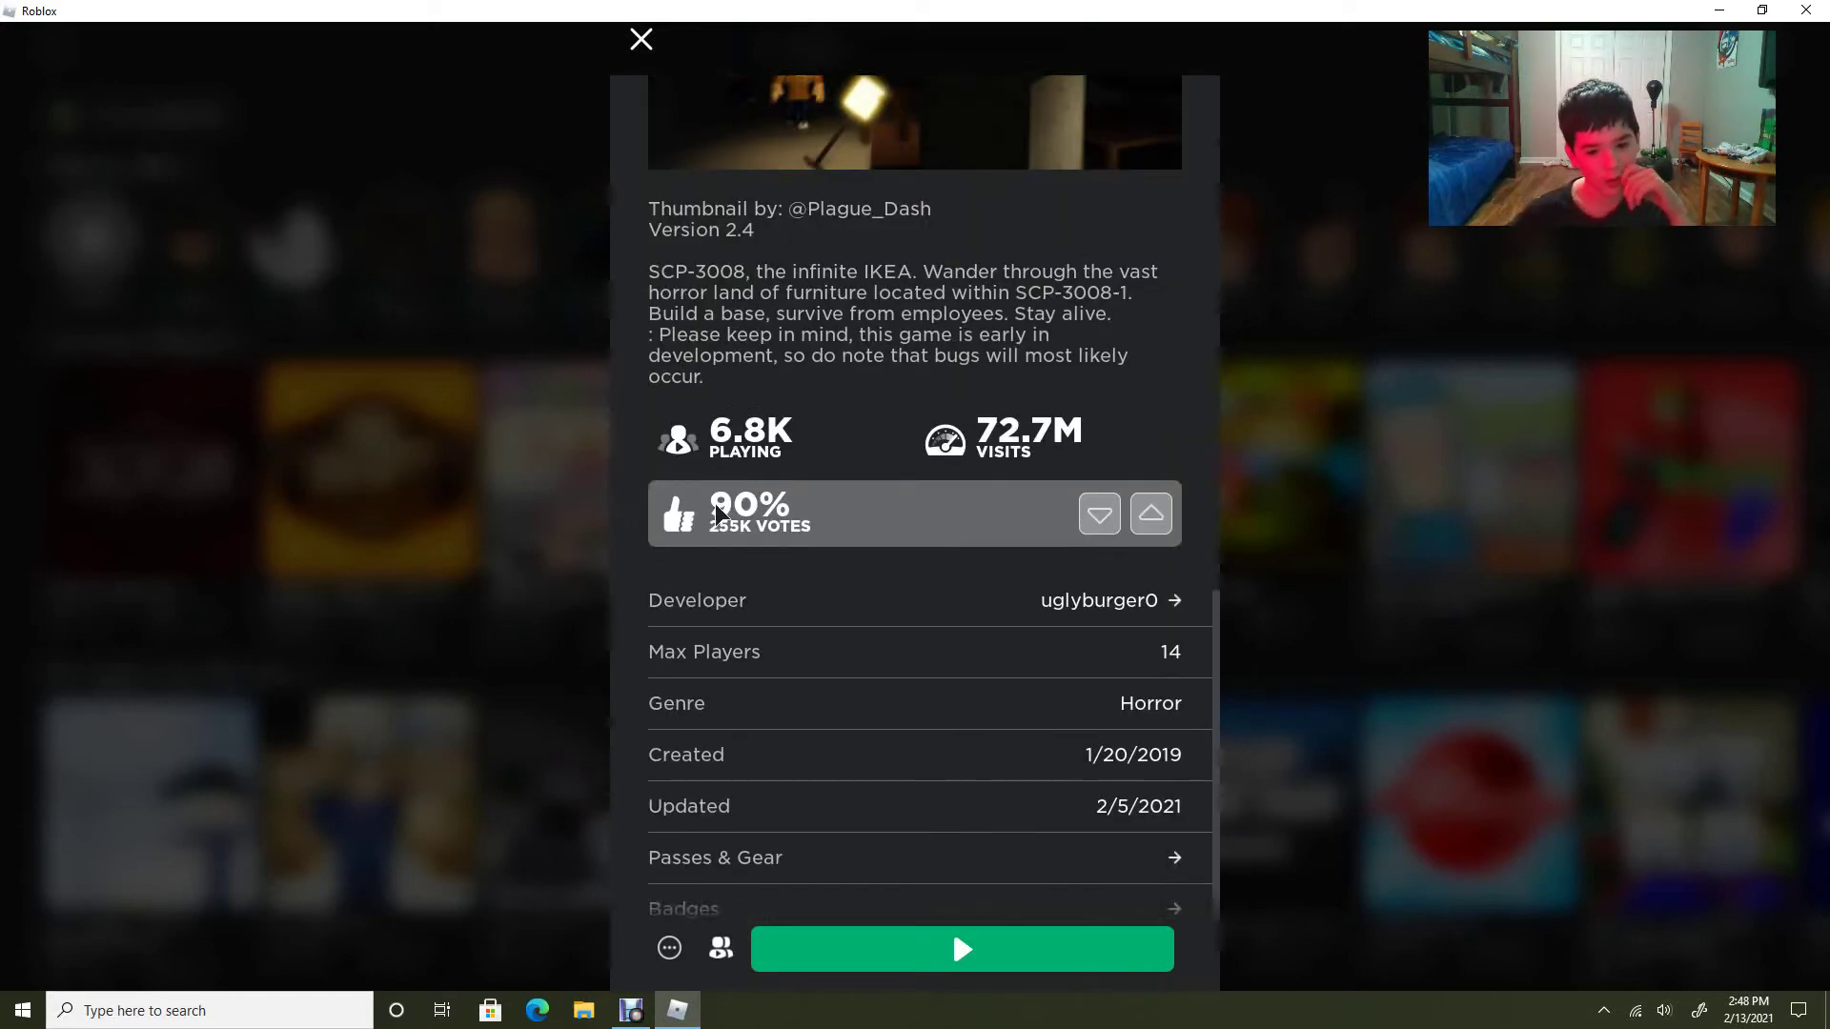
scroll(801, 573, "up", 2)
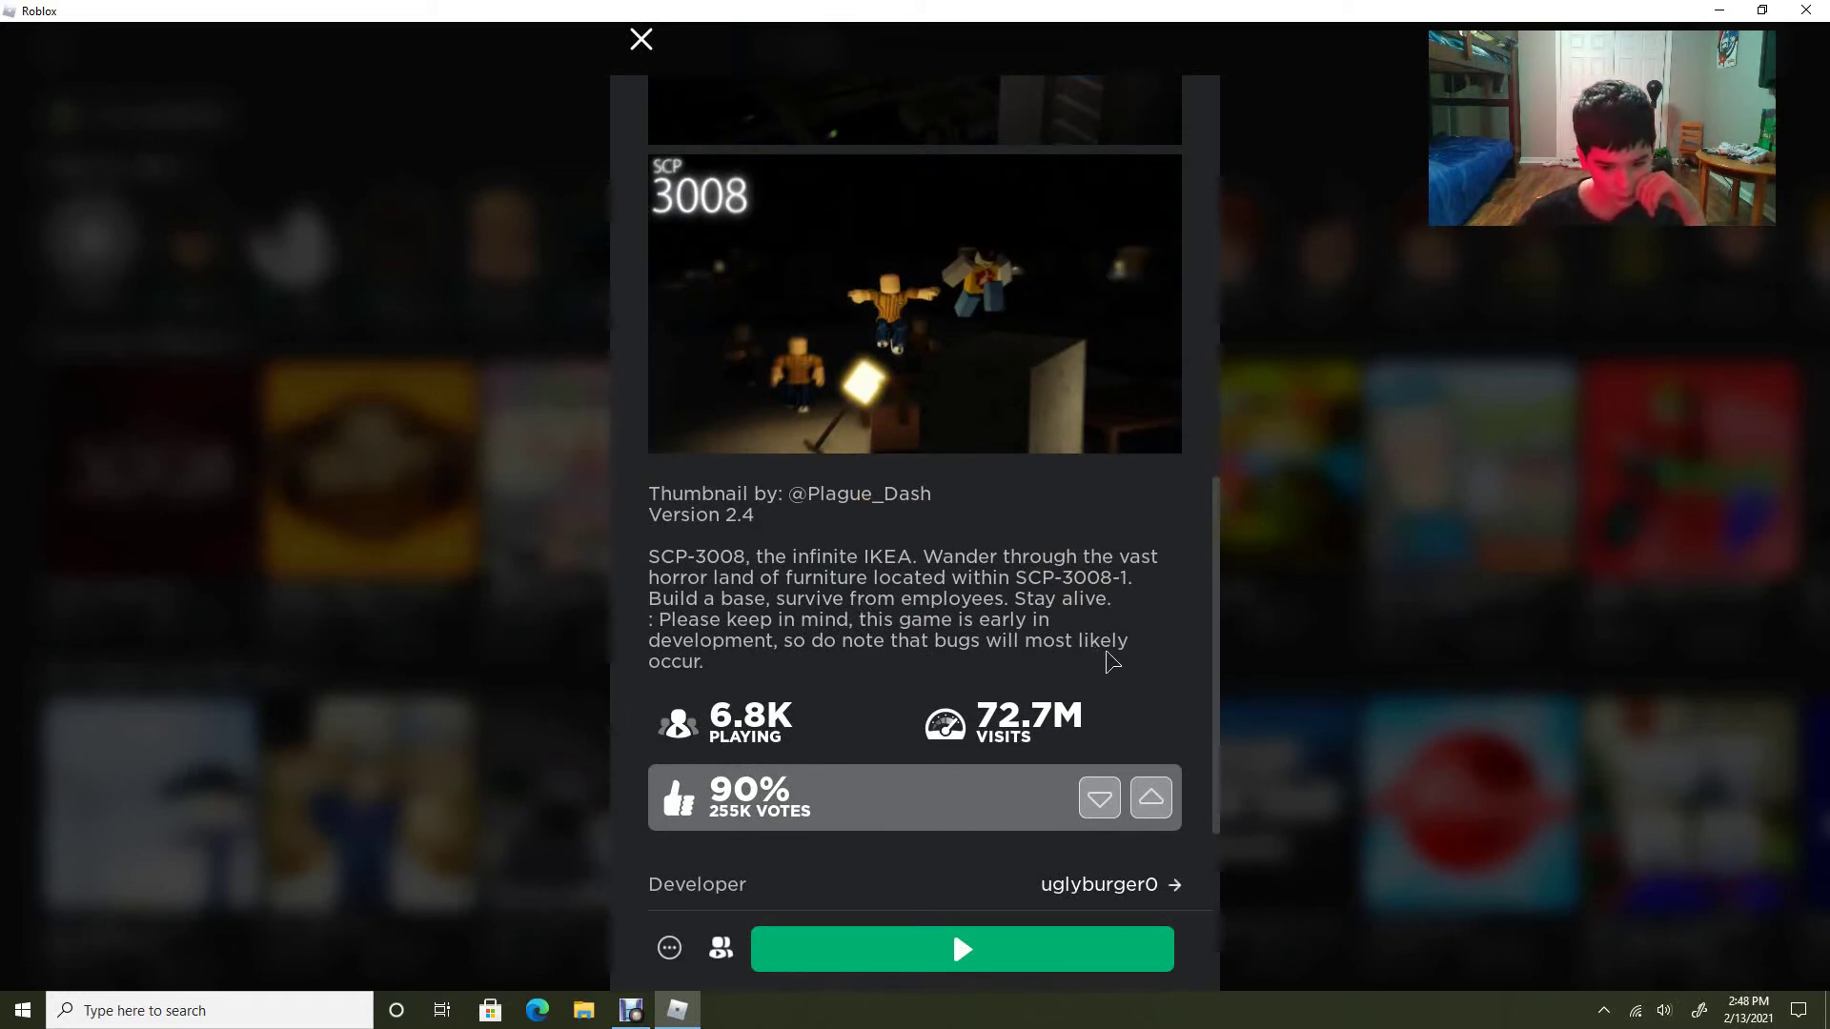
scroll(742, 685, "up", 1)
scroll(743, 685, "up", 2)
scroll(742, 686, "up", 2)
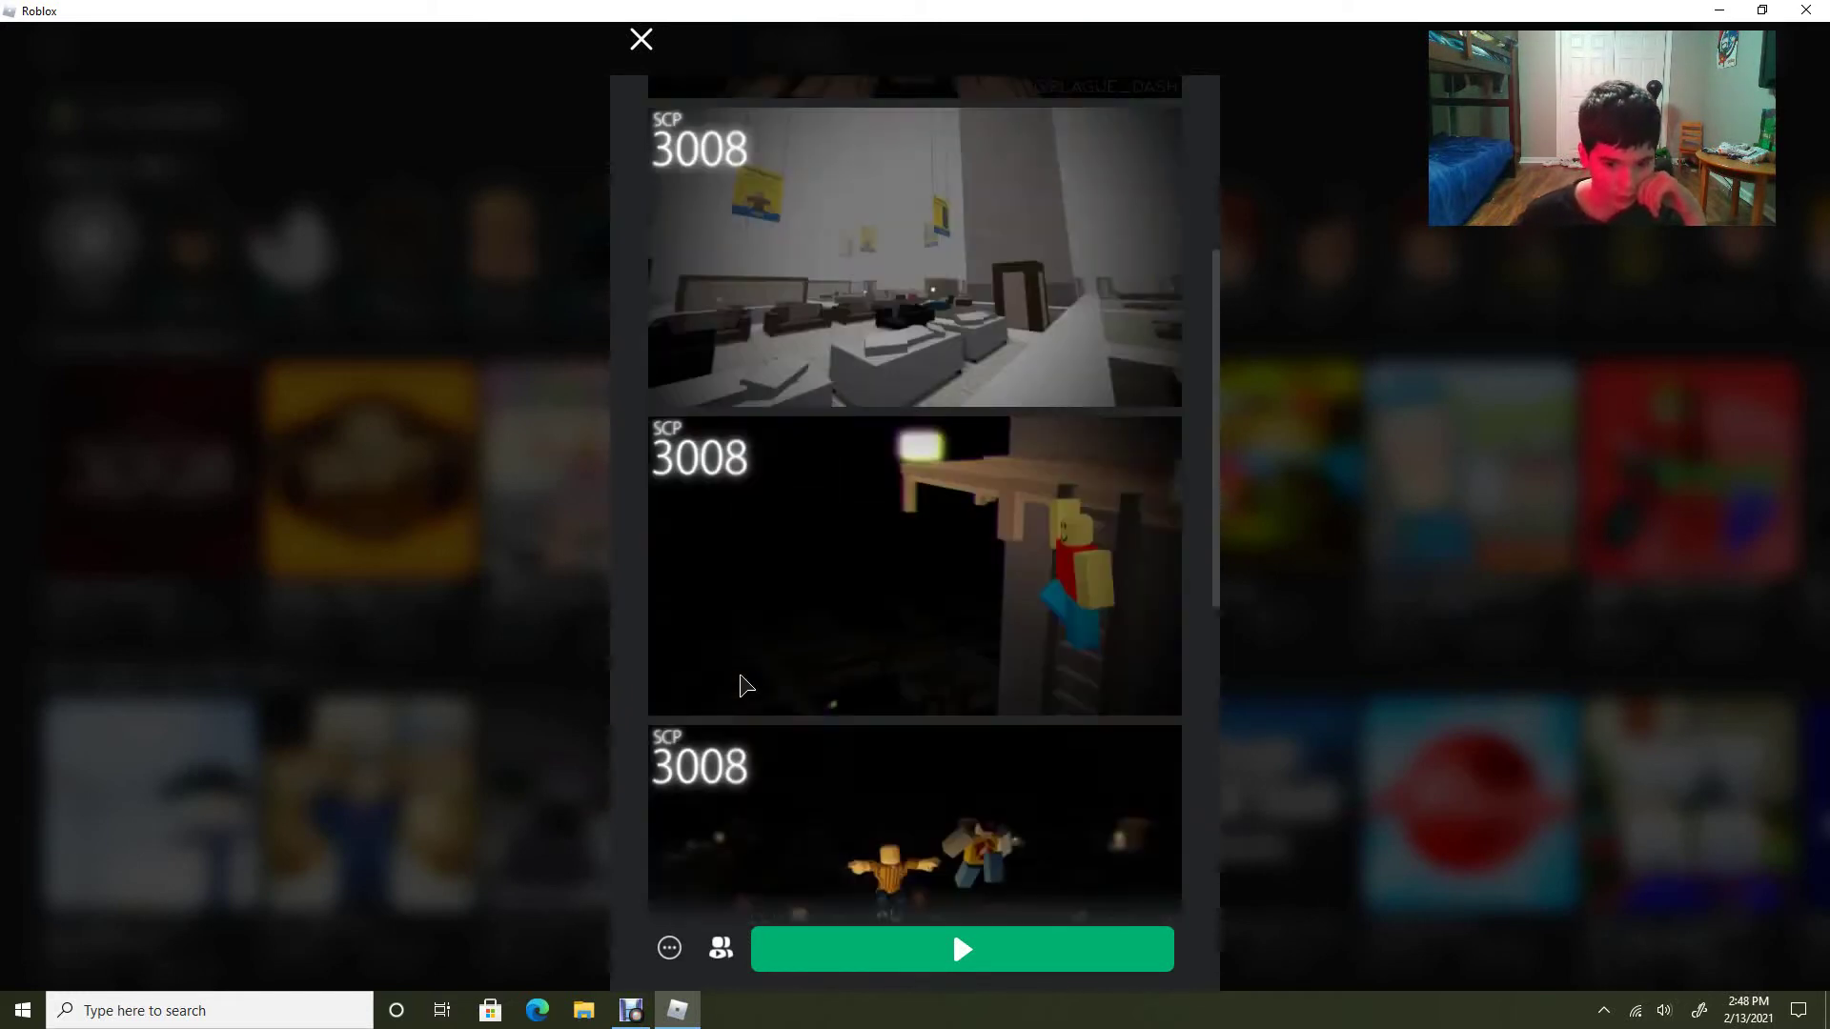
scroll(738, 679, "up", 3)
scroll(771, 629, "up", 1)
scroll(830, 572, "down", 3)
scroll(858, 555, "down", 2)
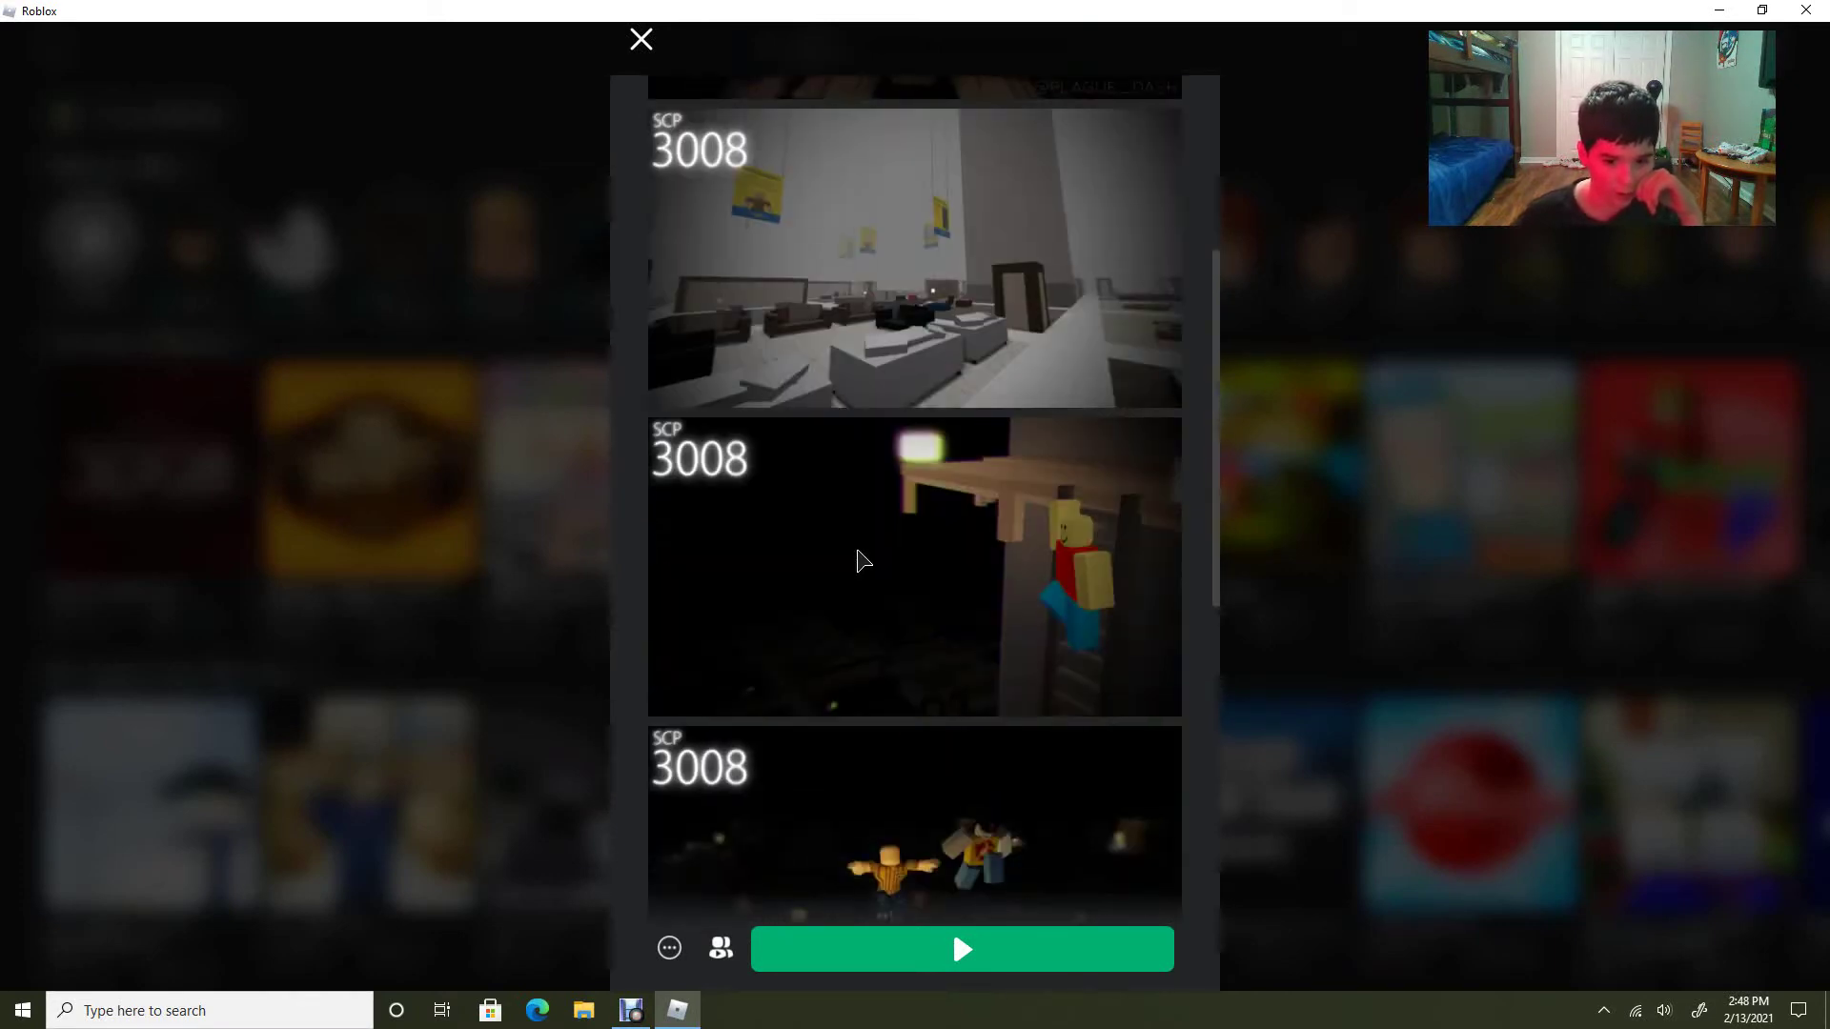
scroll(856, 560, "down", 1)
scroll(856, 557, "up", 1)
scroll(857, 551, "up", 3)
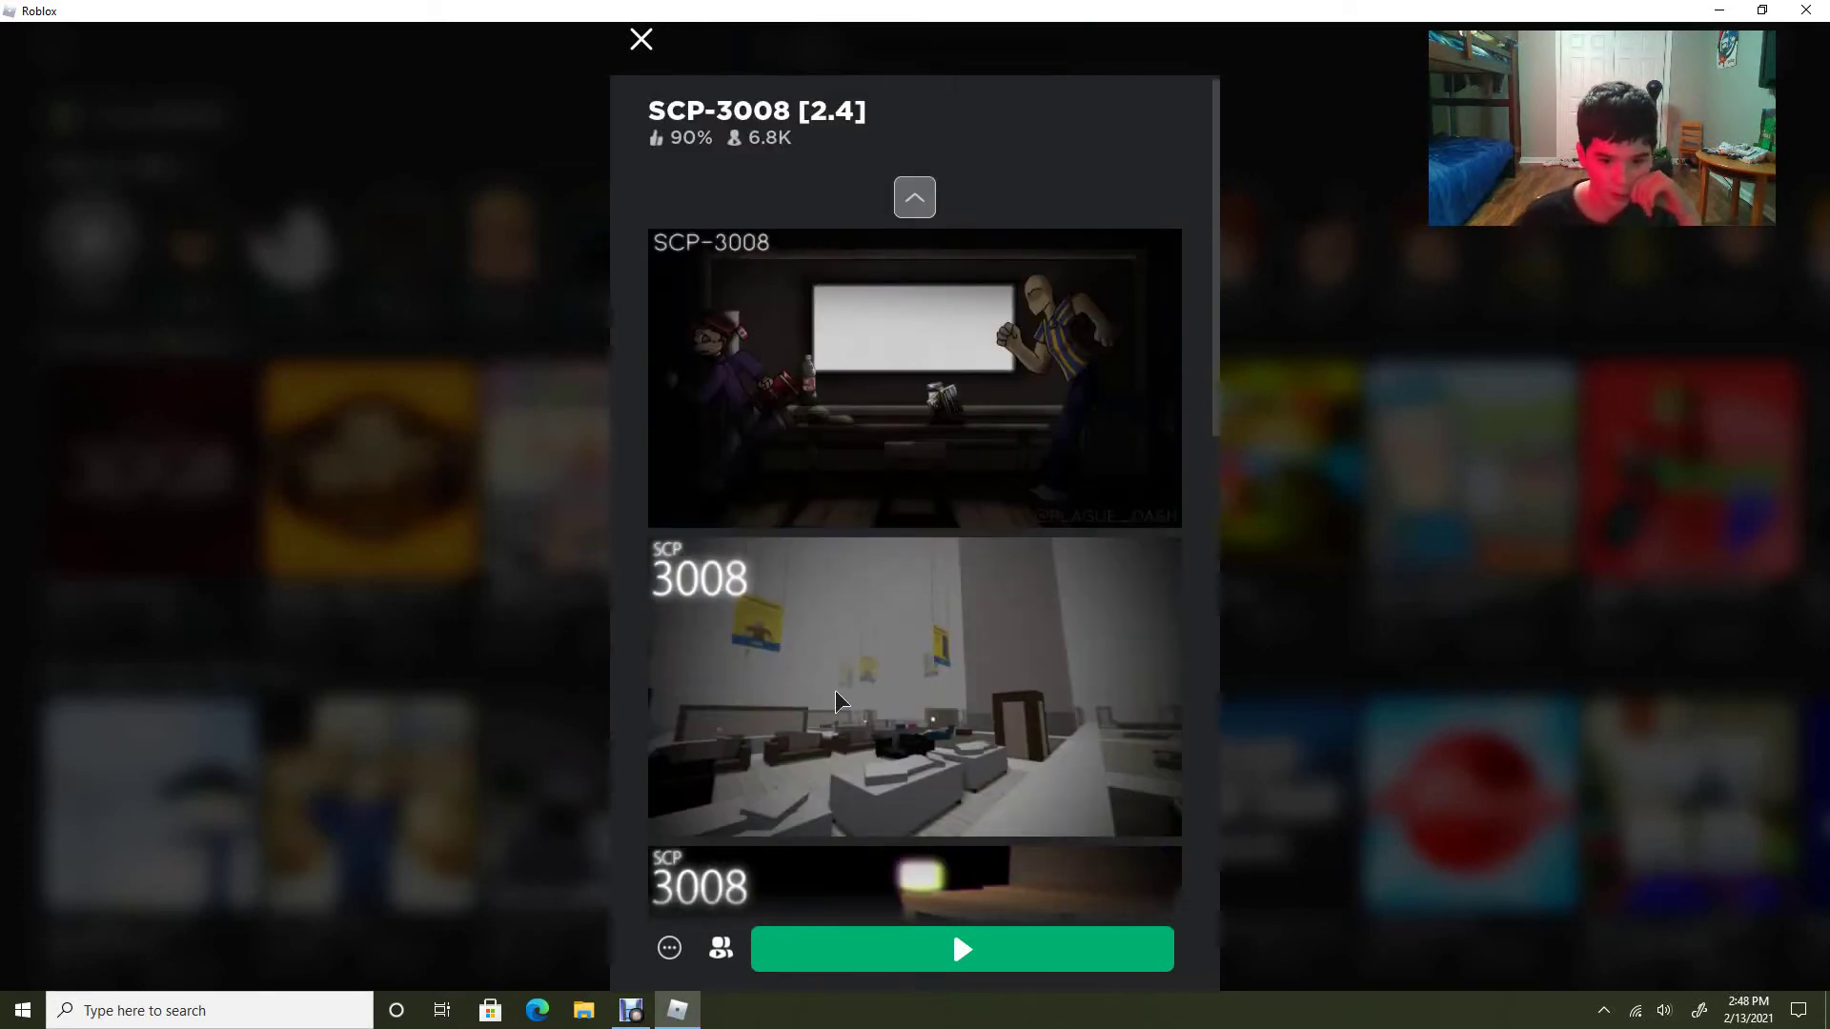
scroll(809, 767, "down", 2)
scroll(808, 745, "down", 3)
scroll(807, 707, "down", 2)
scroll(810, 710, "down", 4)
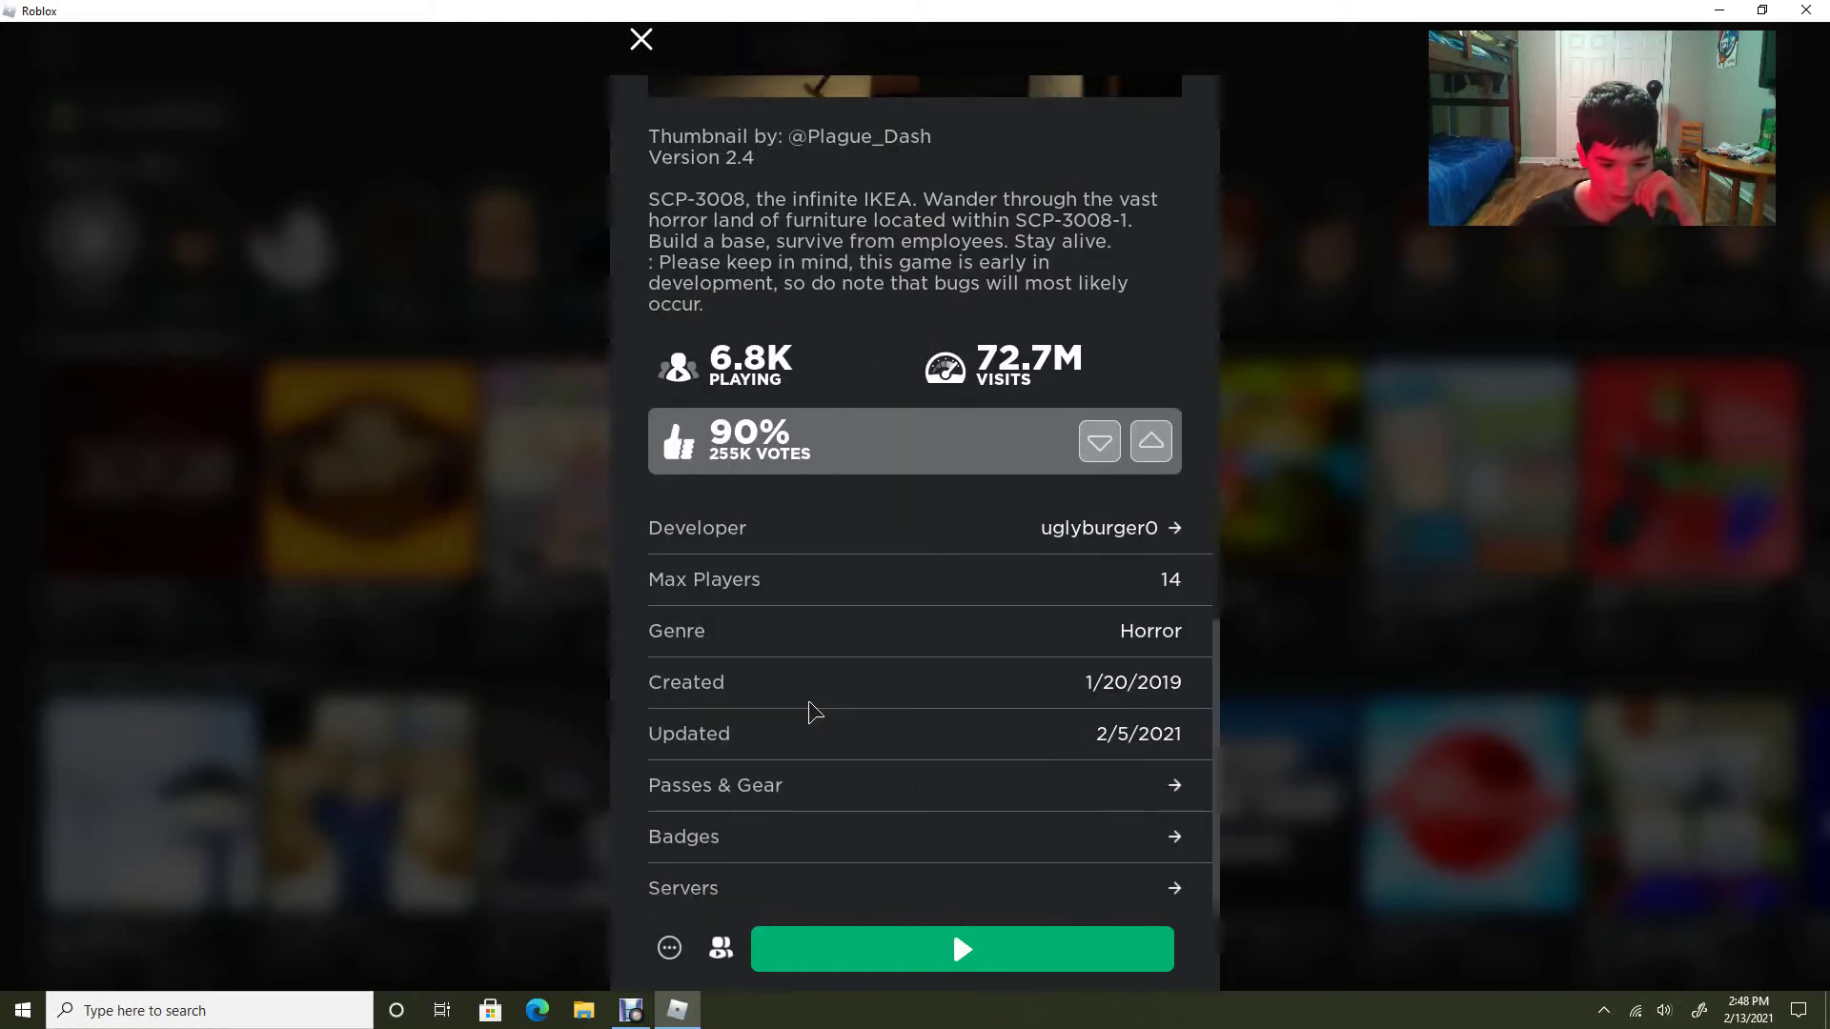
scroll(810, 707, "down", 1)
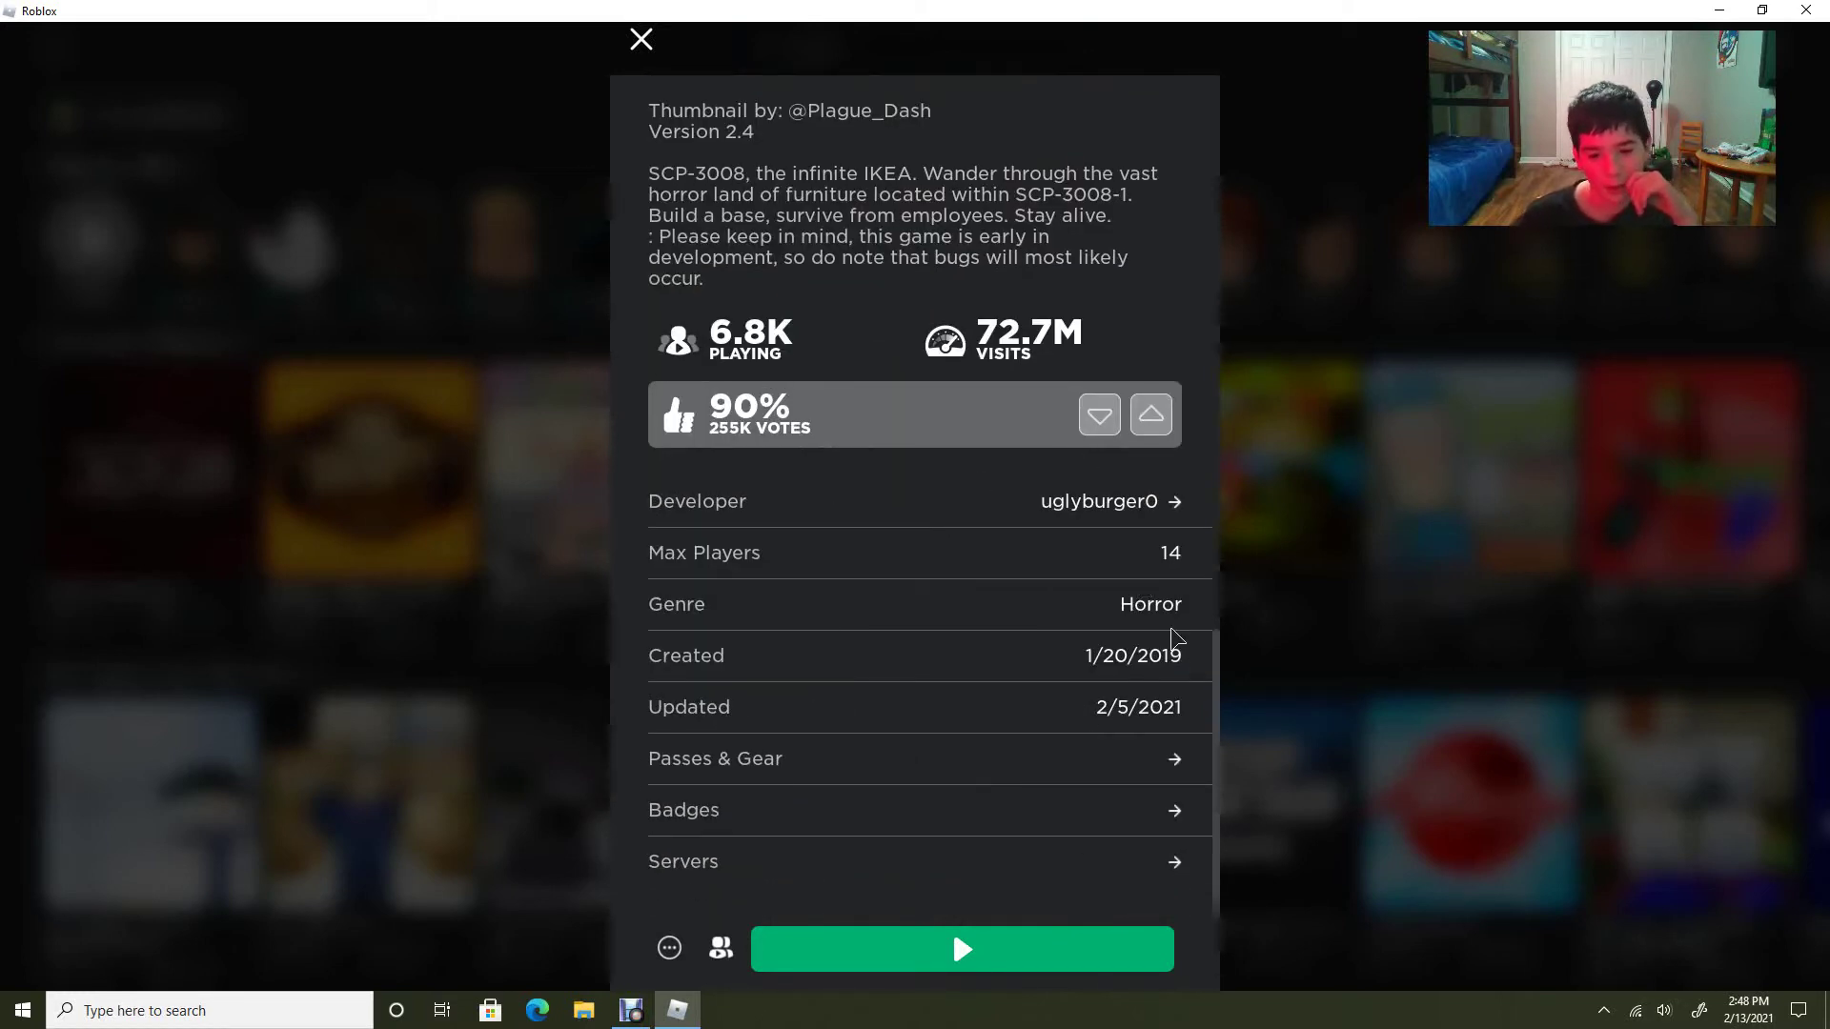
scroll(1124, 486, "up", 2)
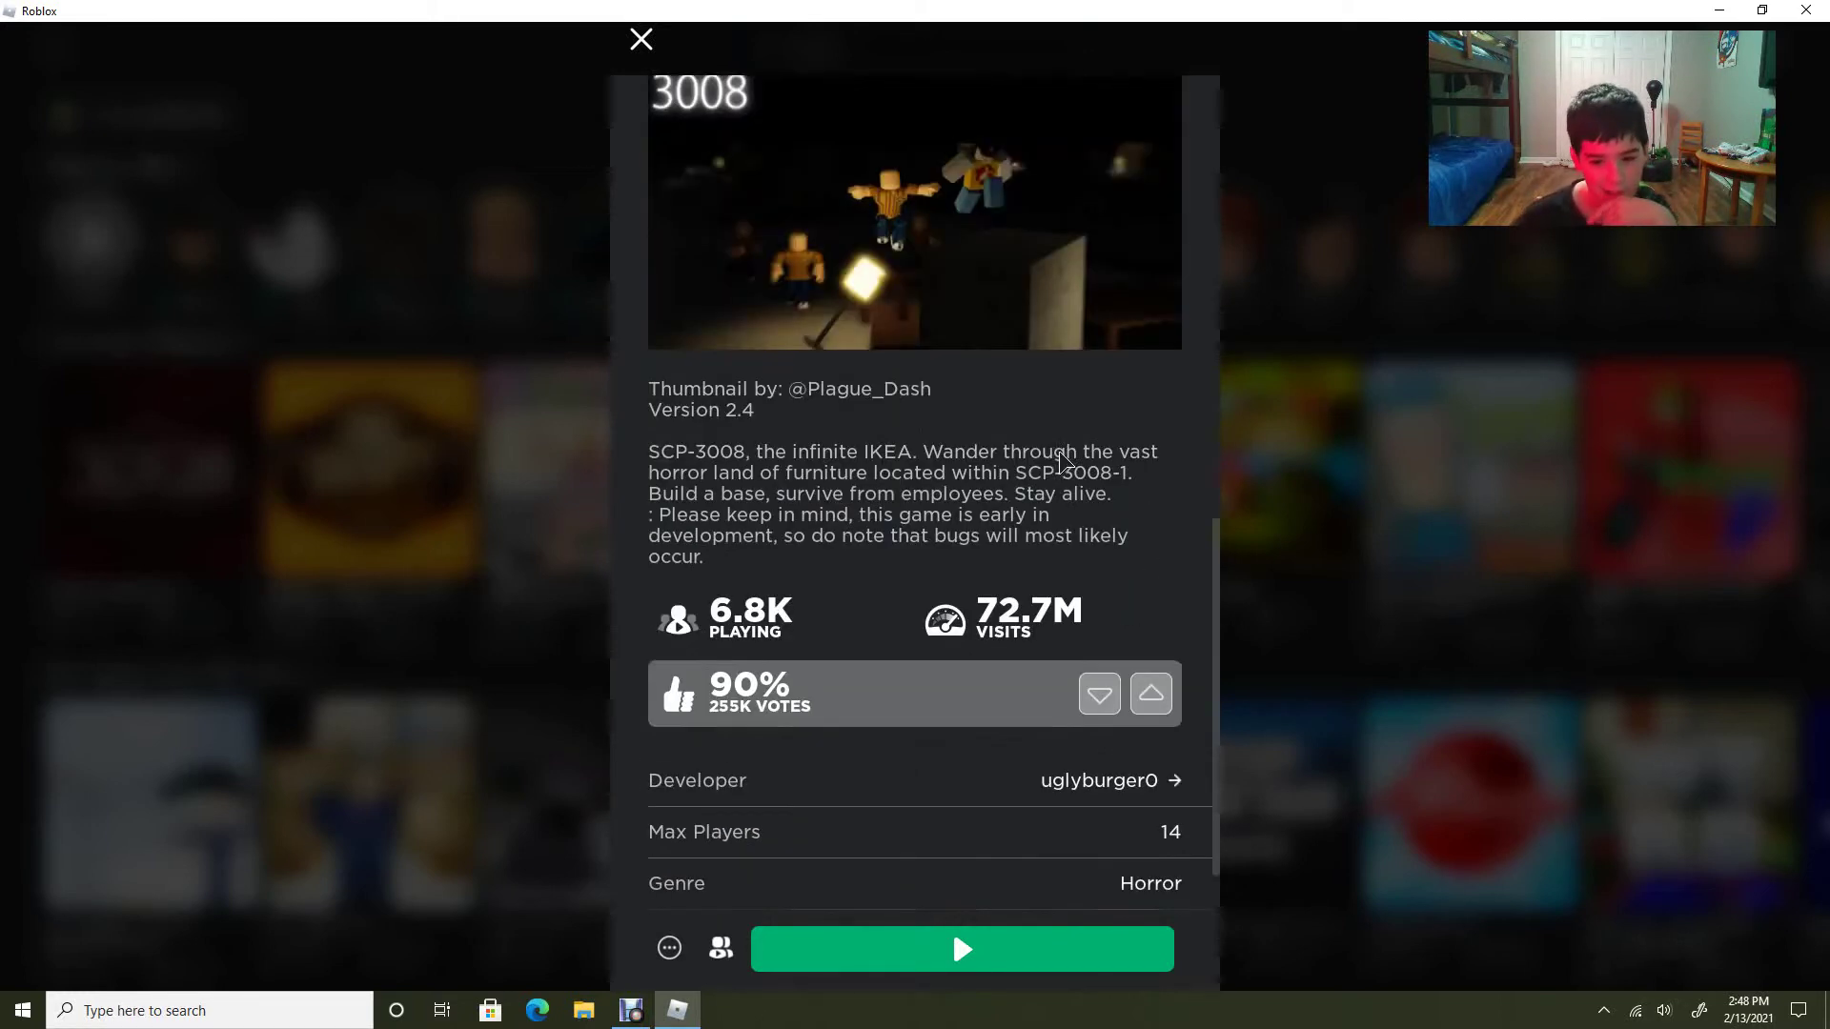
scroll(932, 419, "up", 3)
scroll(932, 419, "up", 2)
scroll(928, 419, "up", 3)
scroll(928, 420, "up", 2)
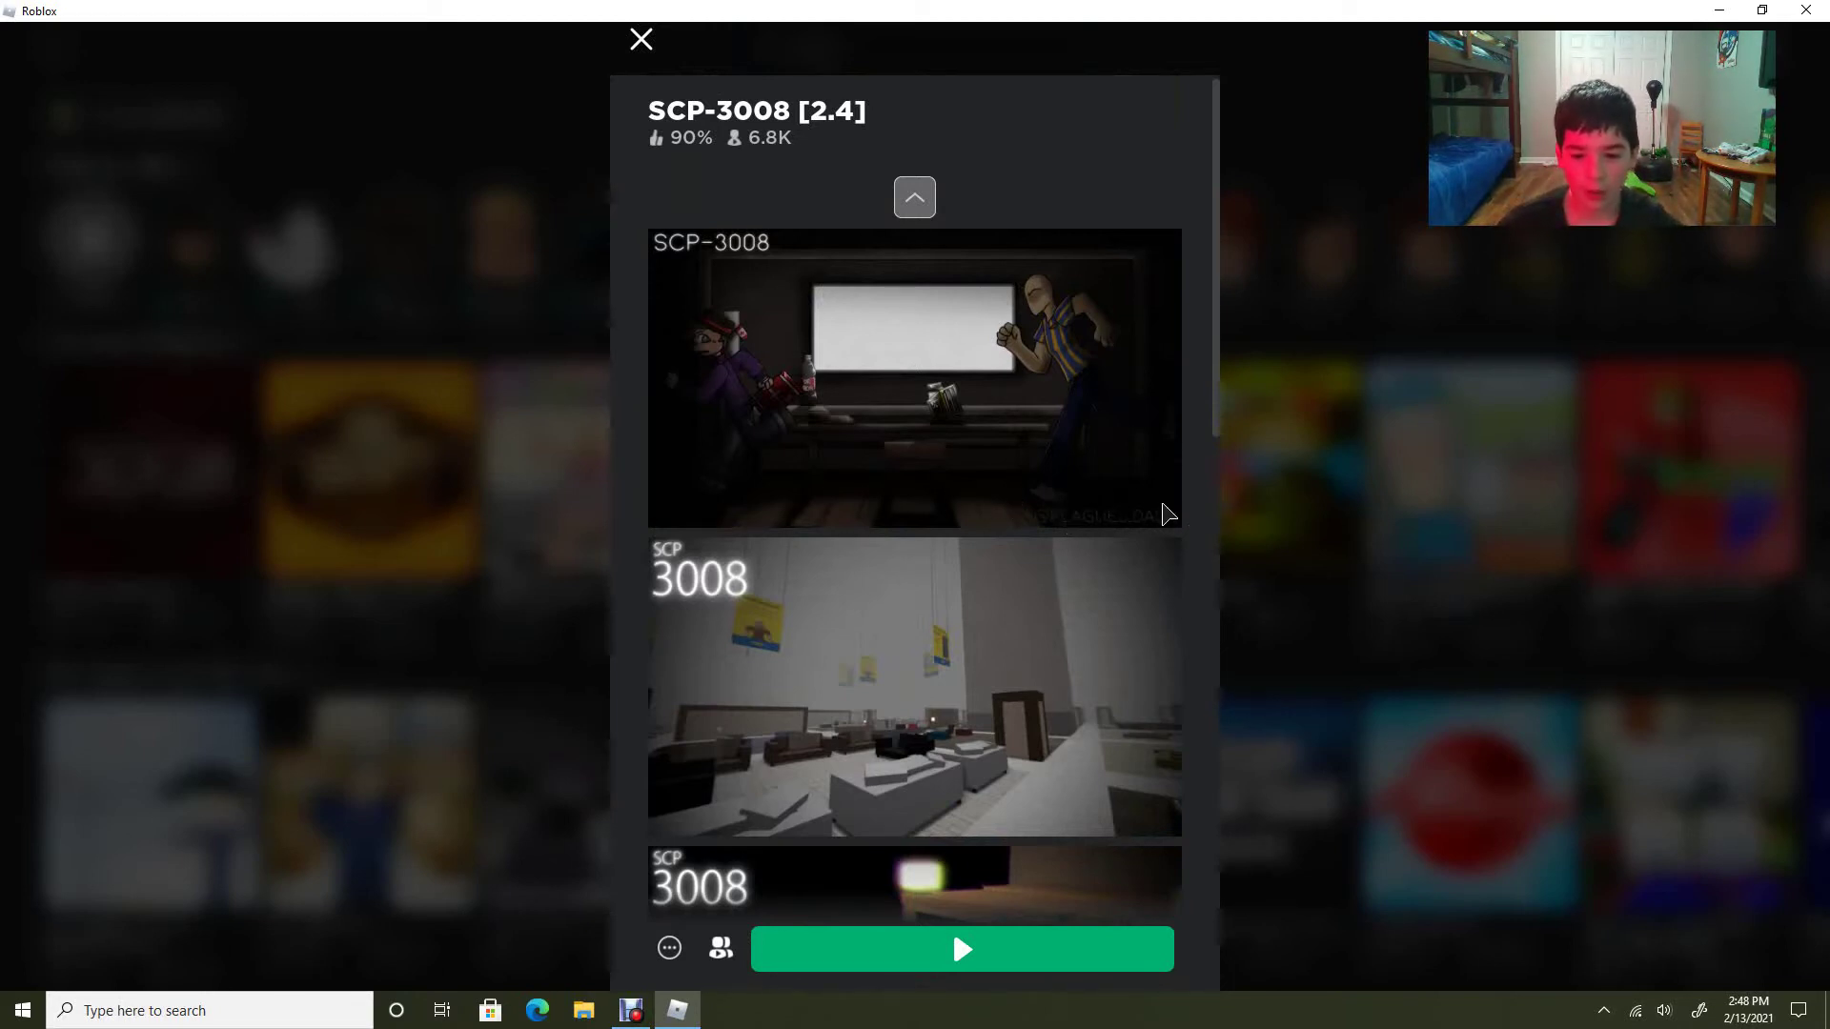
scroll(813, 687, "down", 2)
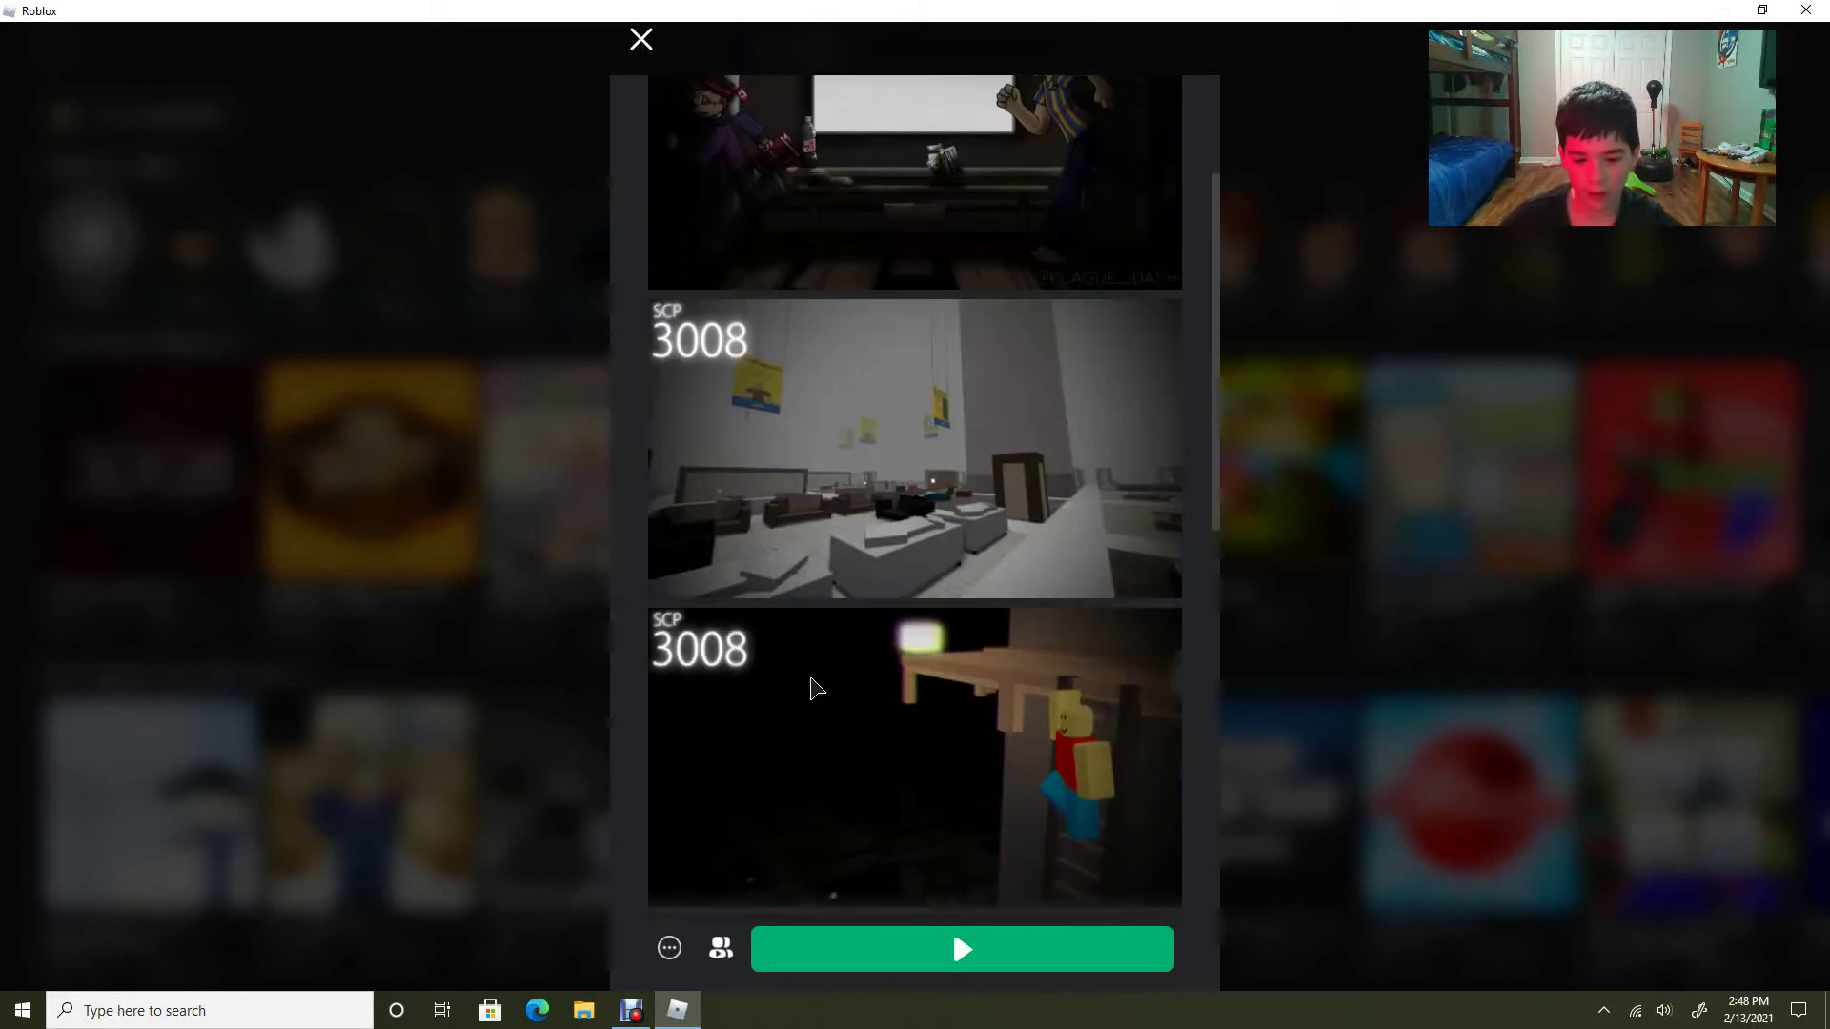
scroll(727, 642, "down", 2)
scroll(711, 648, "down", 2)
scroll(712, 648, "down", 3)
scroll(712, 651, "down", 1)
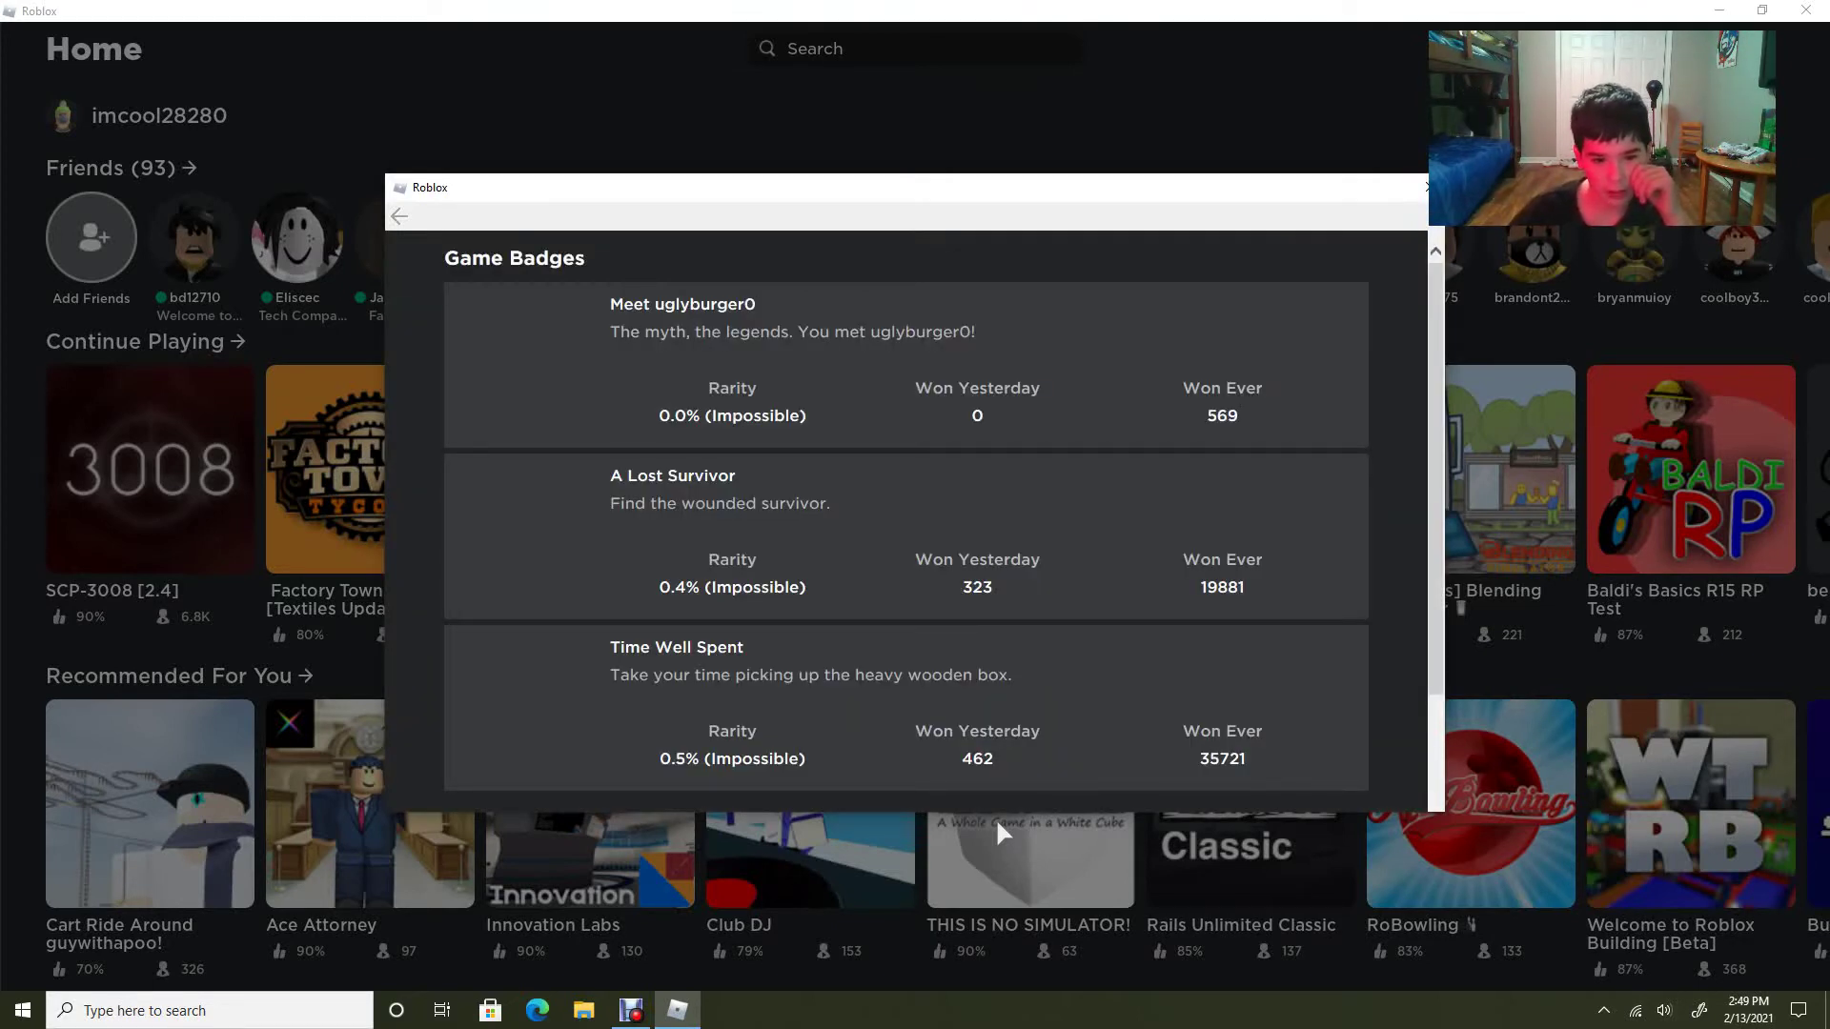
scroll(995, 818, "down", 1)
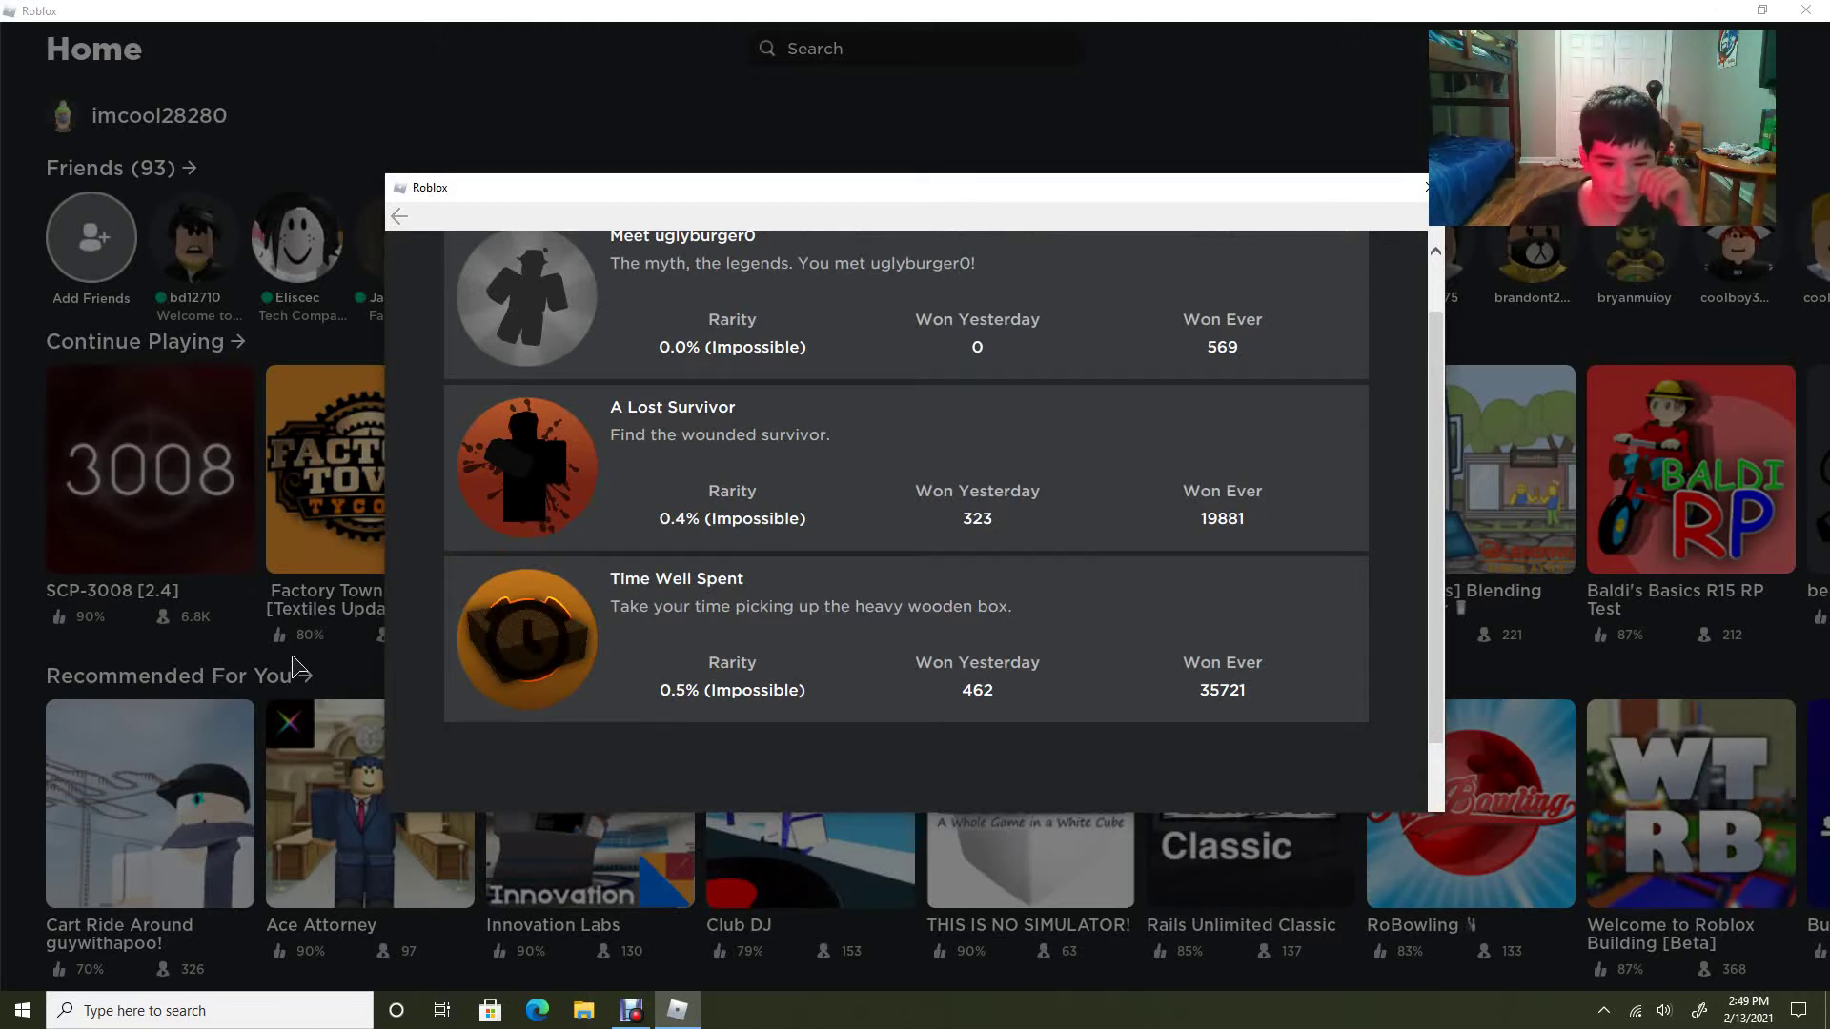
scroll(907, 511, "up", 1)
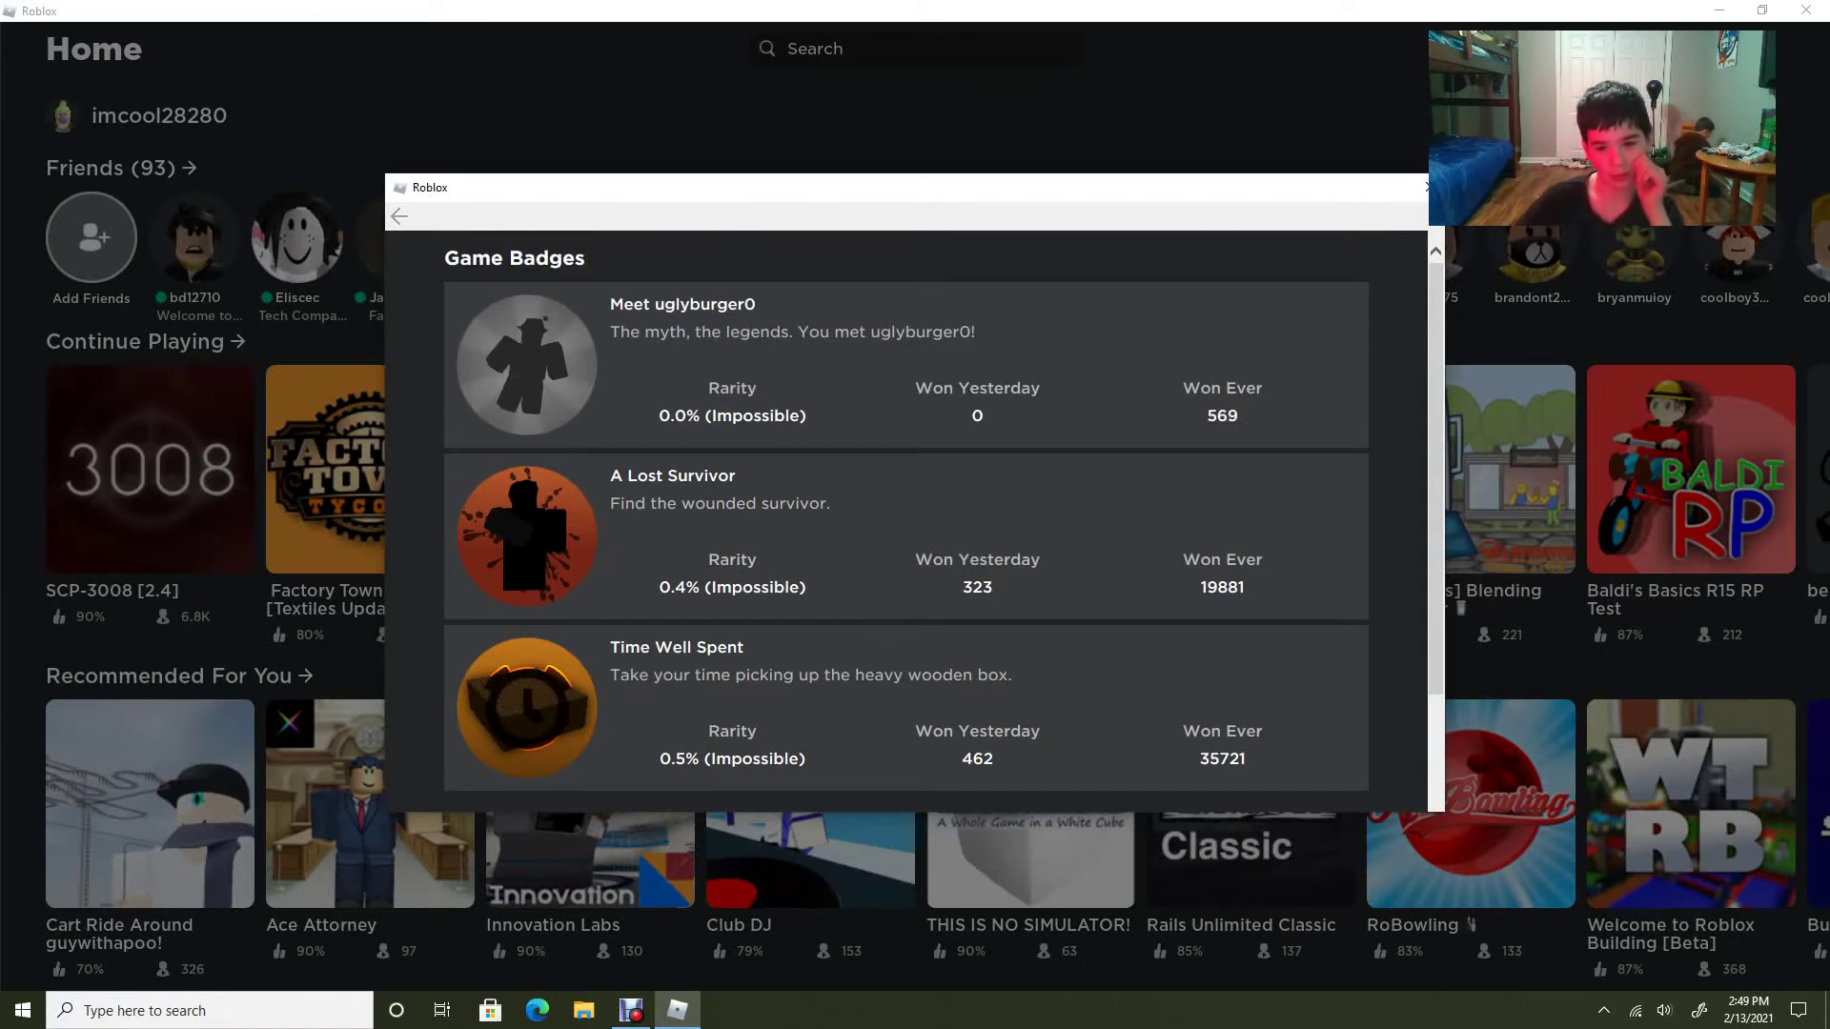
scroll(906, 519, "down", 2)
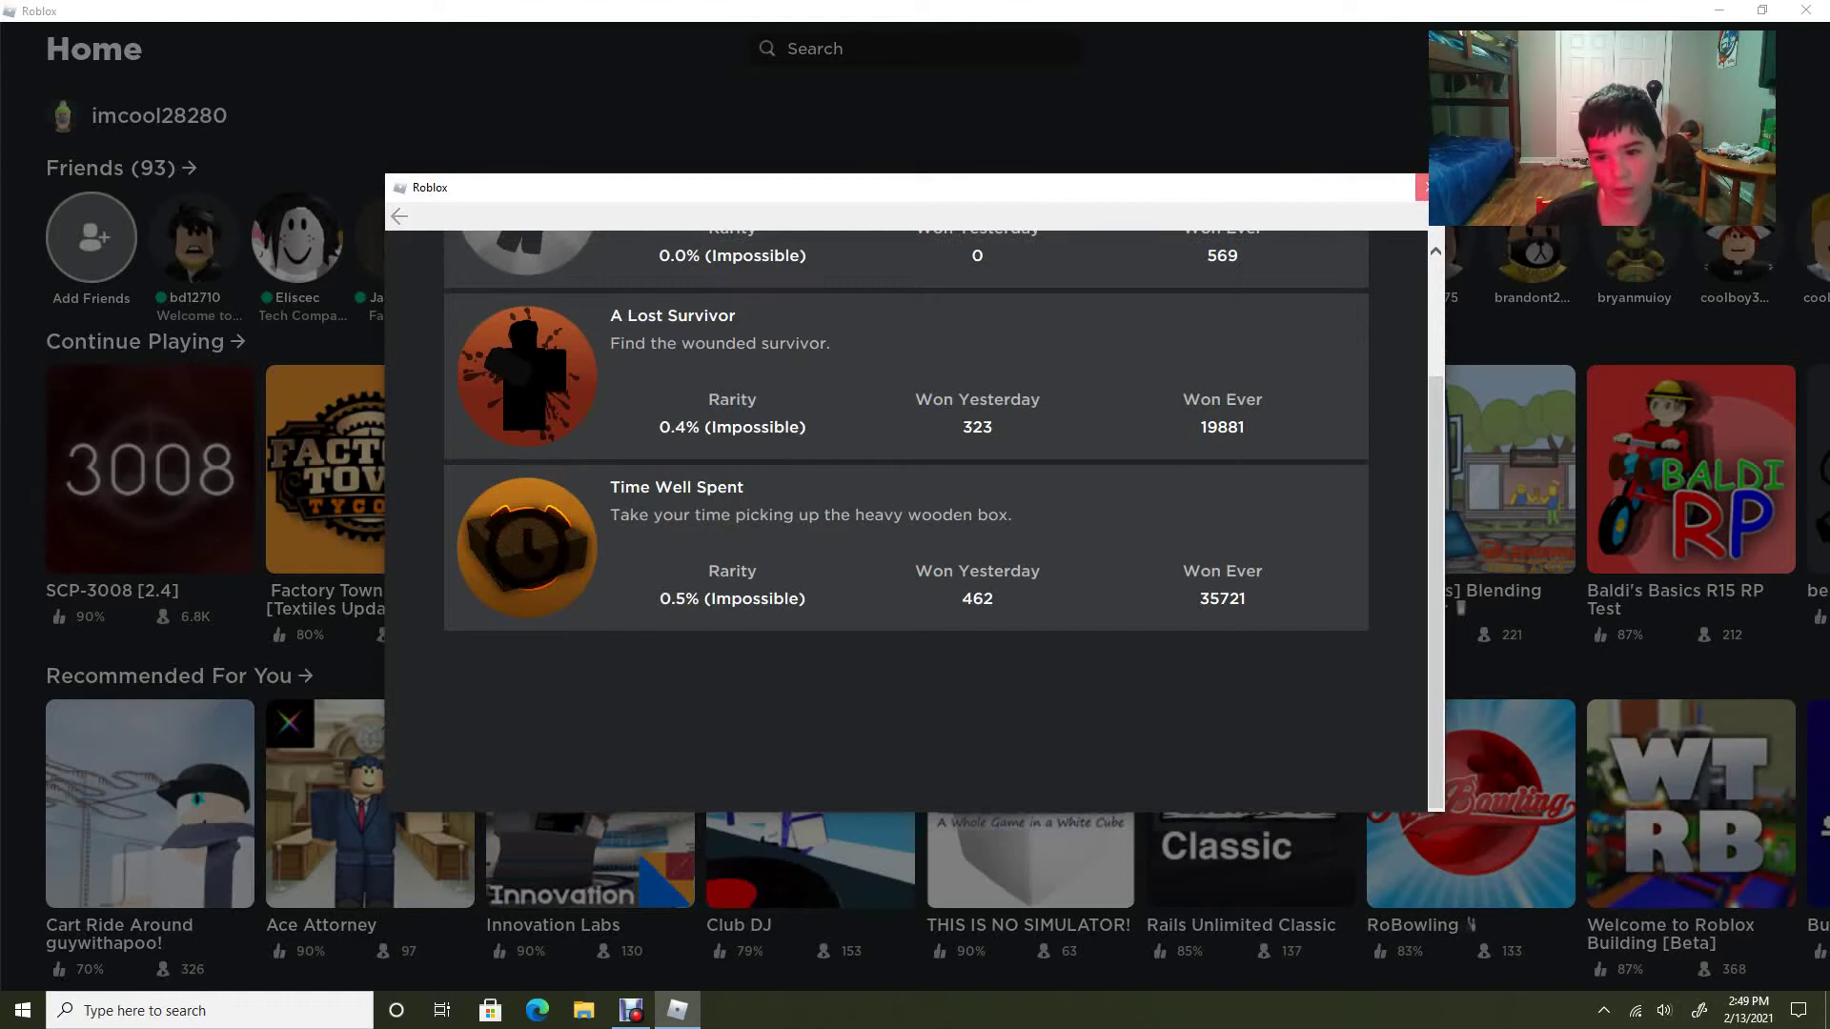
key("Escape")
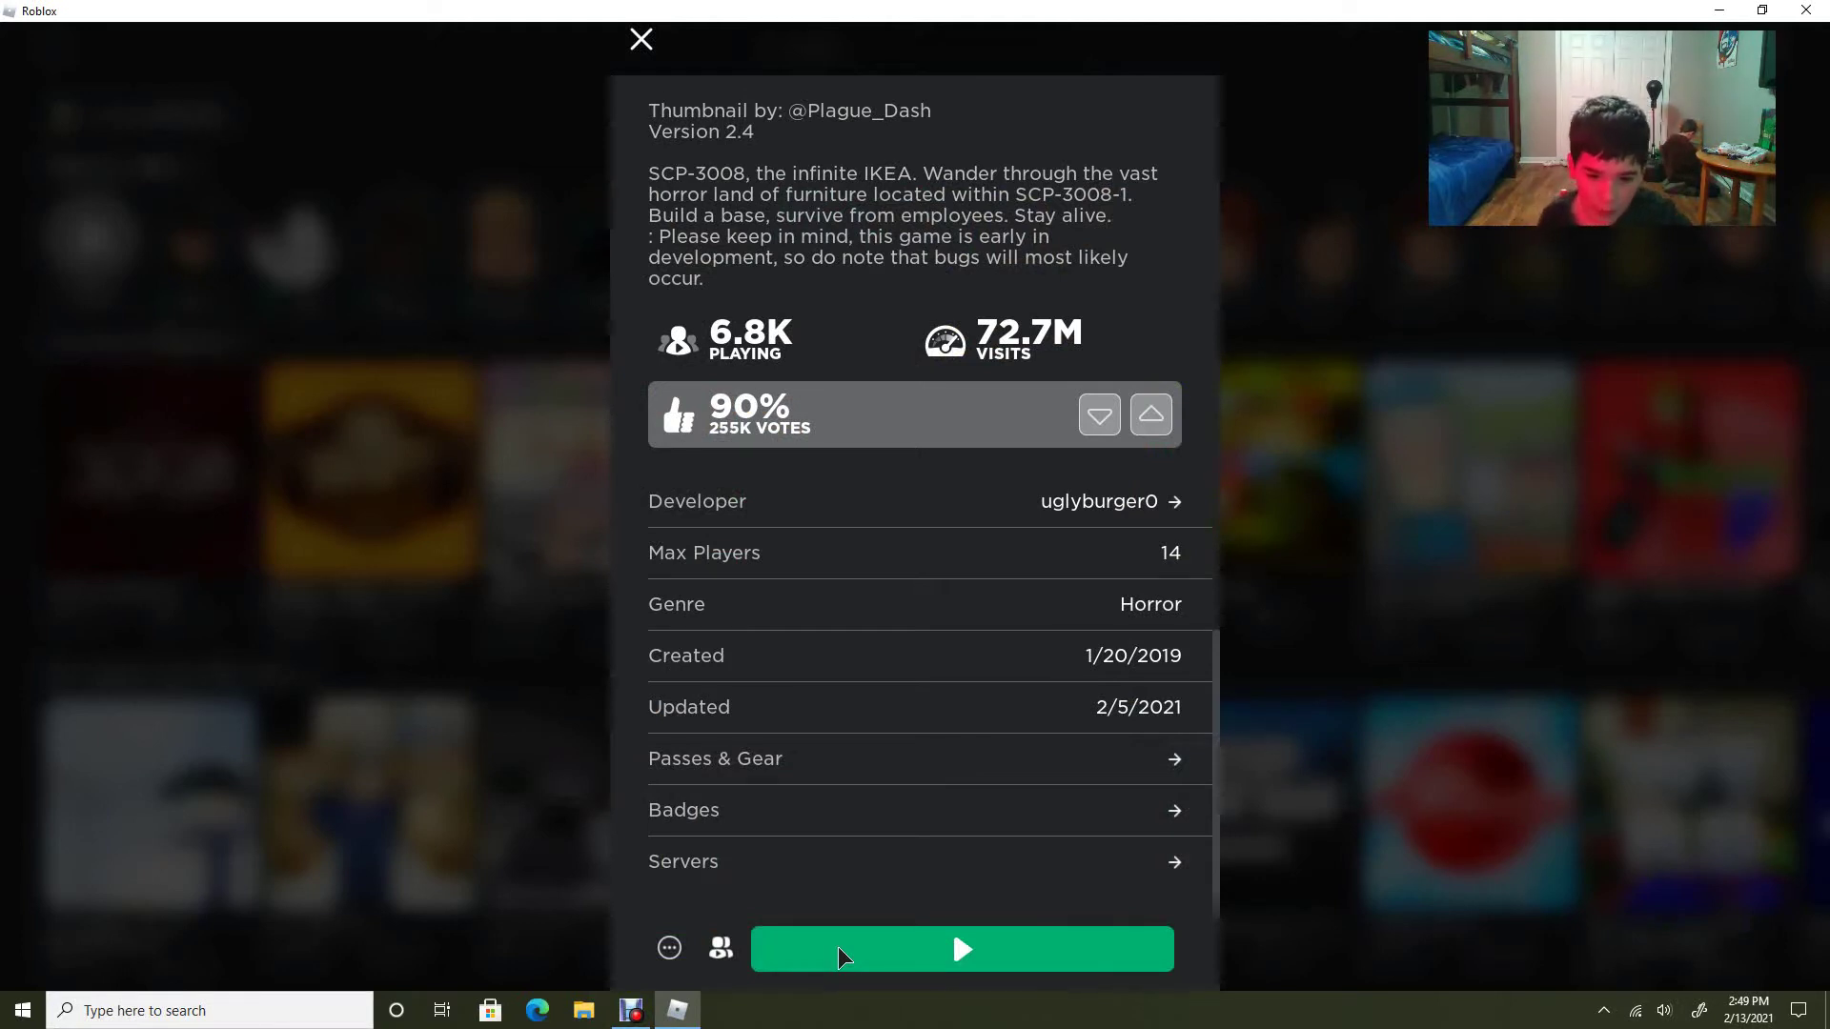
Join SCP-3008, walk past the couch and pergola to the picnic table, and pick it up.
left_click(840, 956)
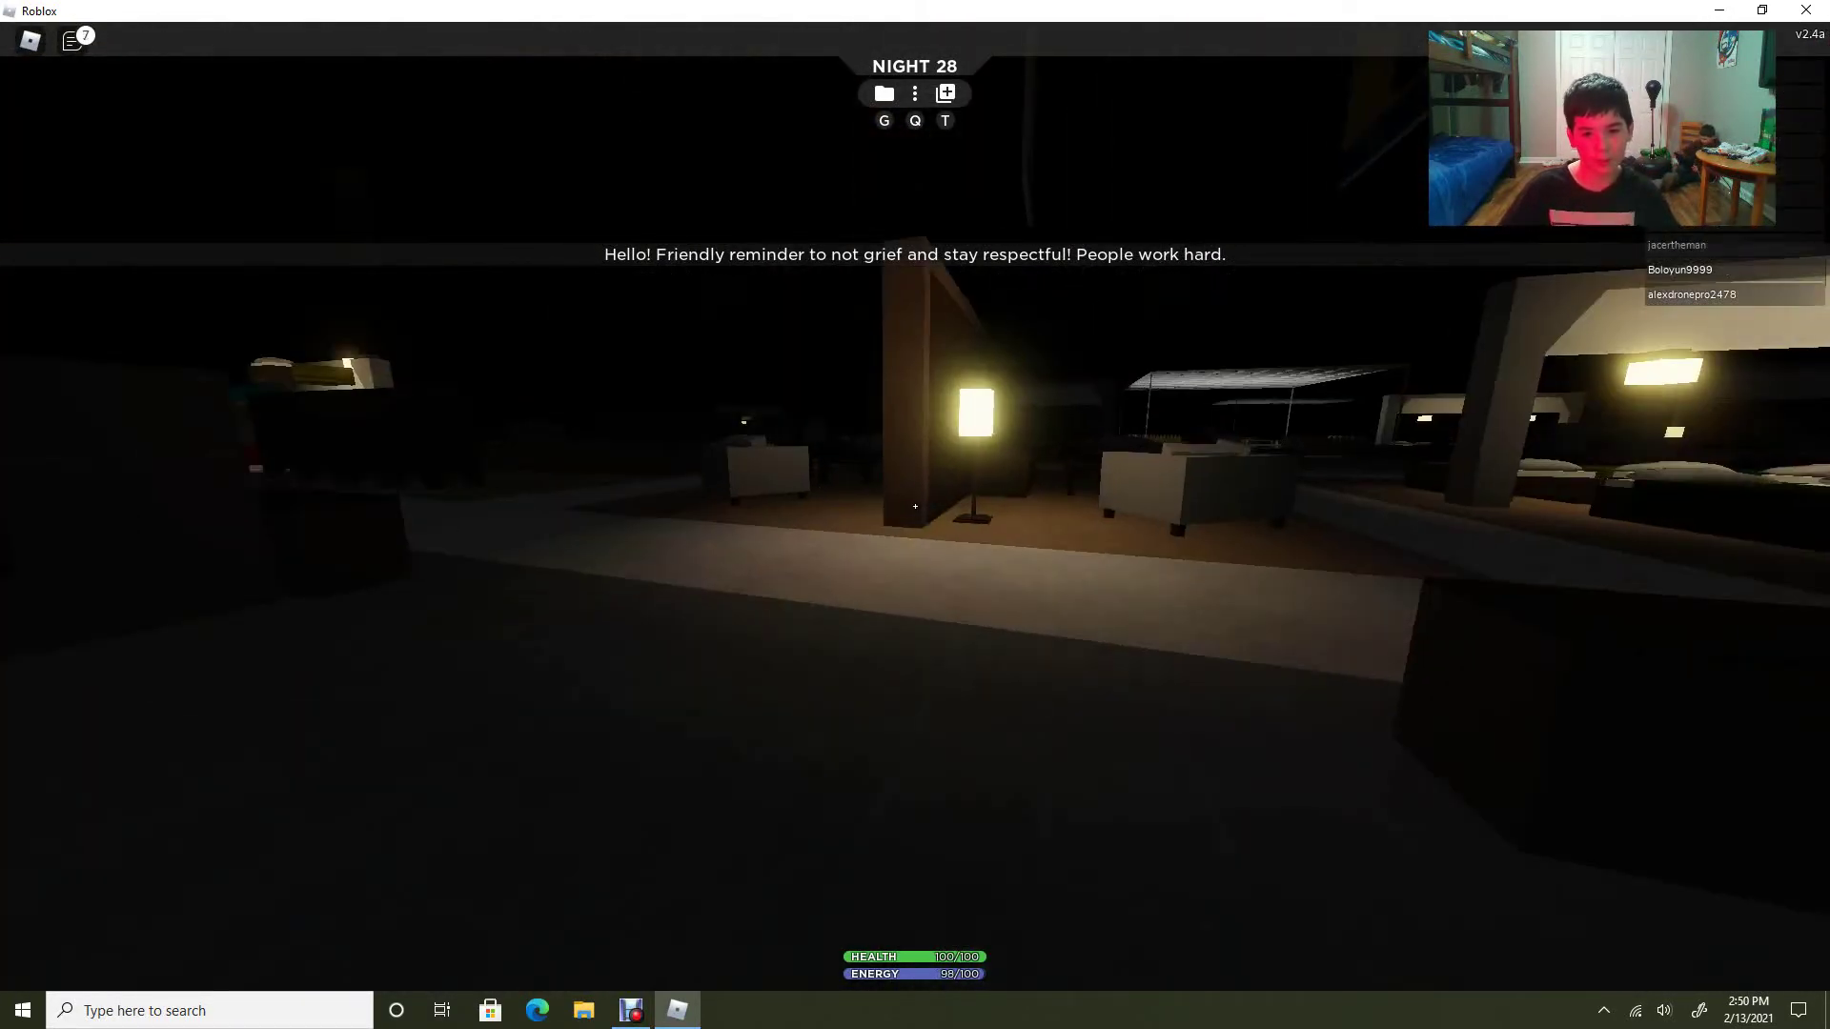
key("w")
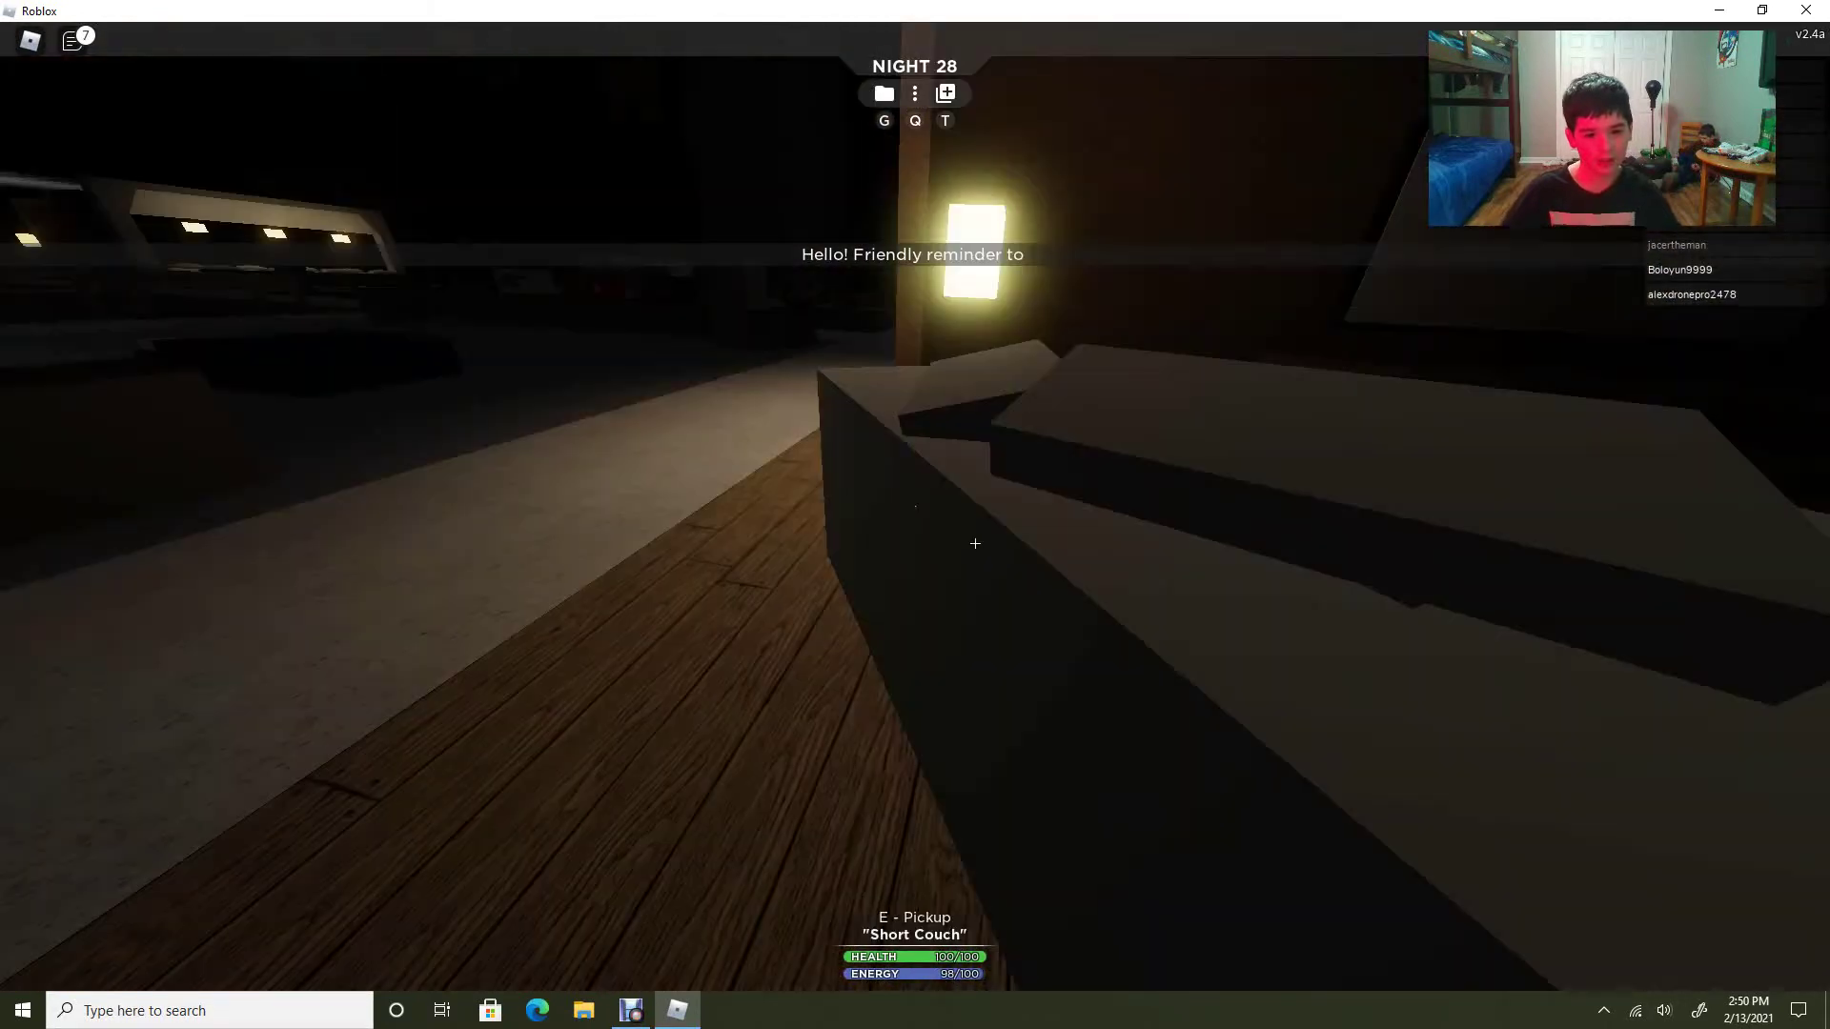
key("w")
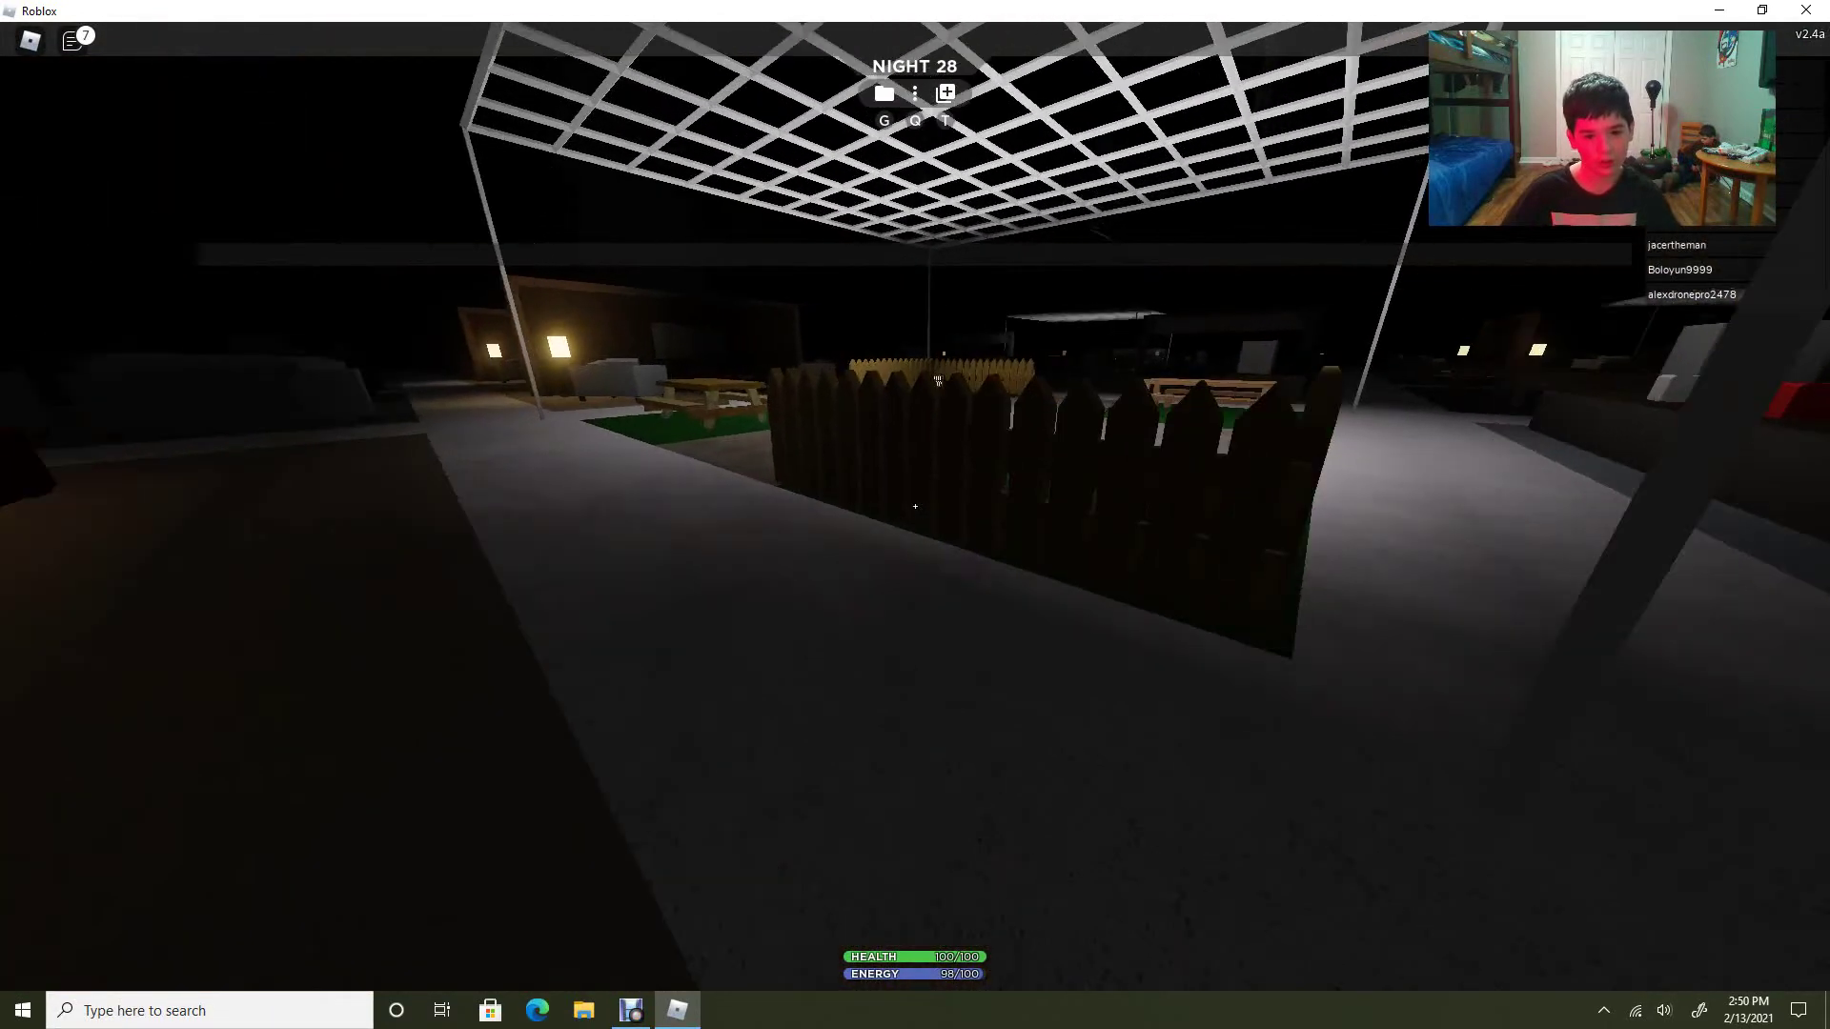
key("w")
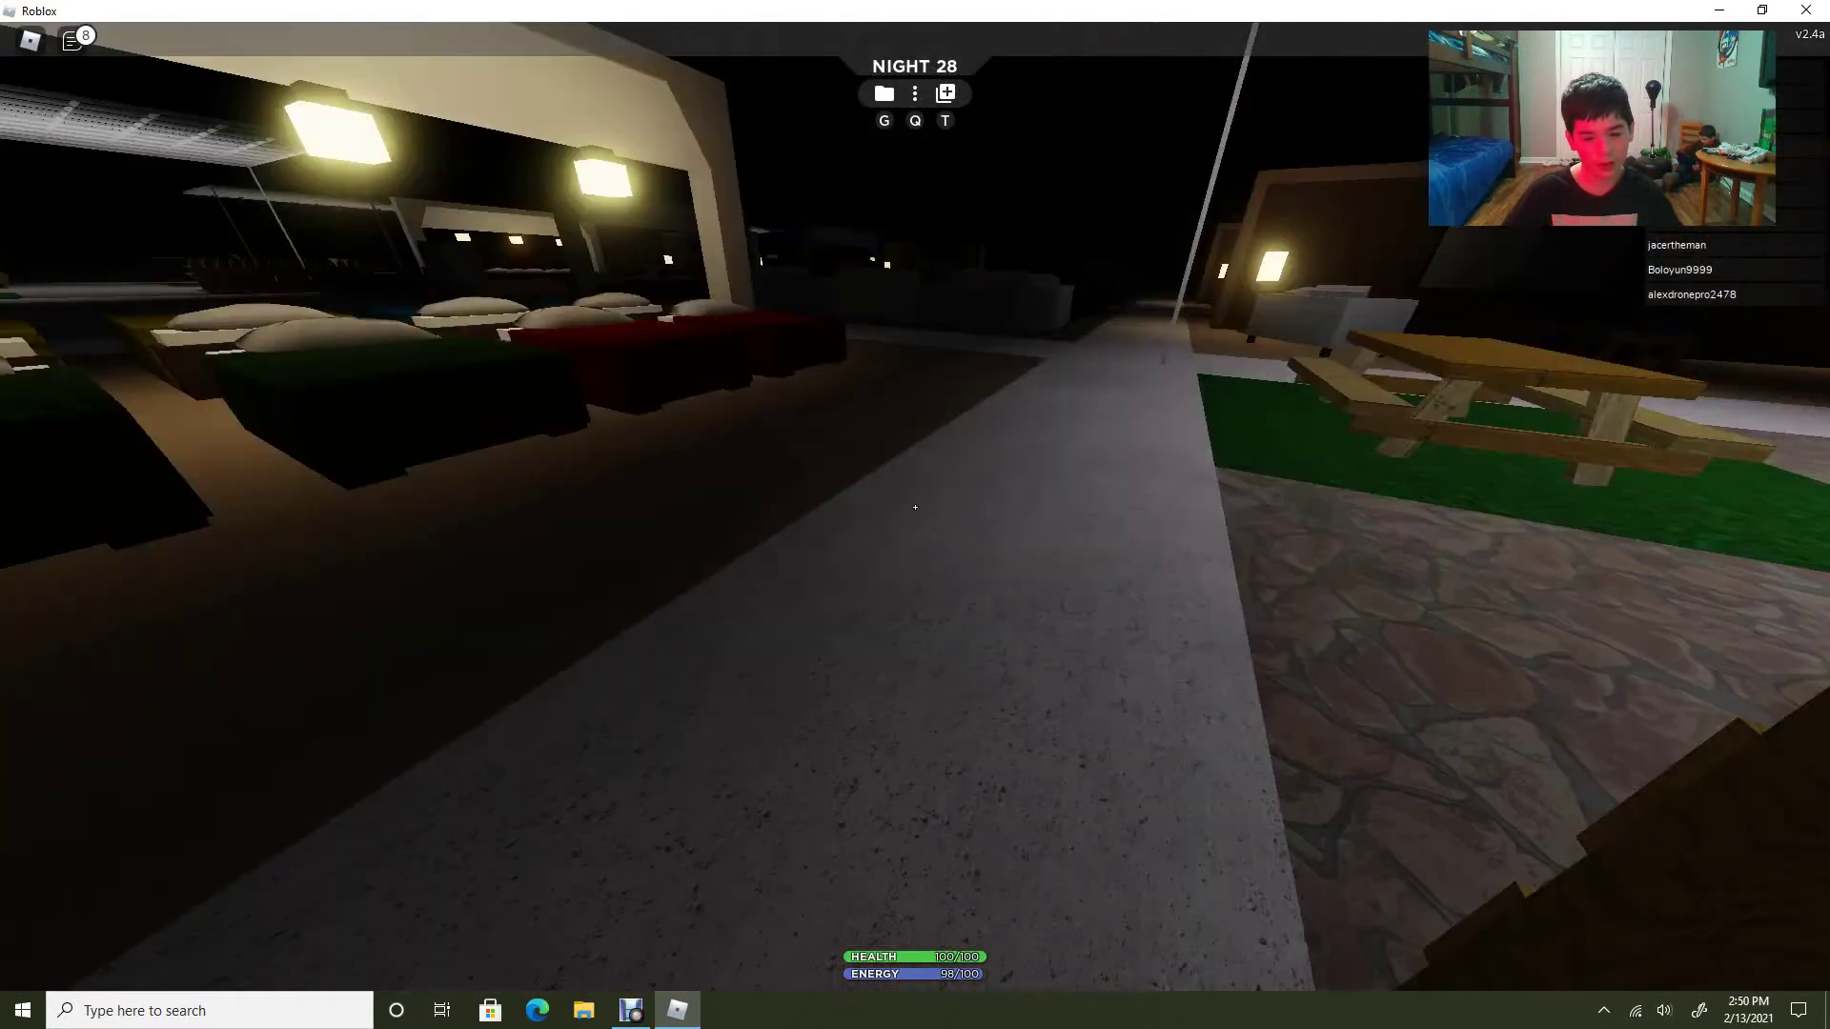
key("w")
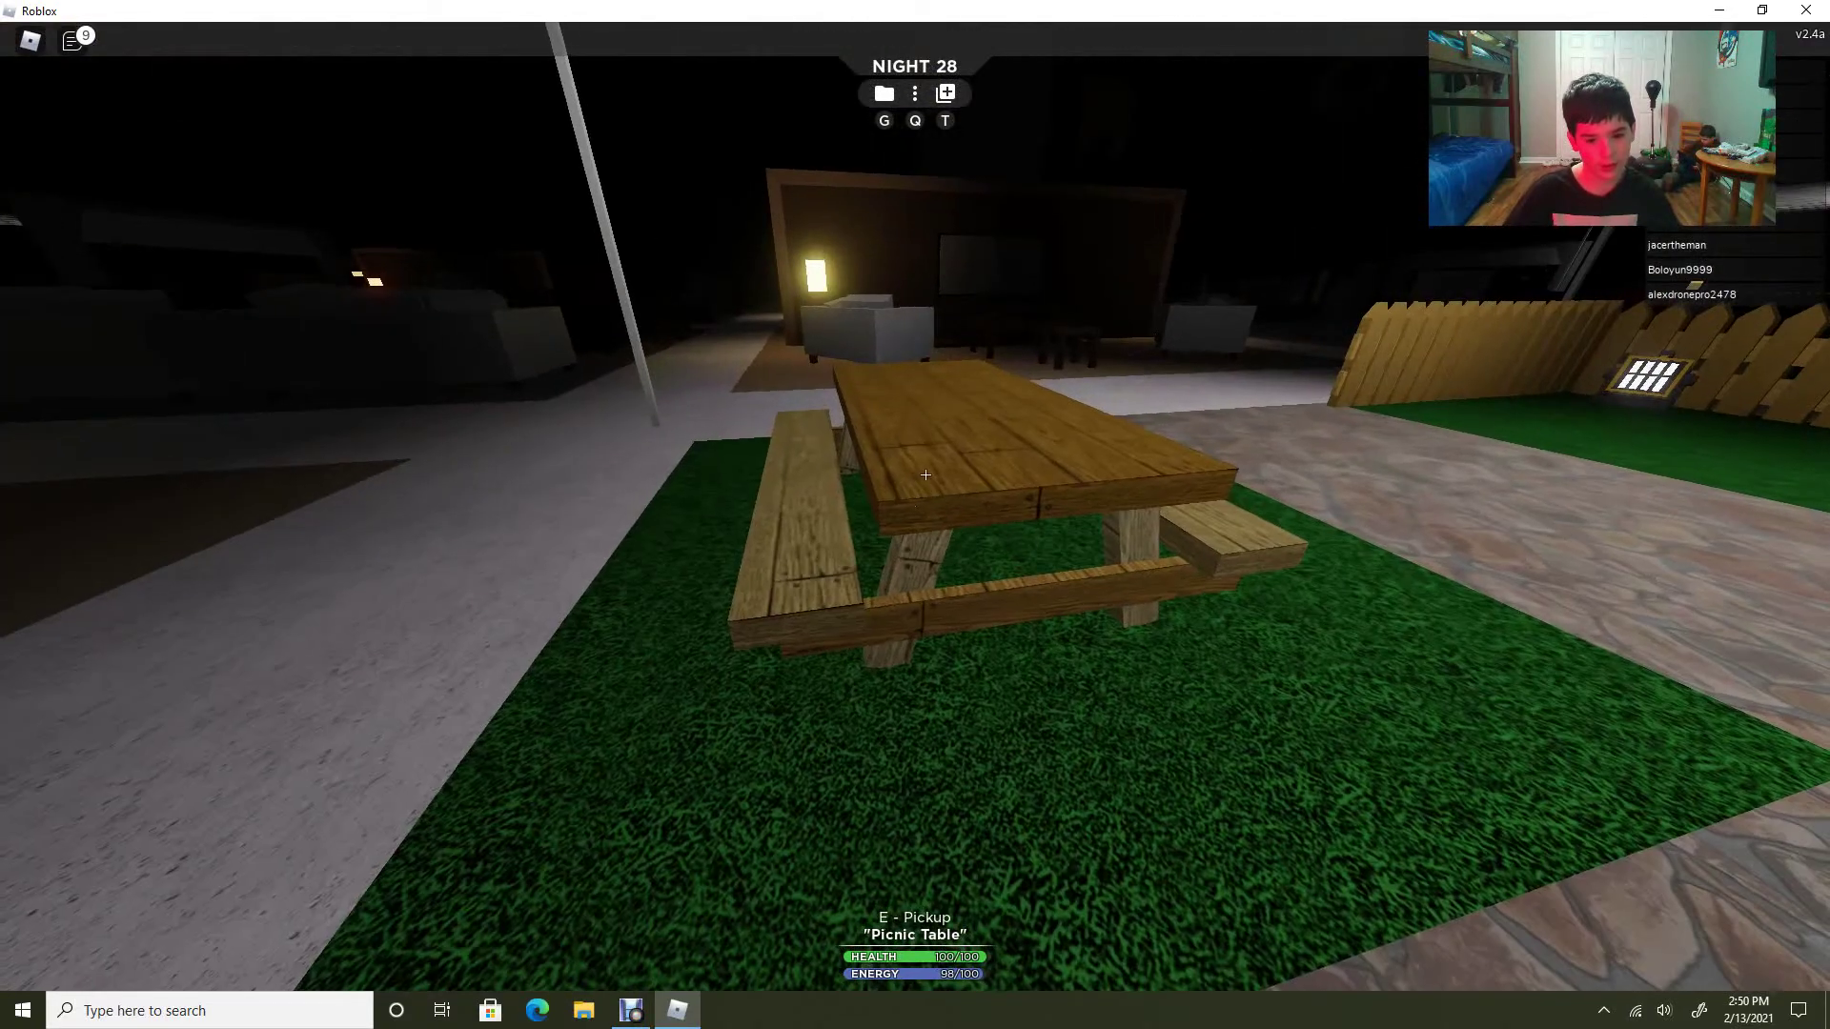
key("w")
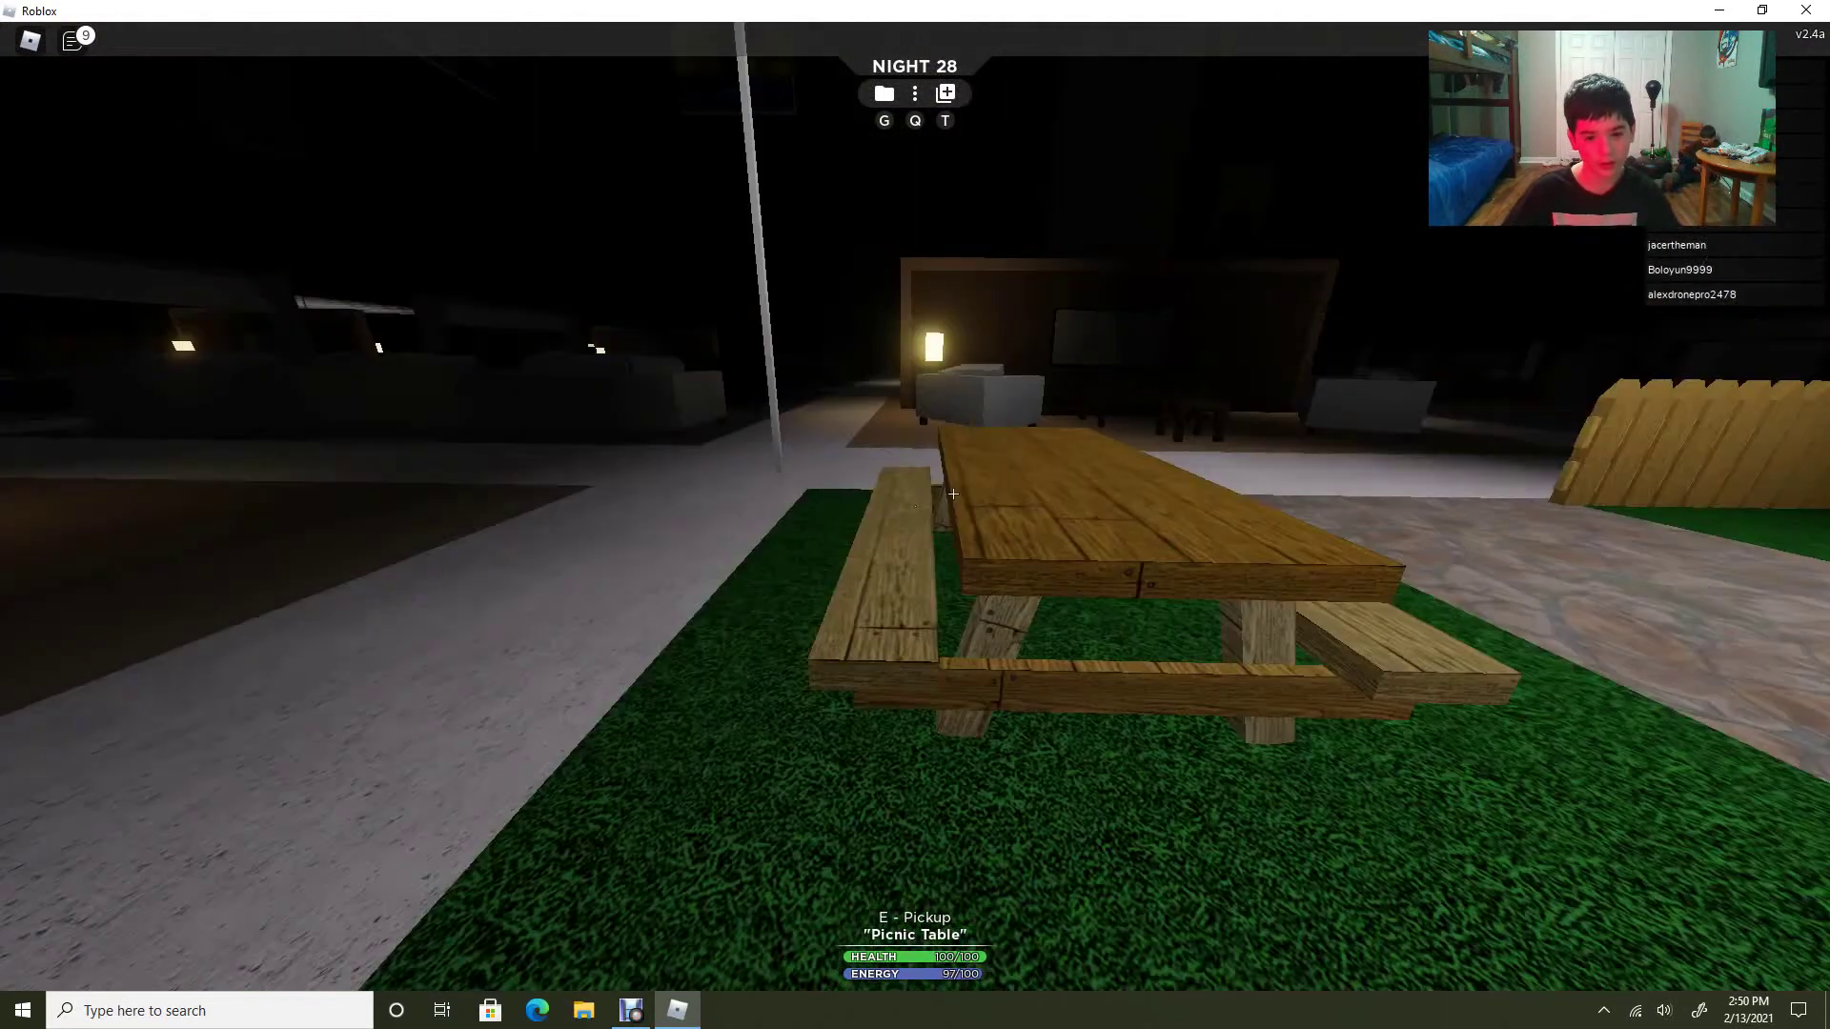
key("w")
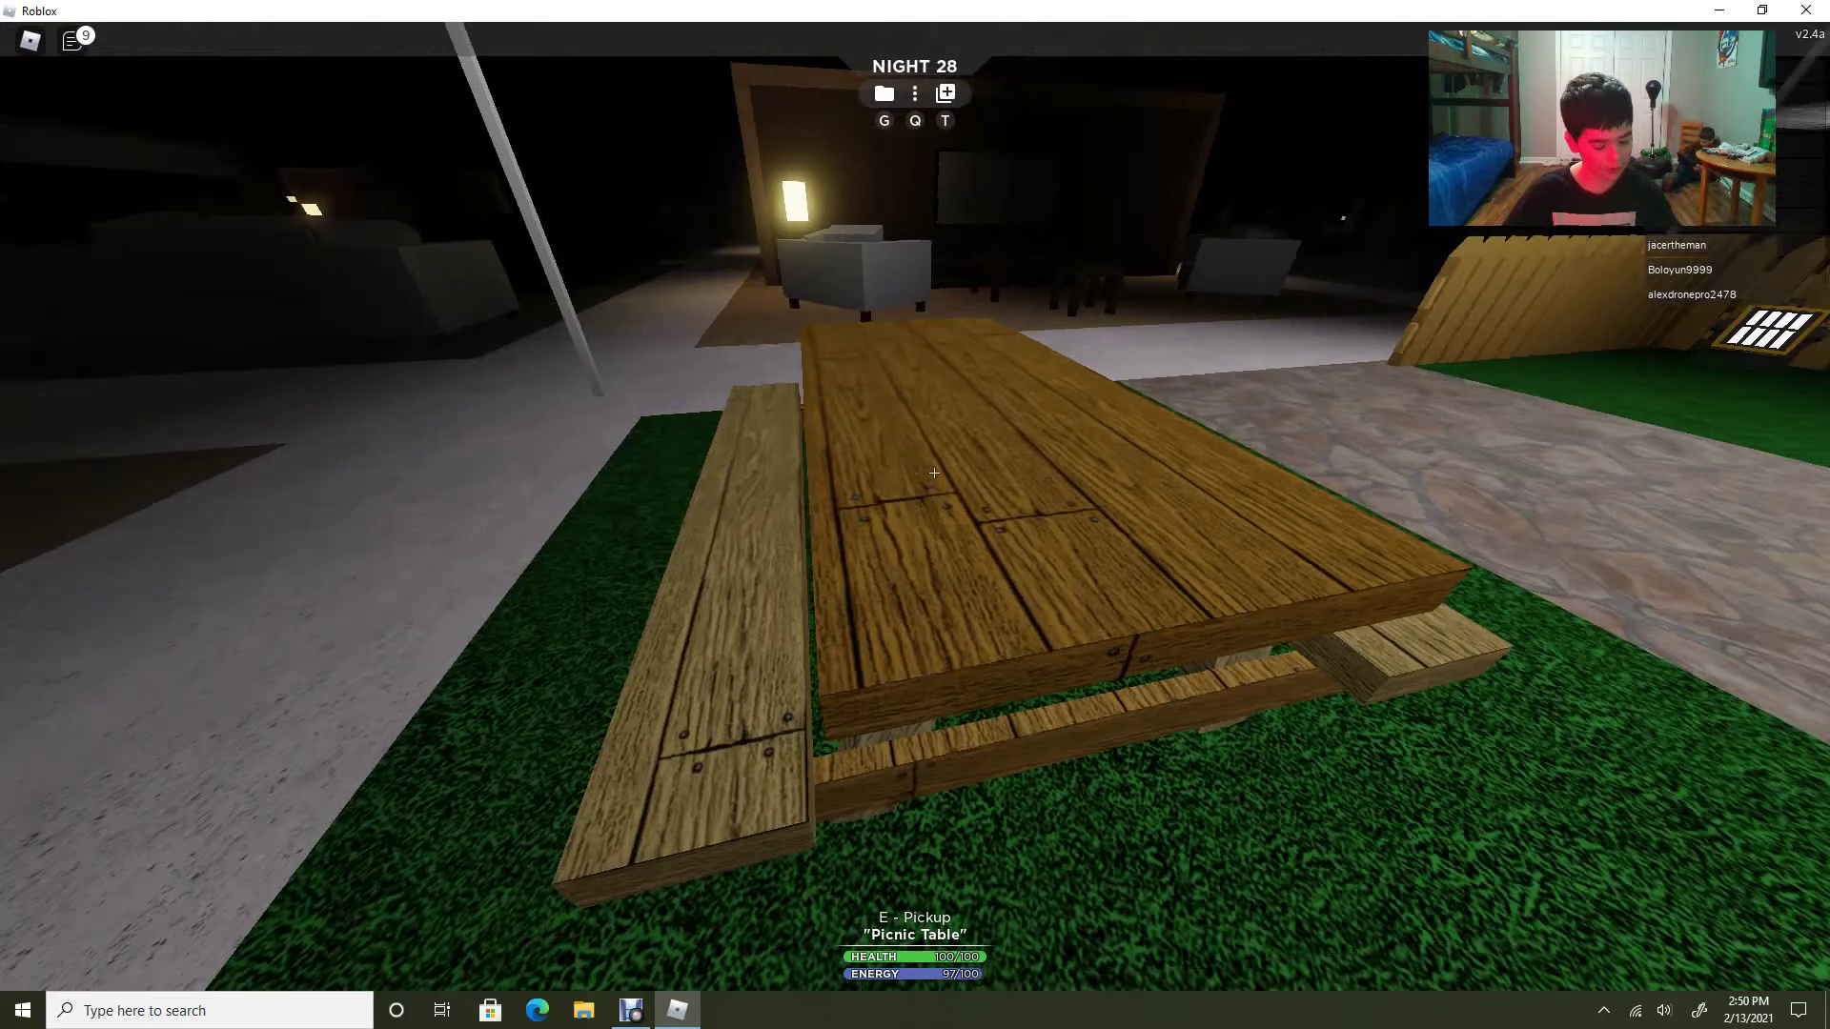
key("e")
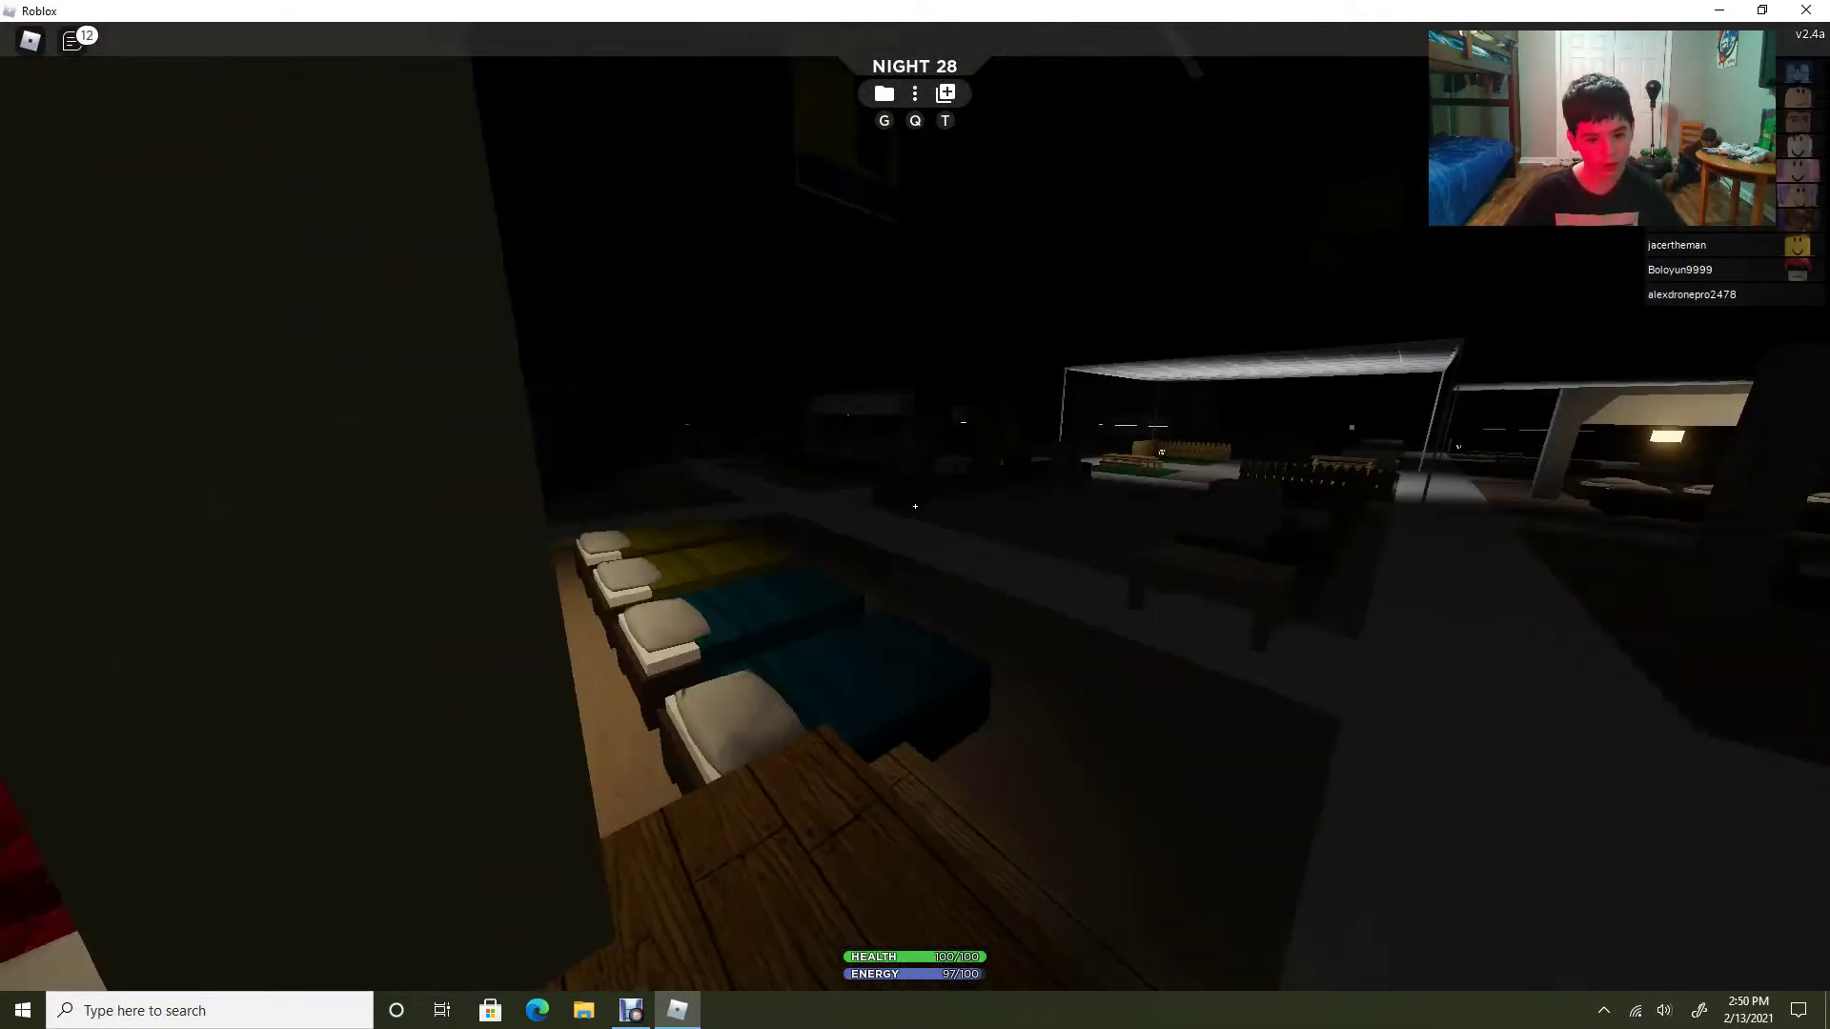
Carry the picnic table toward the pillar, turn back, and bring up the game menu.
key("w")
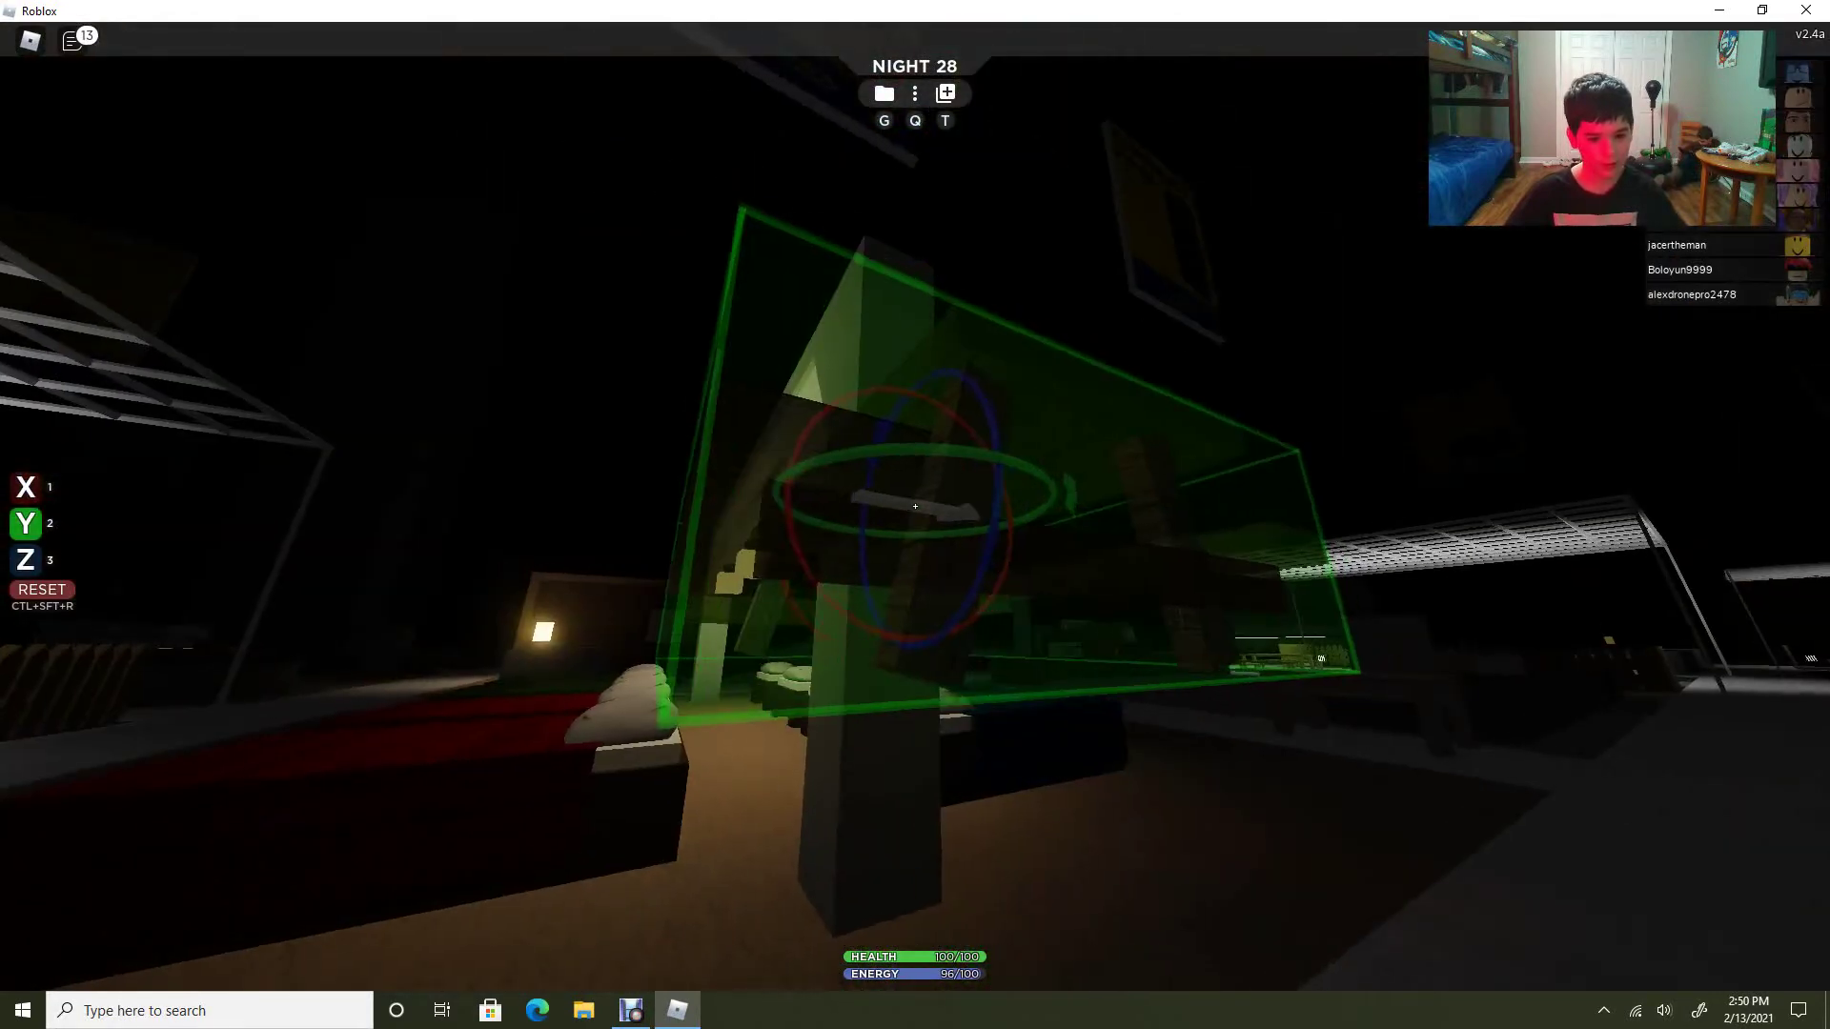
key("w")
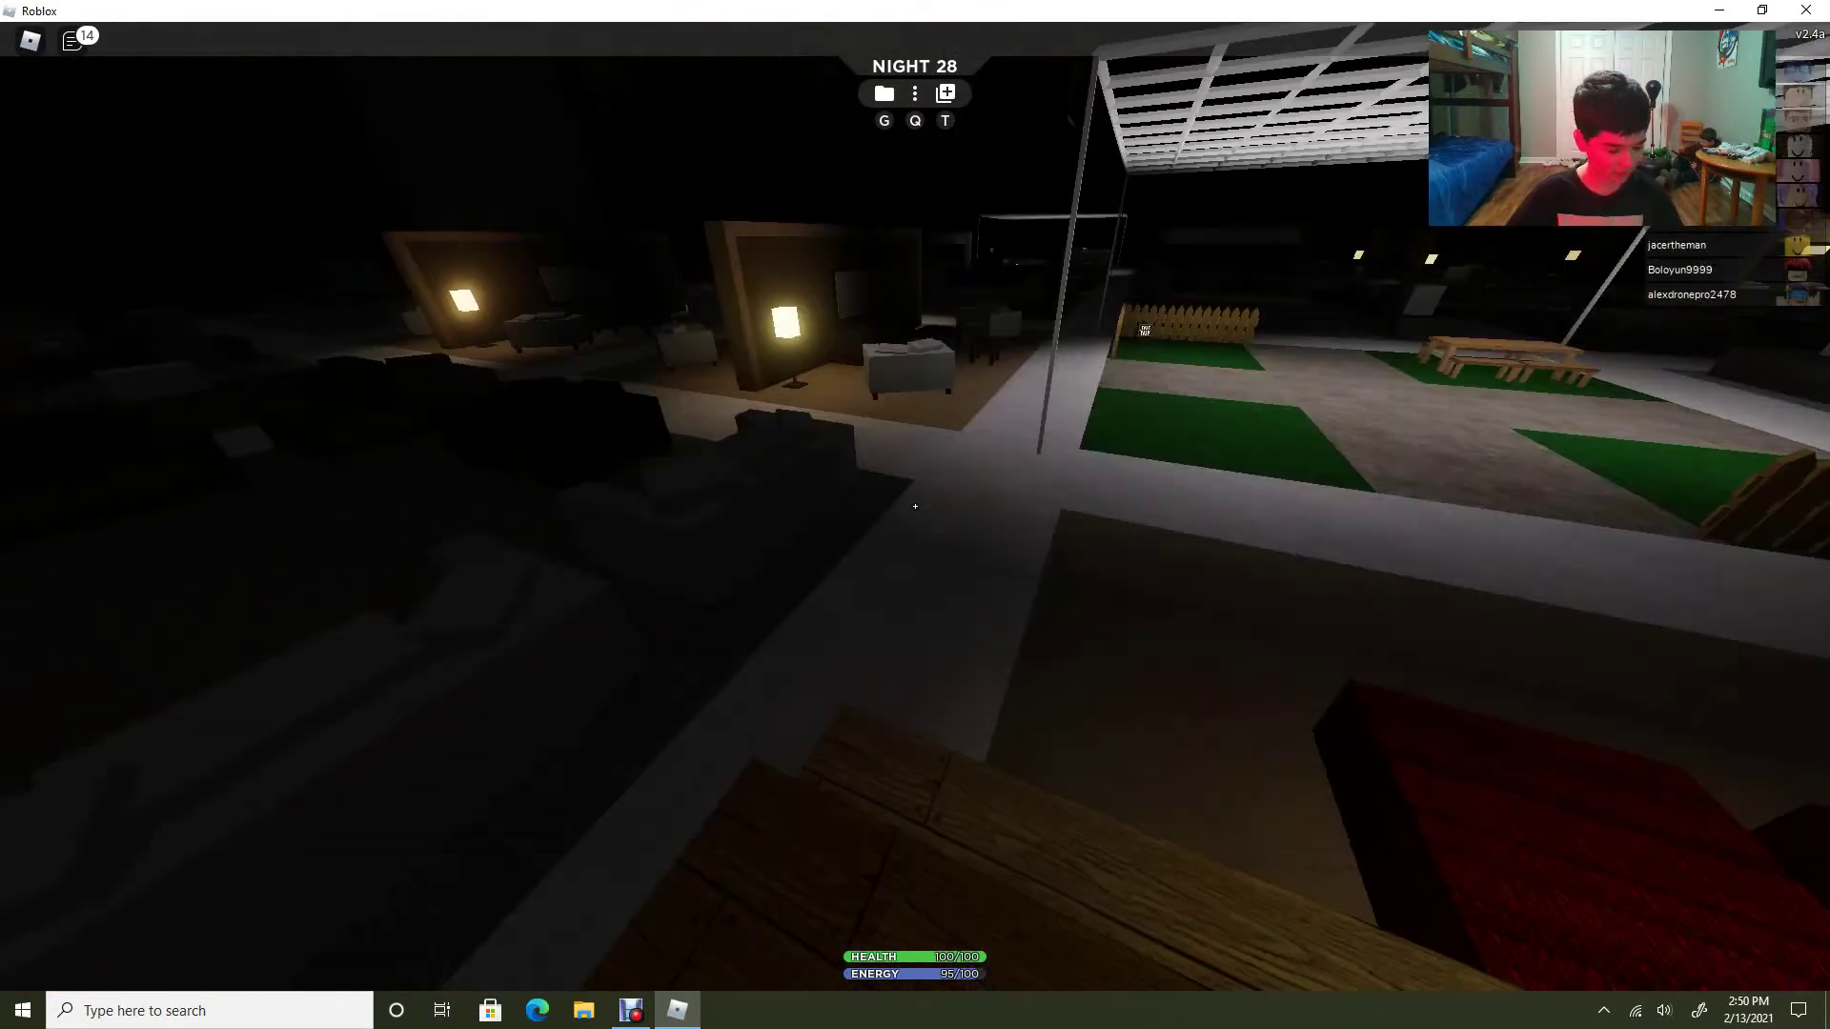
key("Escape")
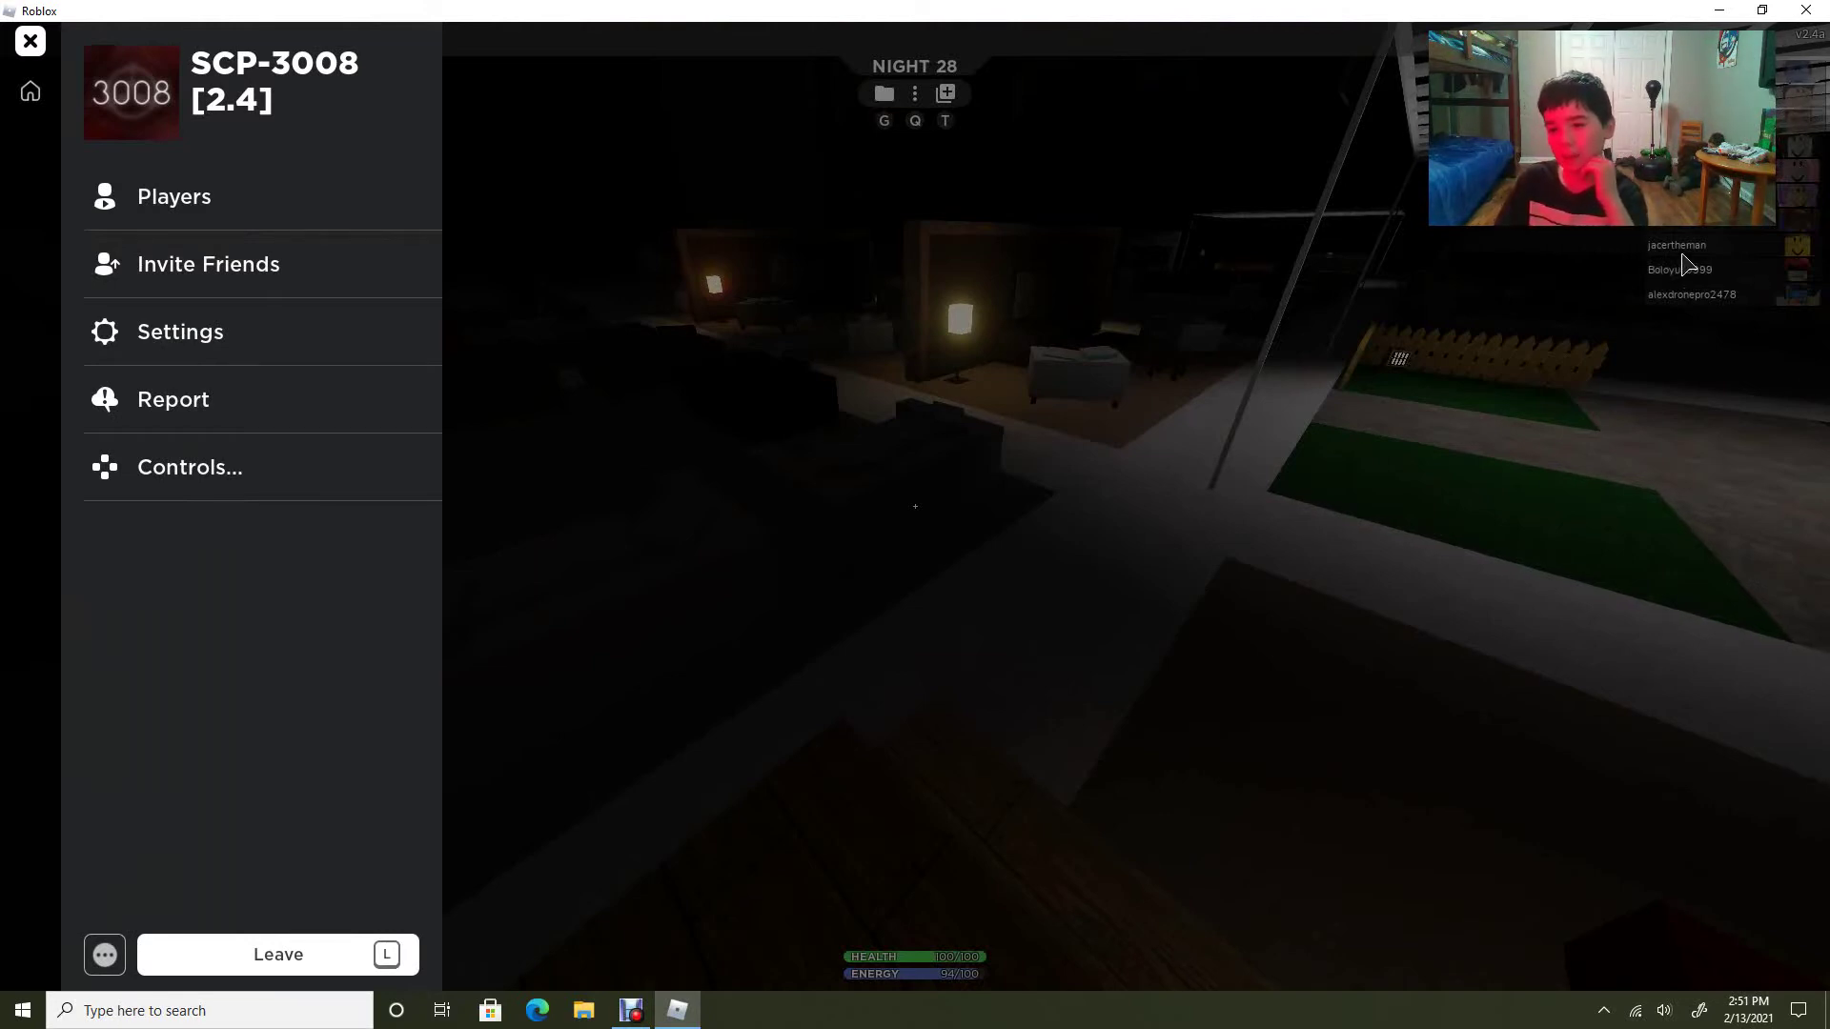
Close the game menu with Esc and resume play on Night 28.
key("Escape")
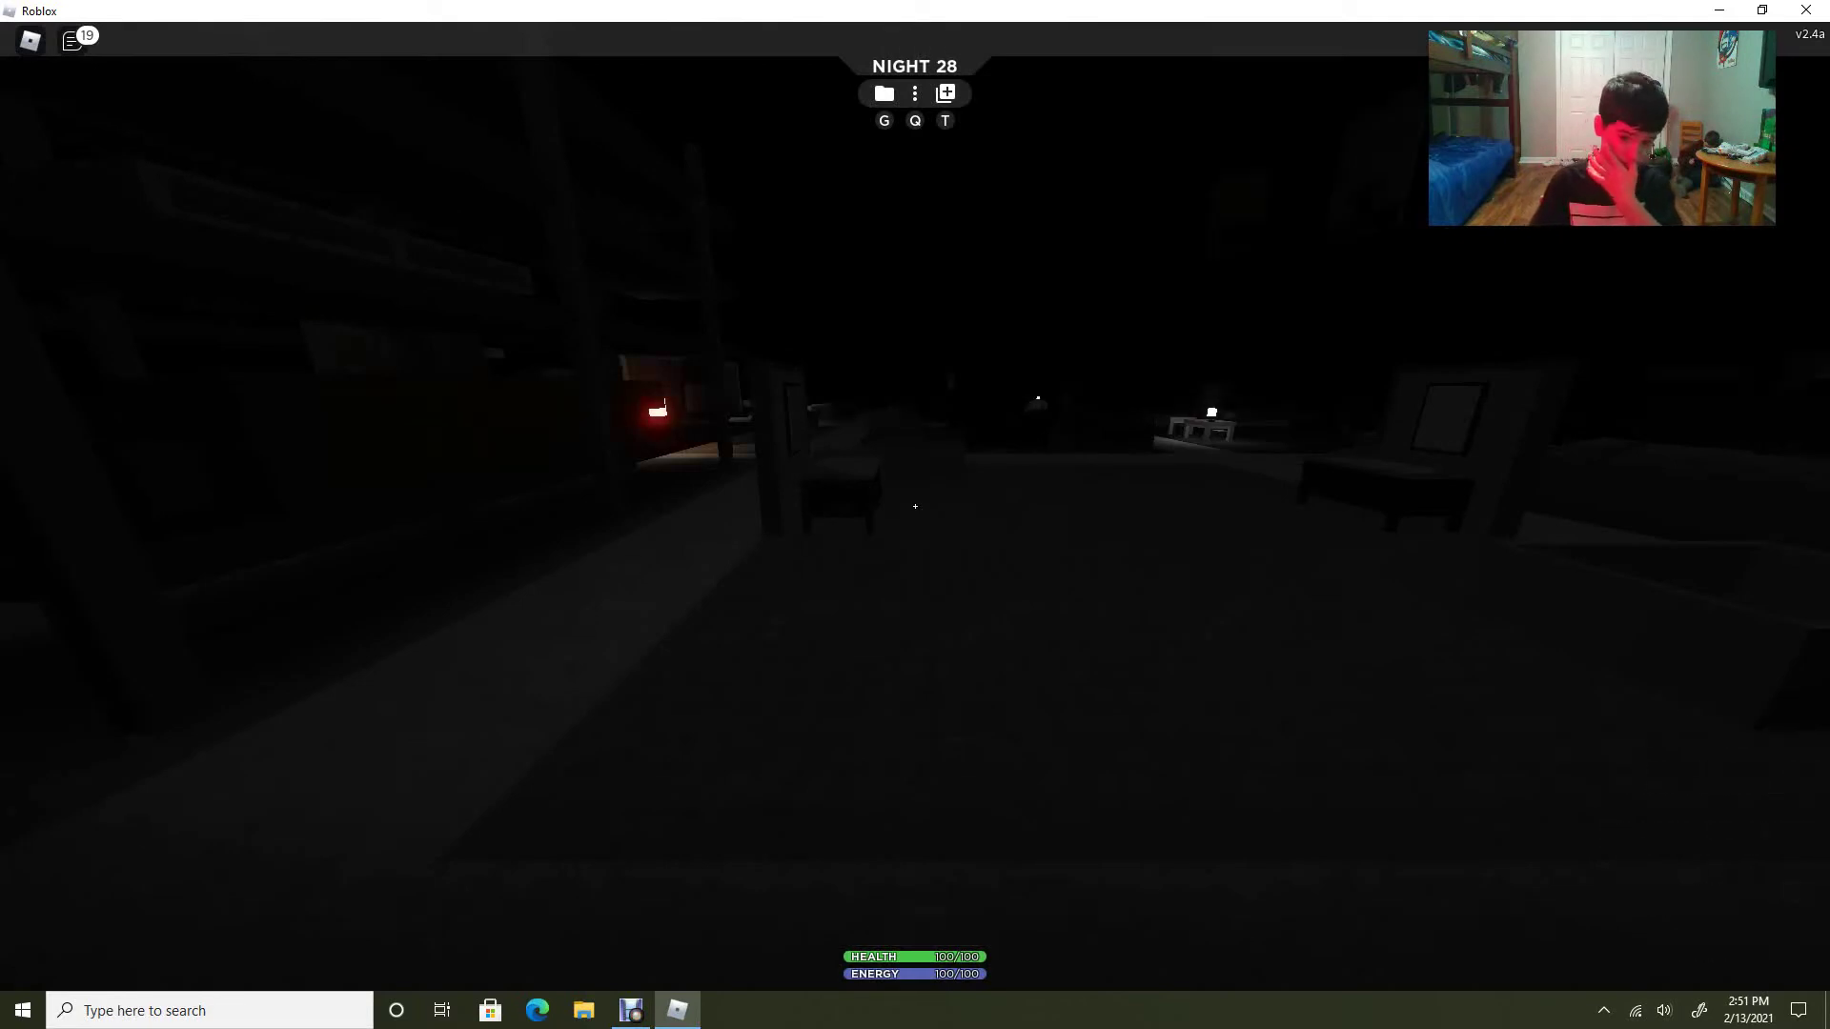
Walk through the dark room along the lit walkway into the building past the couch.
key("w")
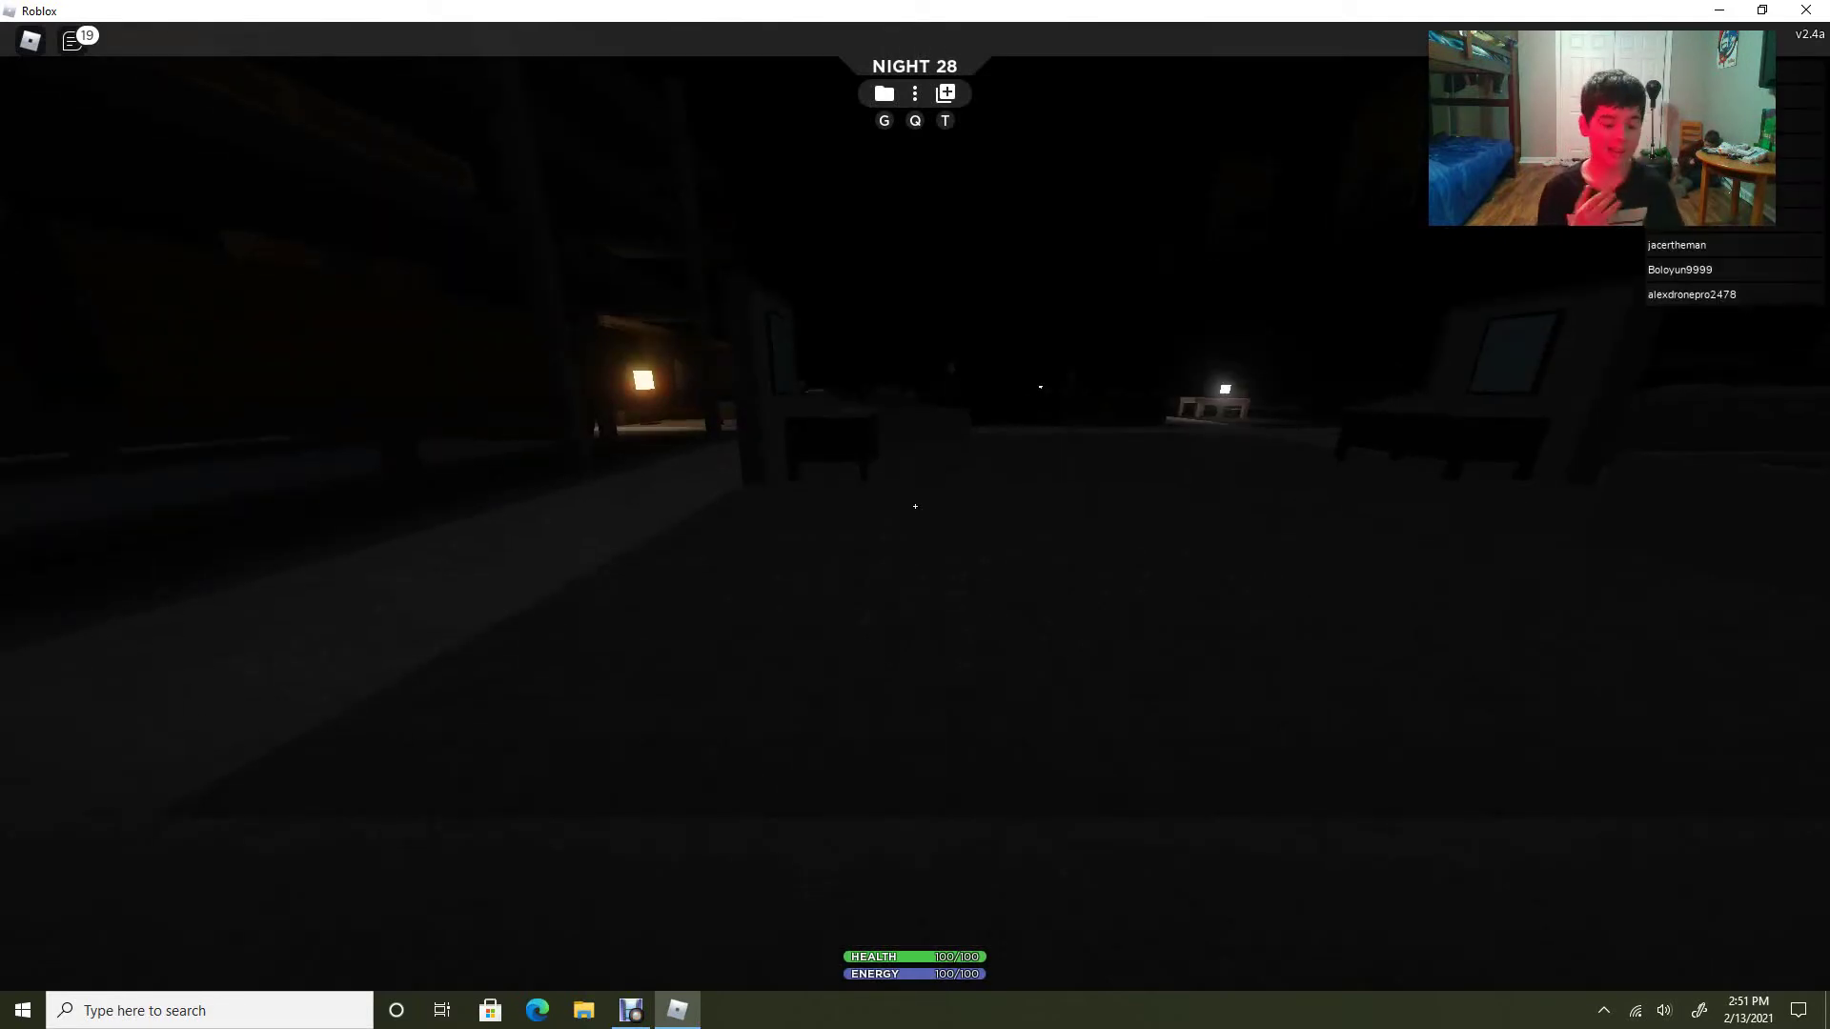
key("w")
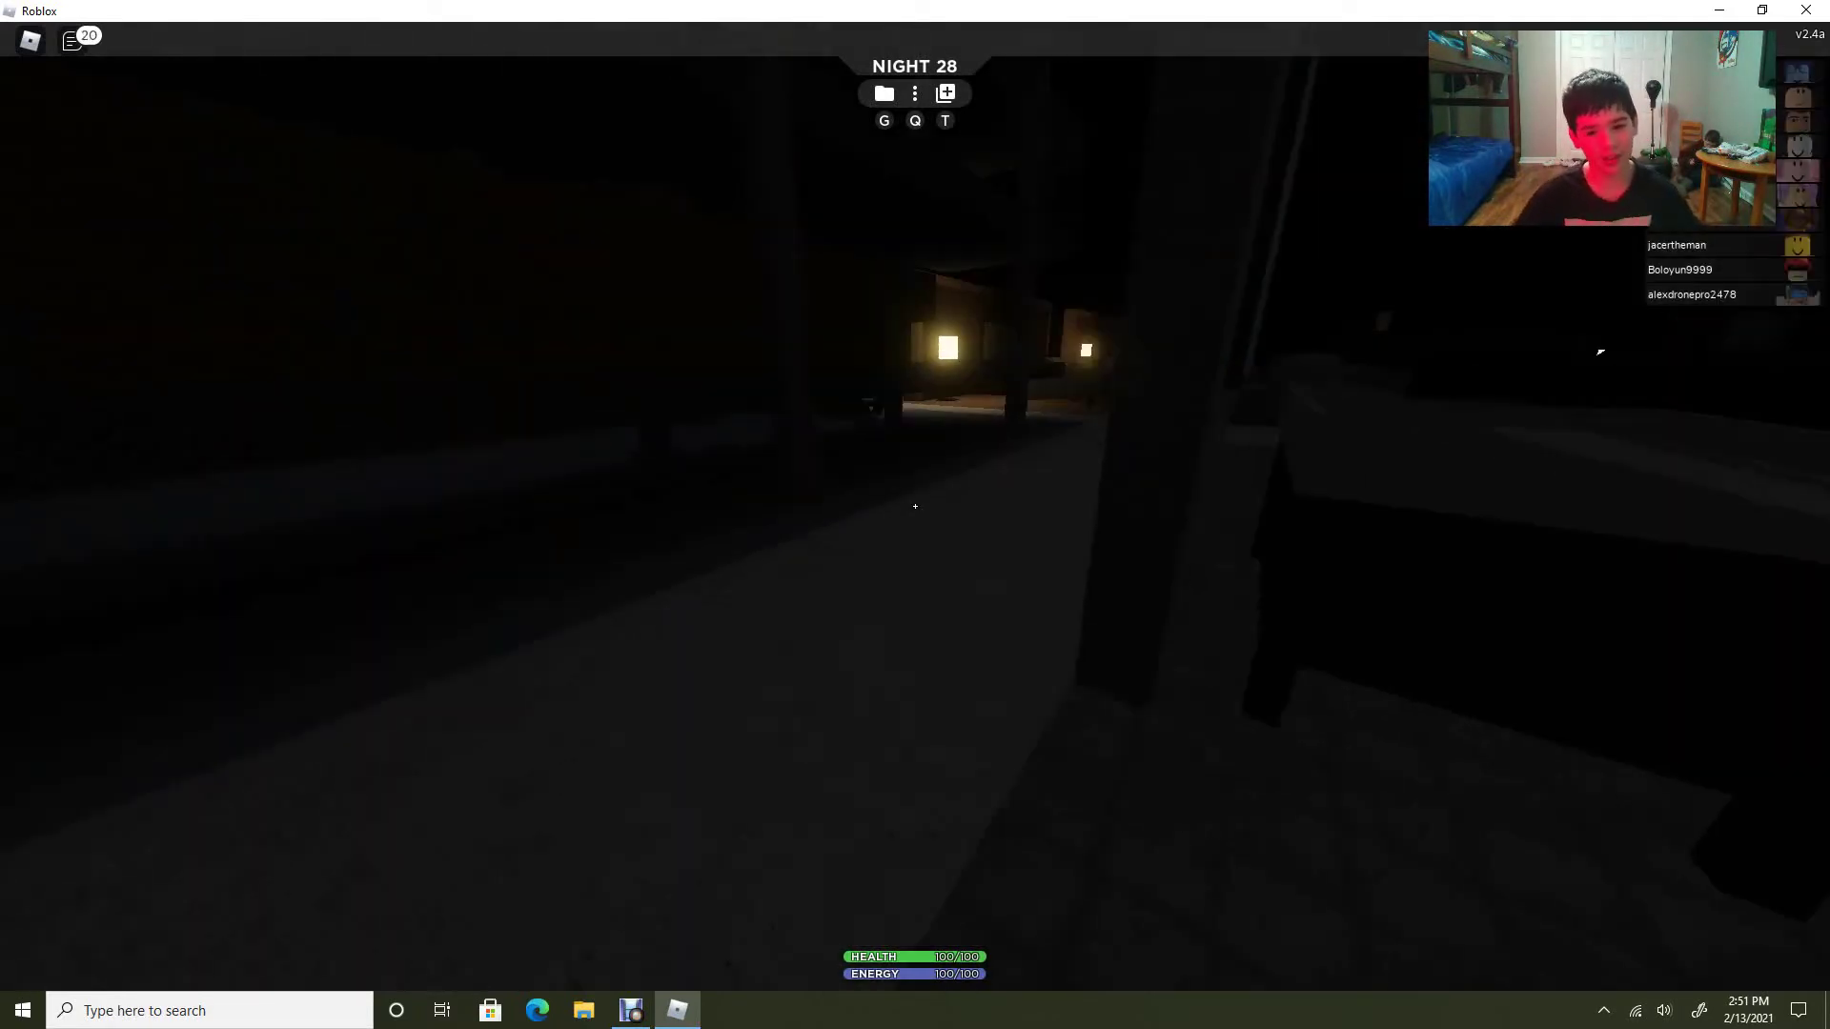
key("w")
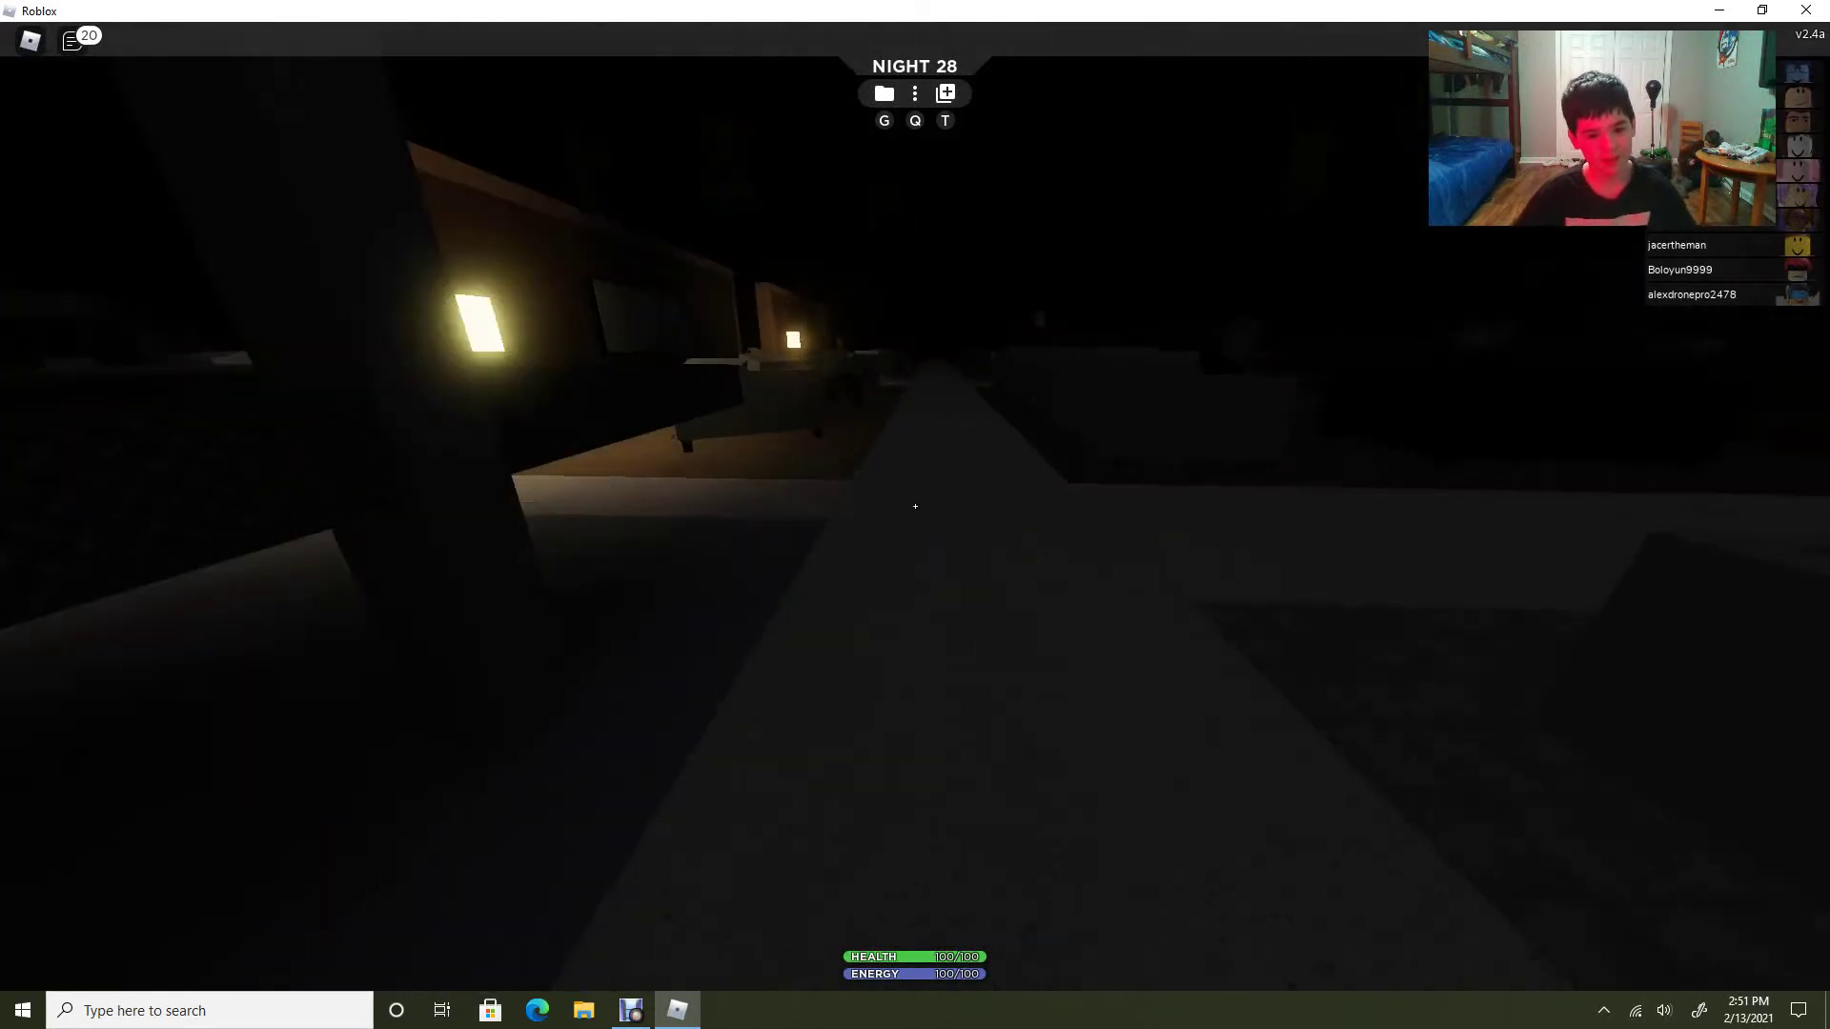
key("w")
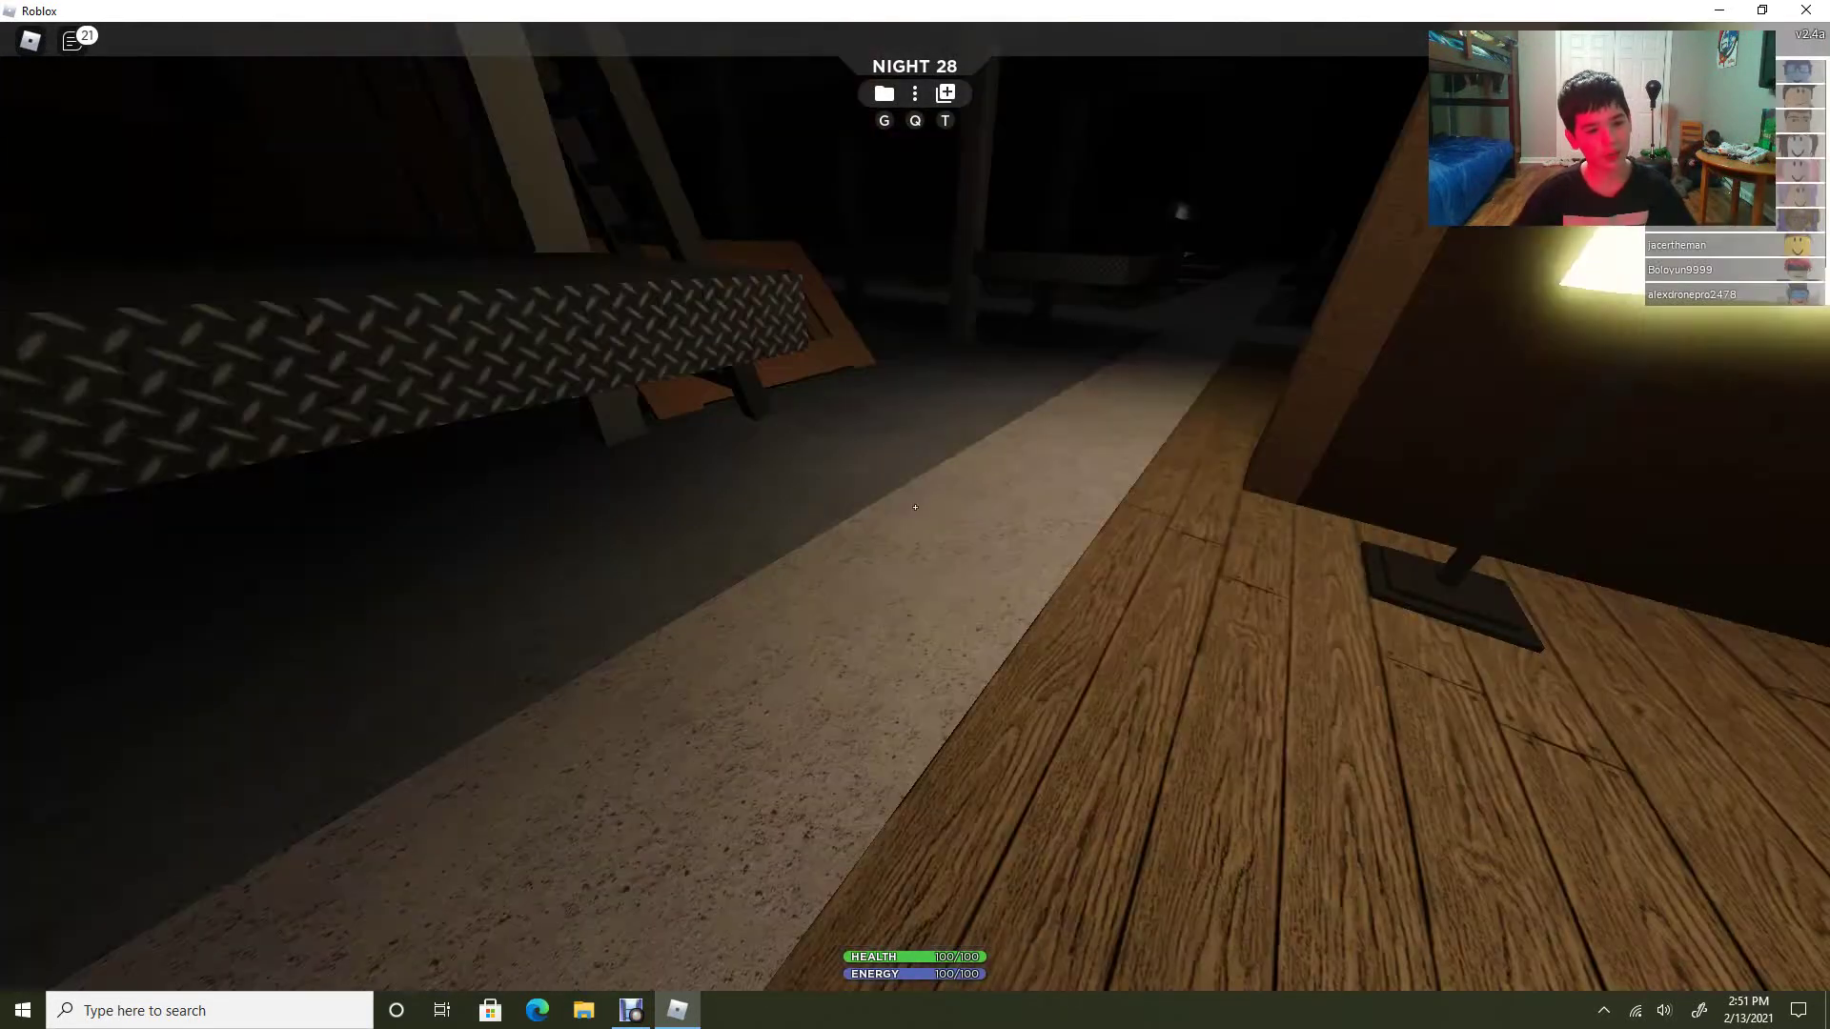
Climb the shelving into the upper shelf area and pick up the pallet there.
key("e")
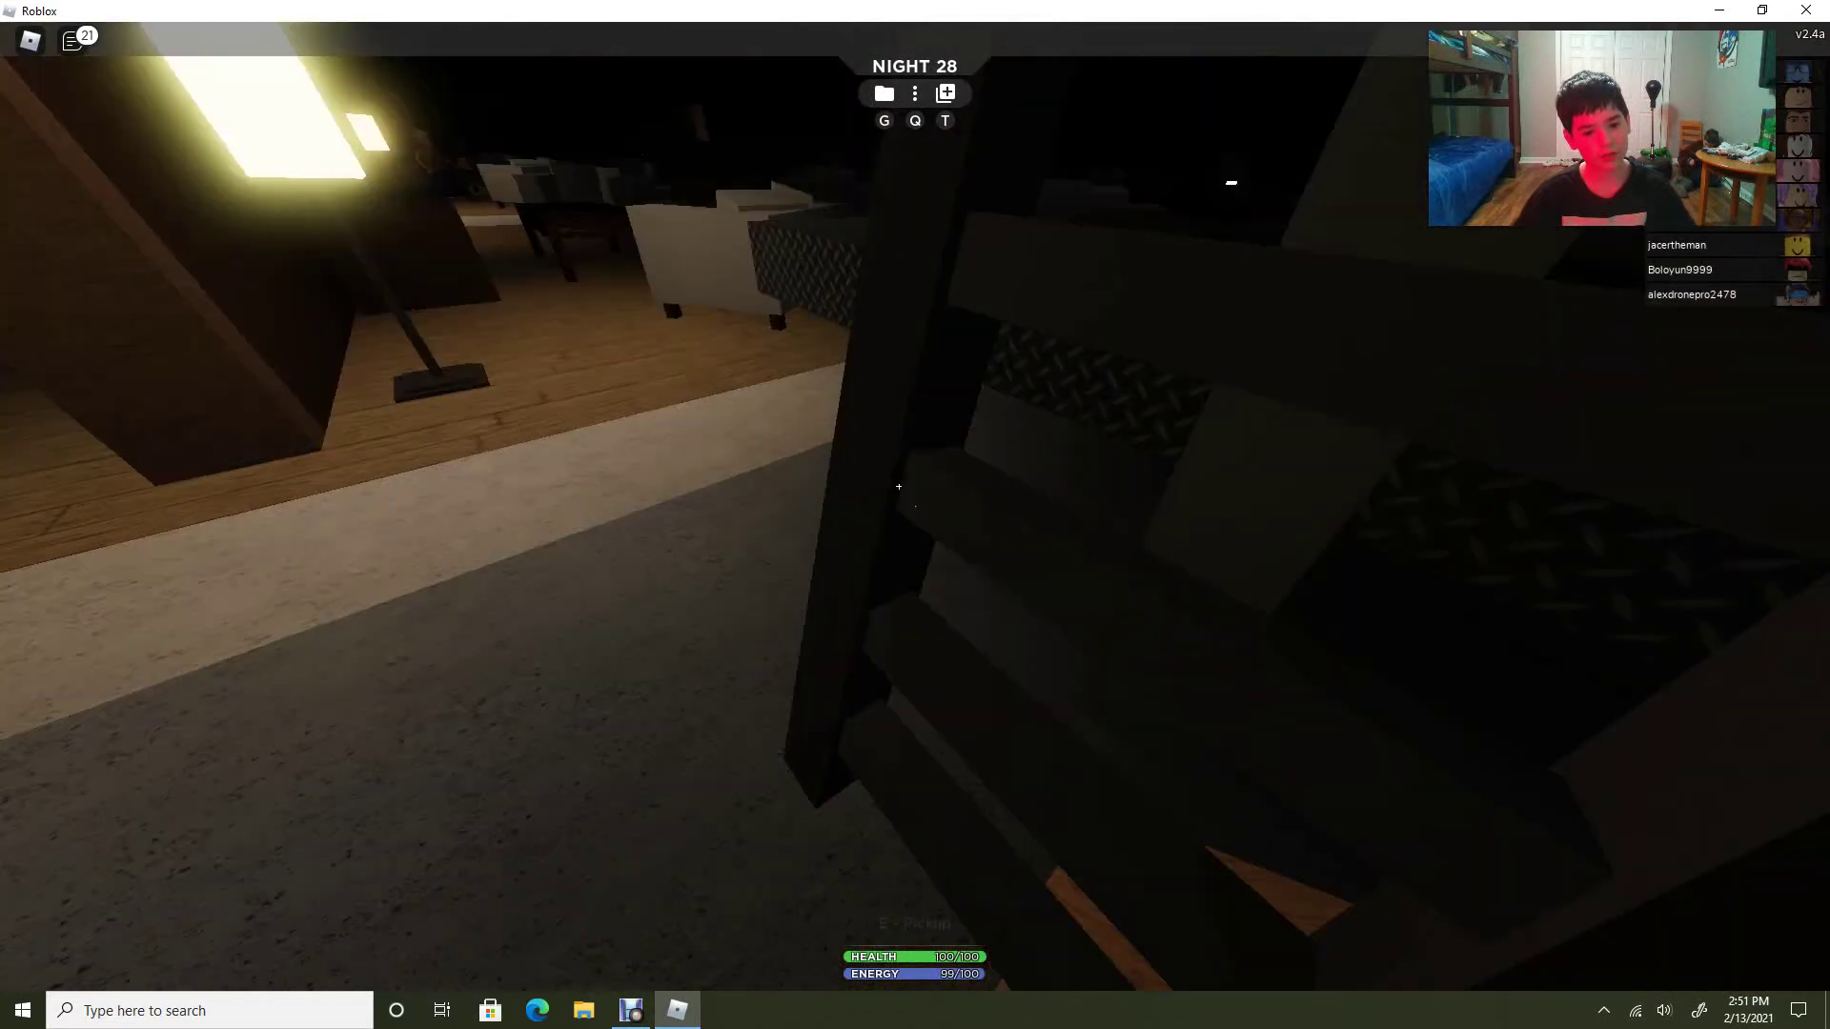
key("w")
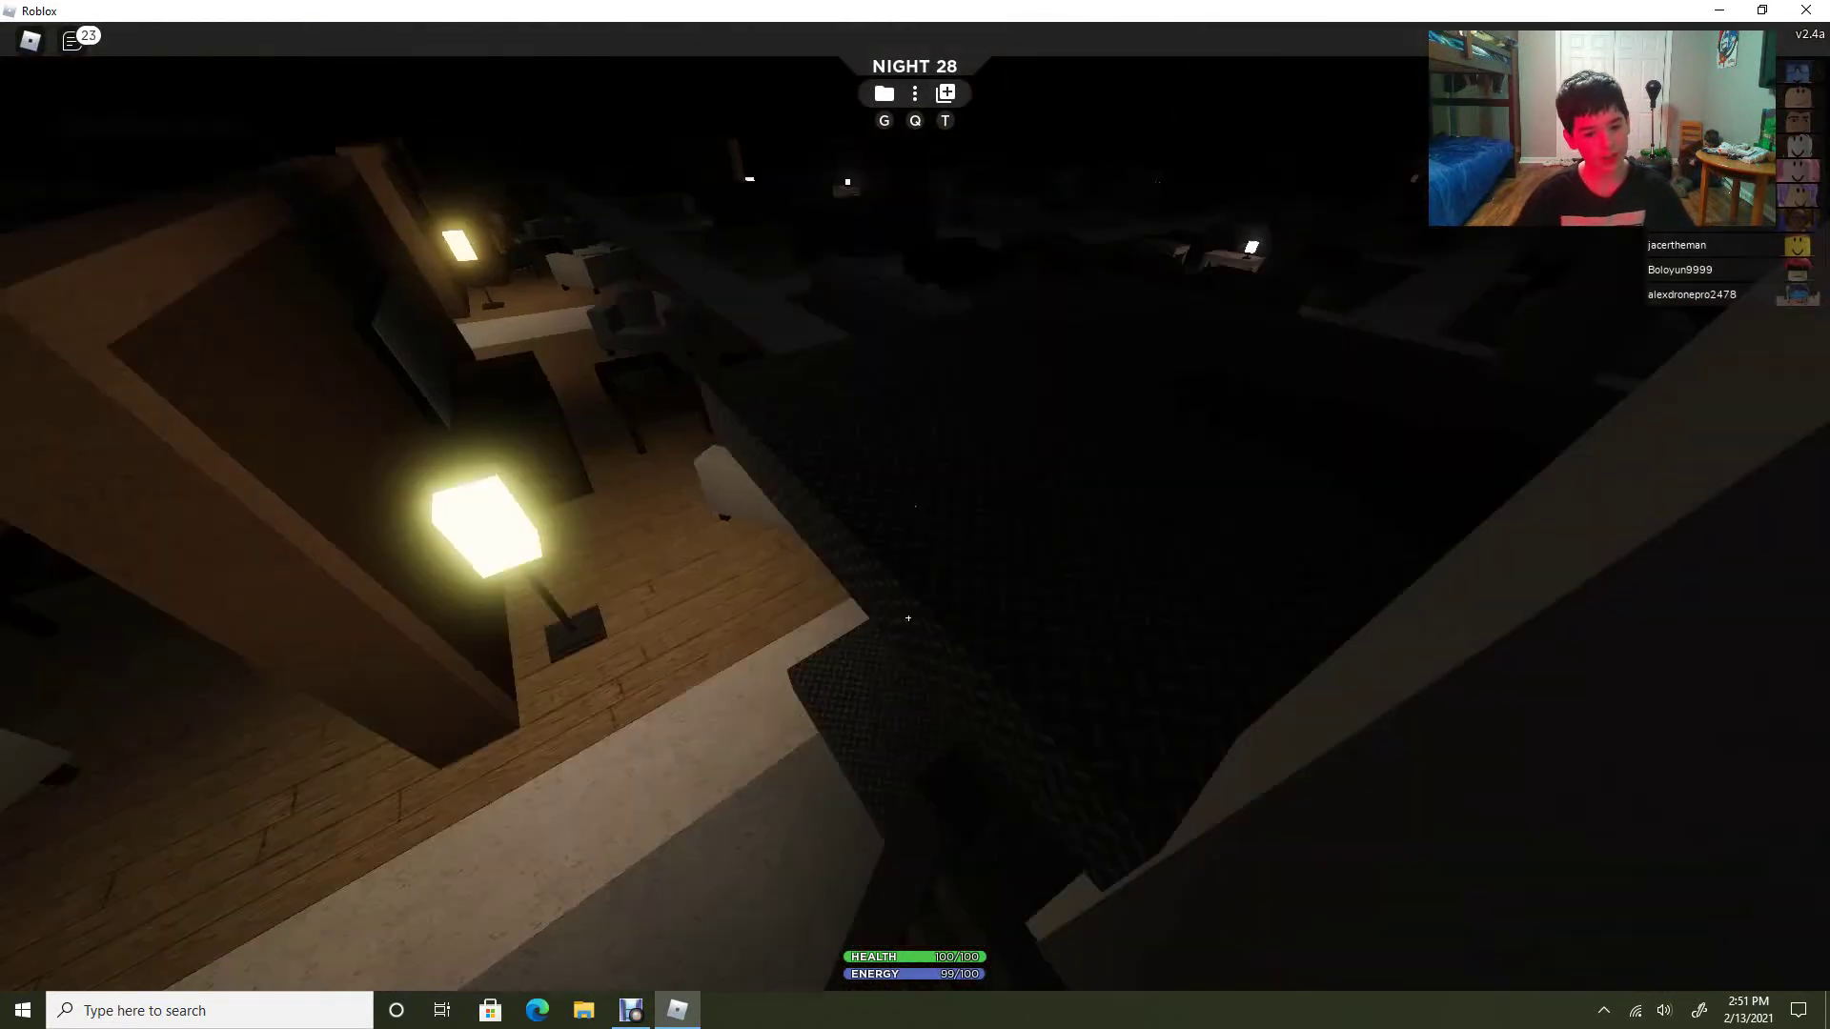
key("w")
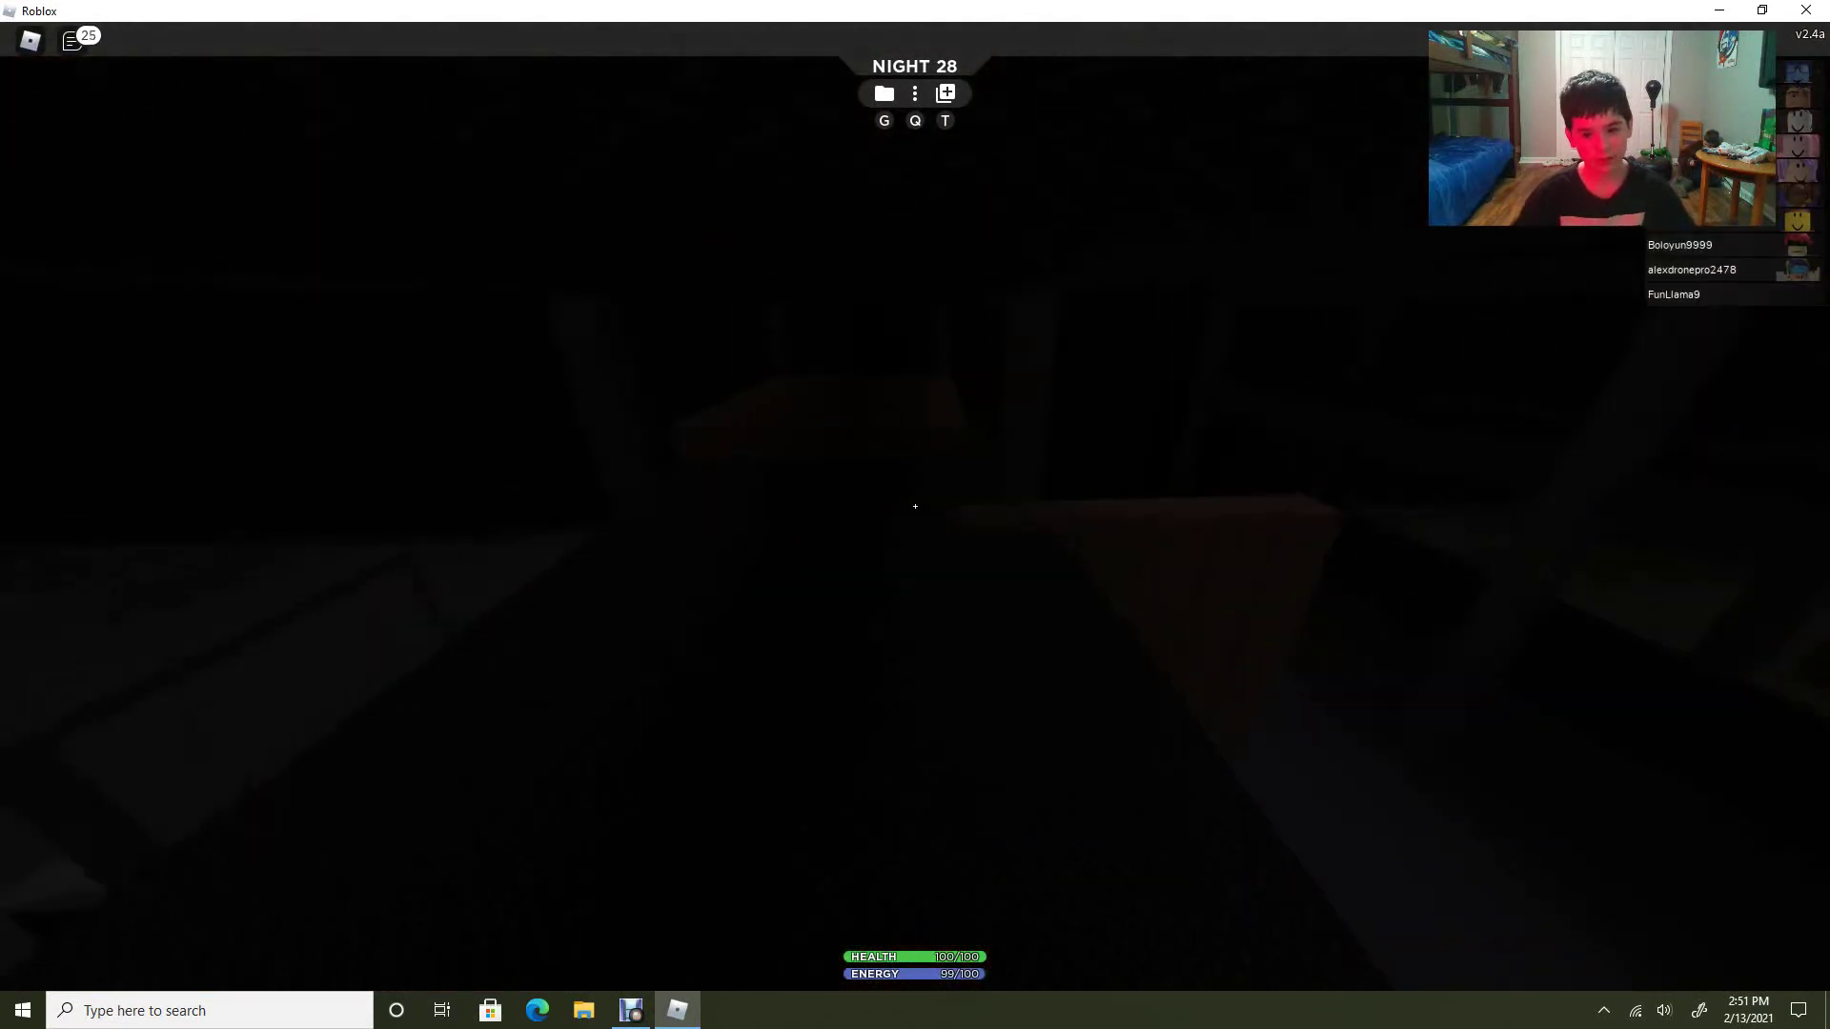
key("w")
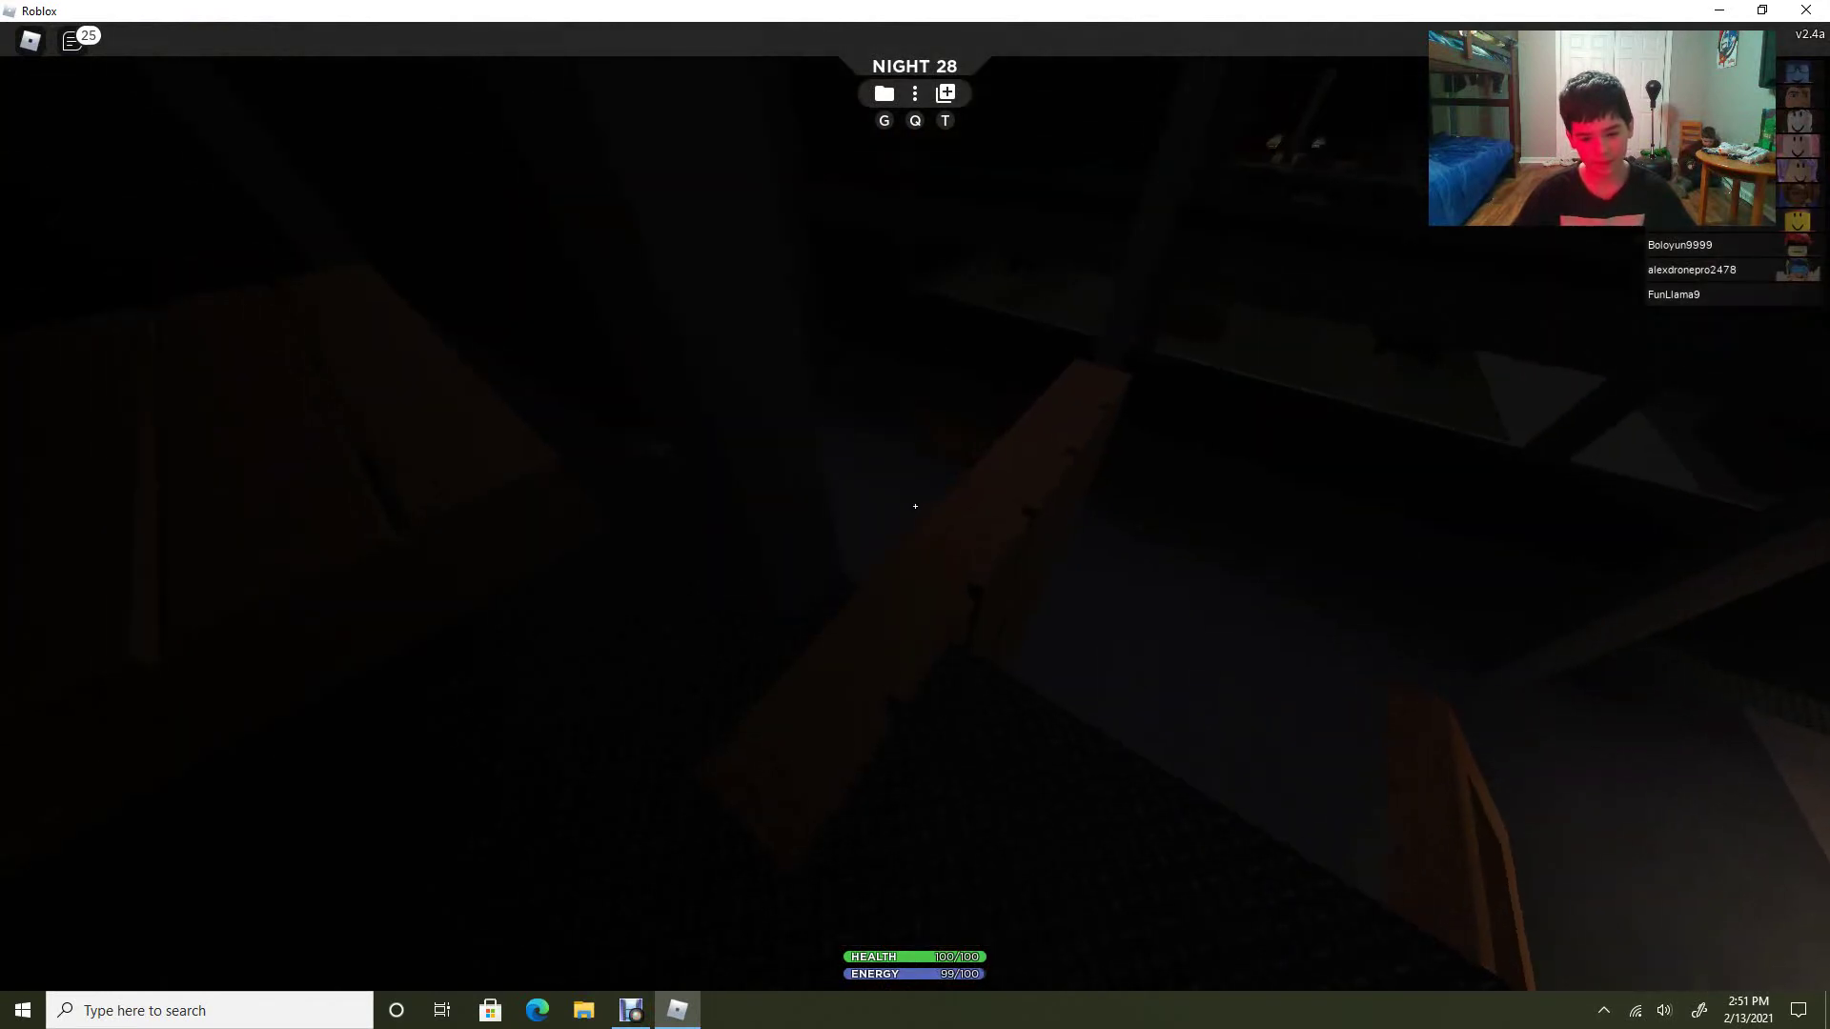
key("w")
key("e")
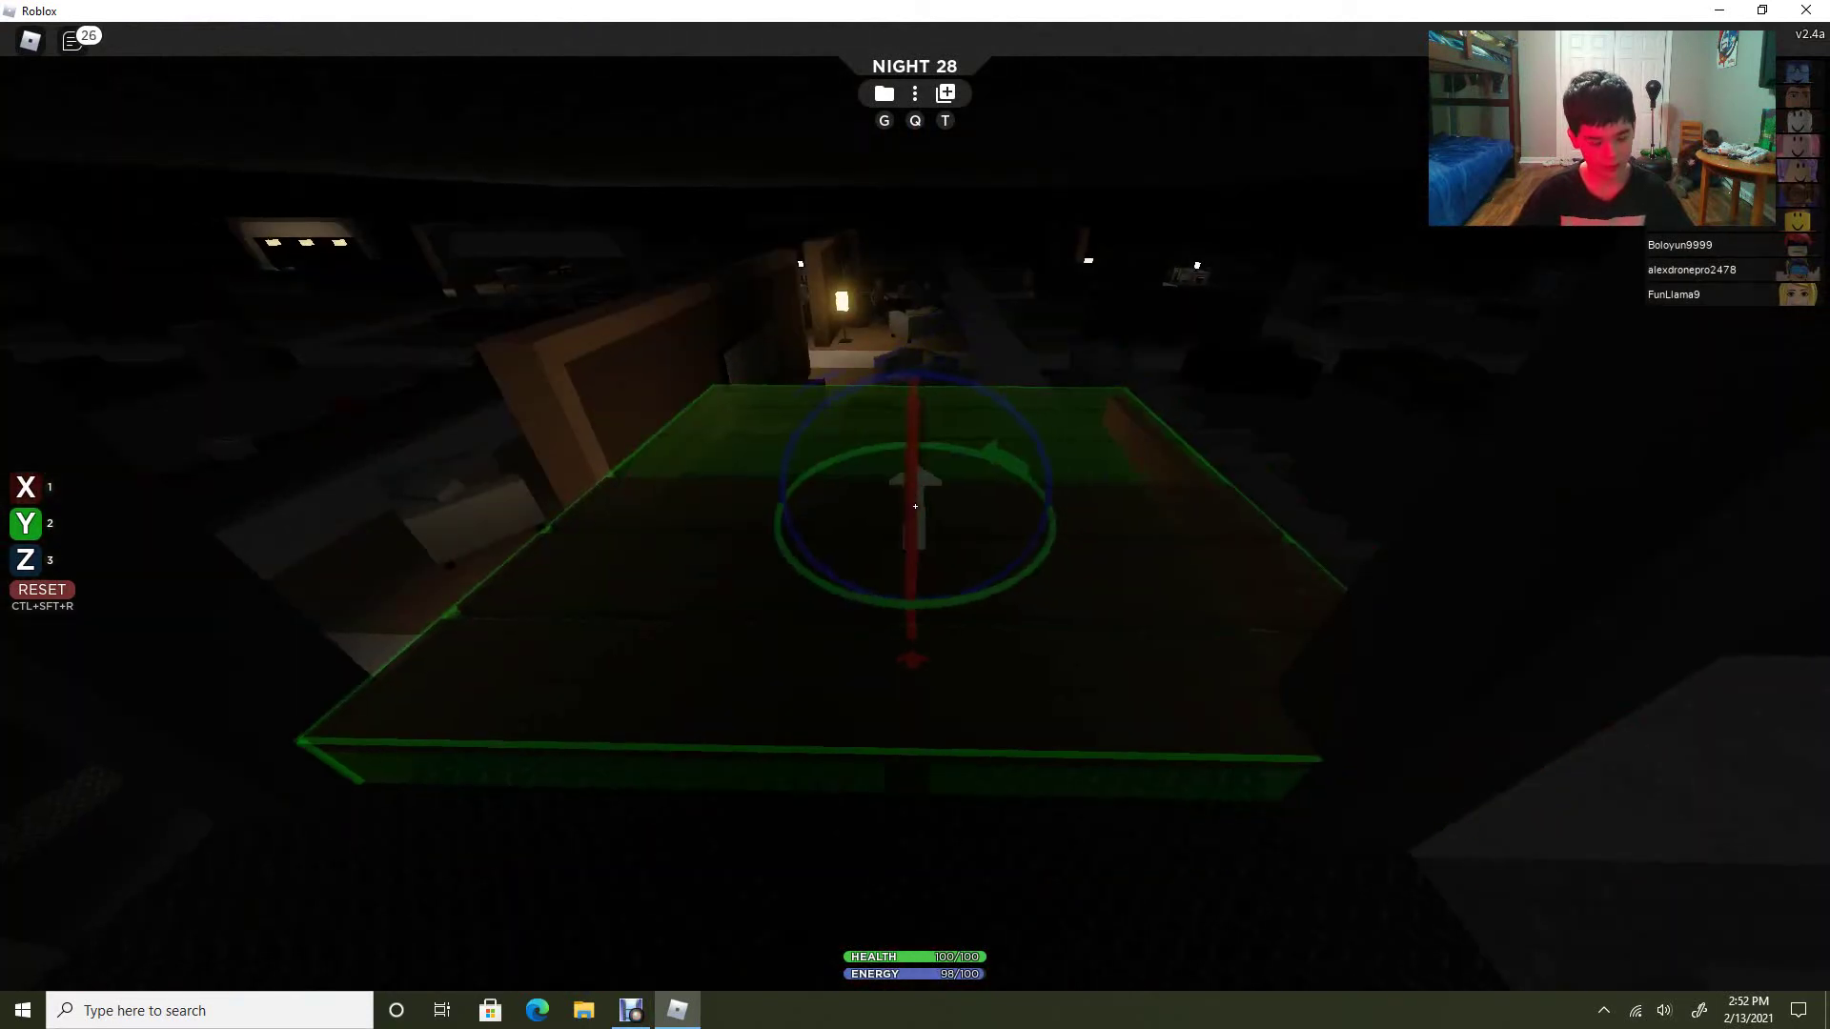
Drop the pallet on the shelf, pick it back up, and try setting it by the wall.
left_click(914, 503)
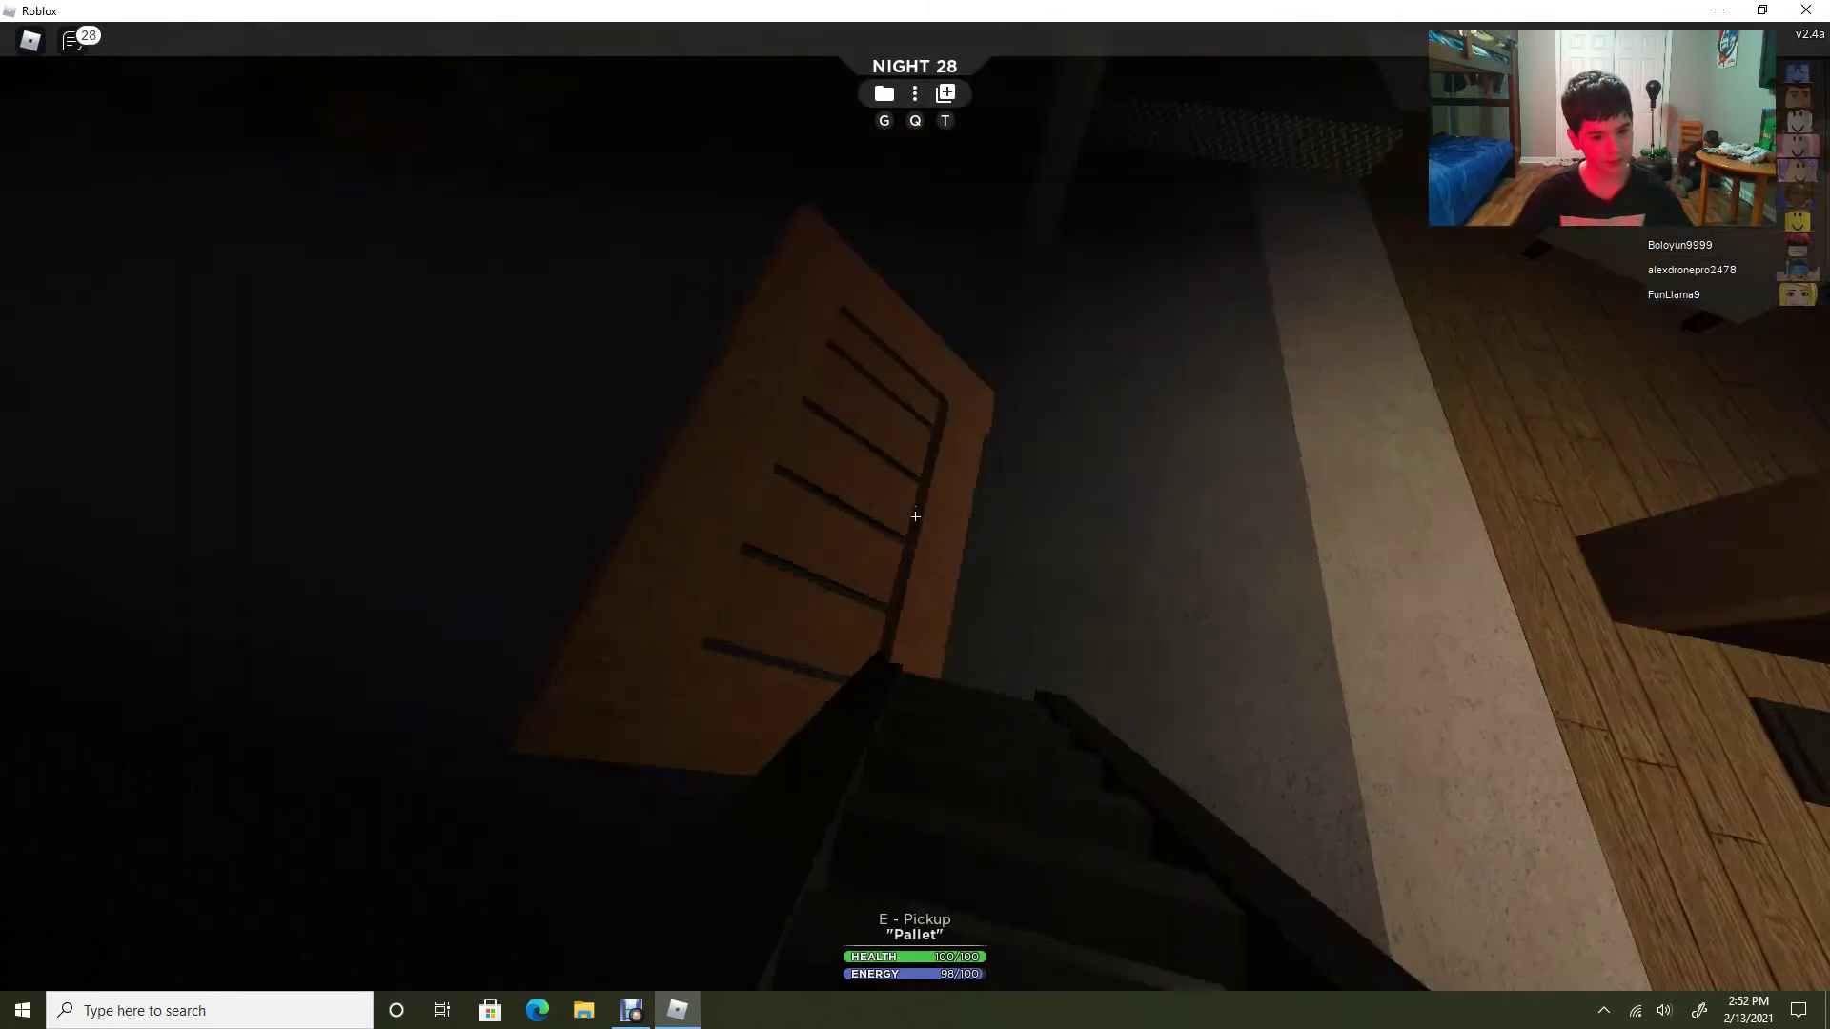
key("e")
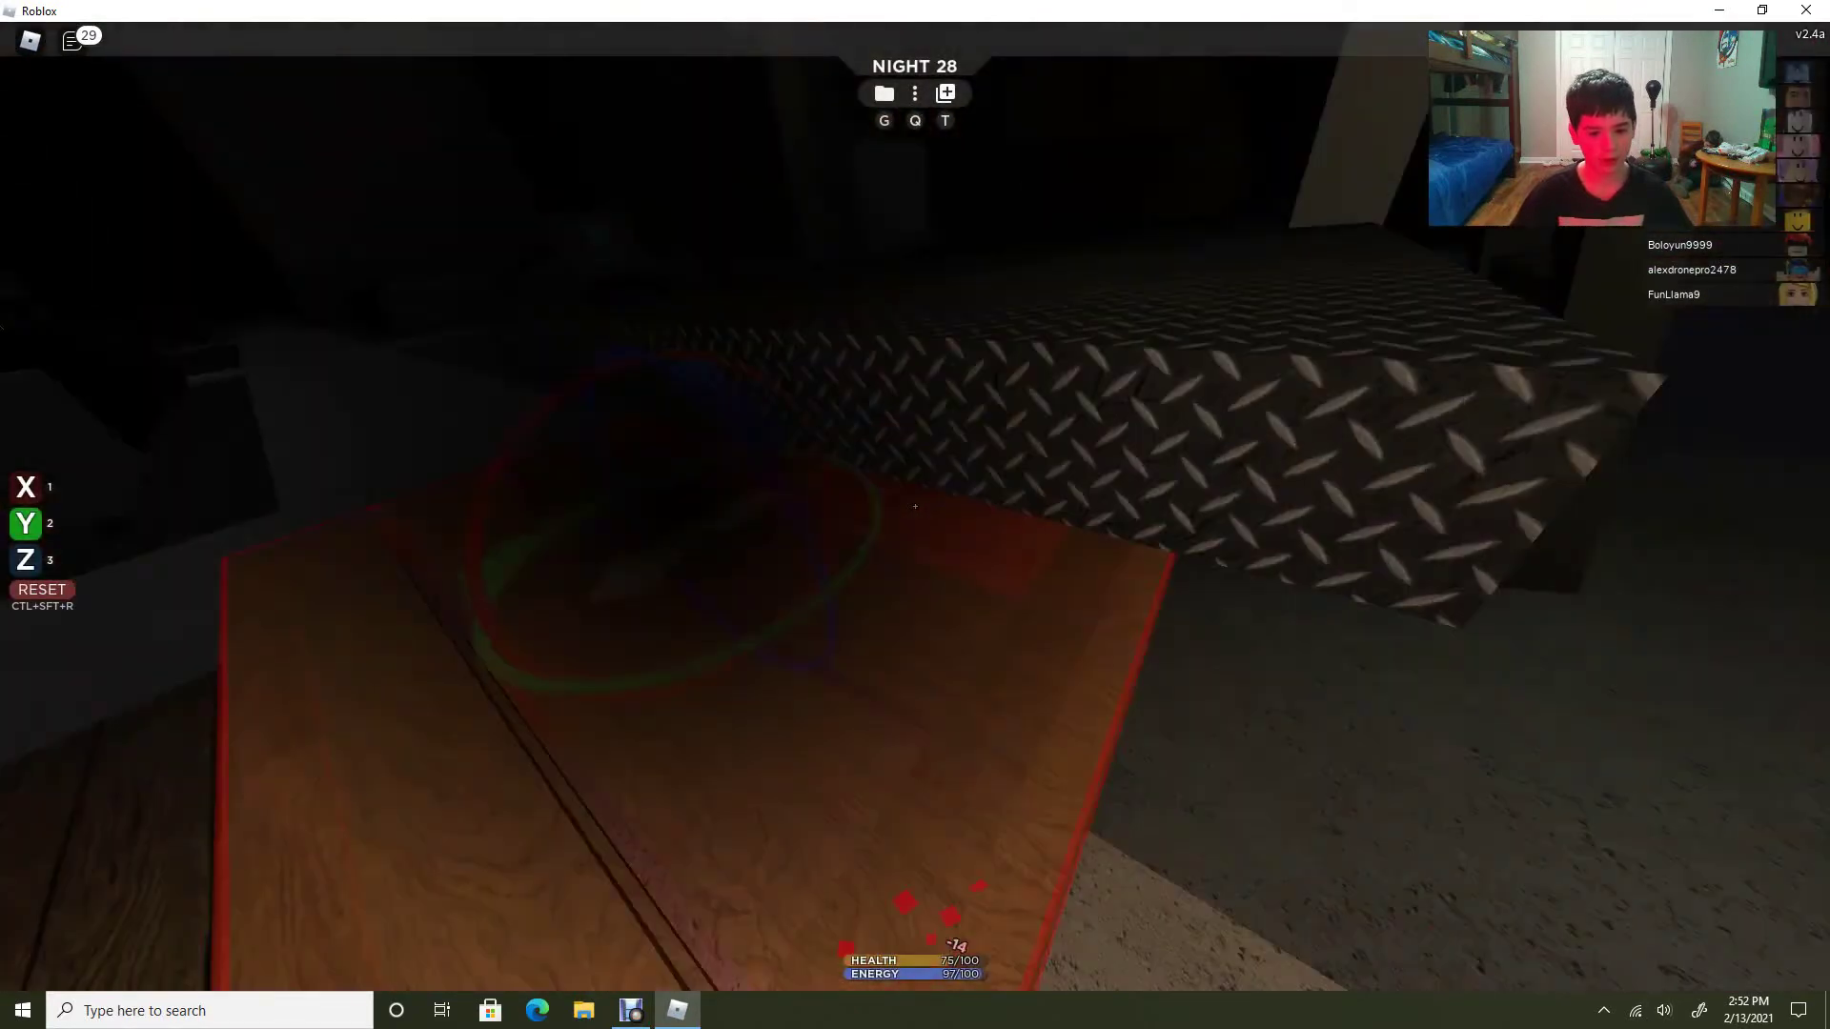
key("e")
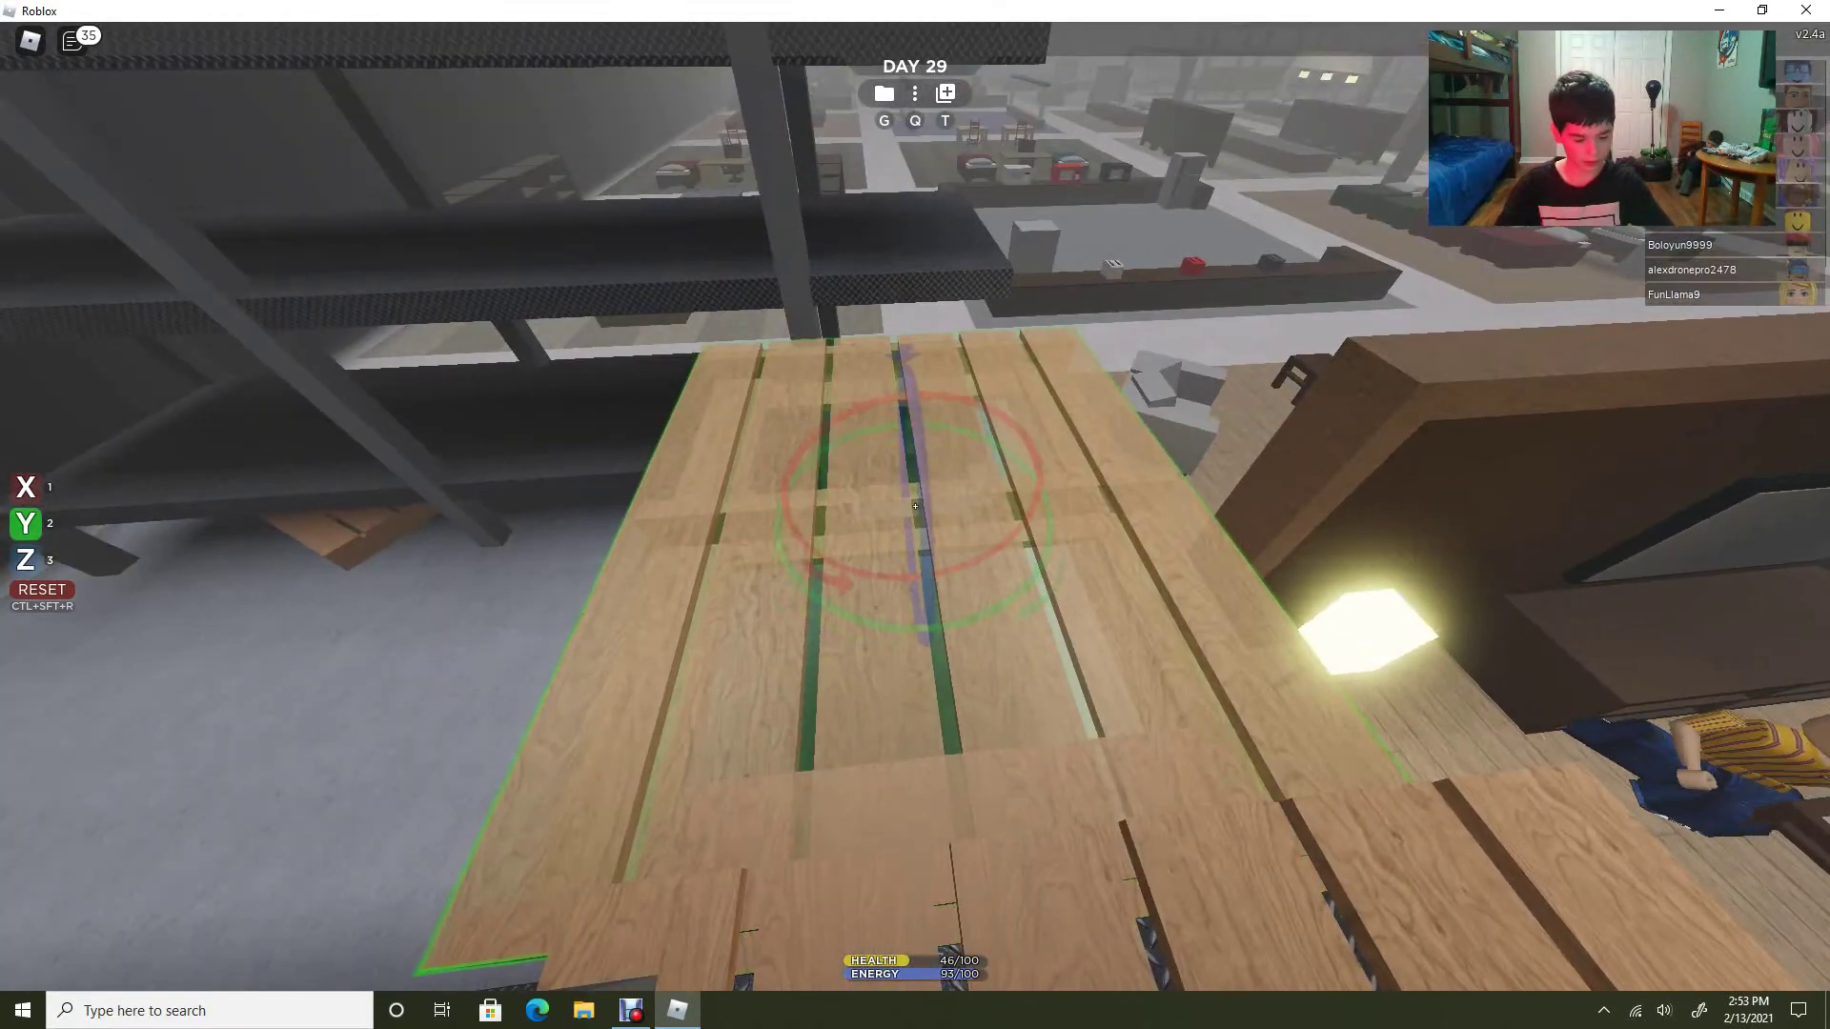
Drop the pallet on the base, then cross the long table and counter to the table lamp.
left_click(916, 506)
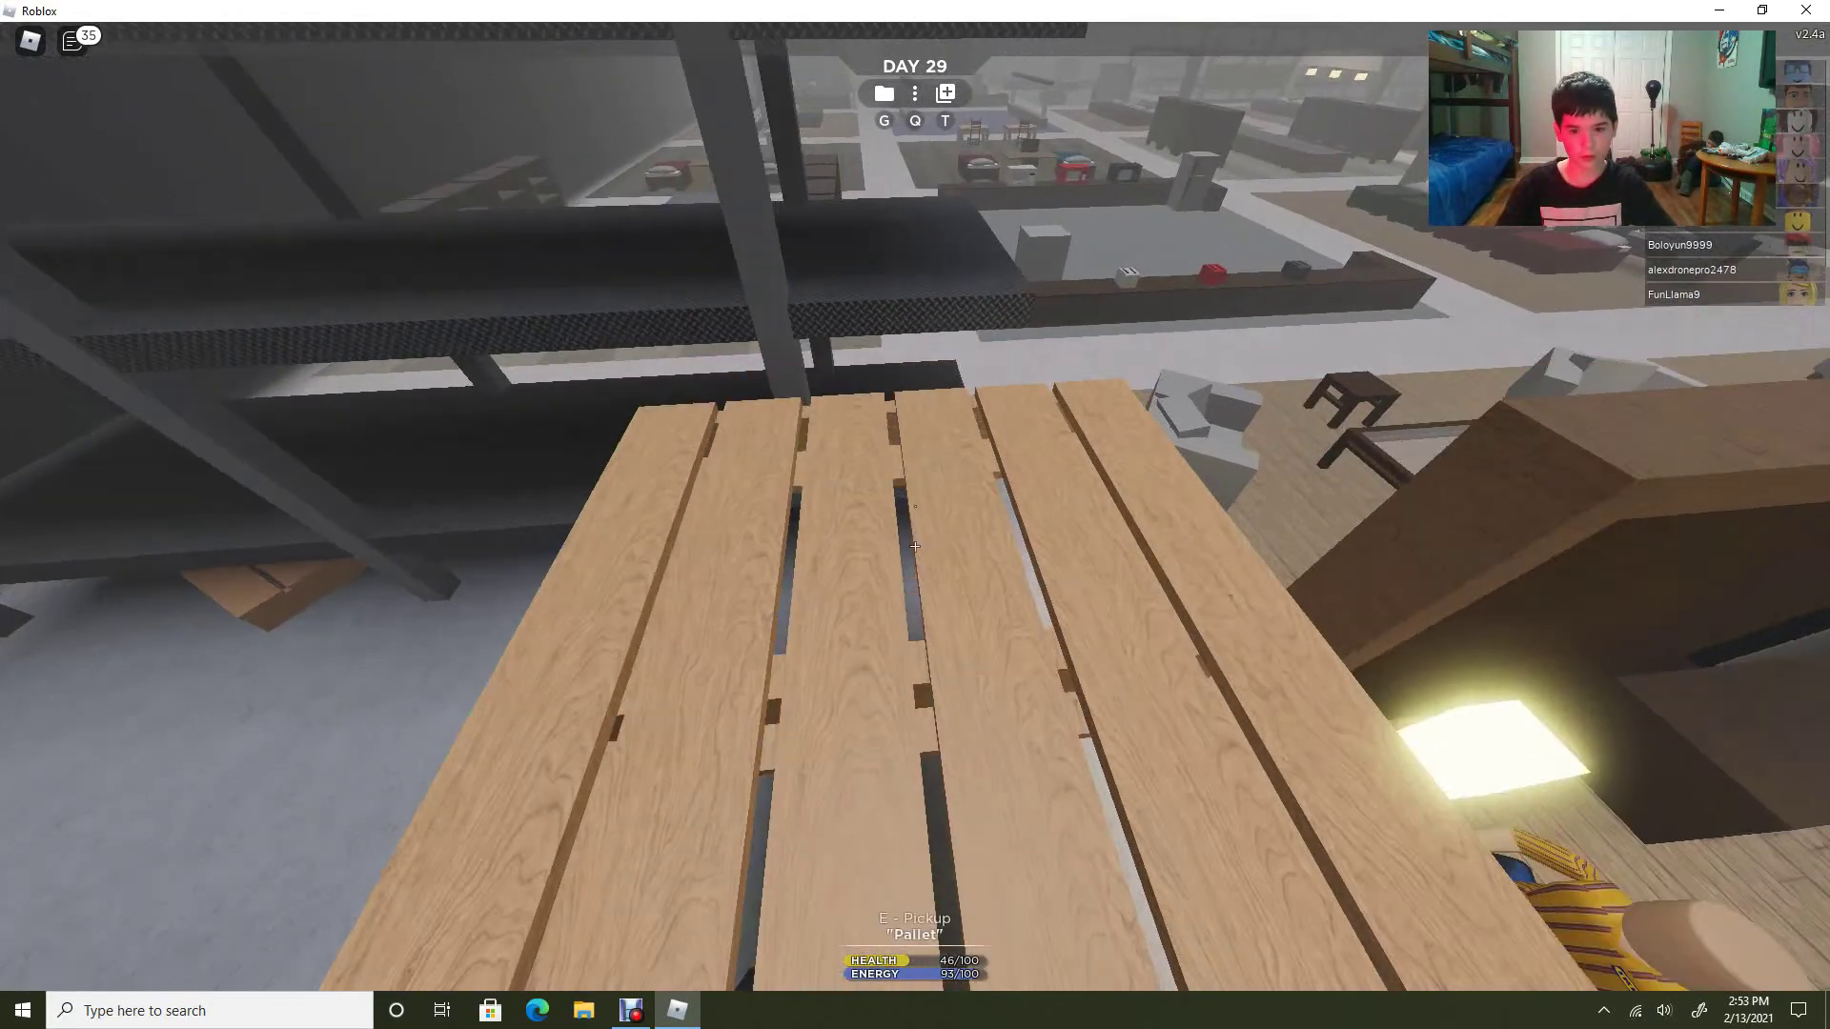
key("w")
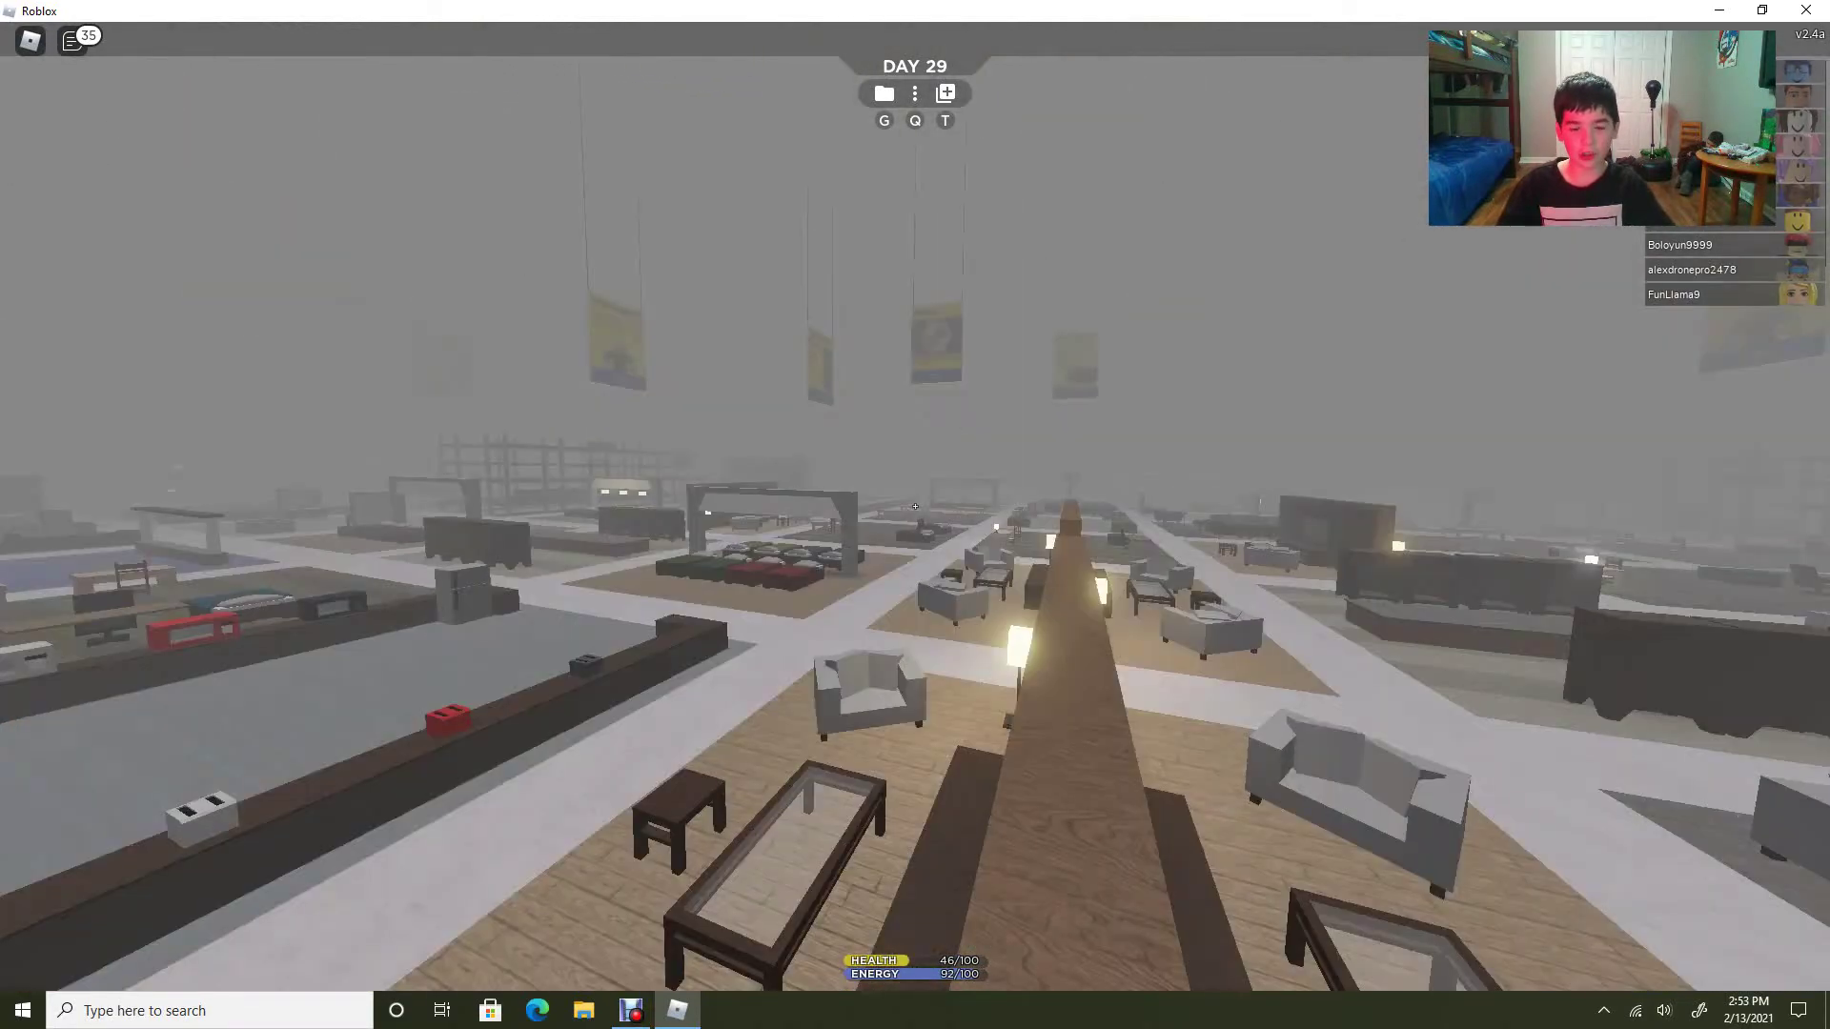
key("w")
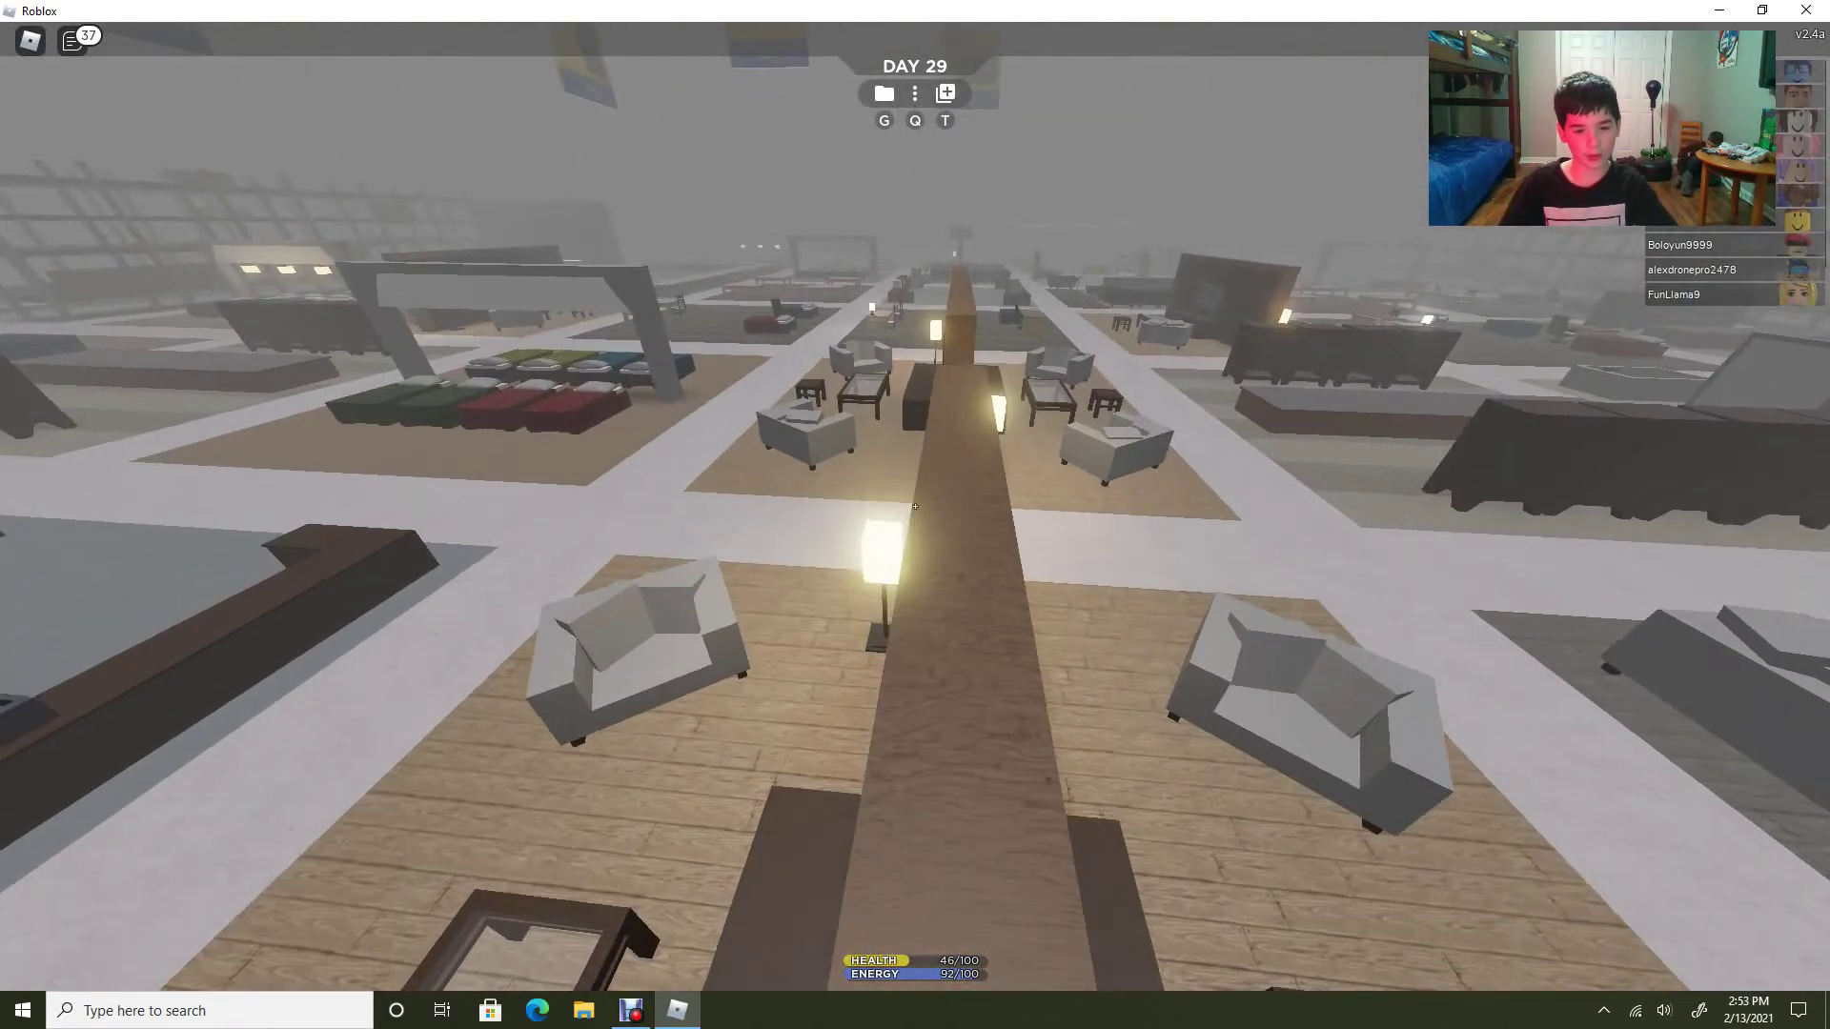
key("w")
key("w")
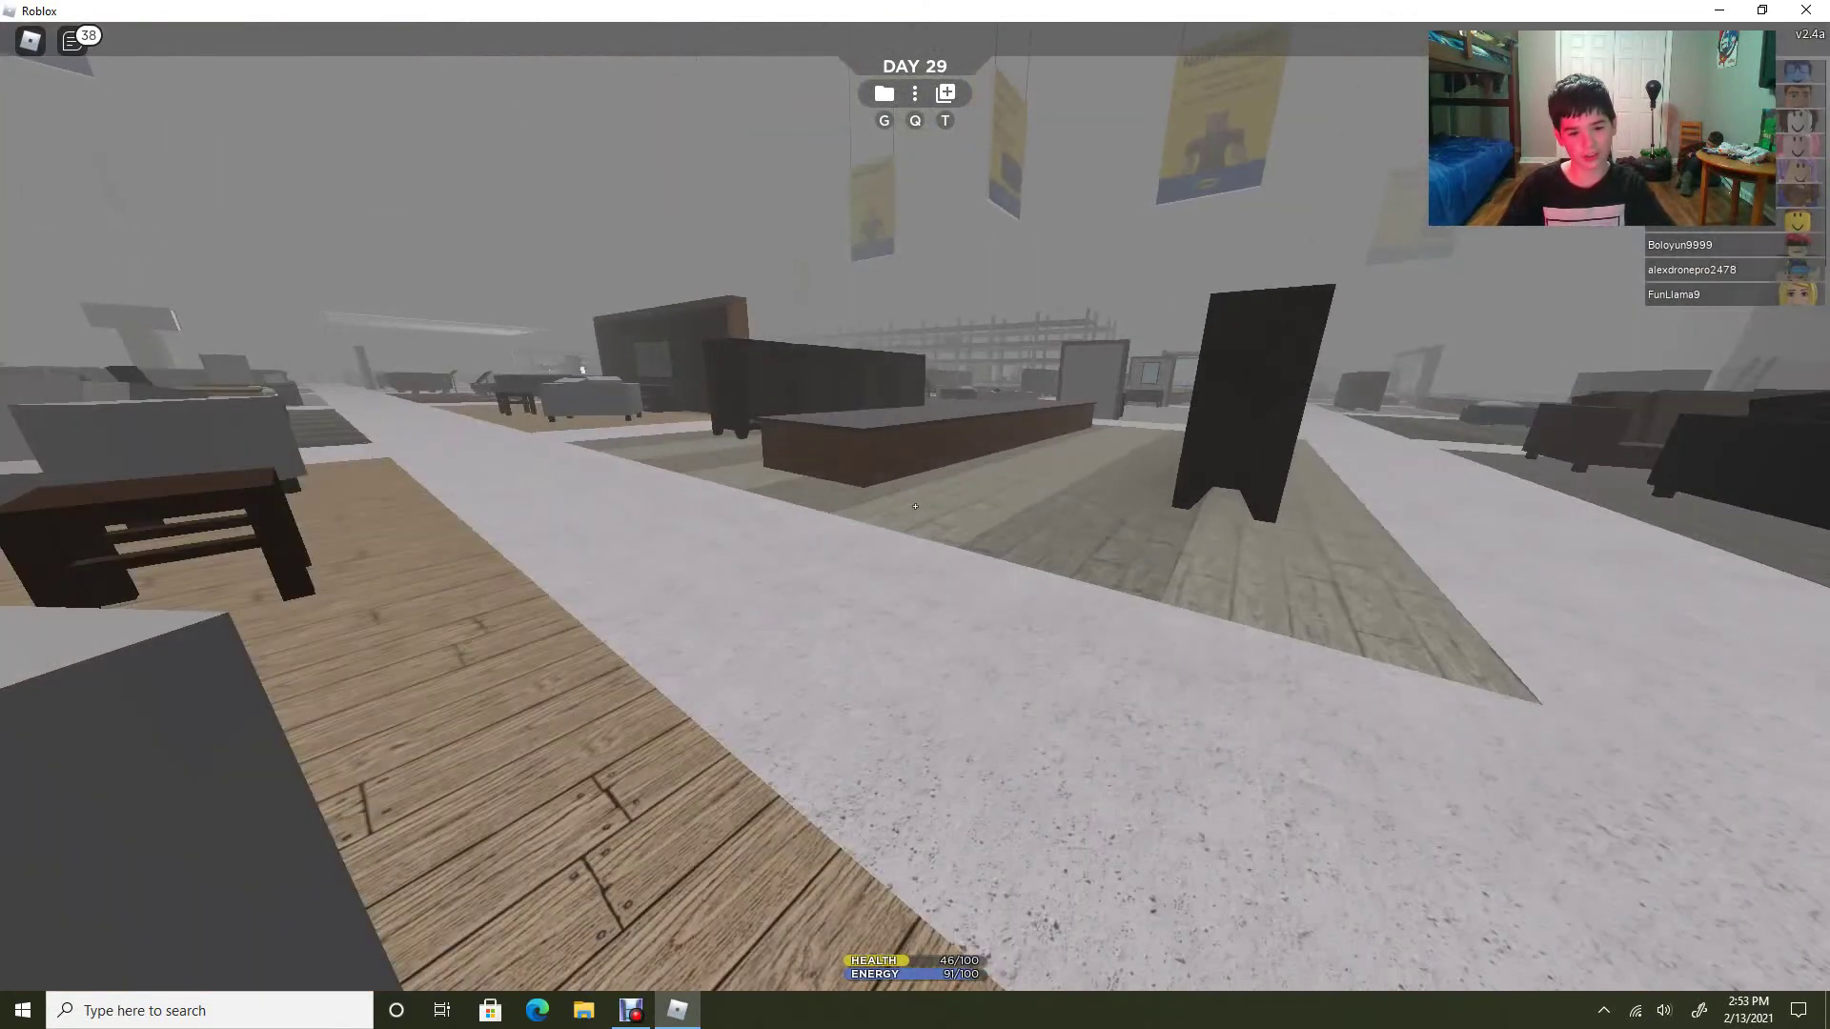
key("w")
key("space")
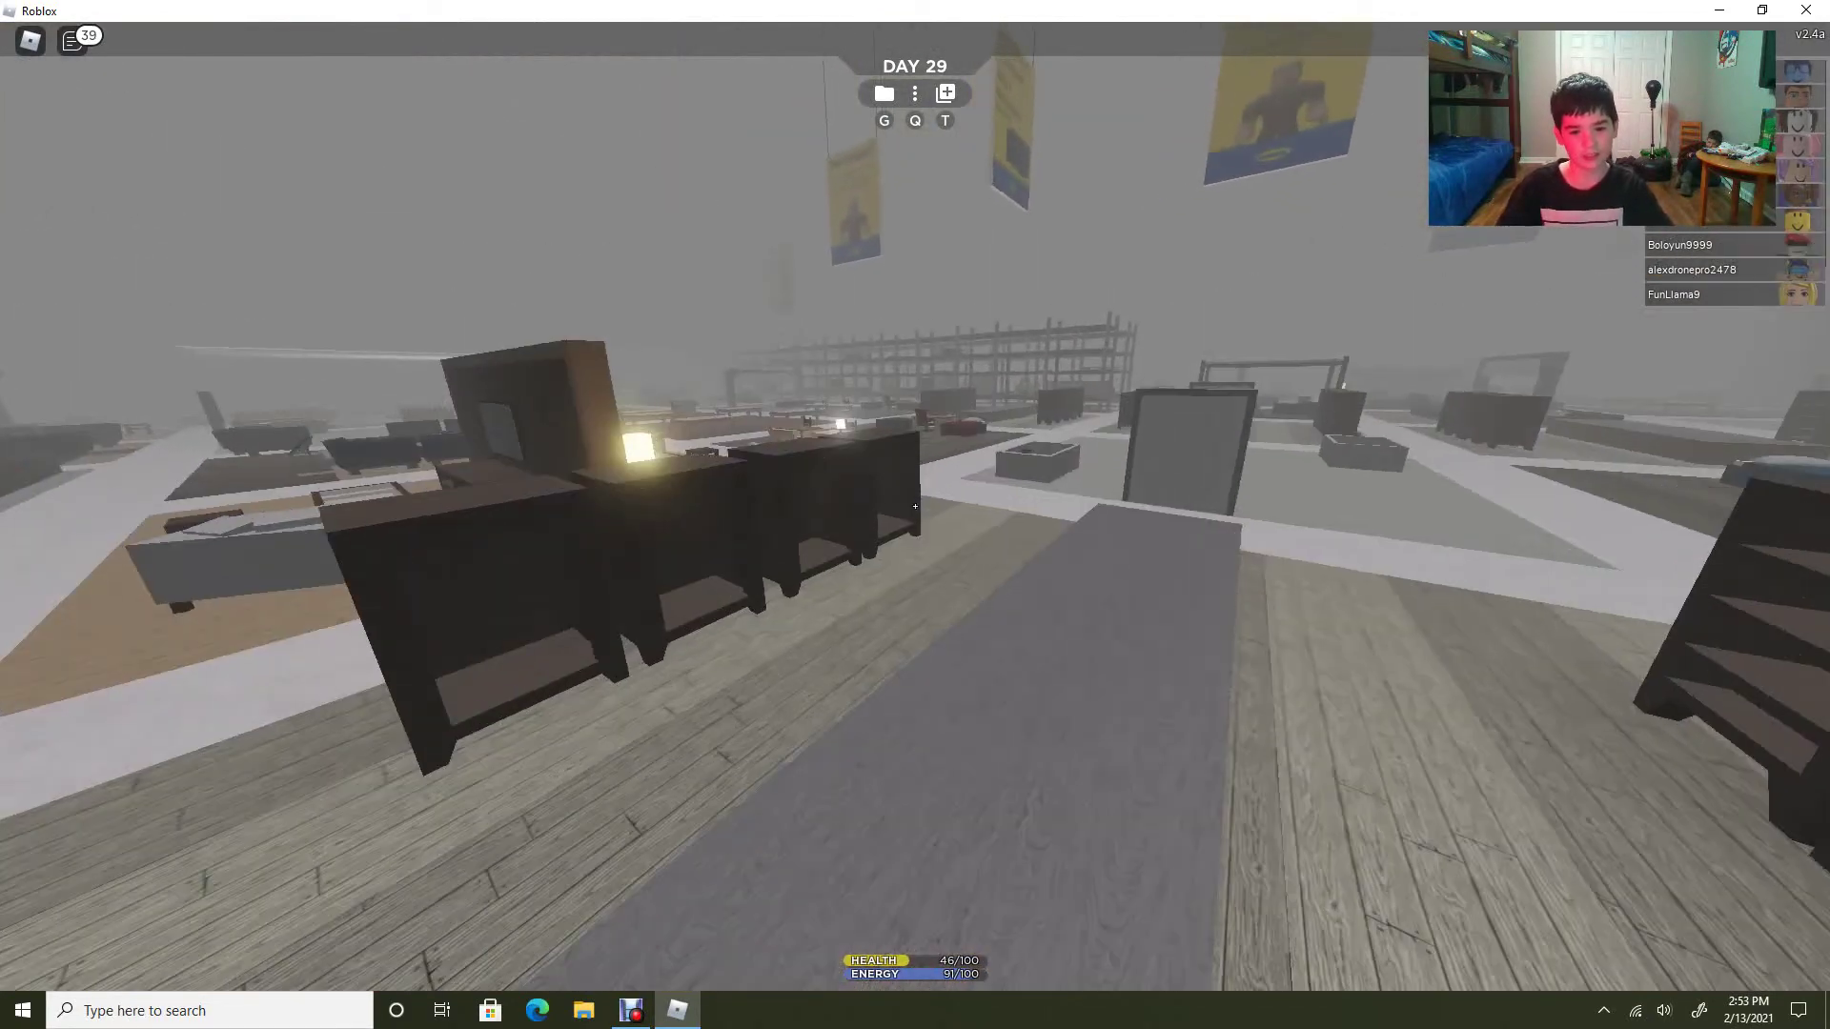
key("w")
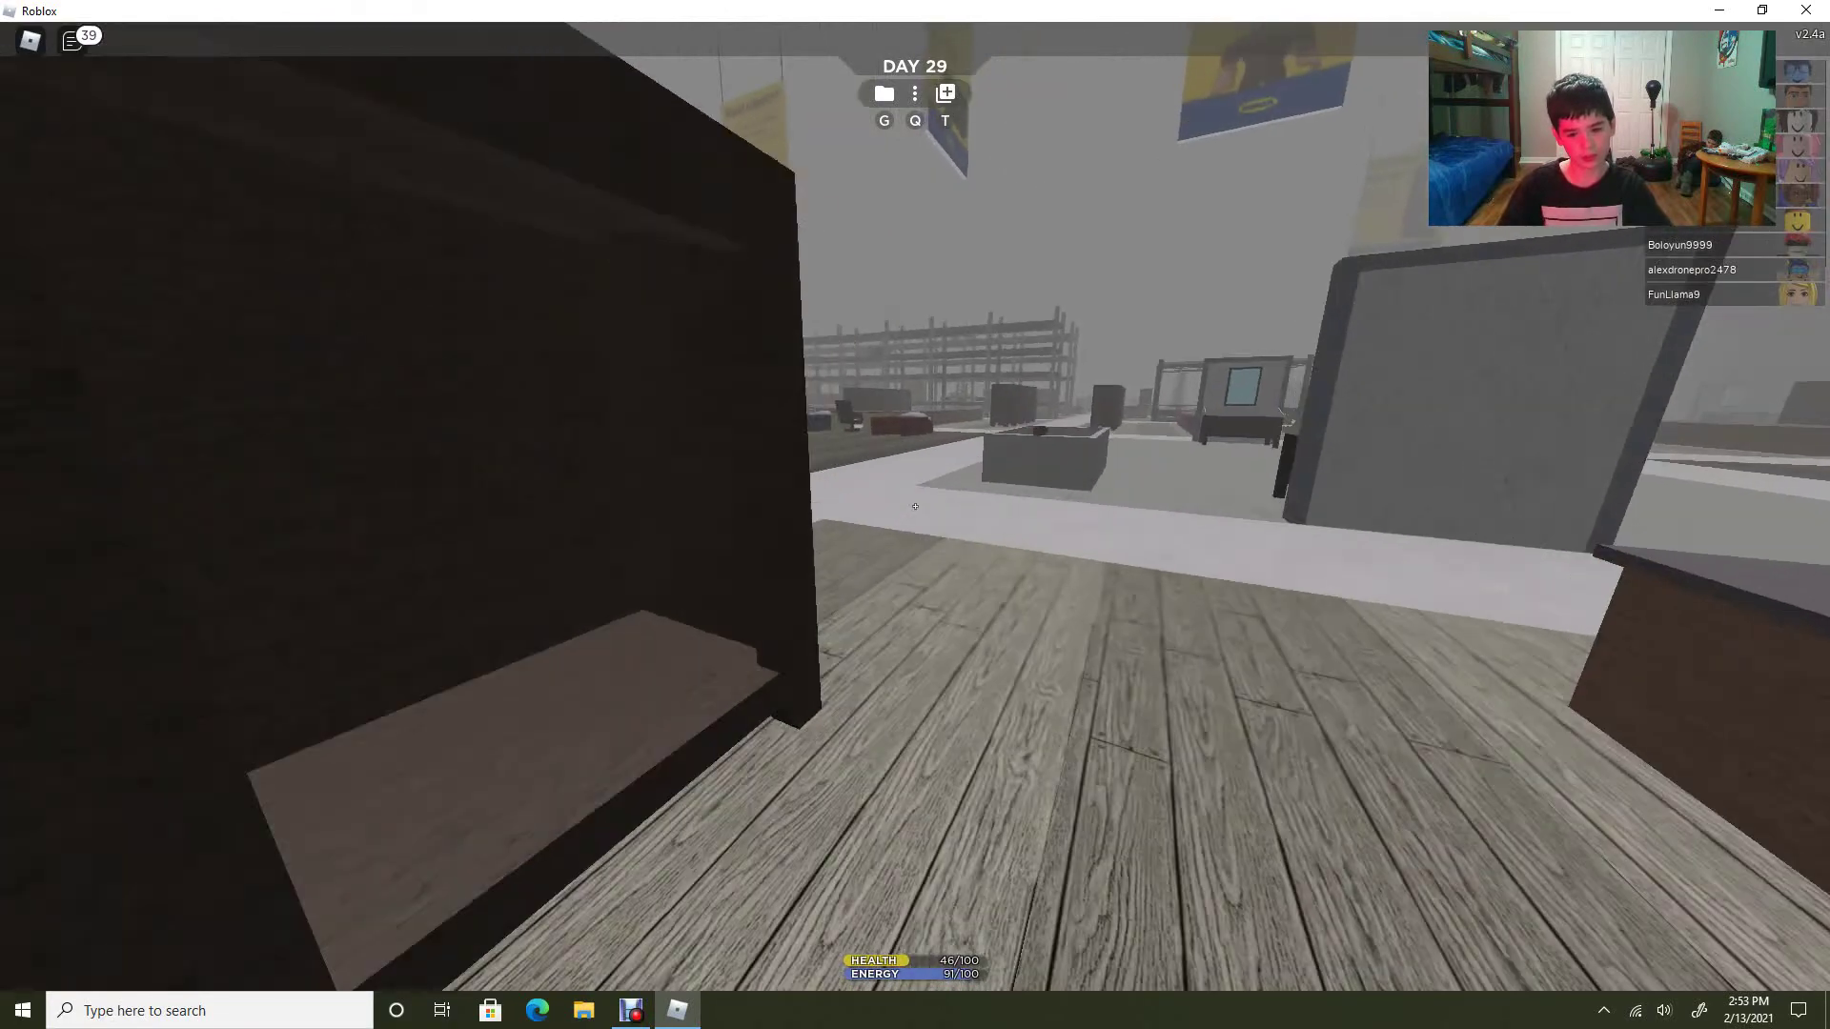
key("w")
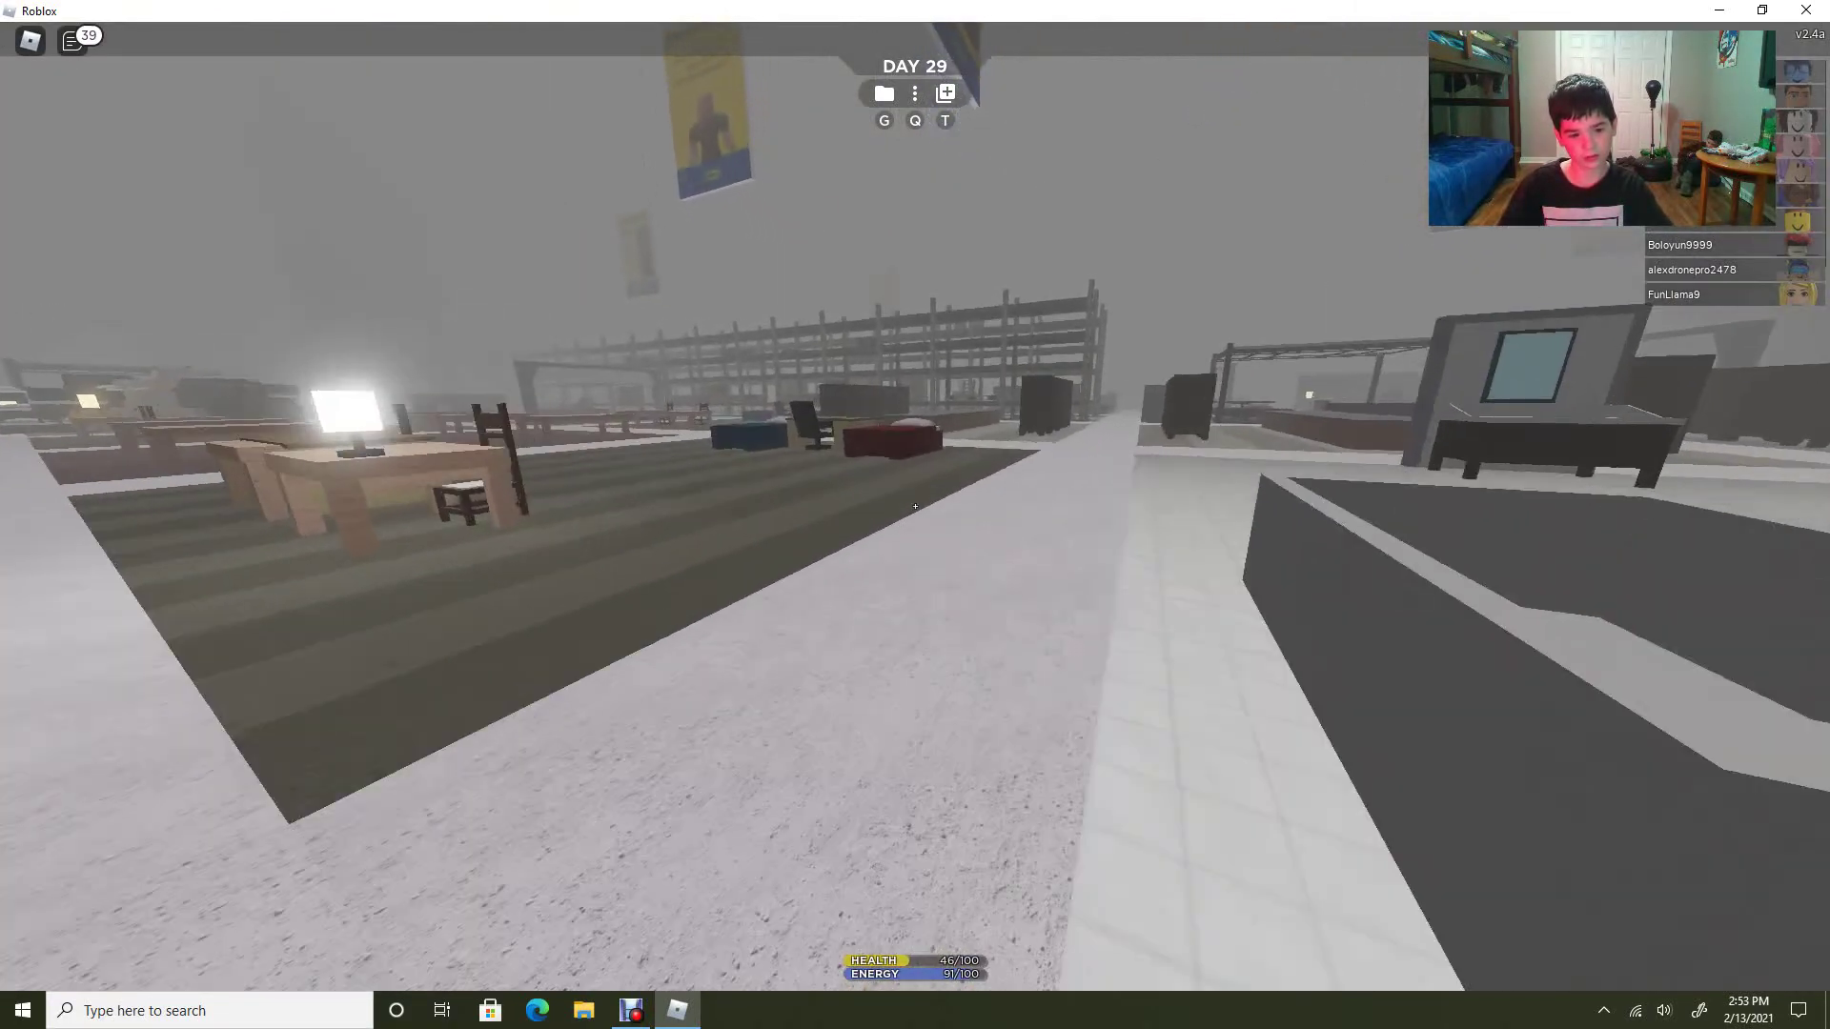
key("w")
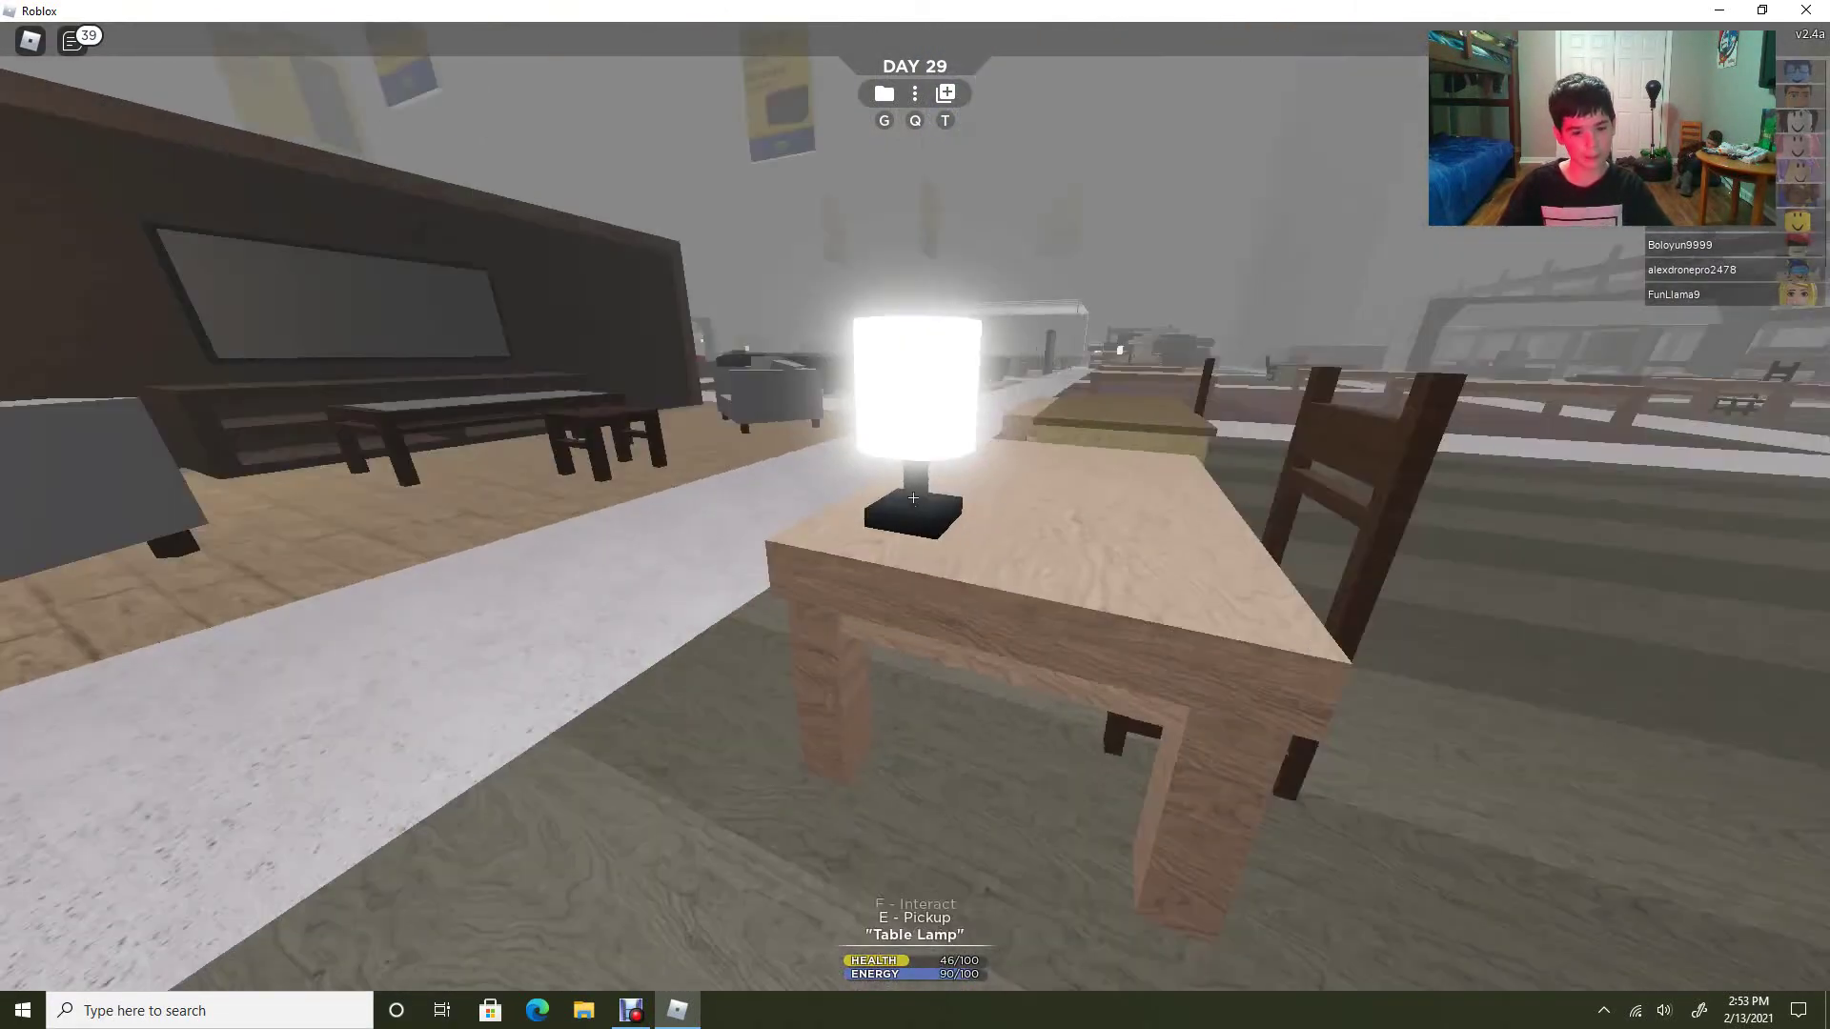
Pick up the table lamp and carry it past the red bed into the shelf aisle.
key("e")
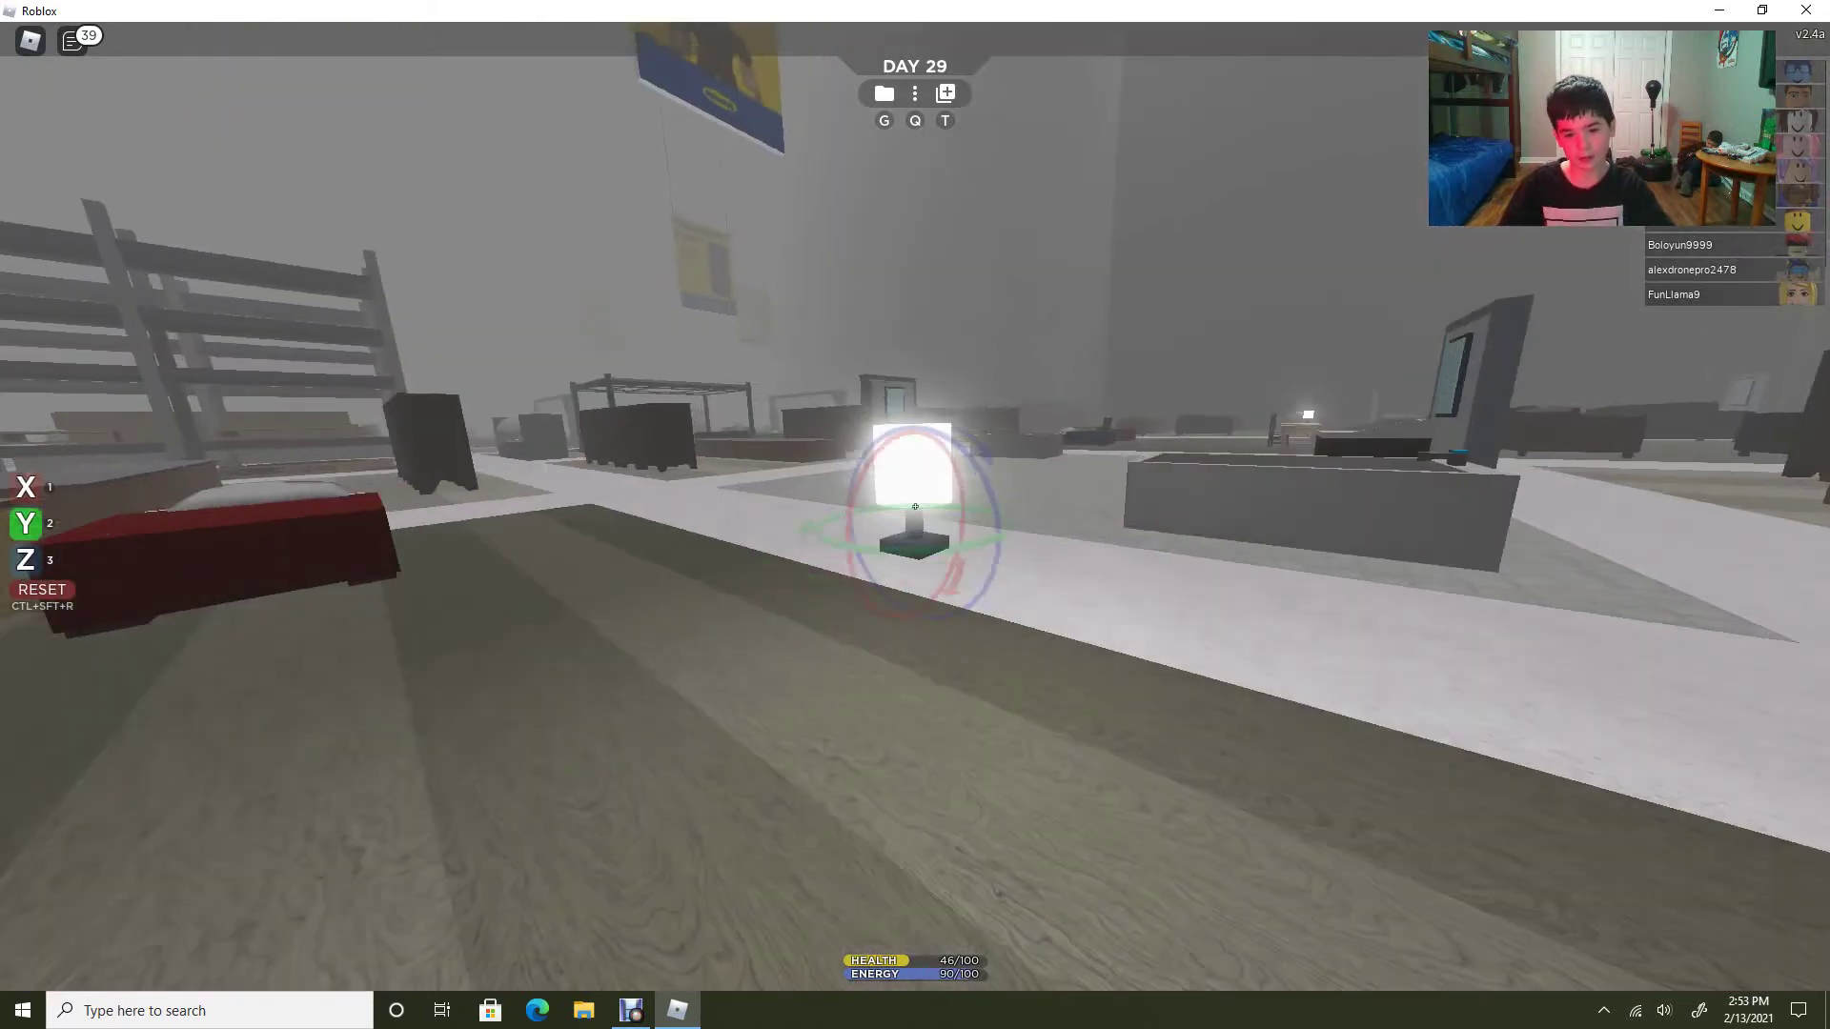
key("w")
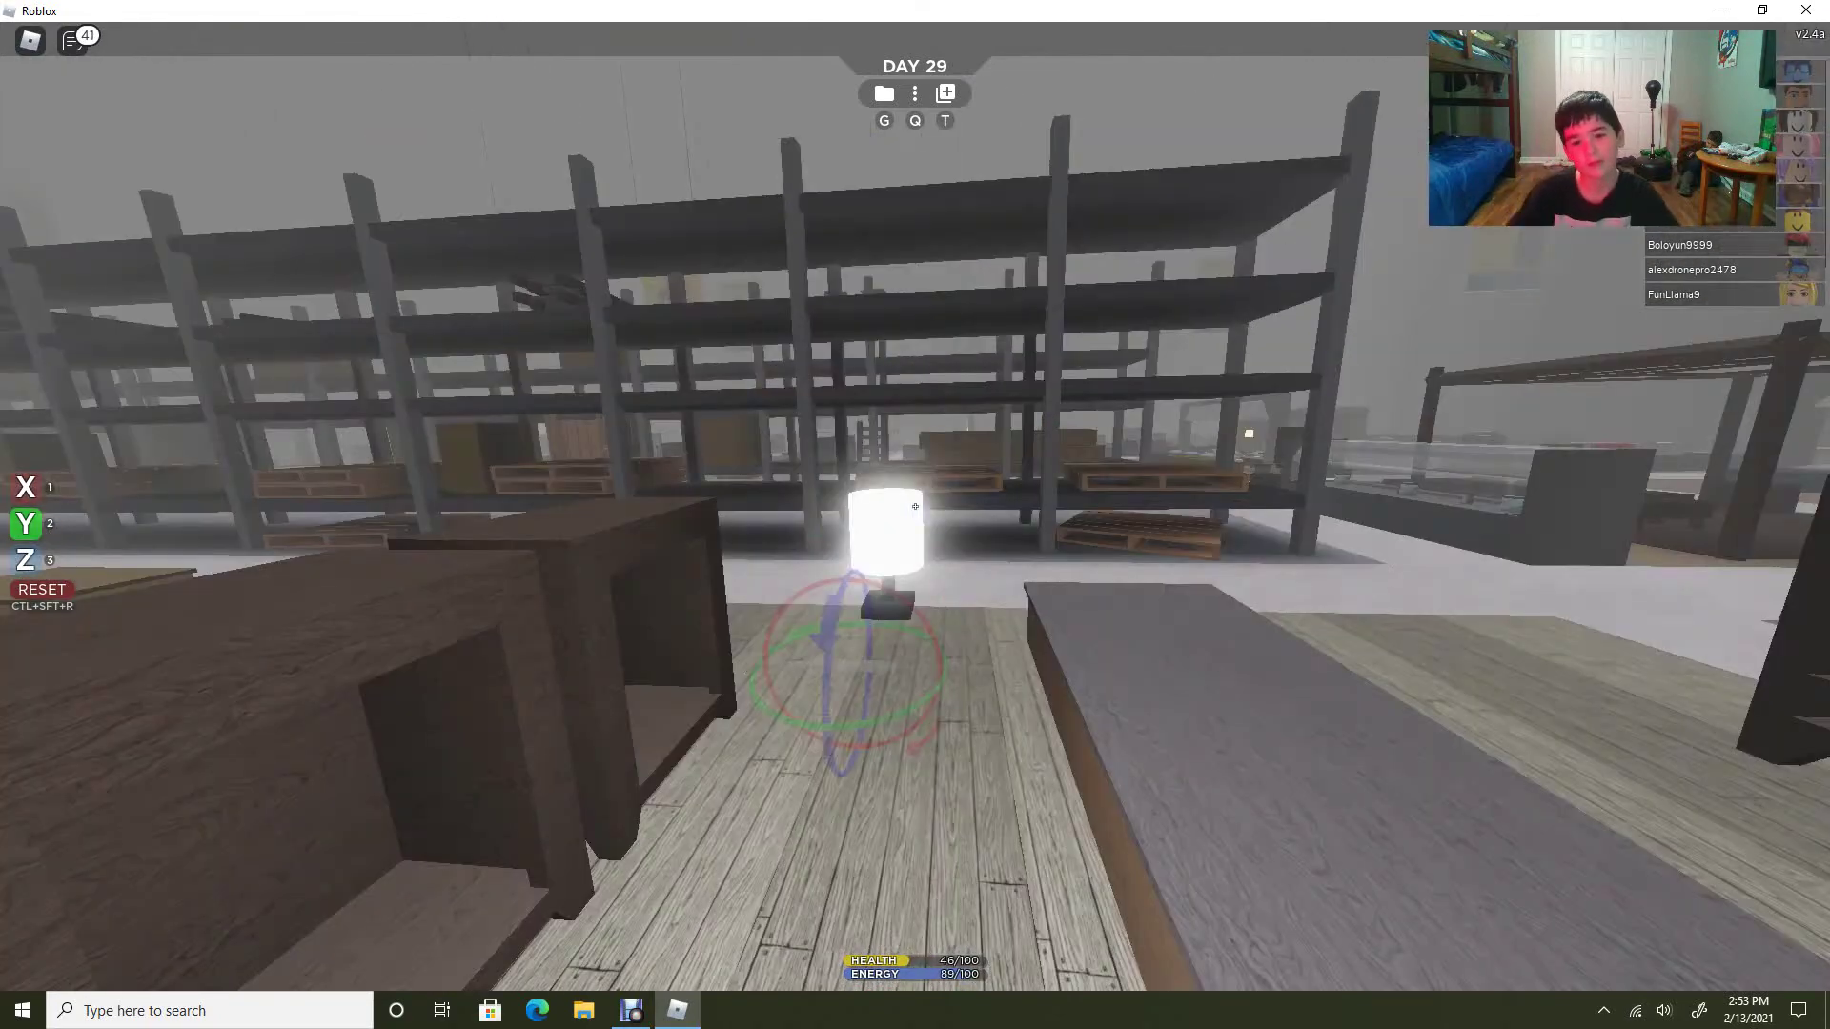
key("w")
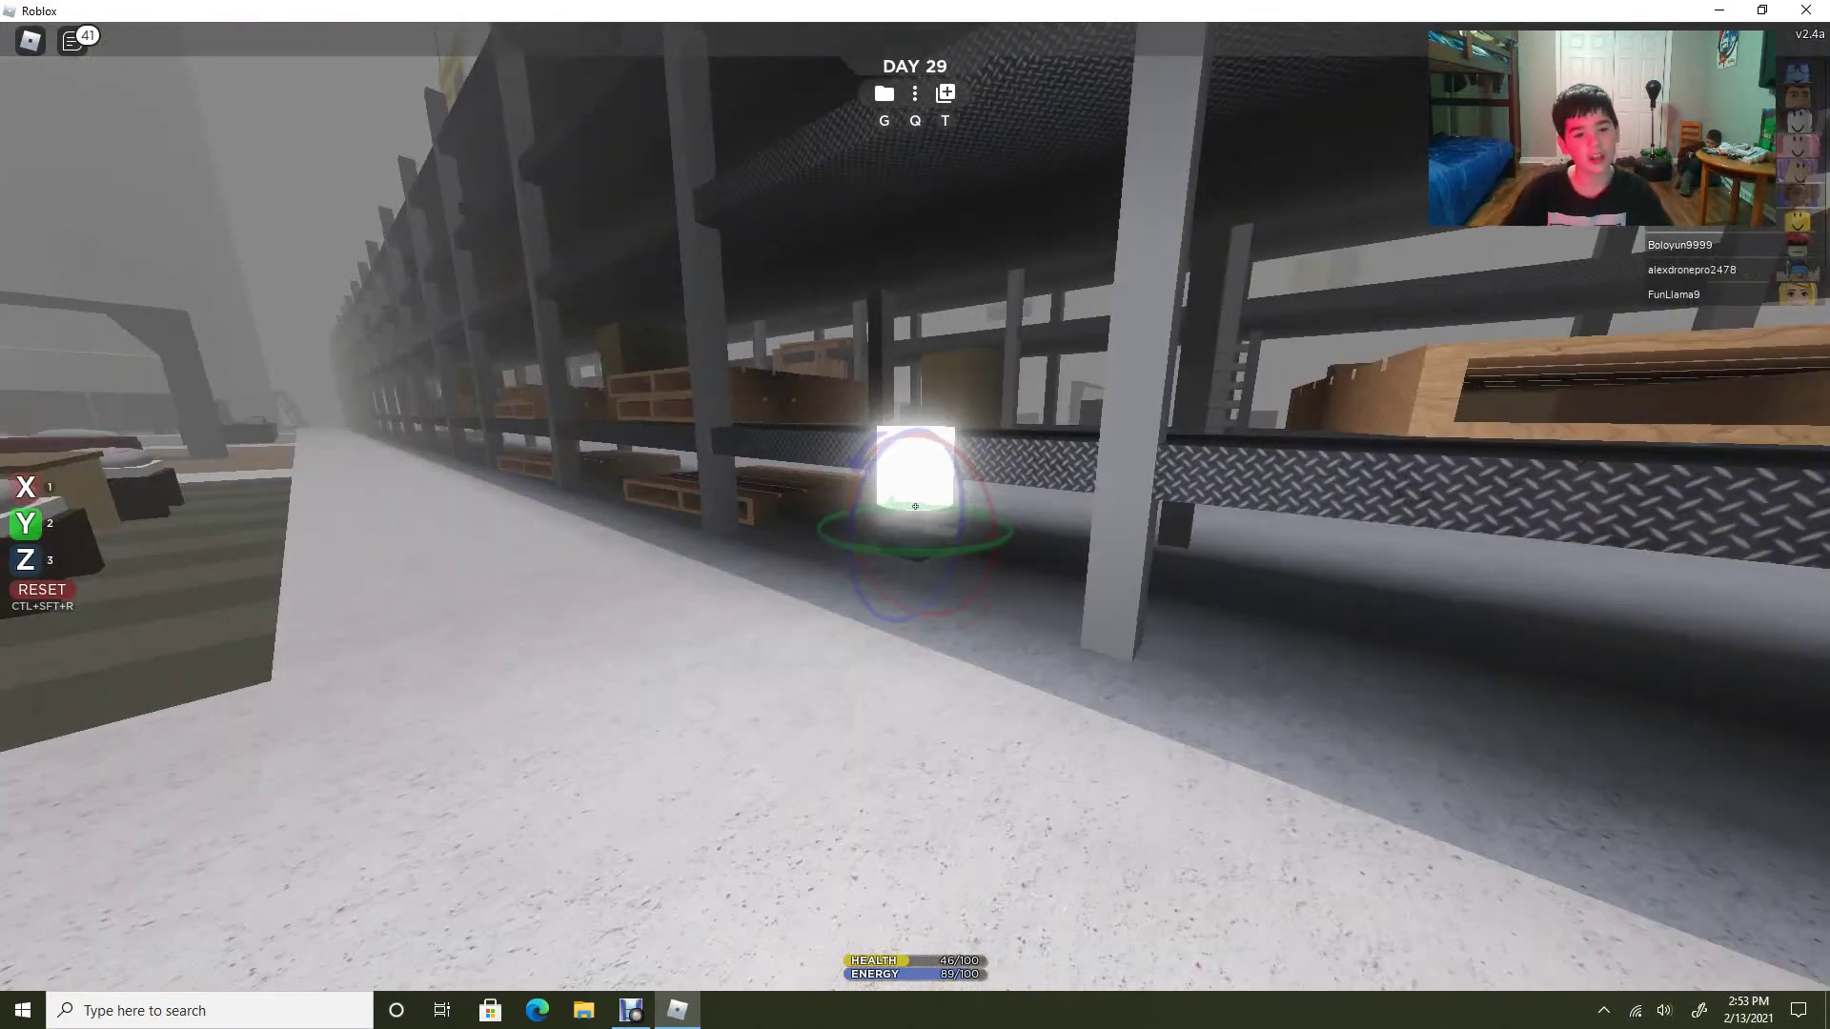
key("w")
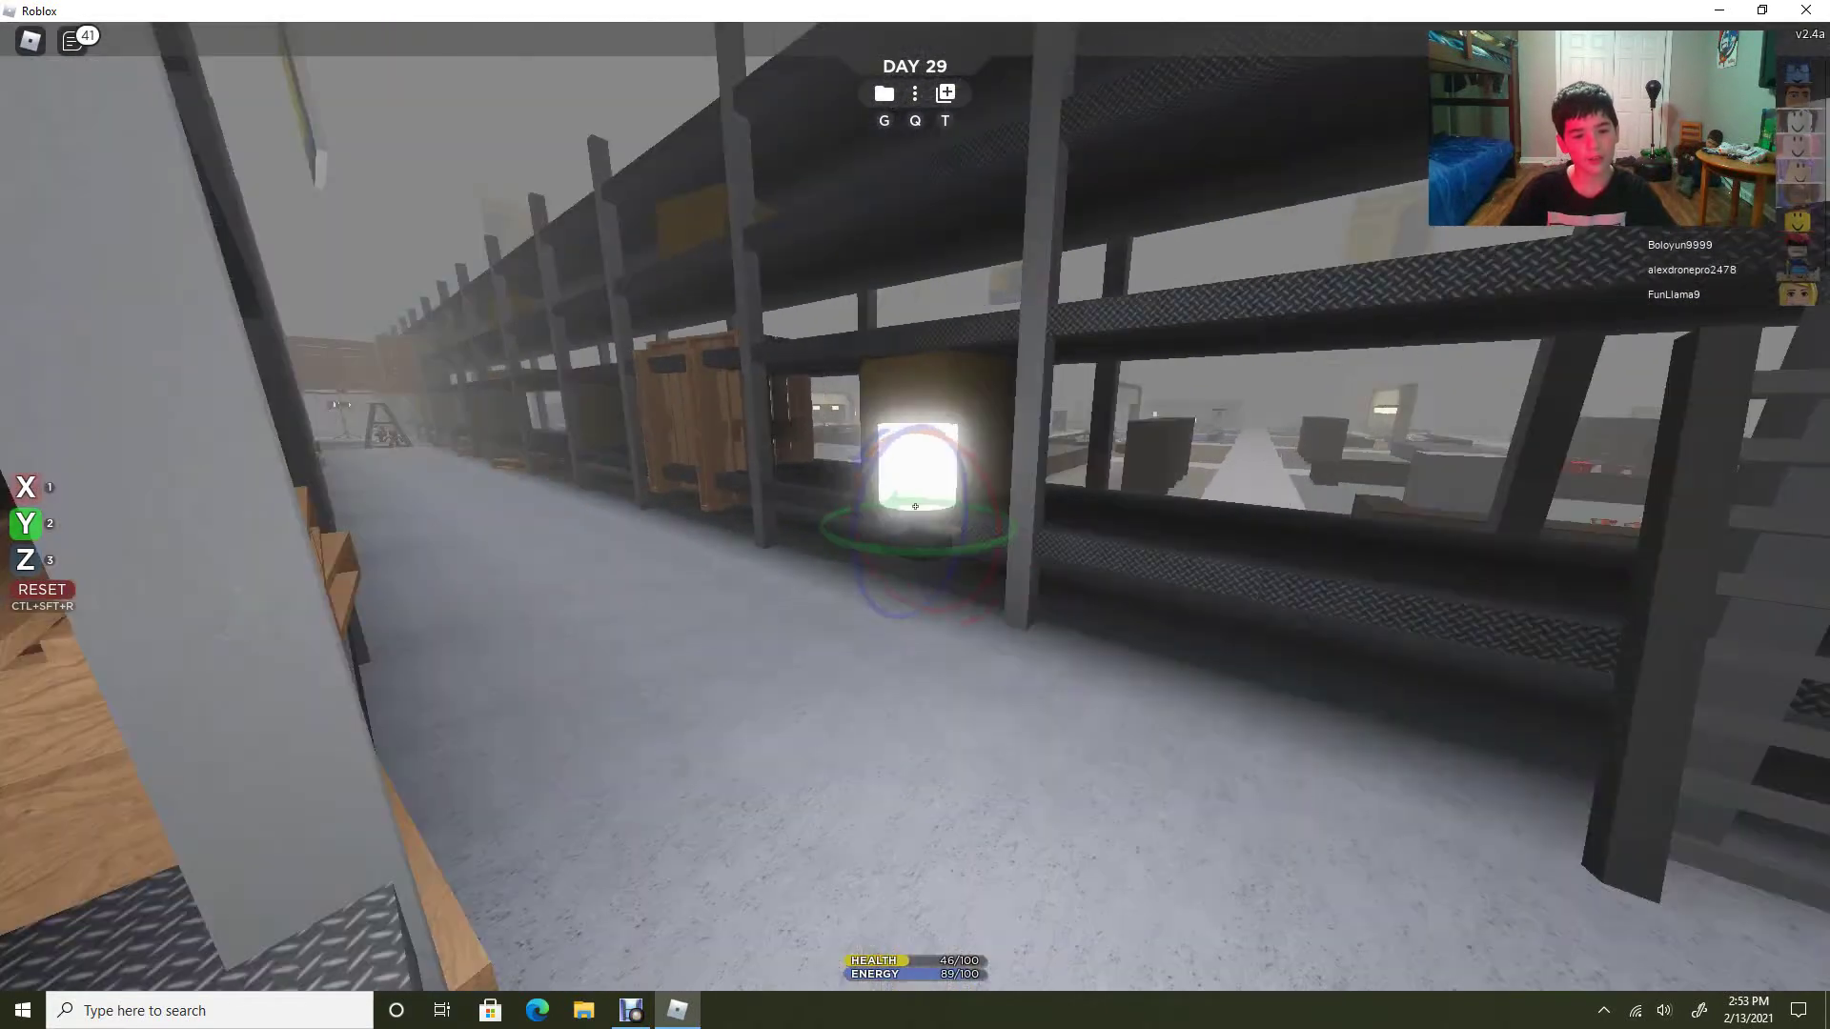
key("w")
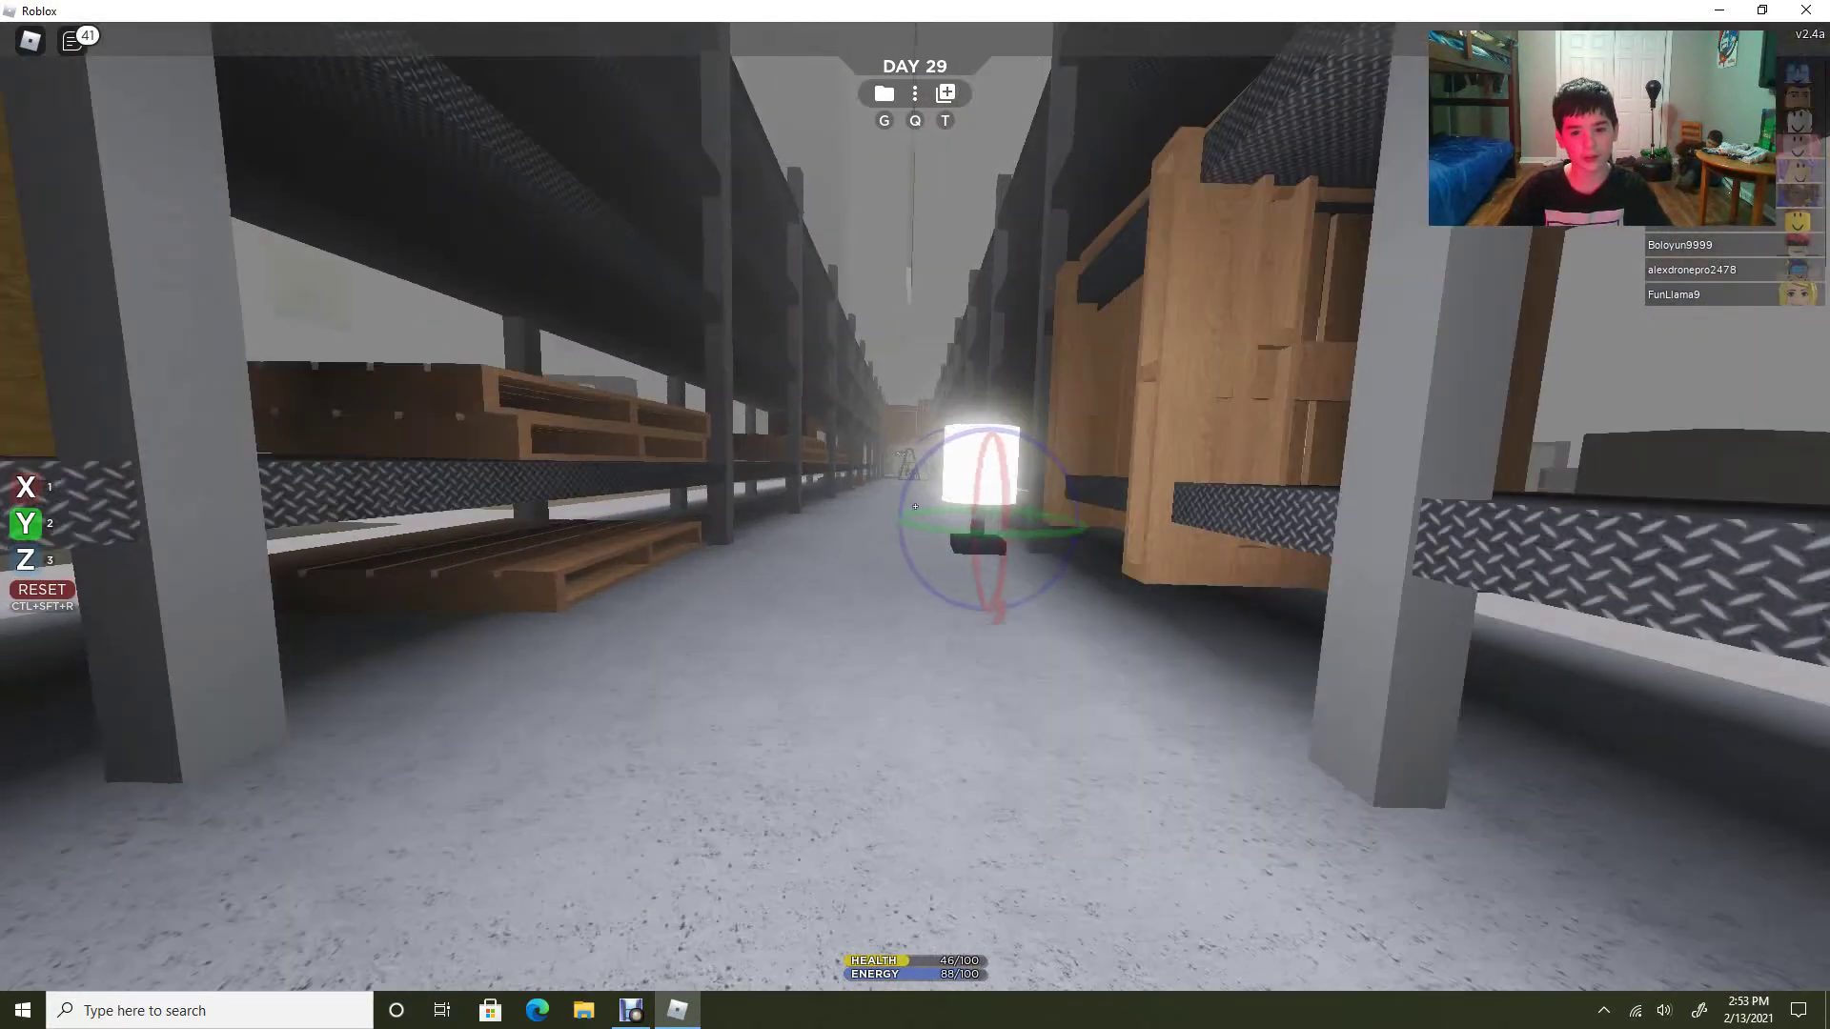
key("w")
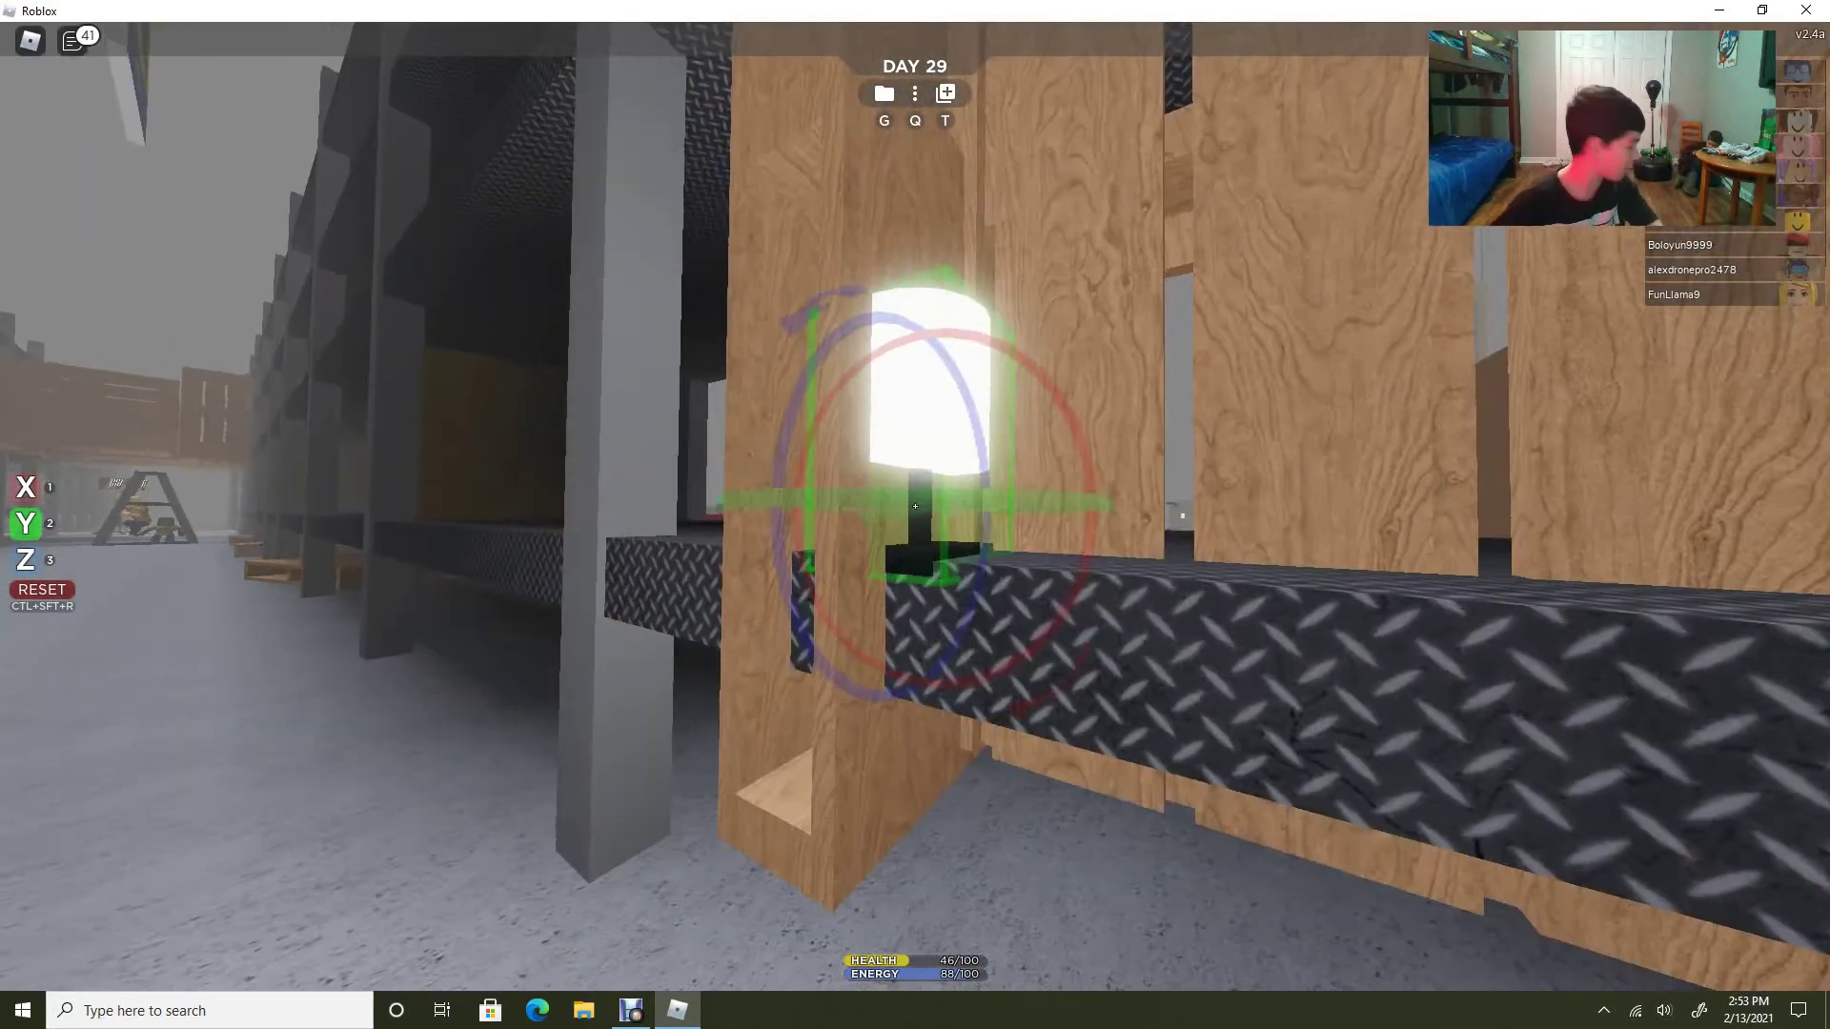
key("s")
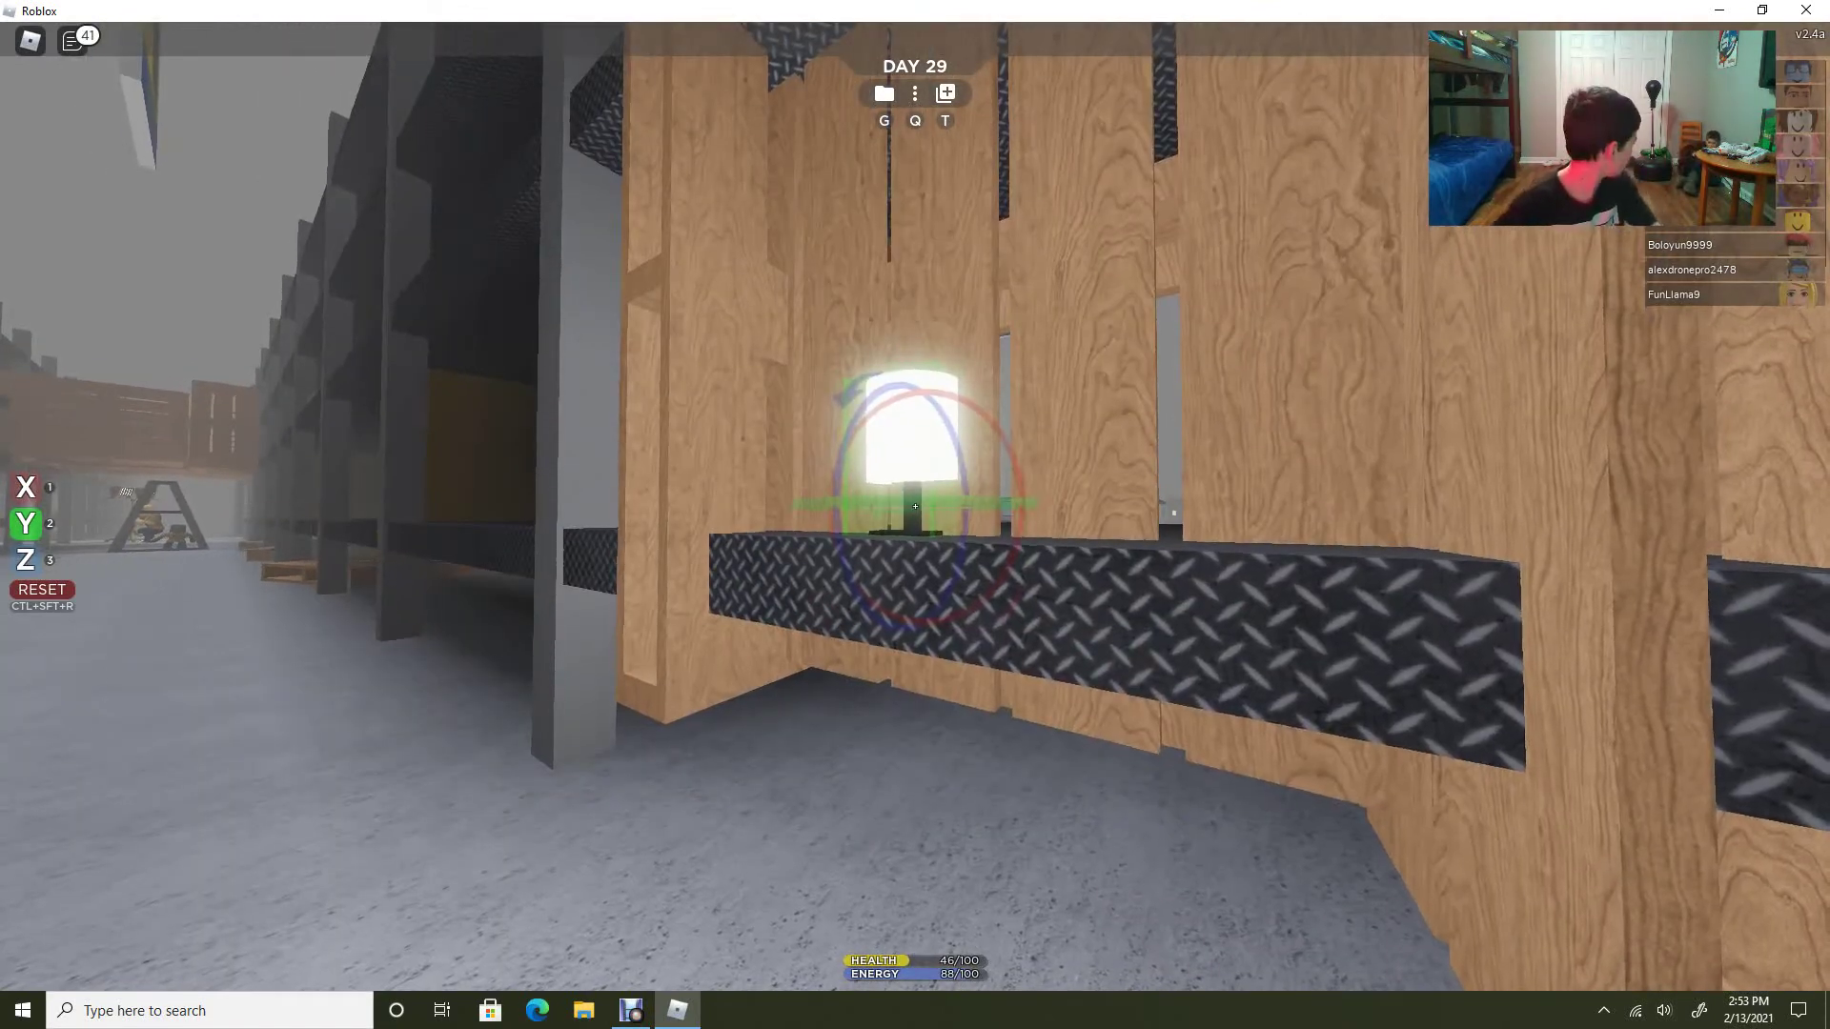
key("w")
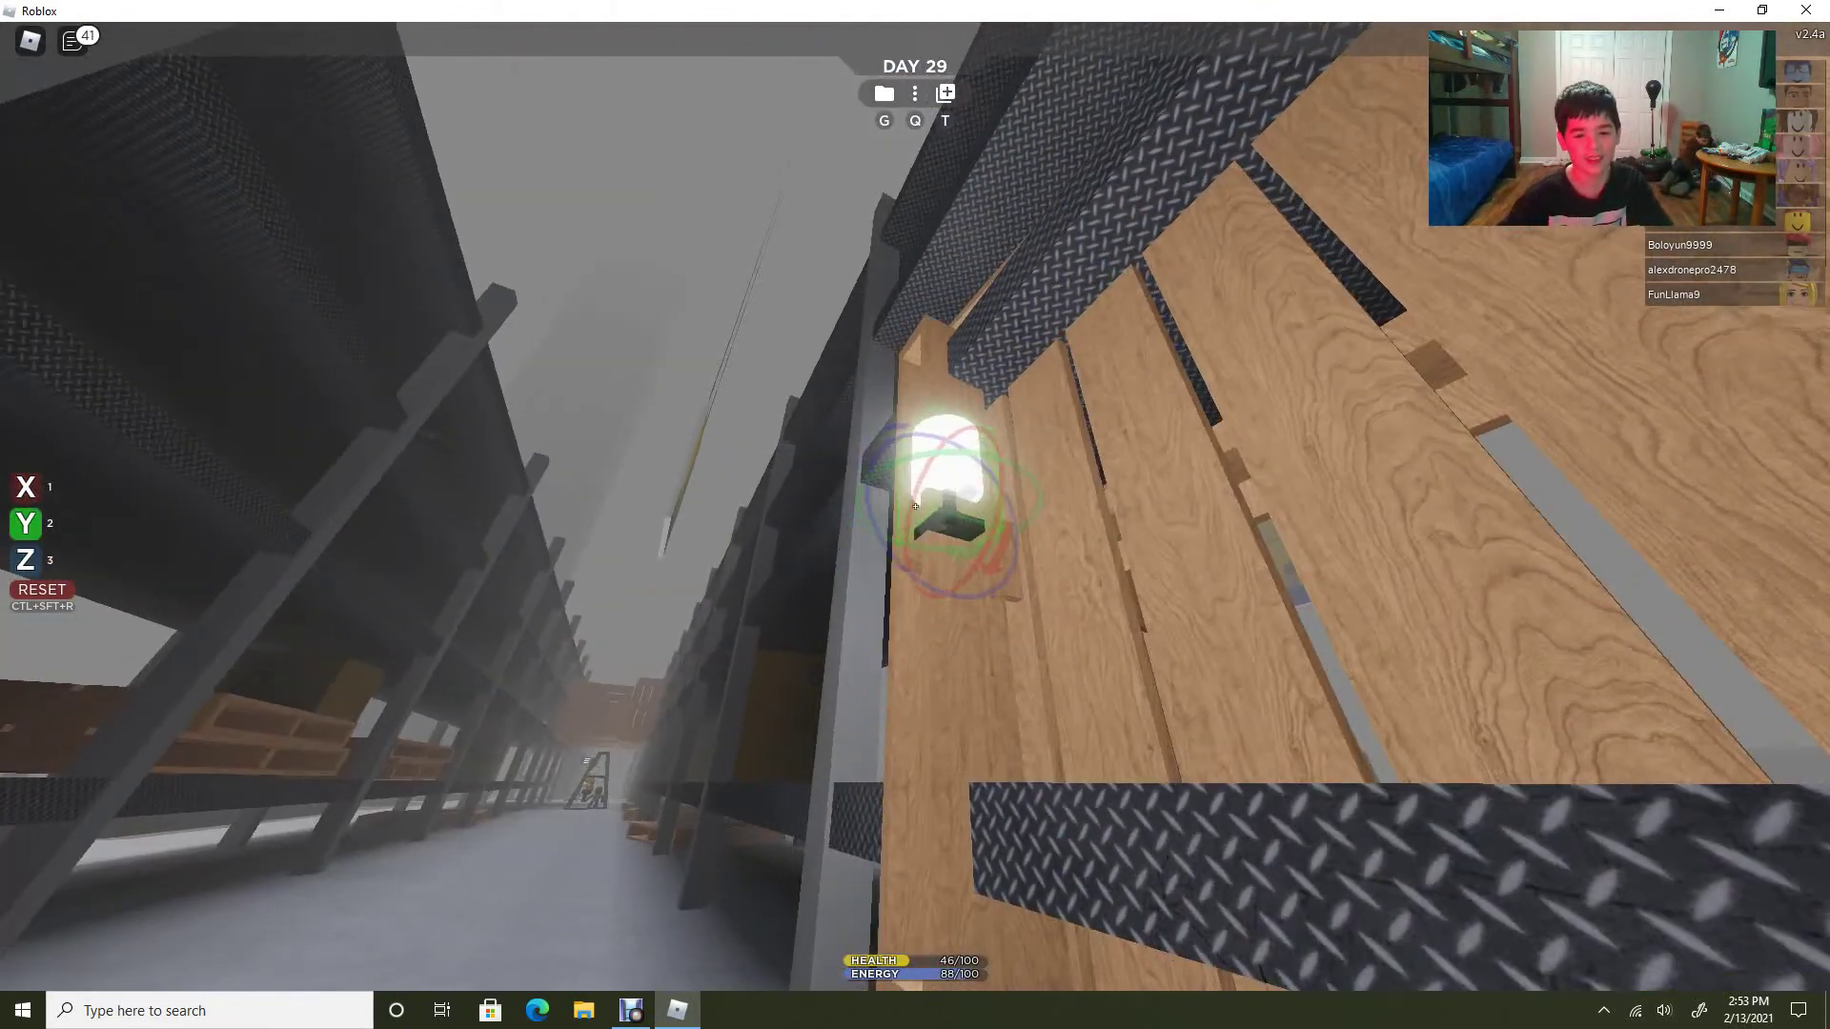
key("w")
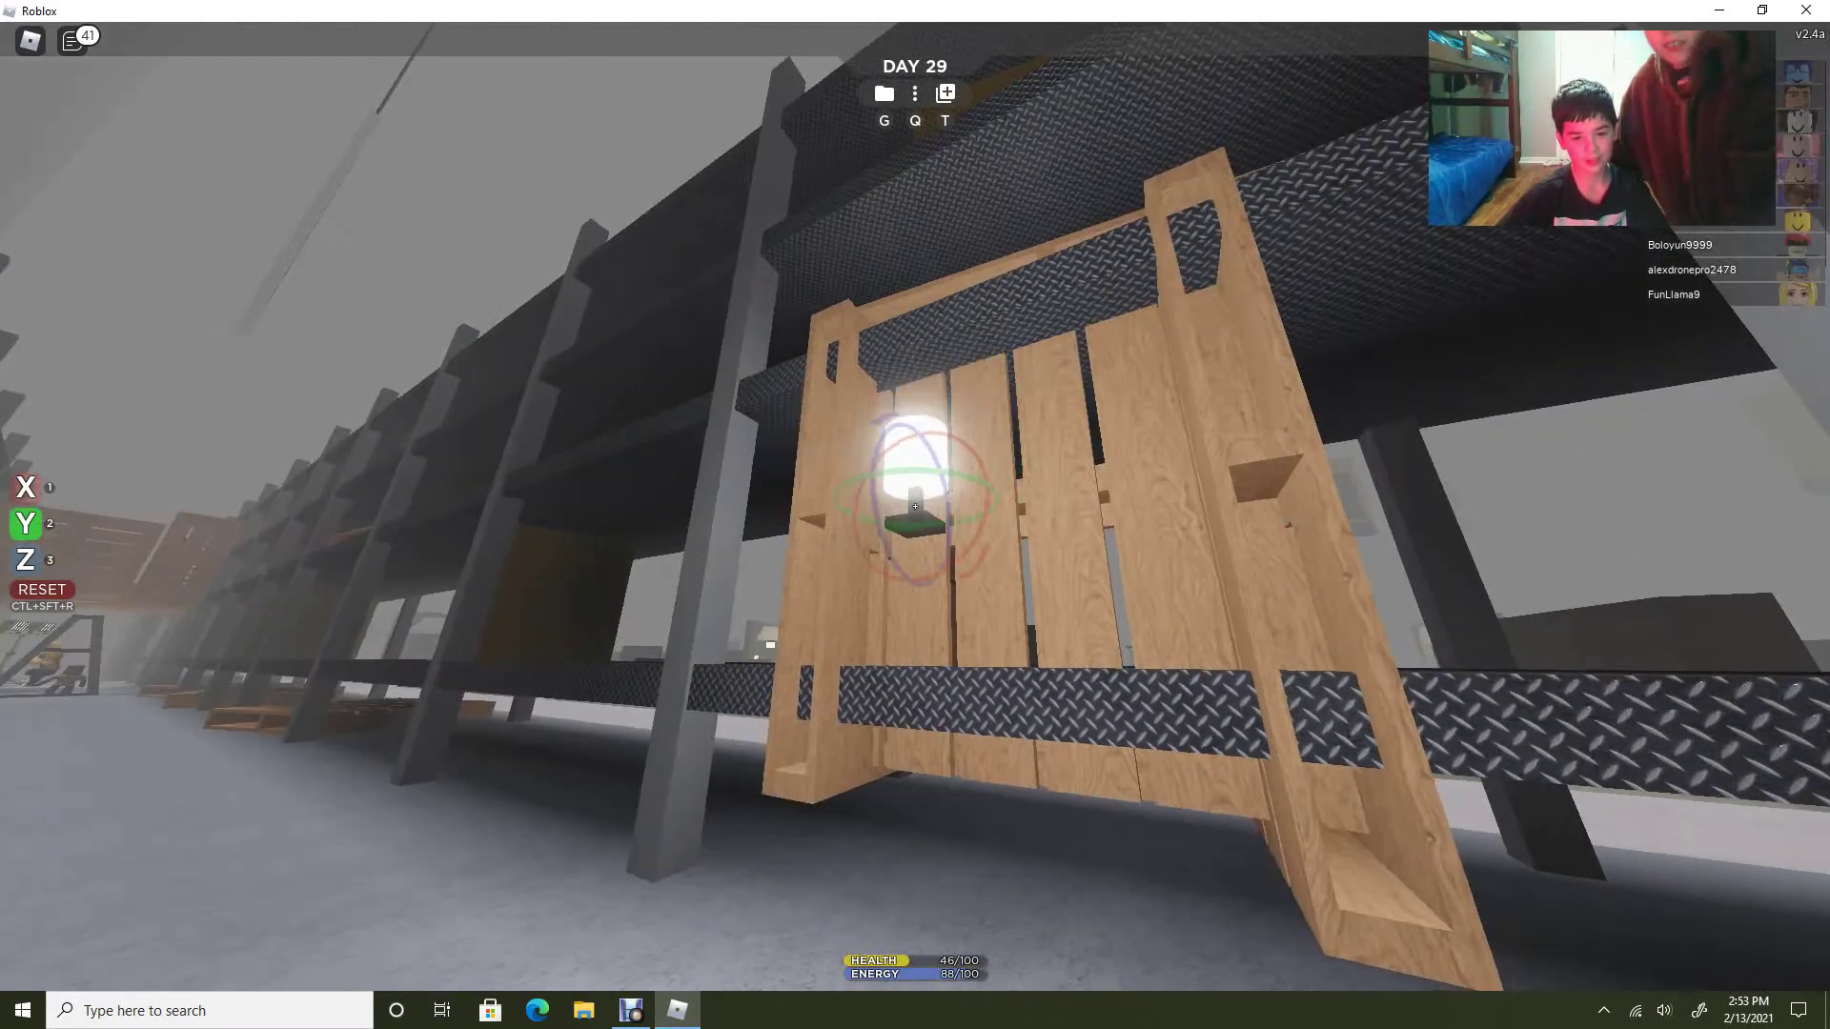
Carry the lamp down the aisle, up the ladder and stairs onto the pallet base.
key("w")
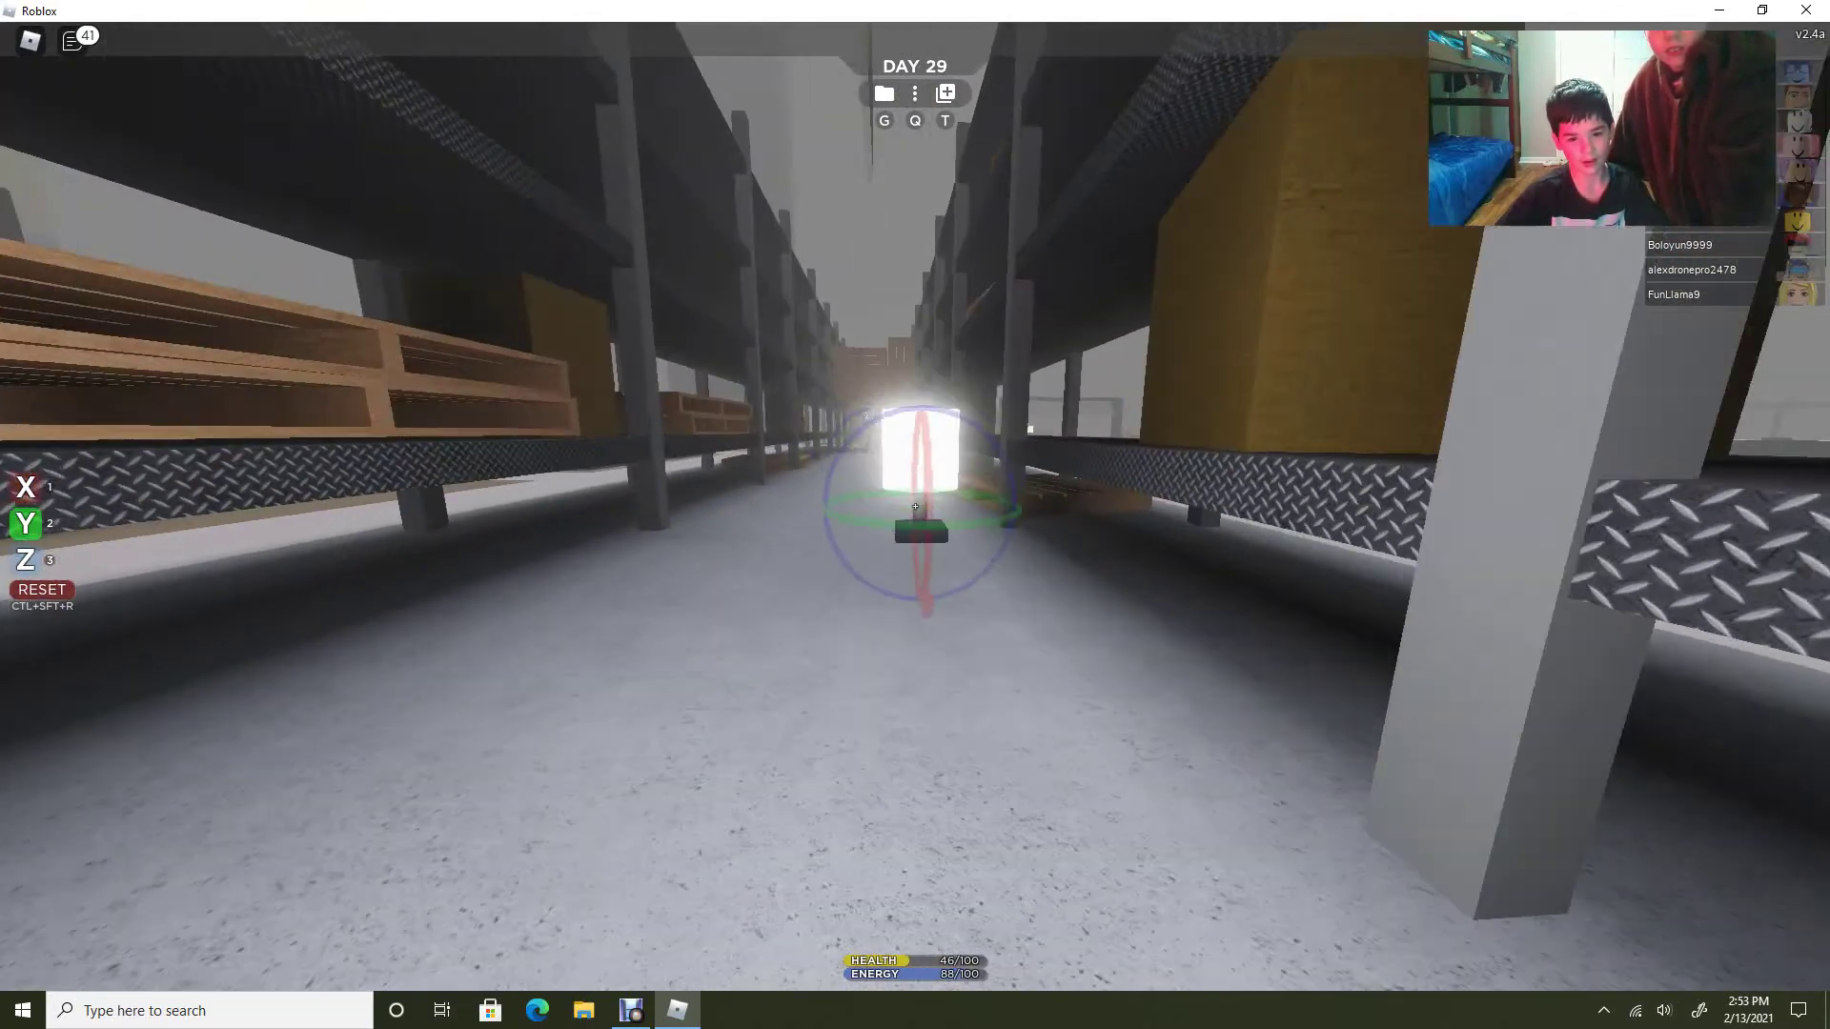
key("w")
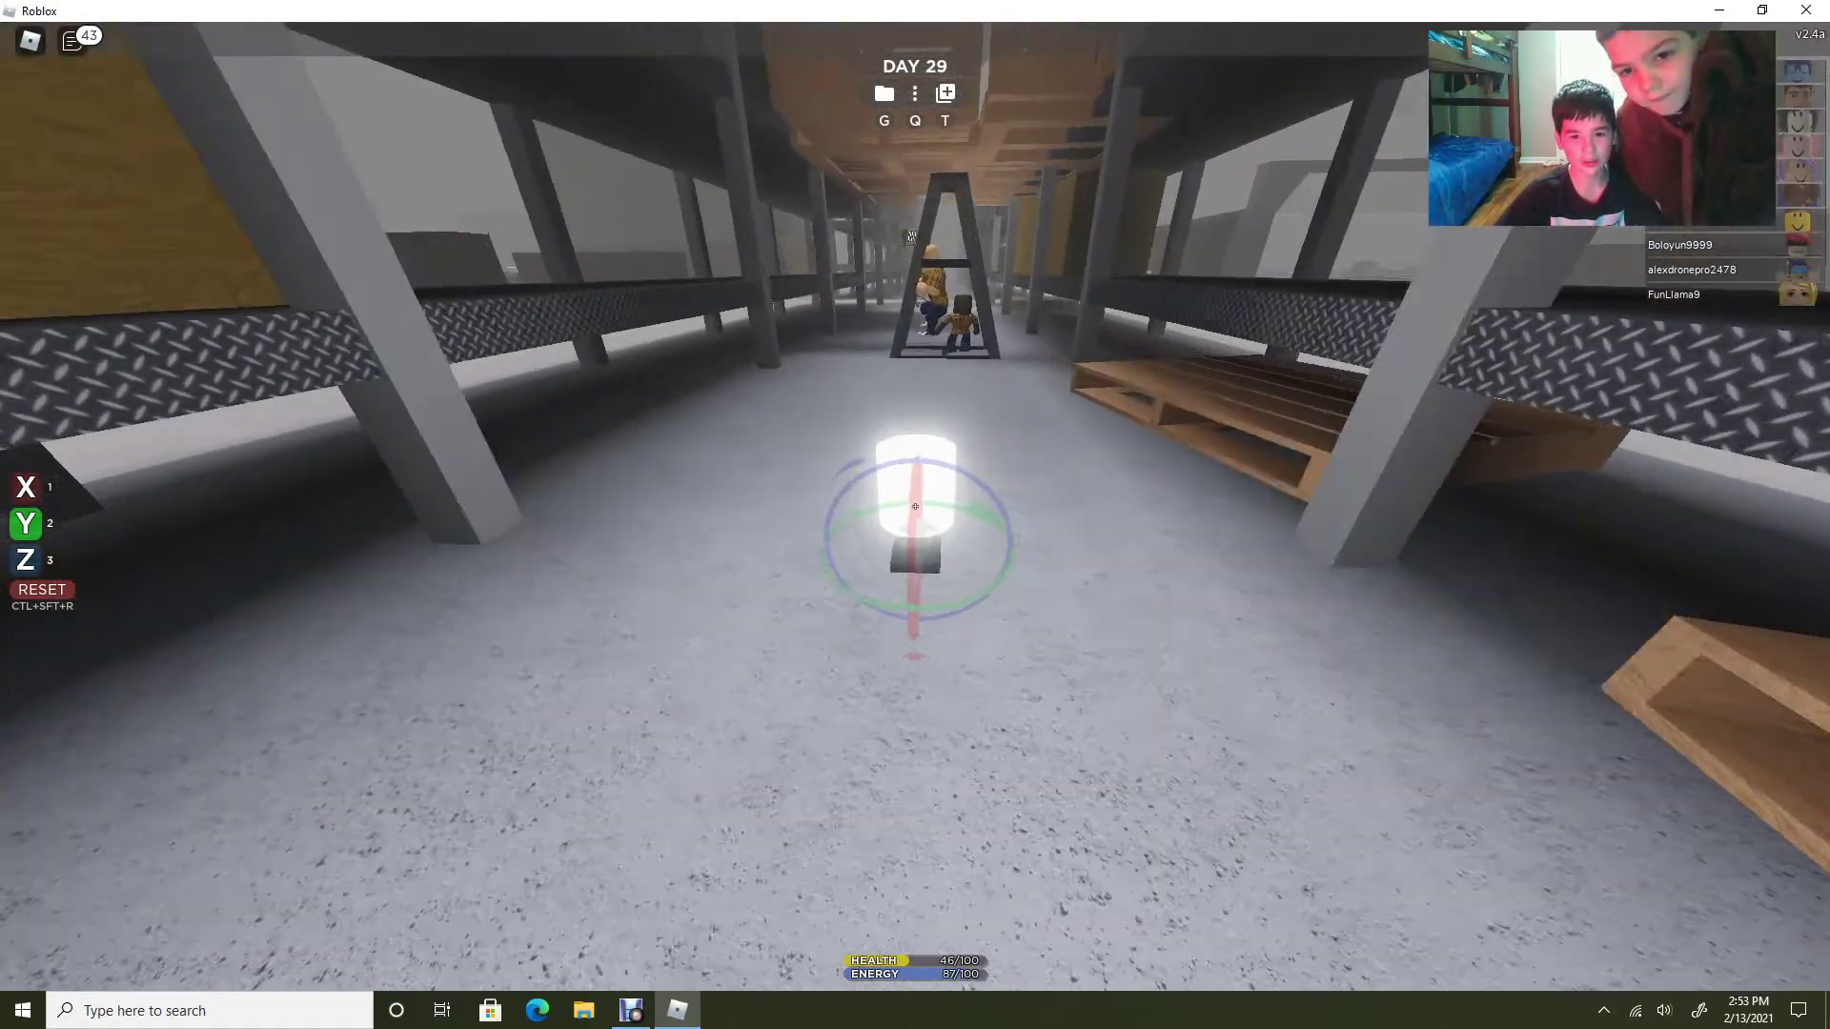
key("w")
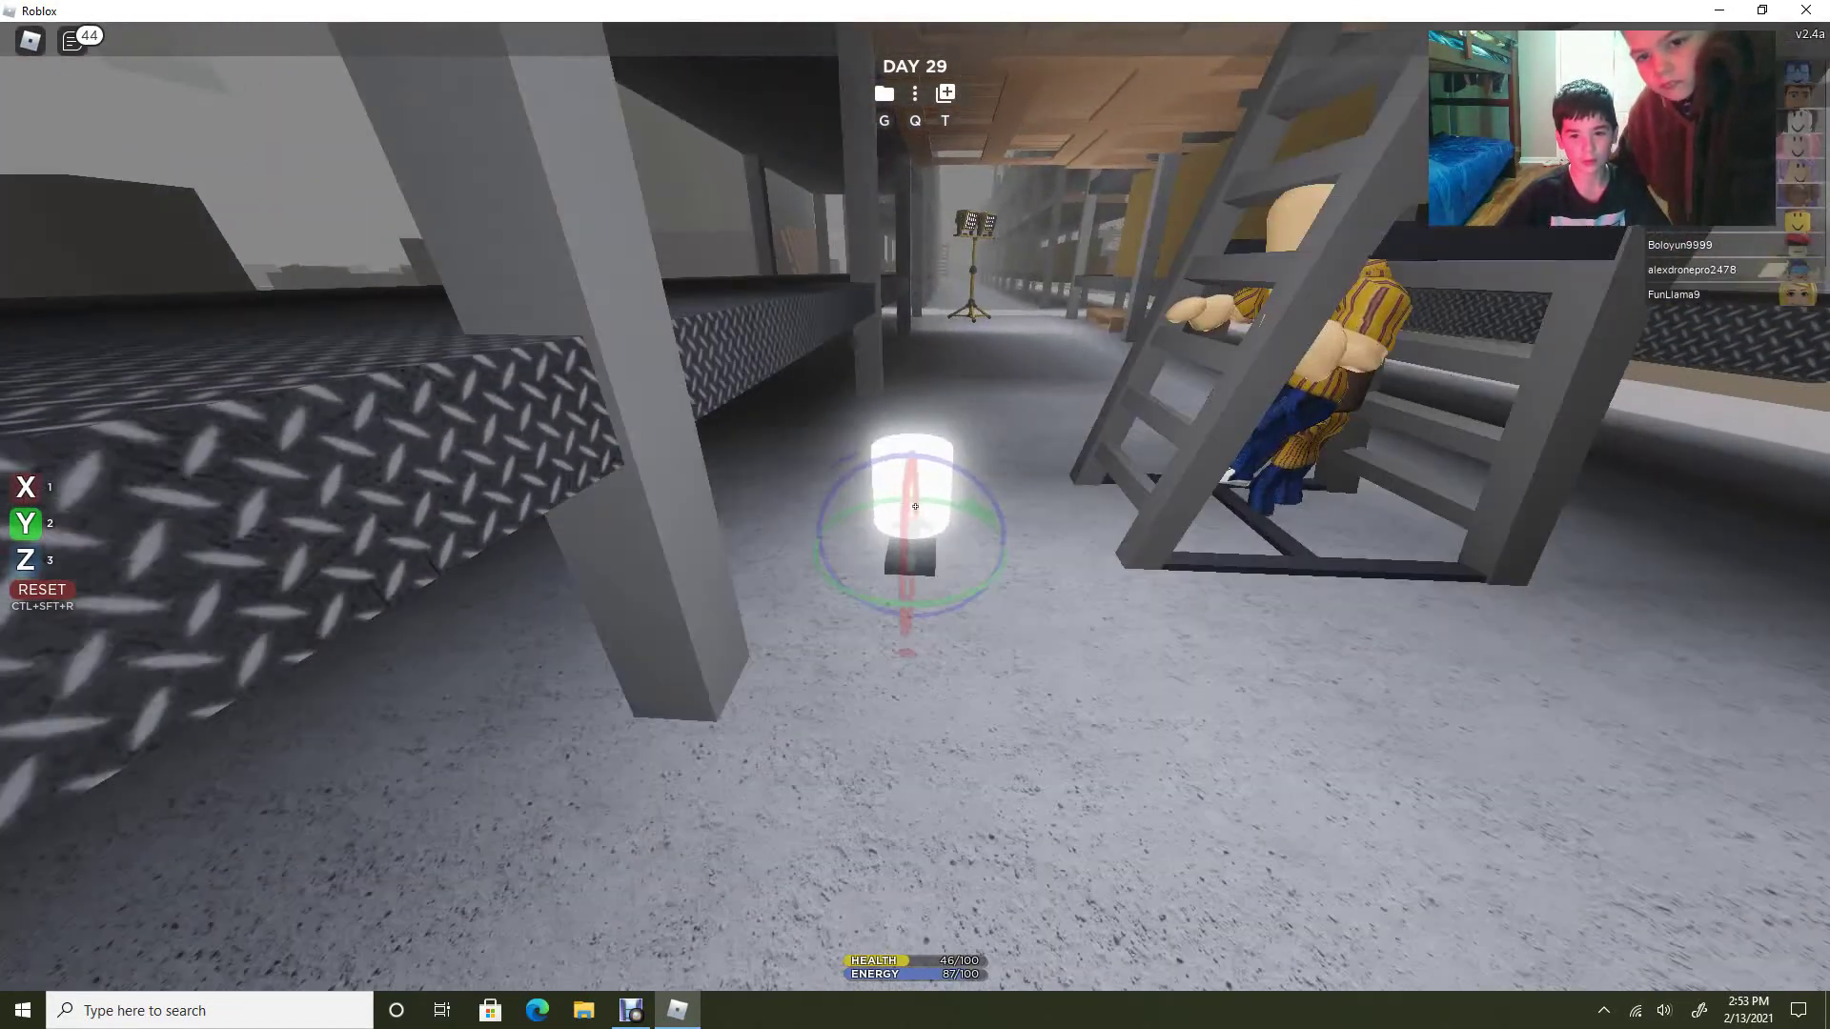
key("w")
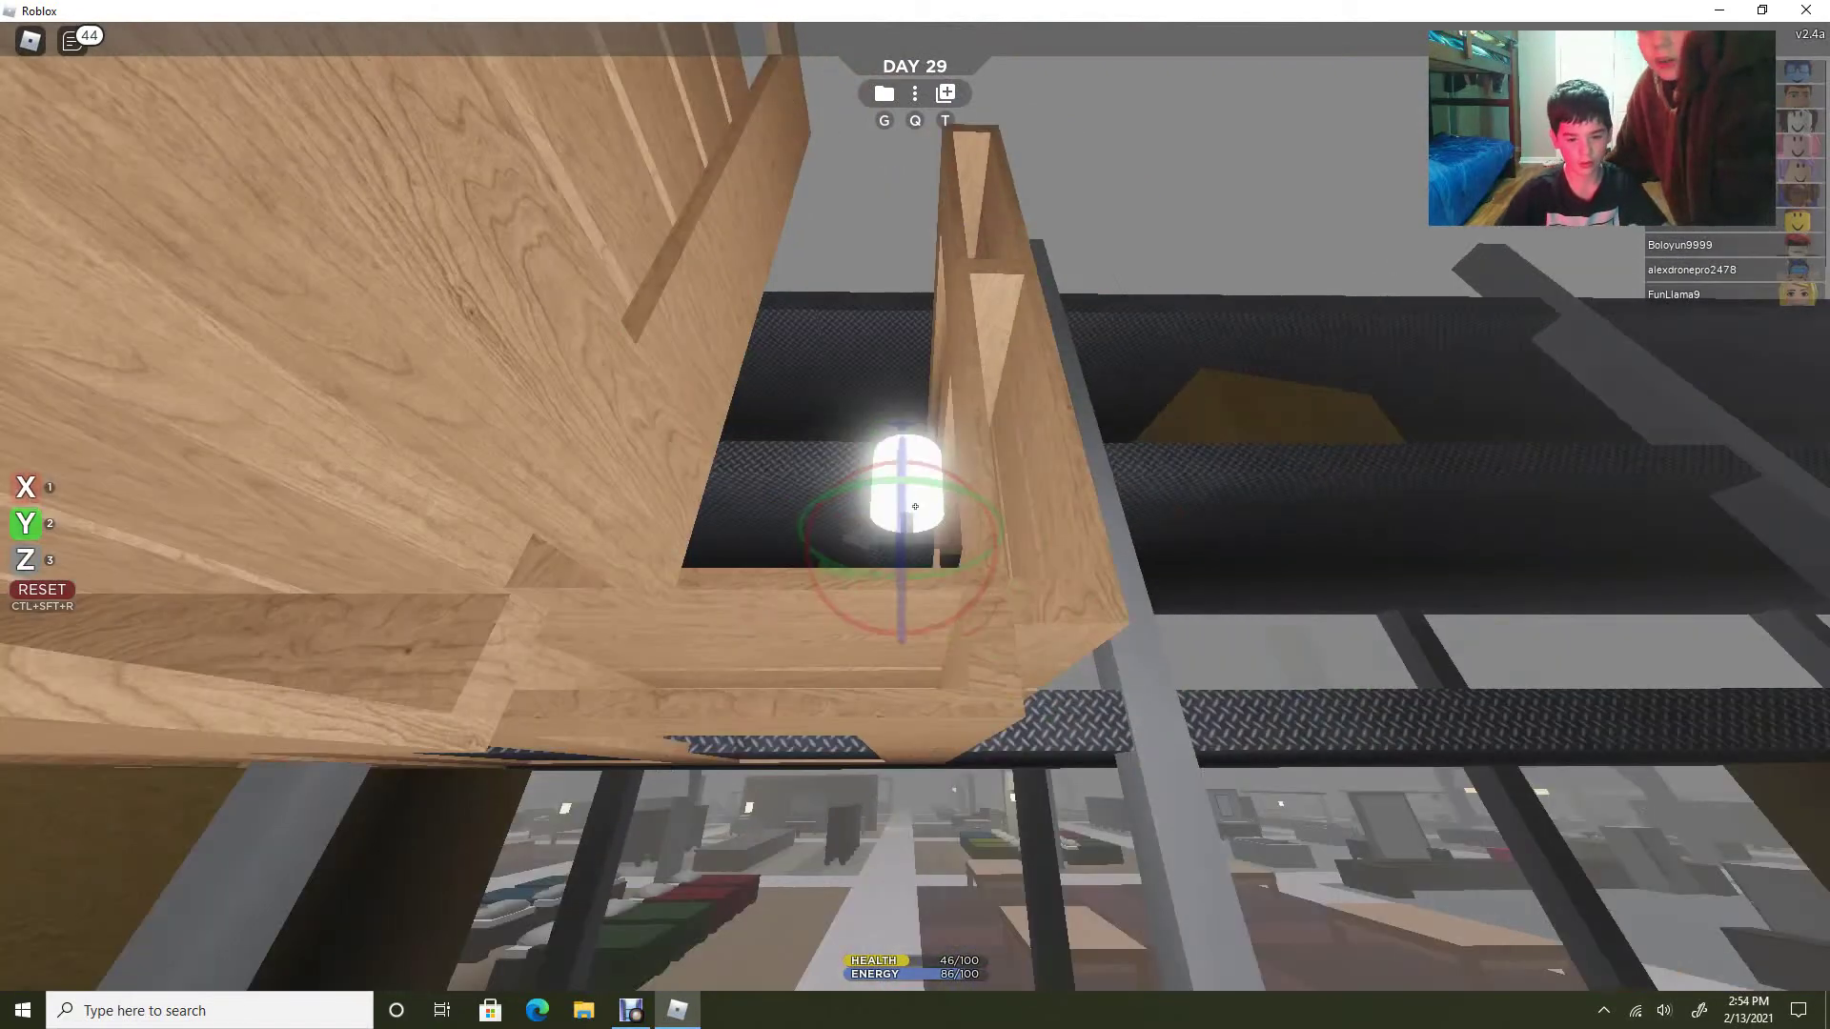
key("w")
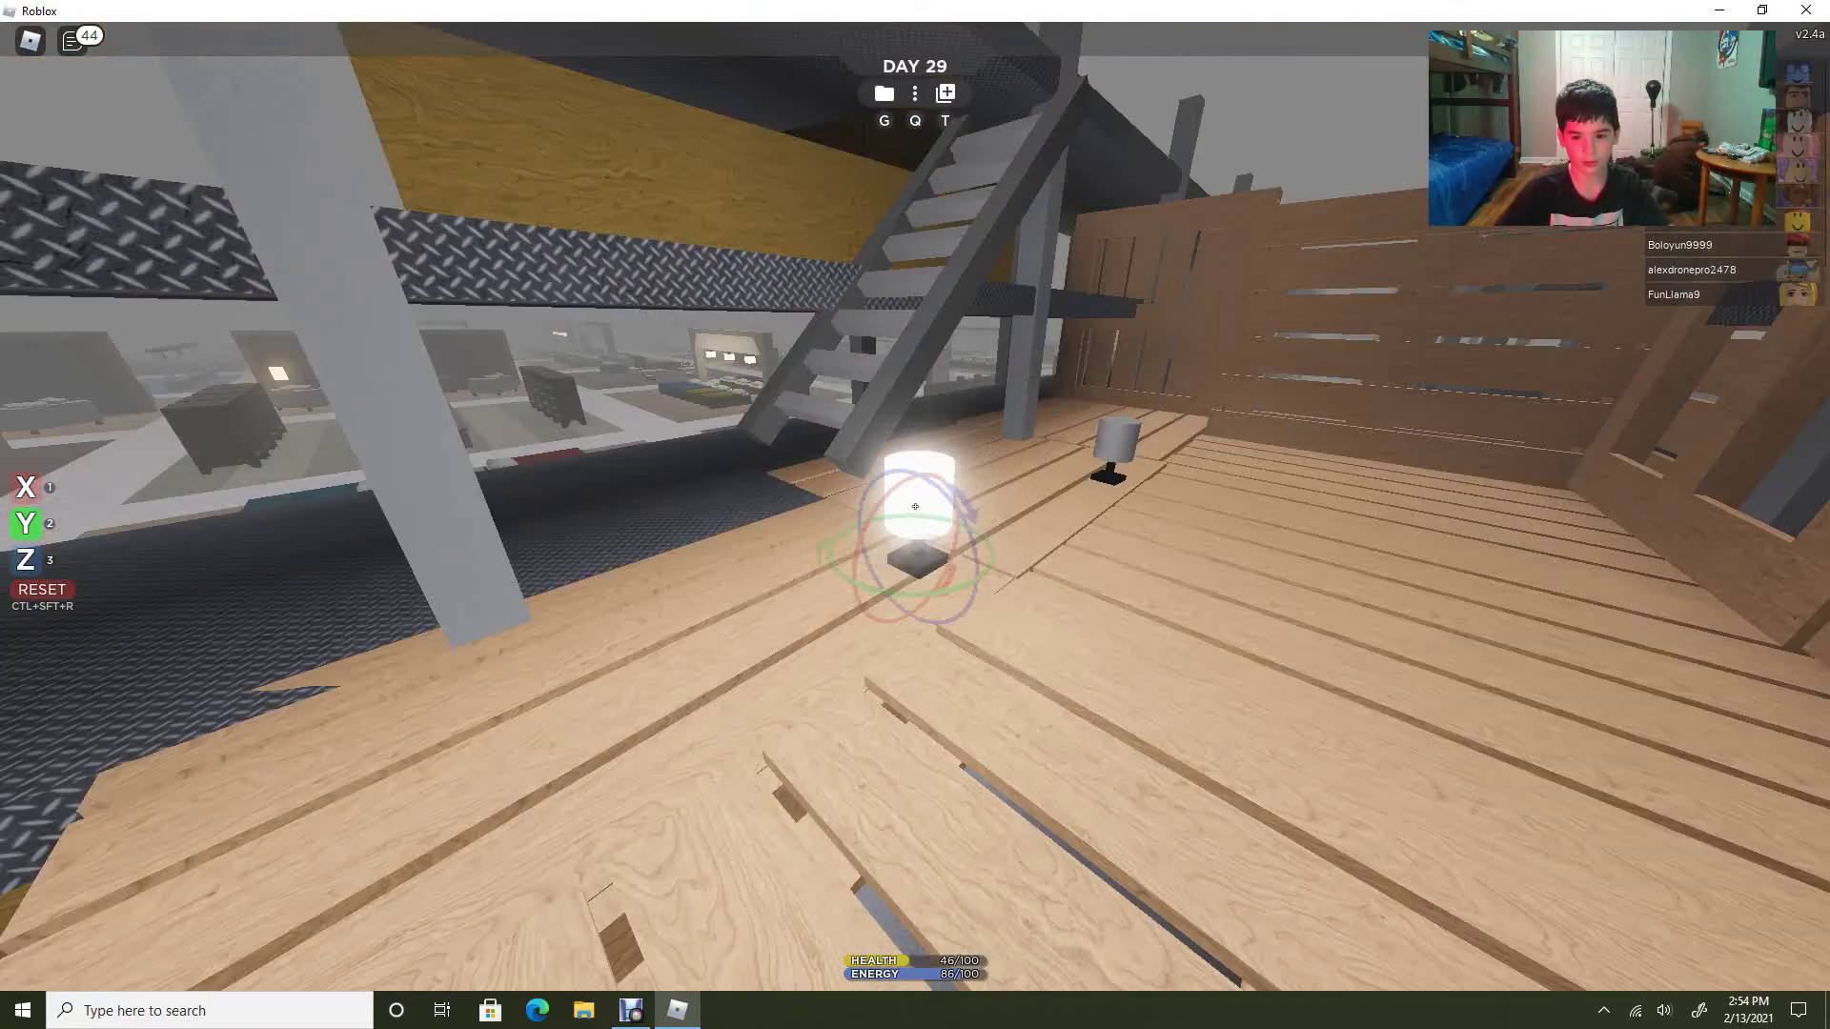
key("w")
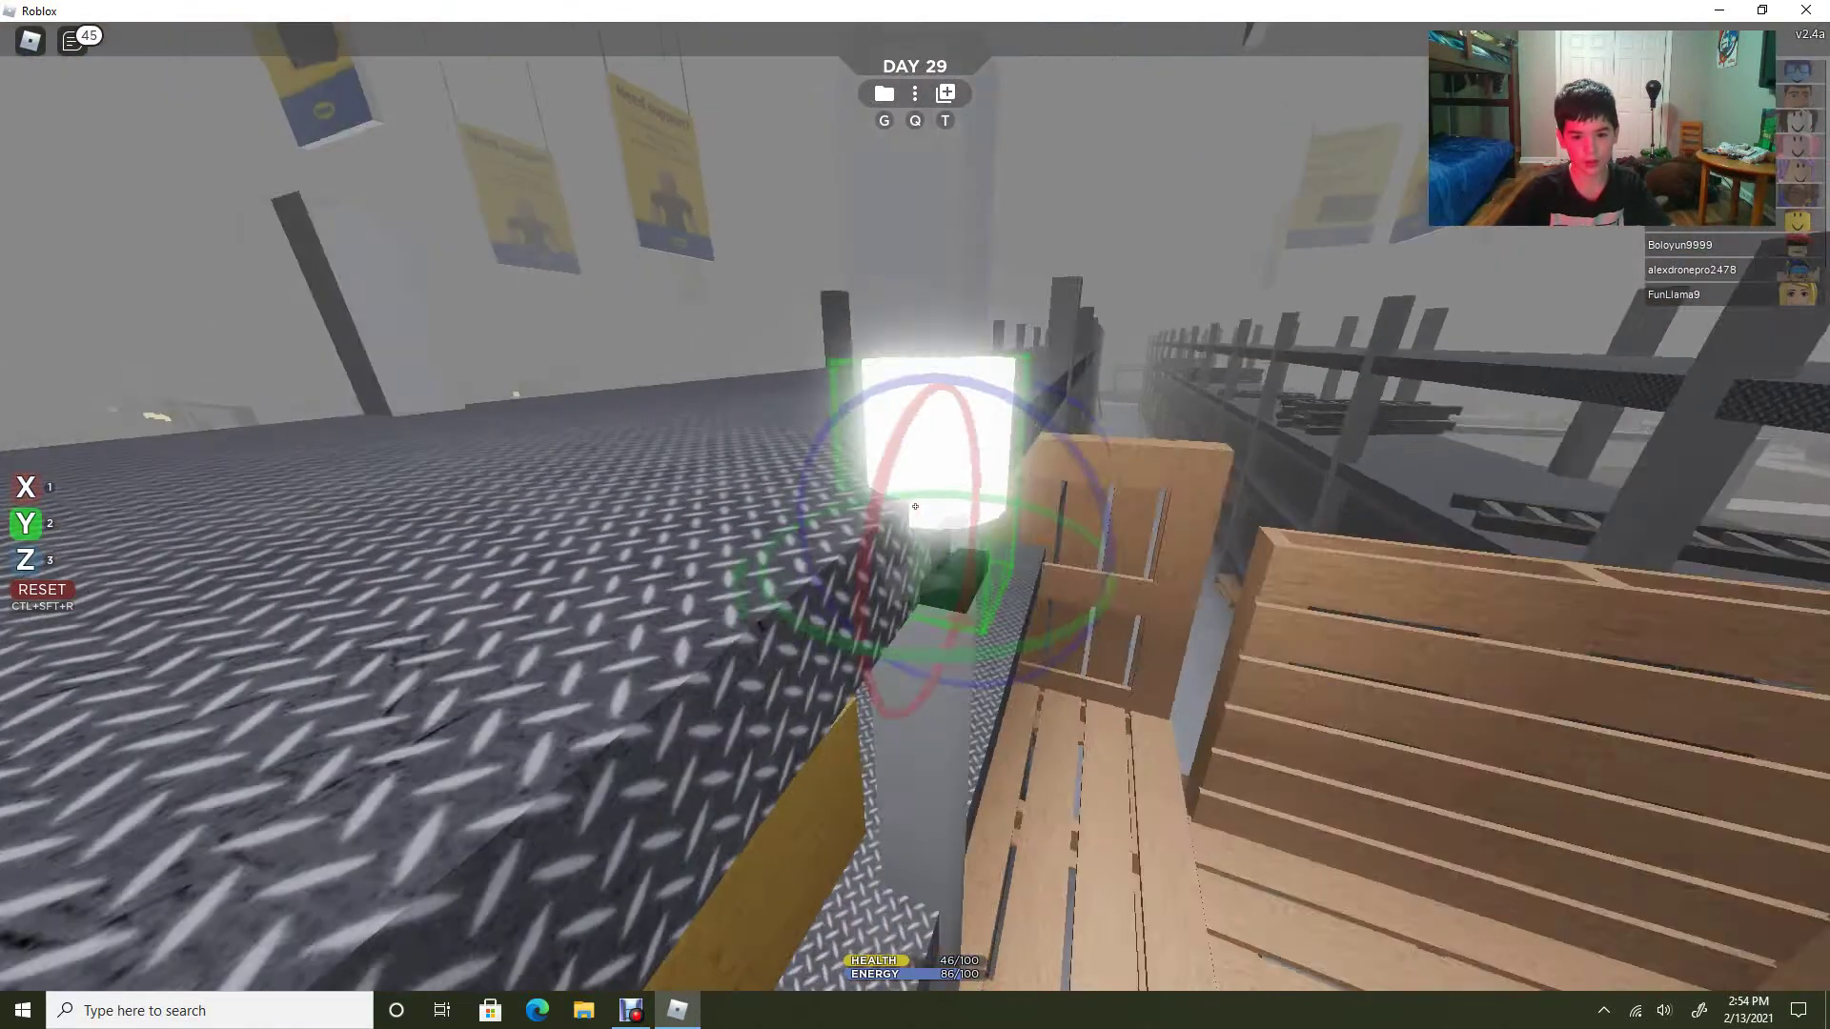
key("w")
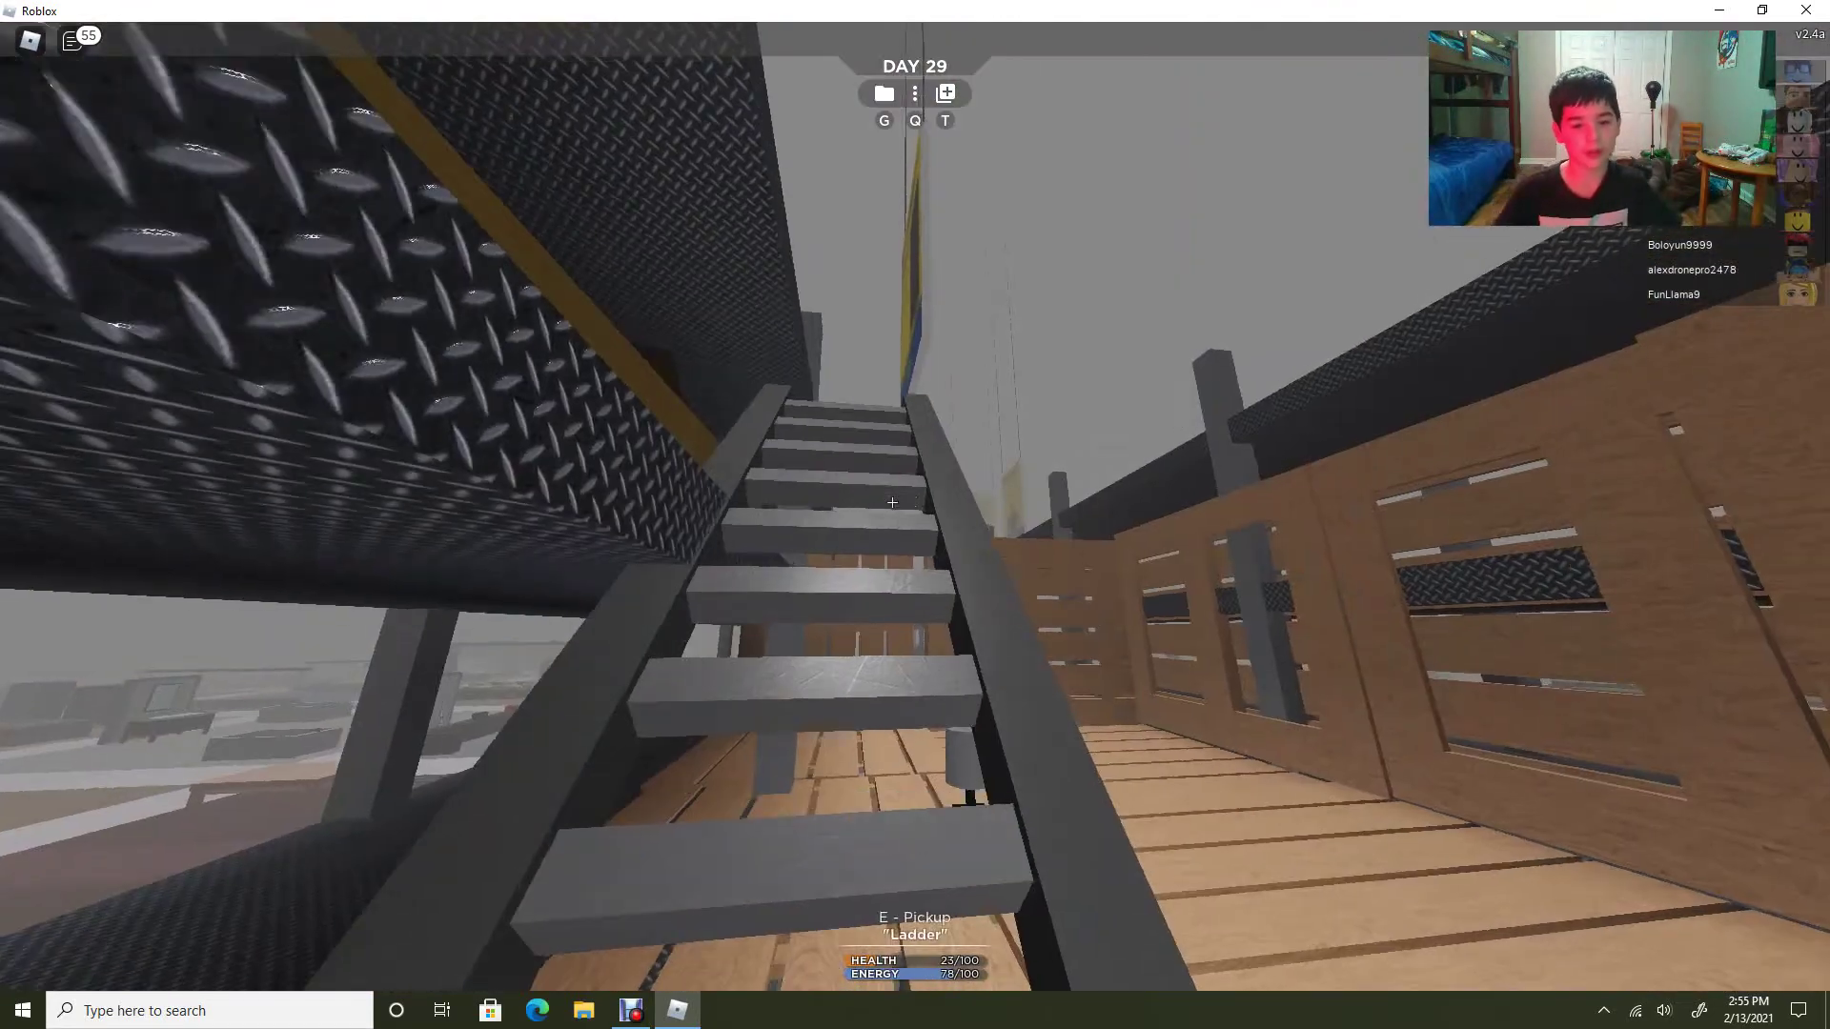
Pick up the ladder and walk across the pallet floor onto the steel shelf walkway.
key("e")
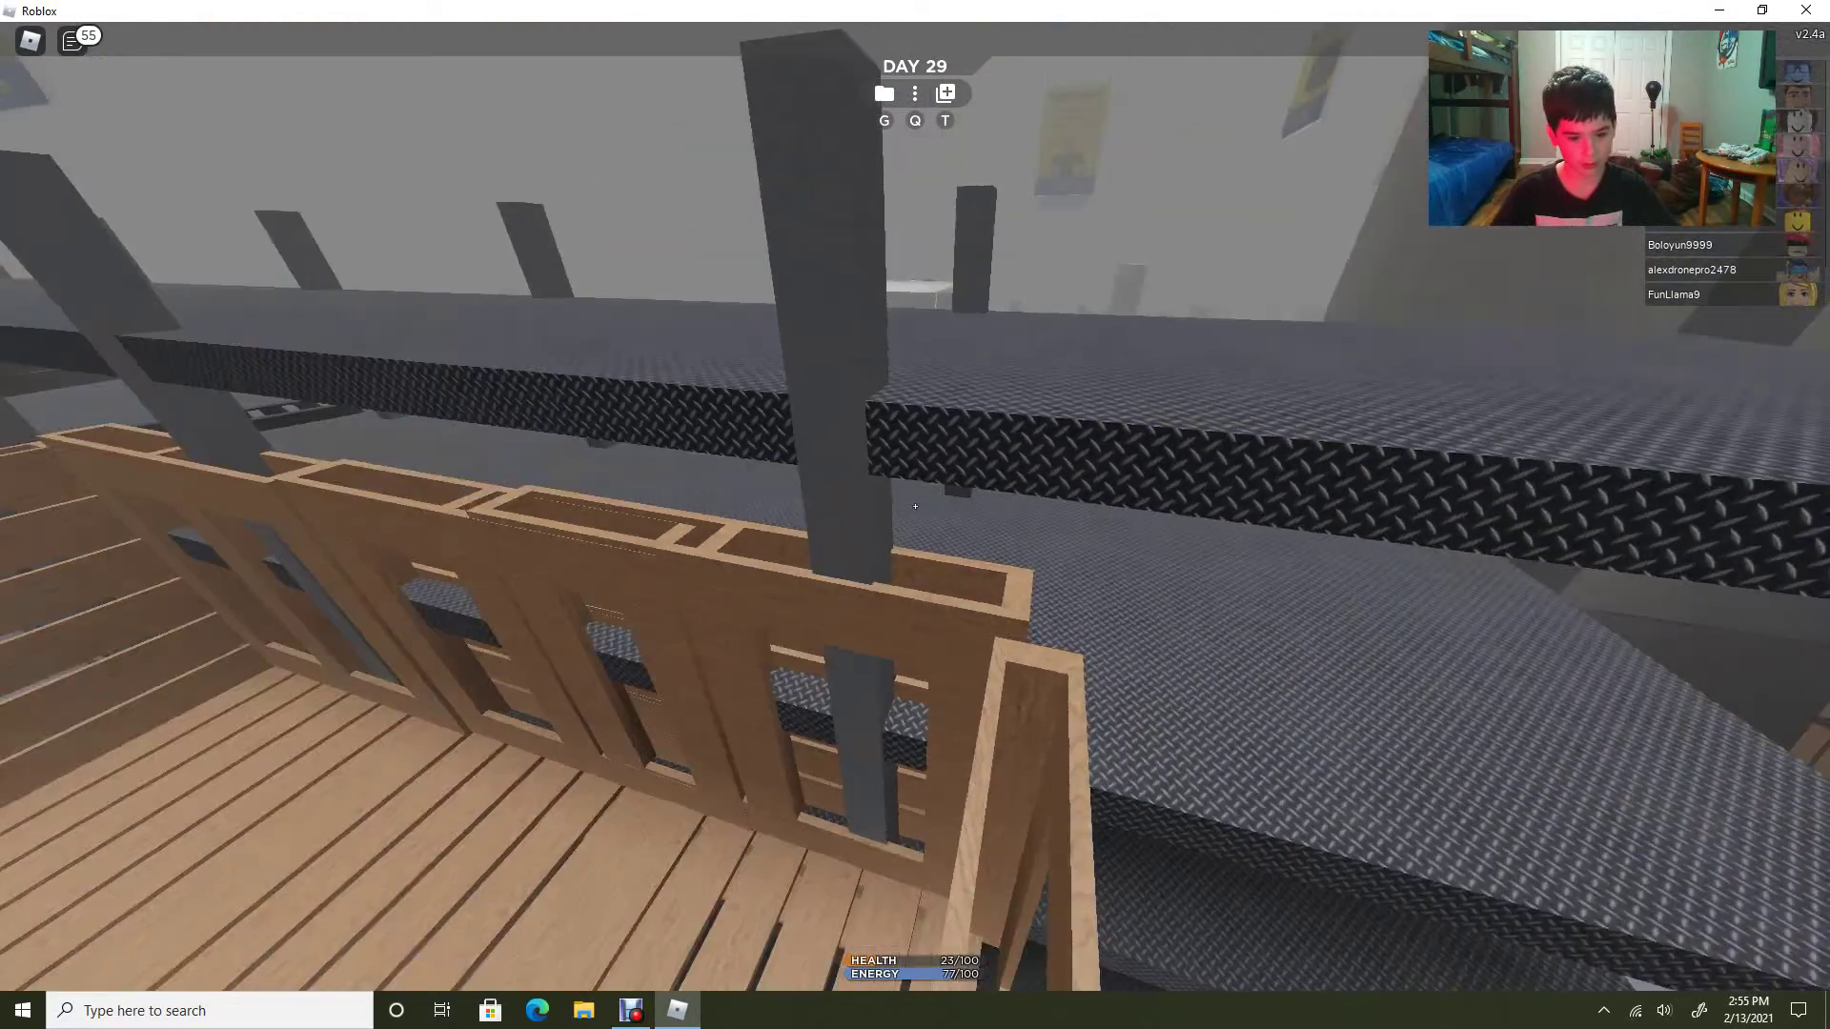
key("w")
key("w")
key("w")
key("w")
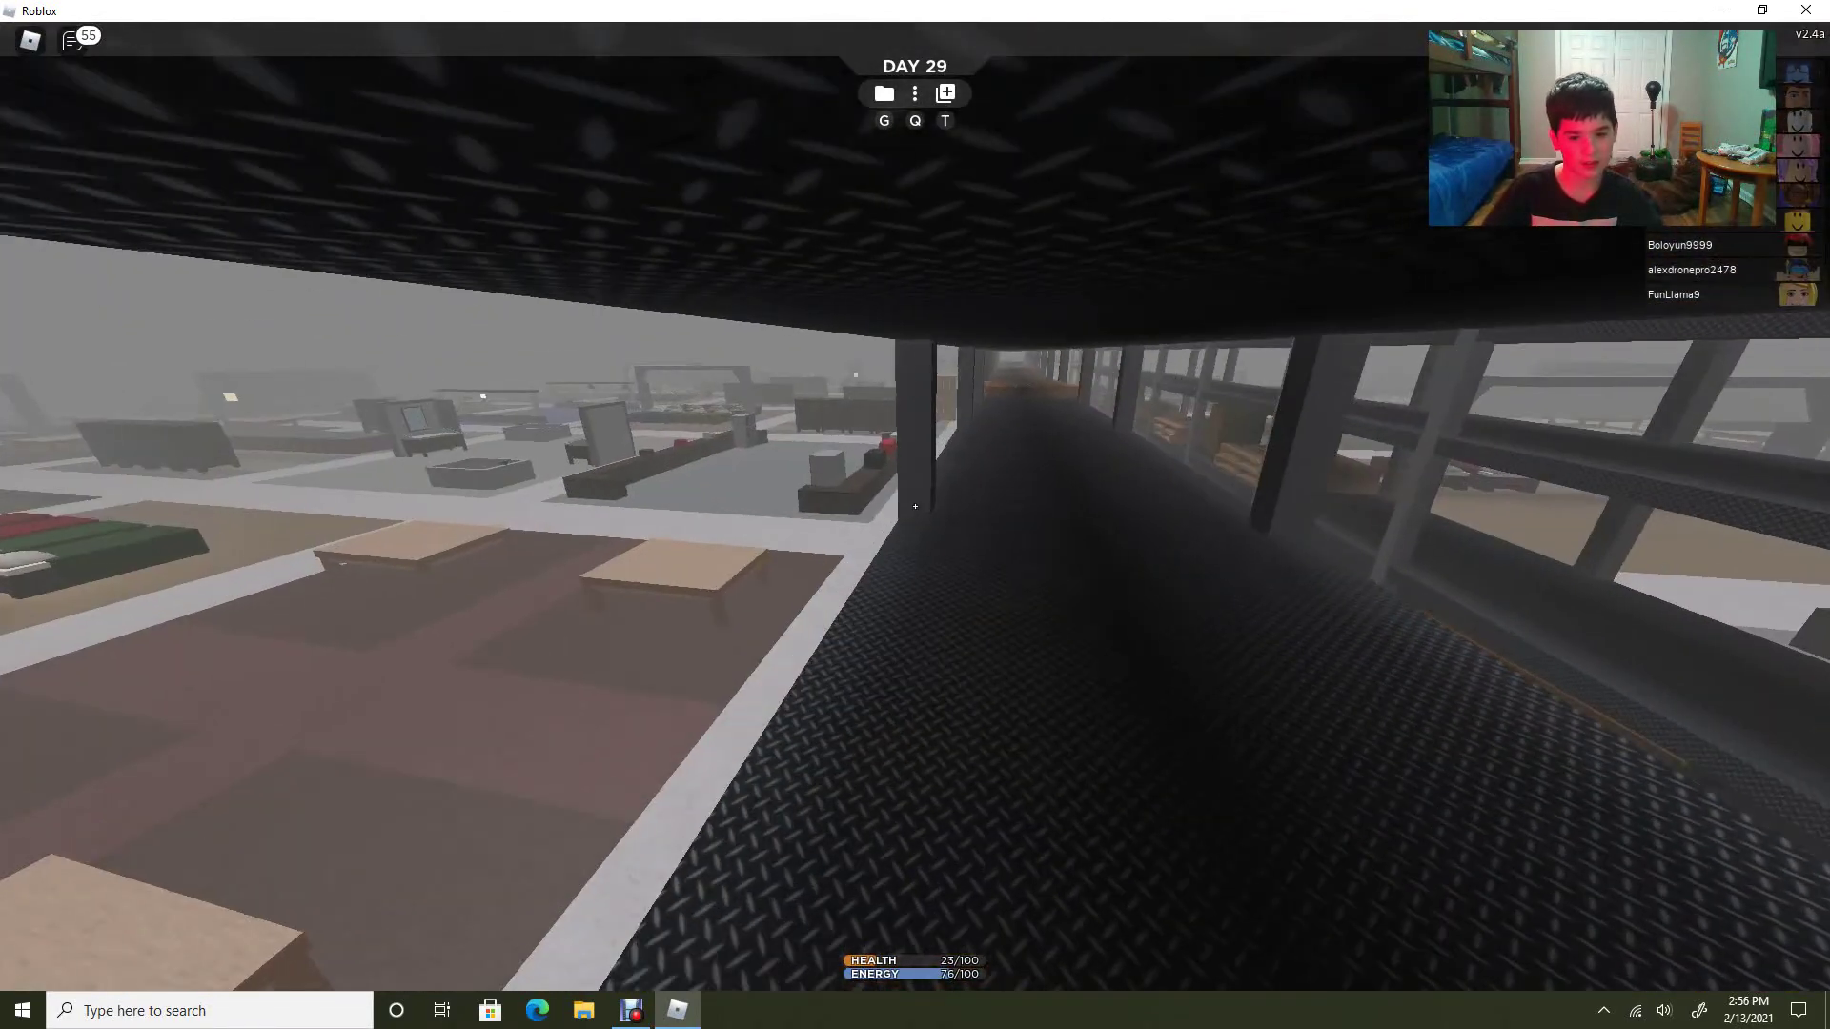
Walk down the walkway, pick up a pallet and turn it upright as another enclosure wall.
key("w")
key("w")
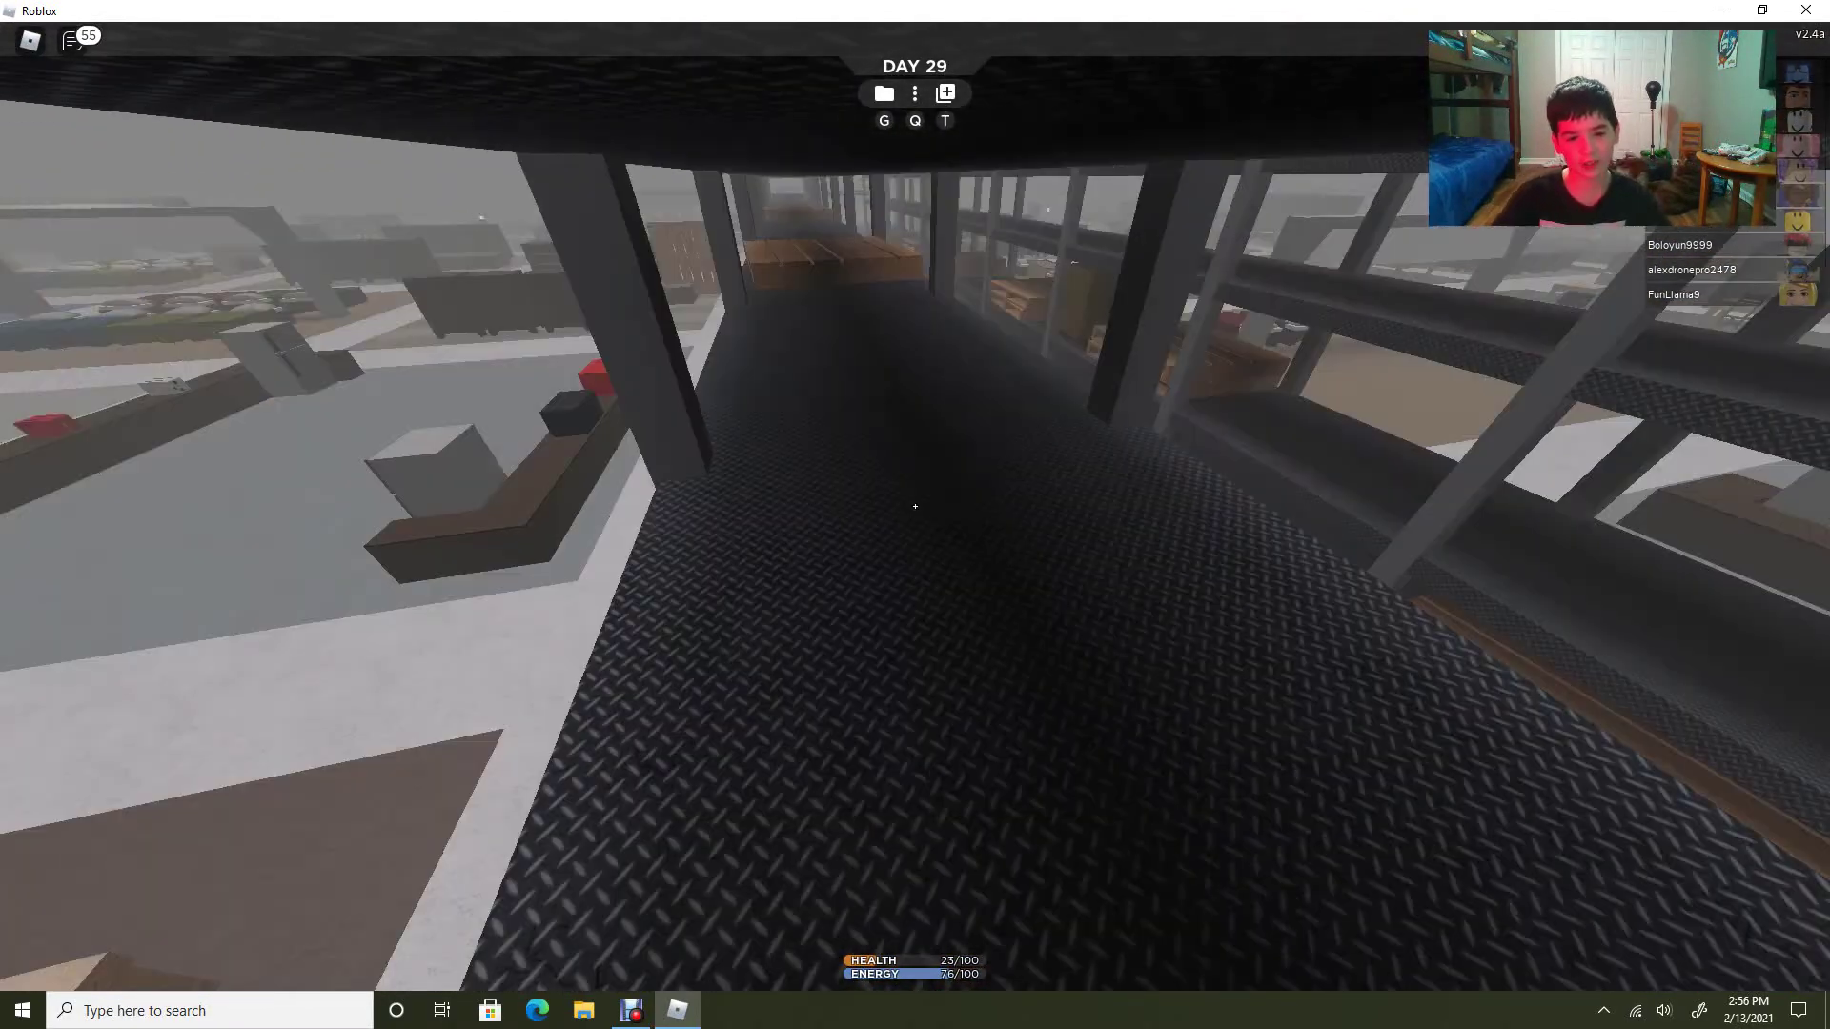
key("w")
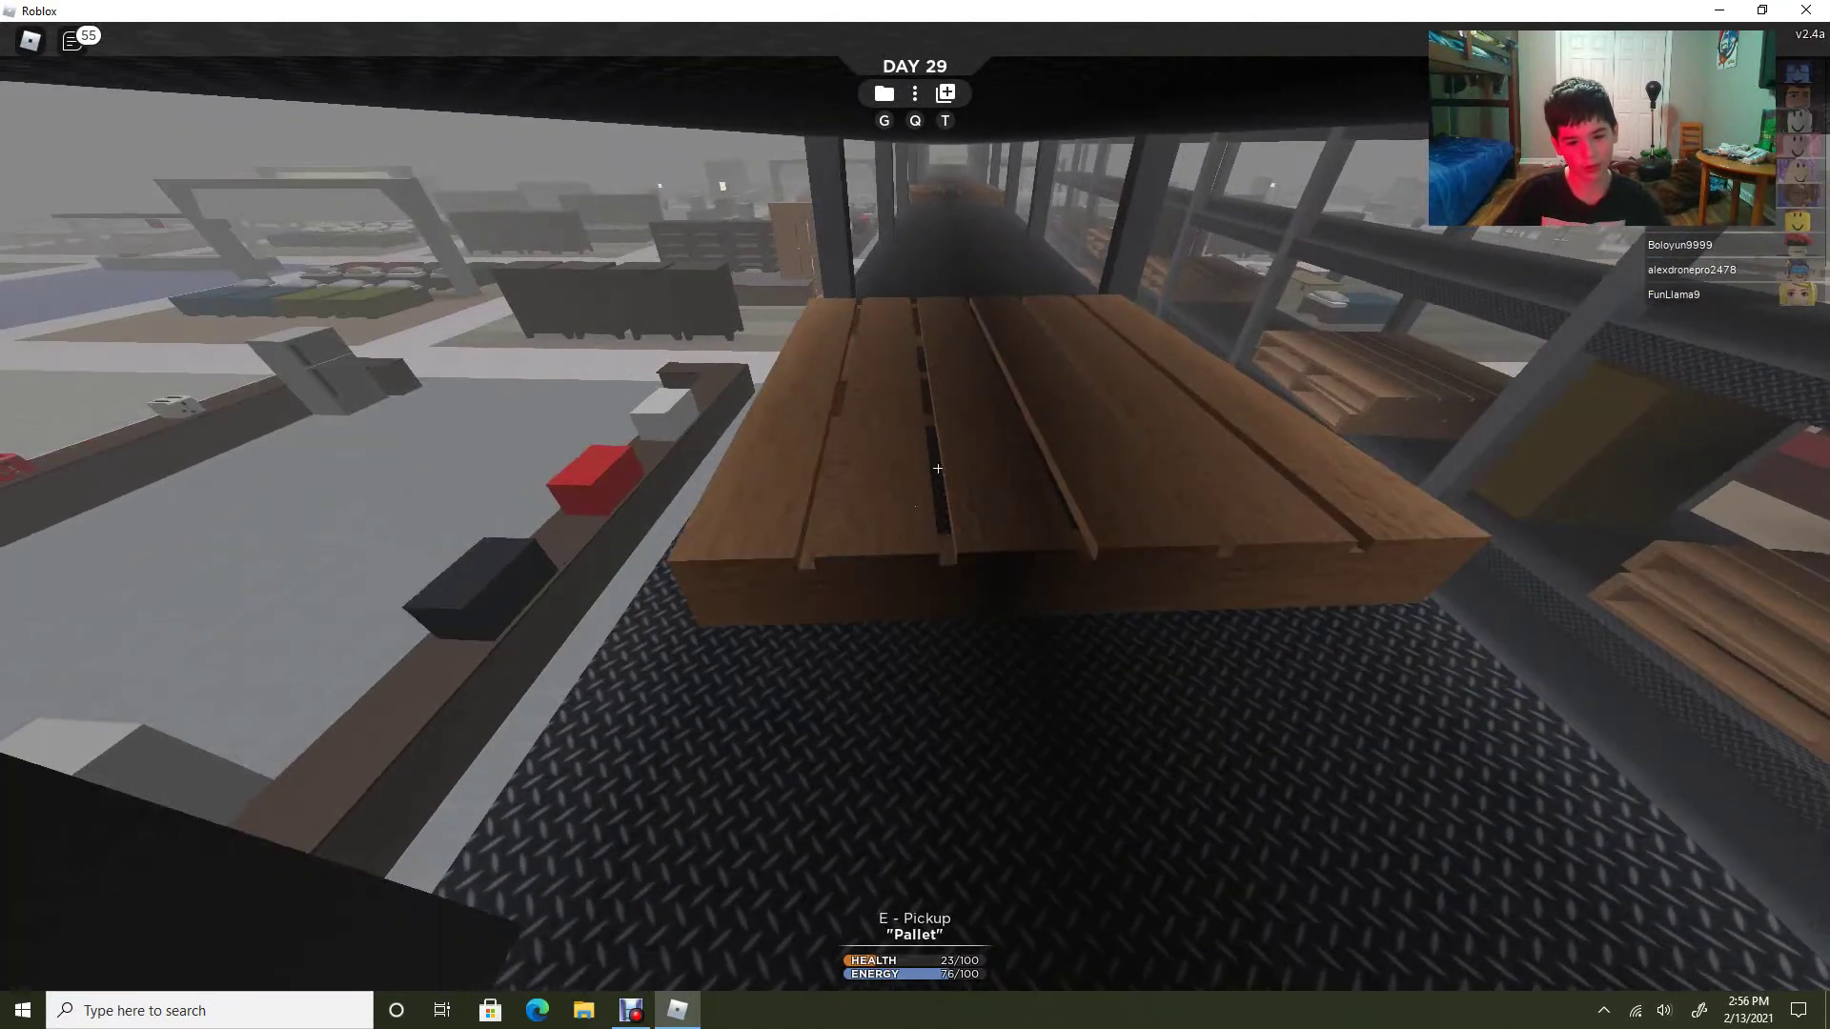
key("e")
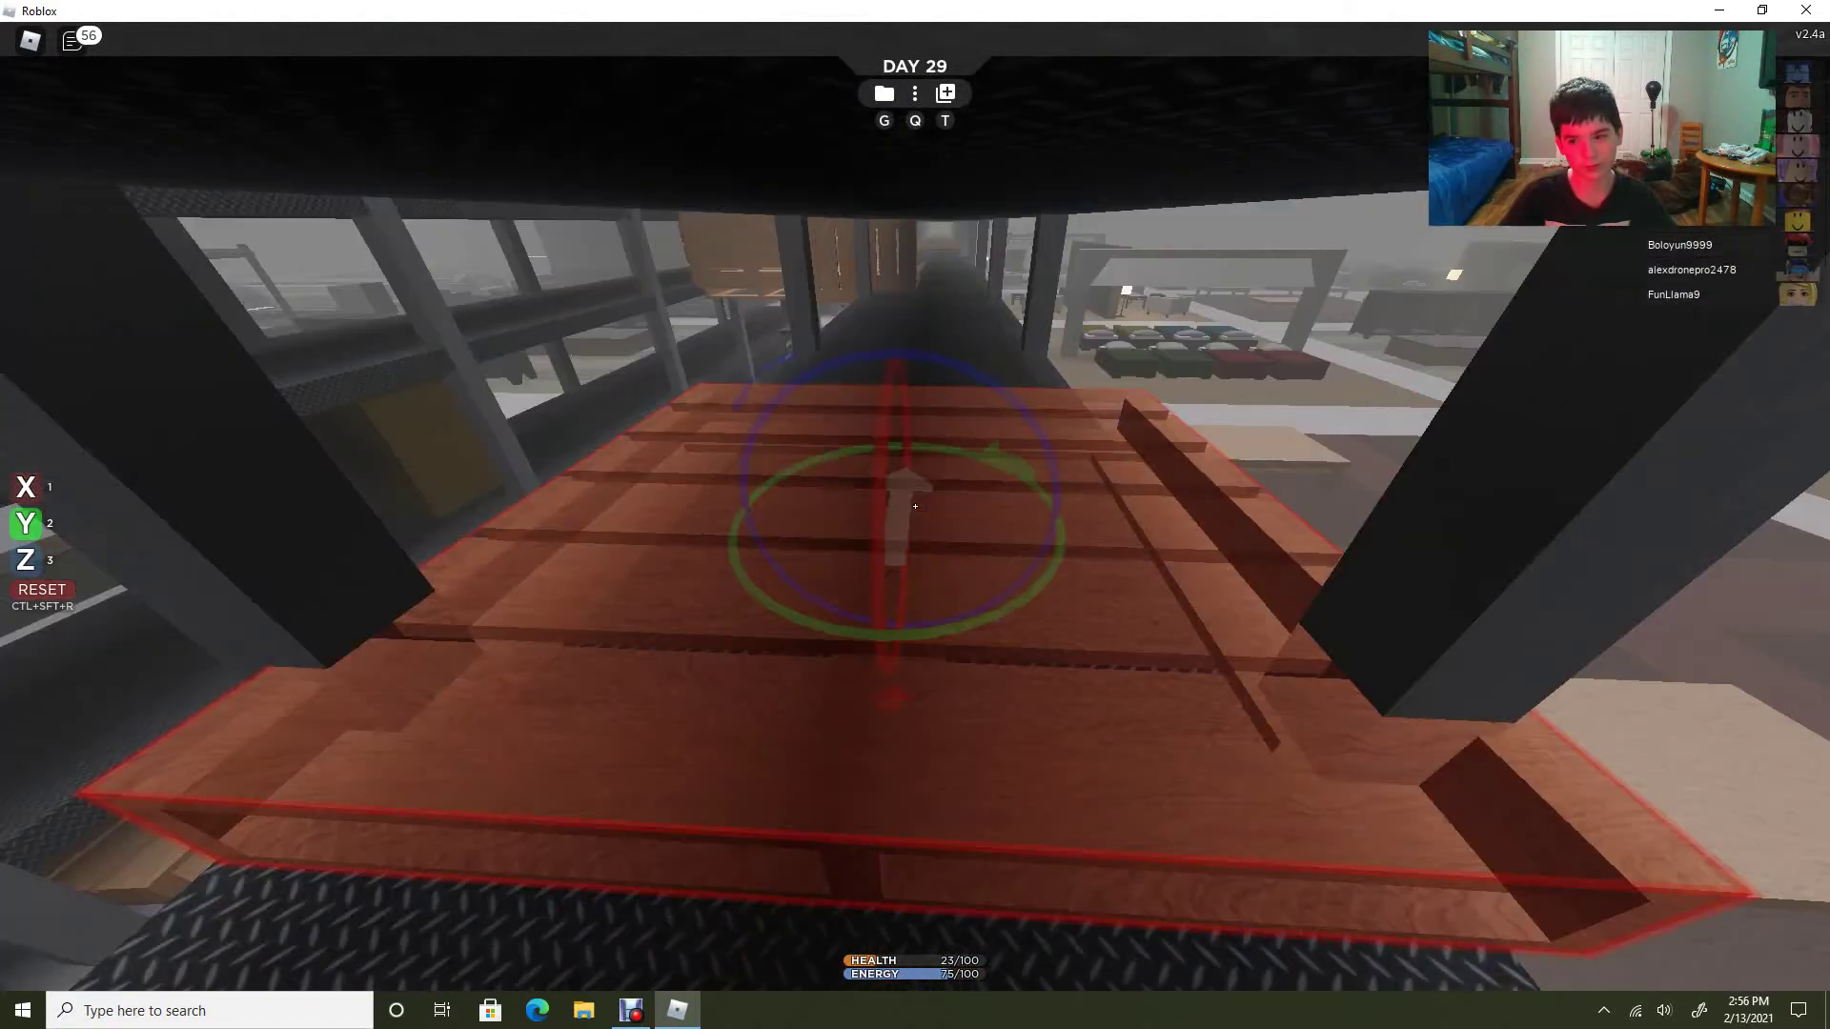
key("a")
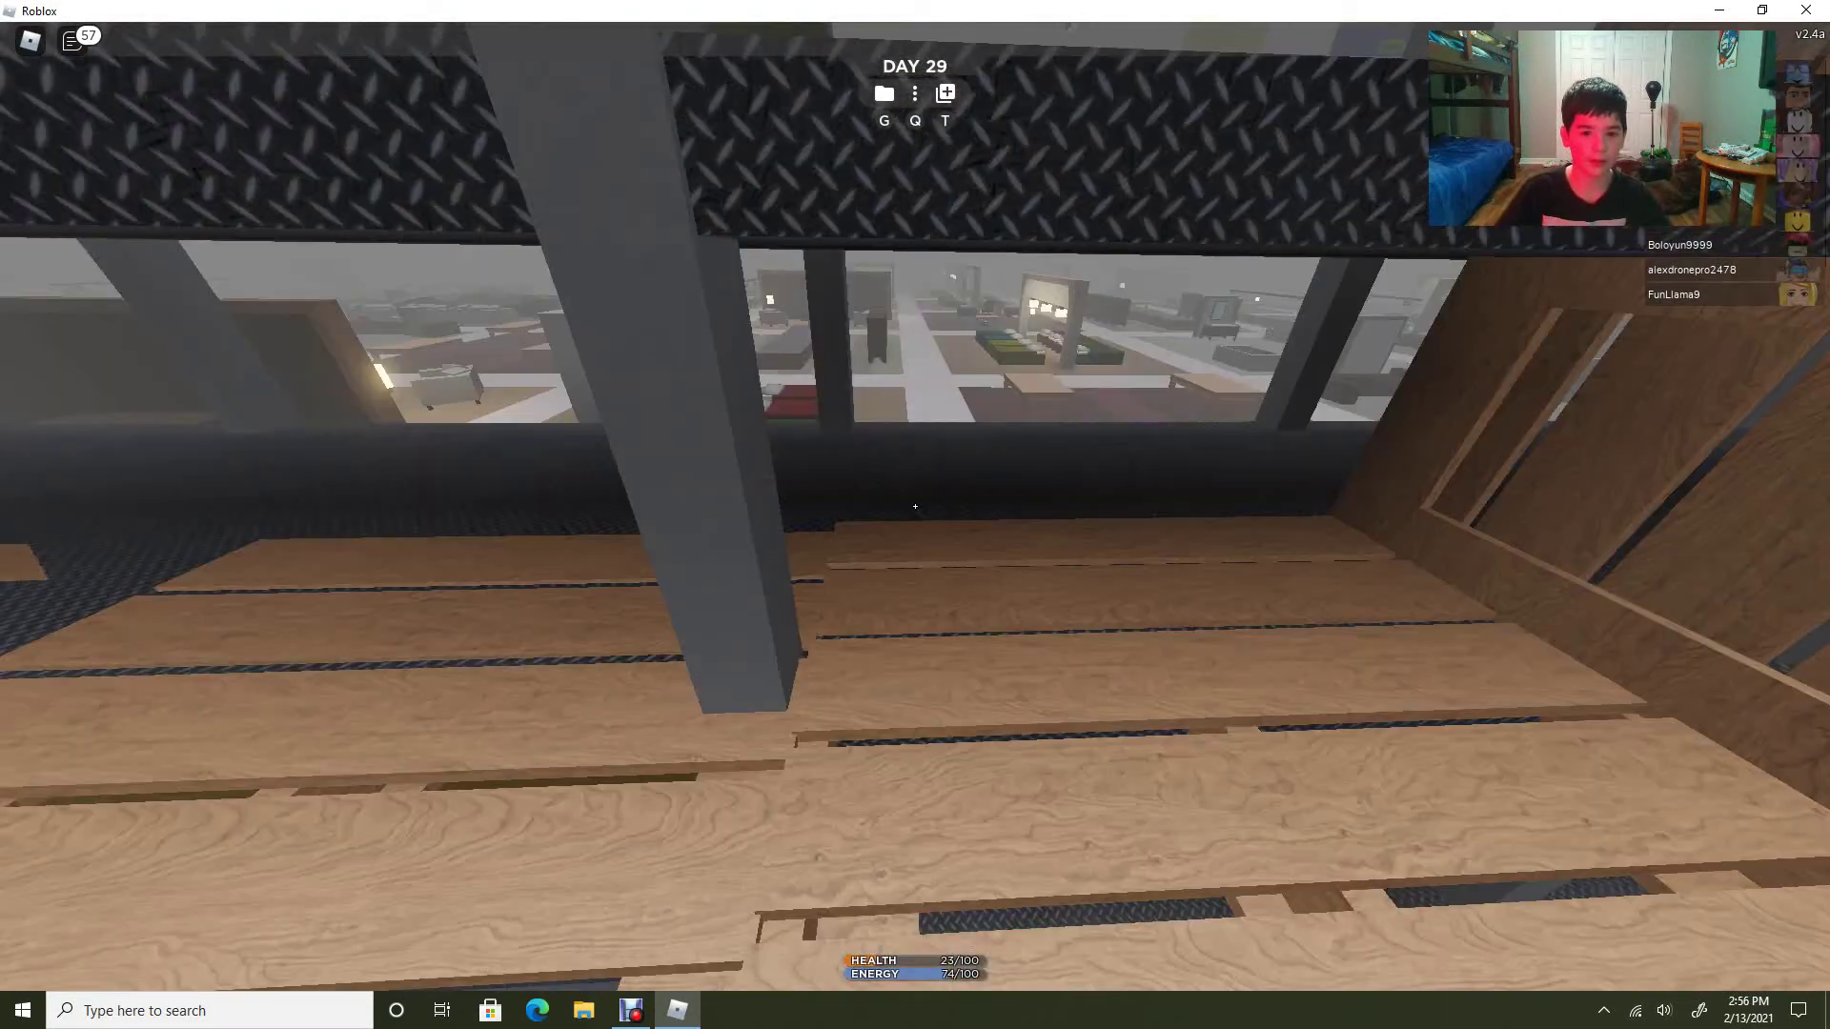
Create a waypoint named 'home' at the shelf-top pallet base from the Waypoints panel.
key("g")
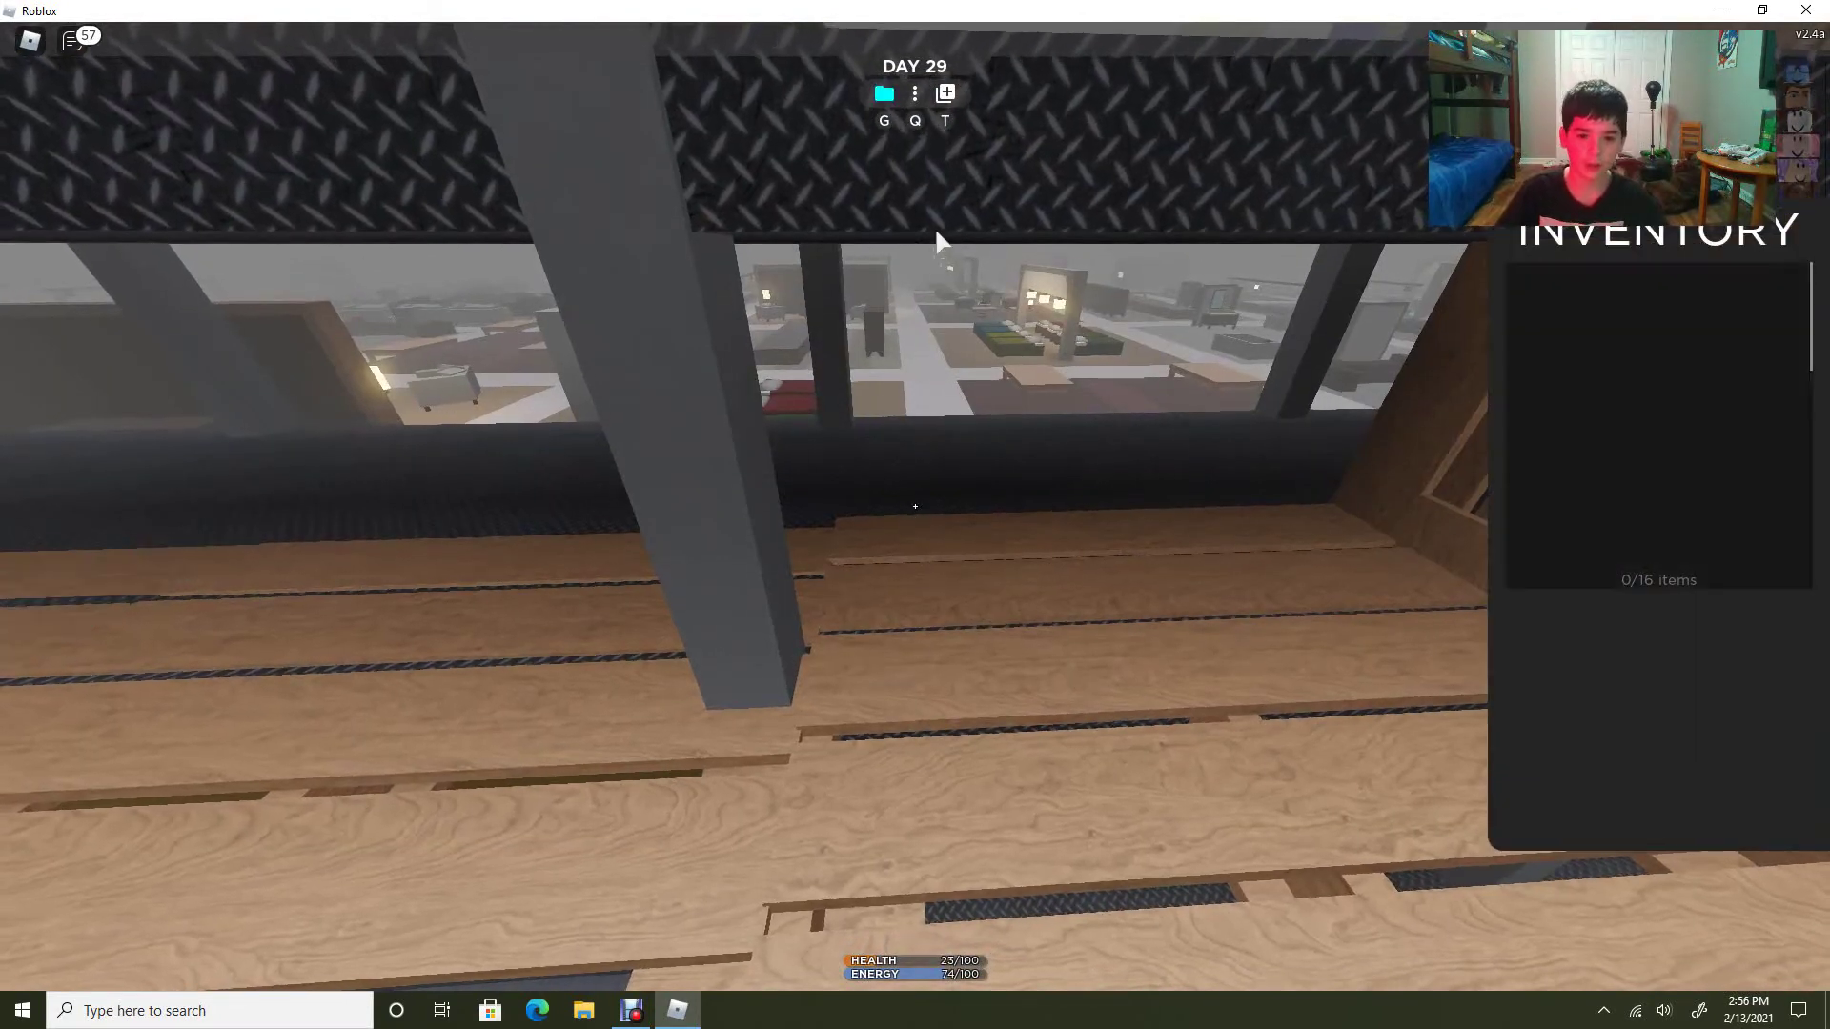
key("g")
key("t")
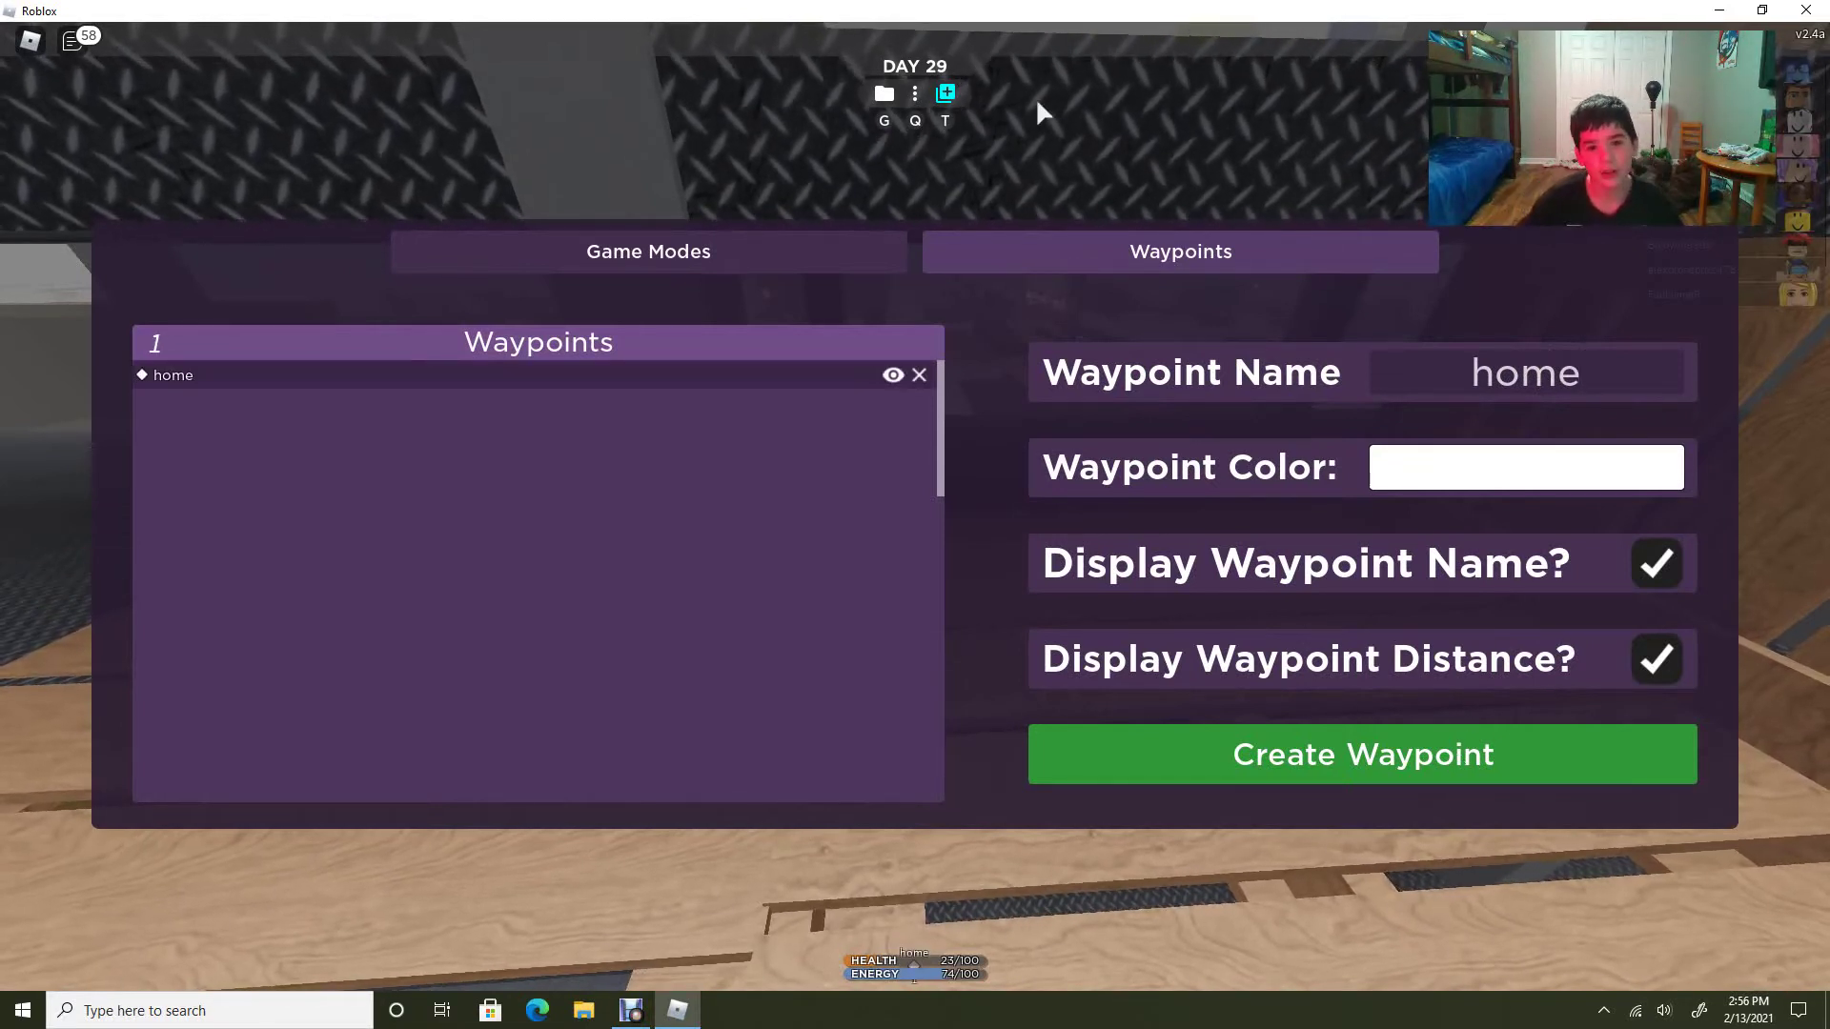
key("t")
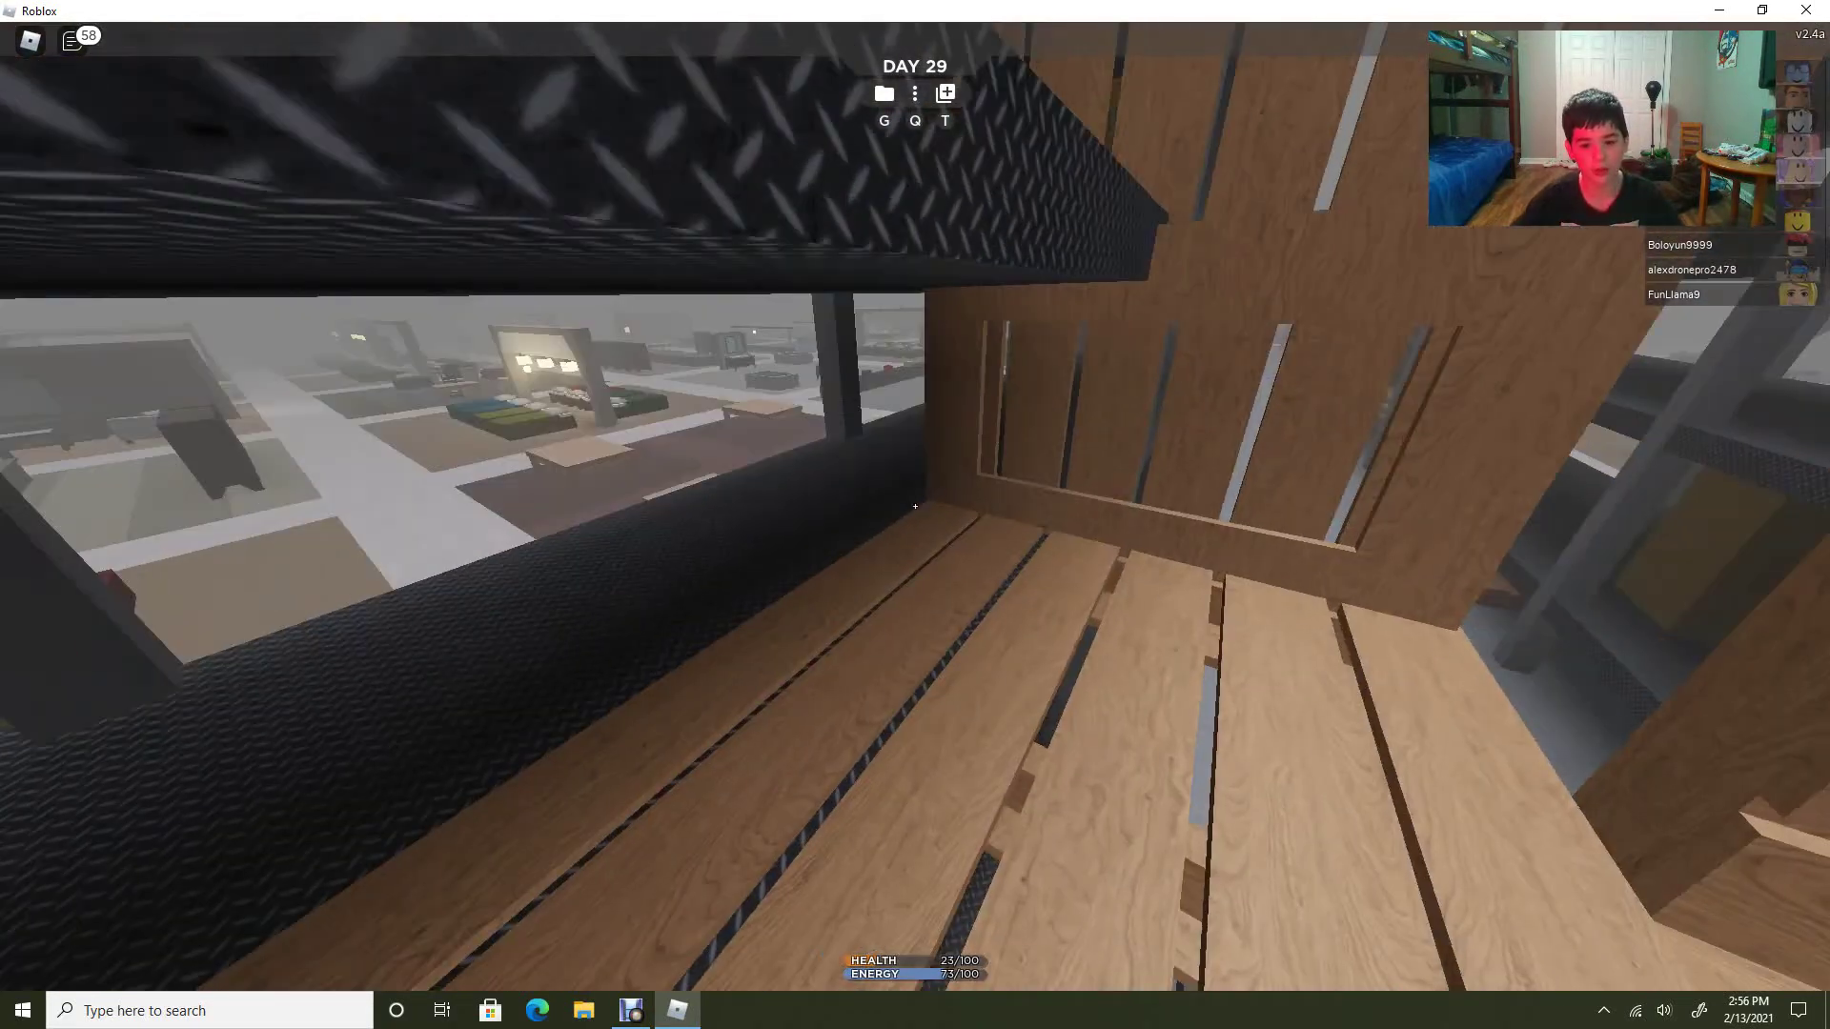
Climb the ladder, grab another pallet and walk over the pallets onto the steel shelf top.
key("w")
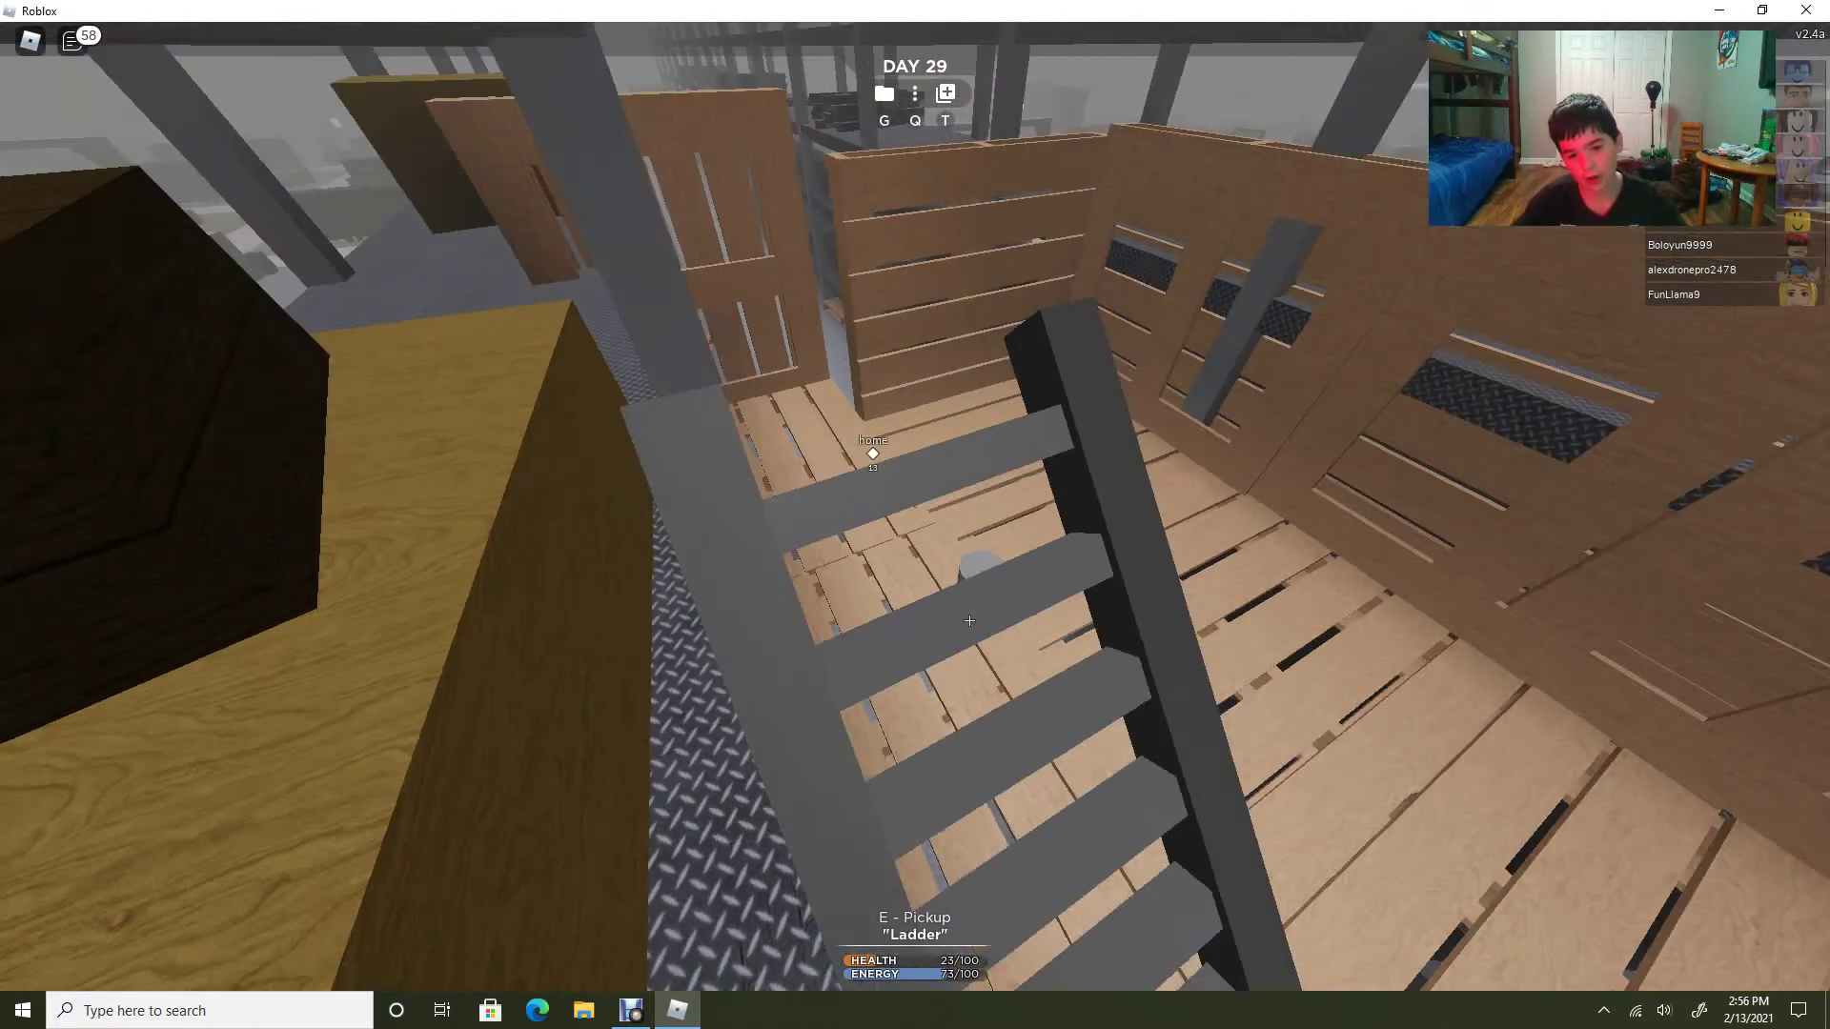
key("w")
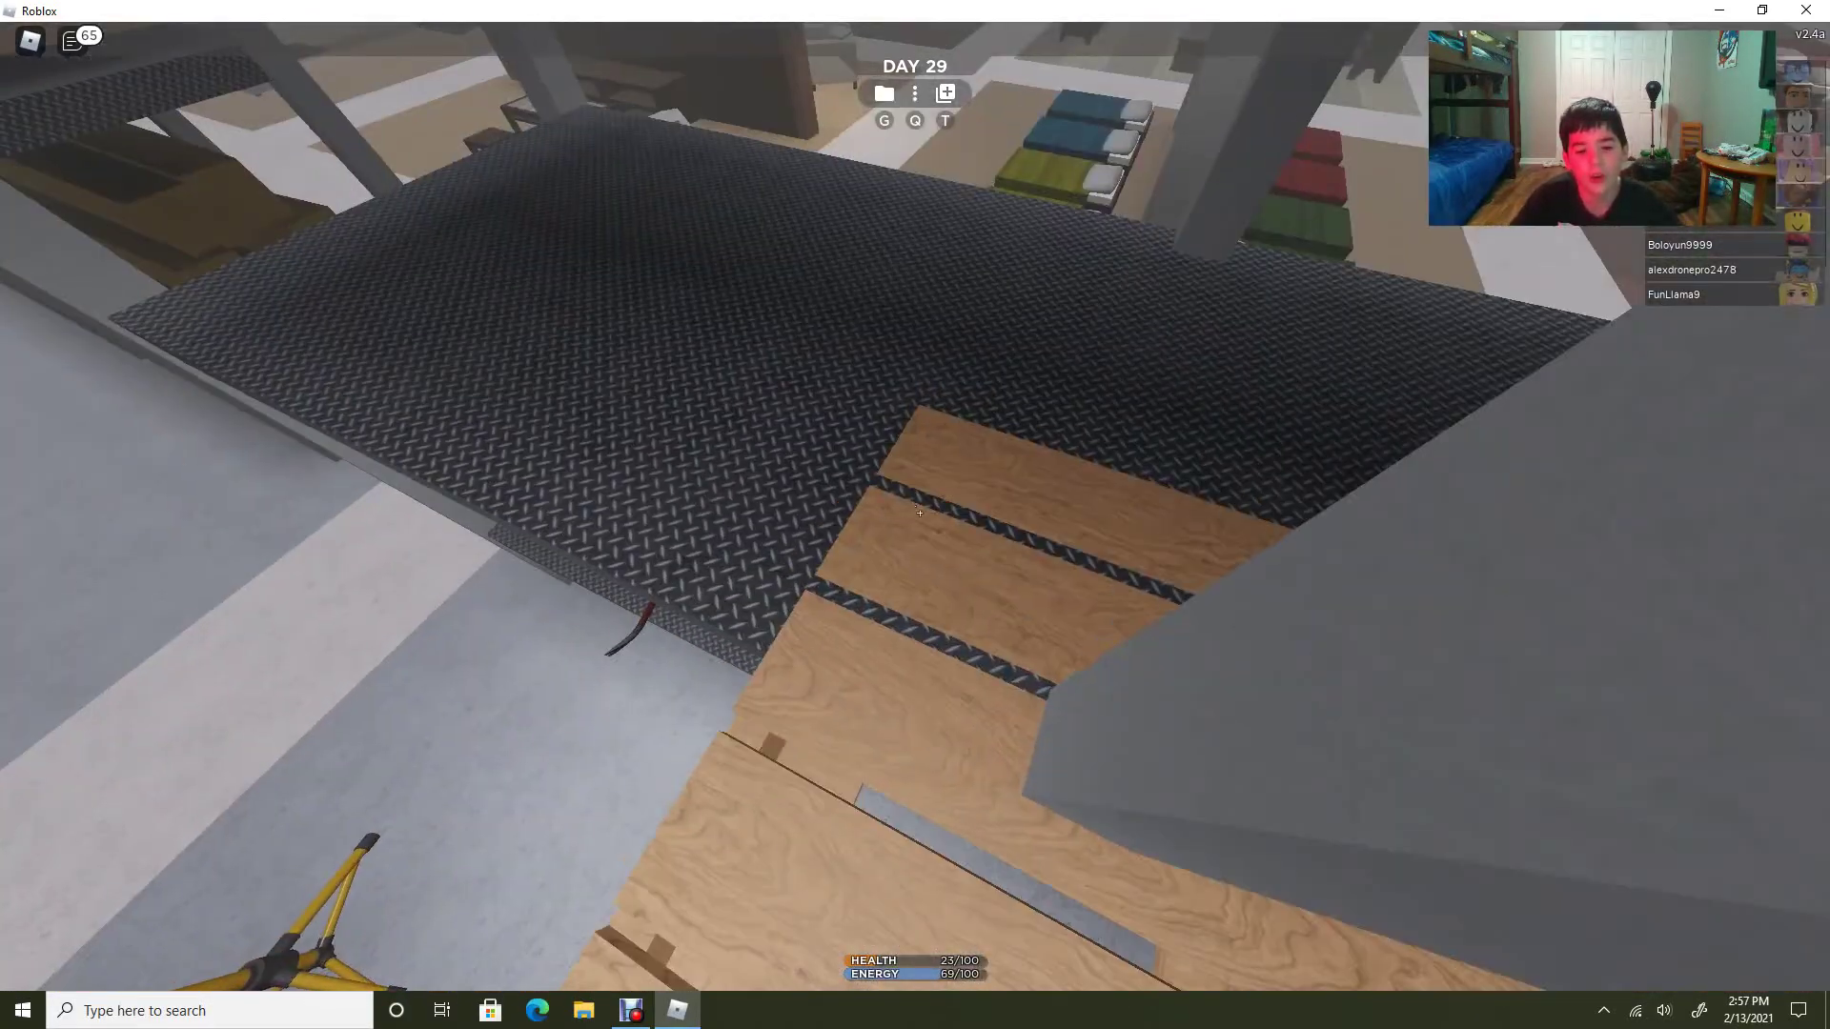
key("e")
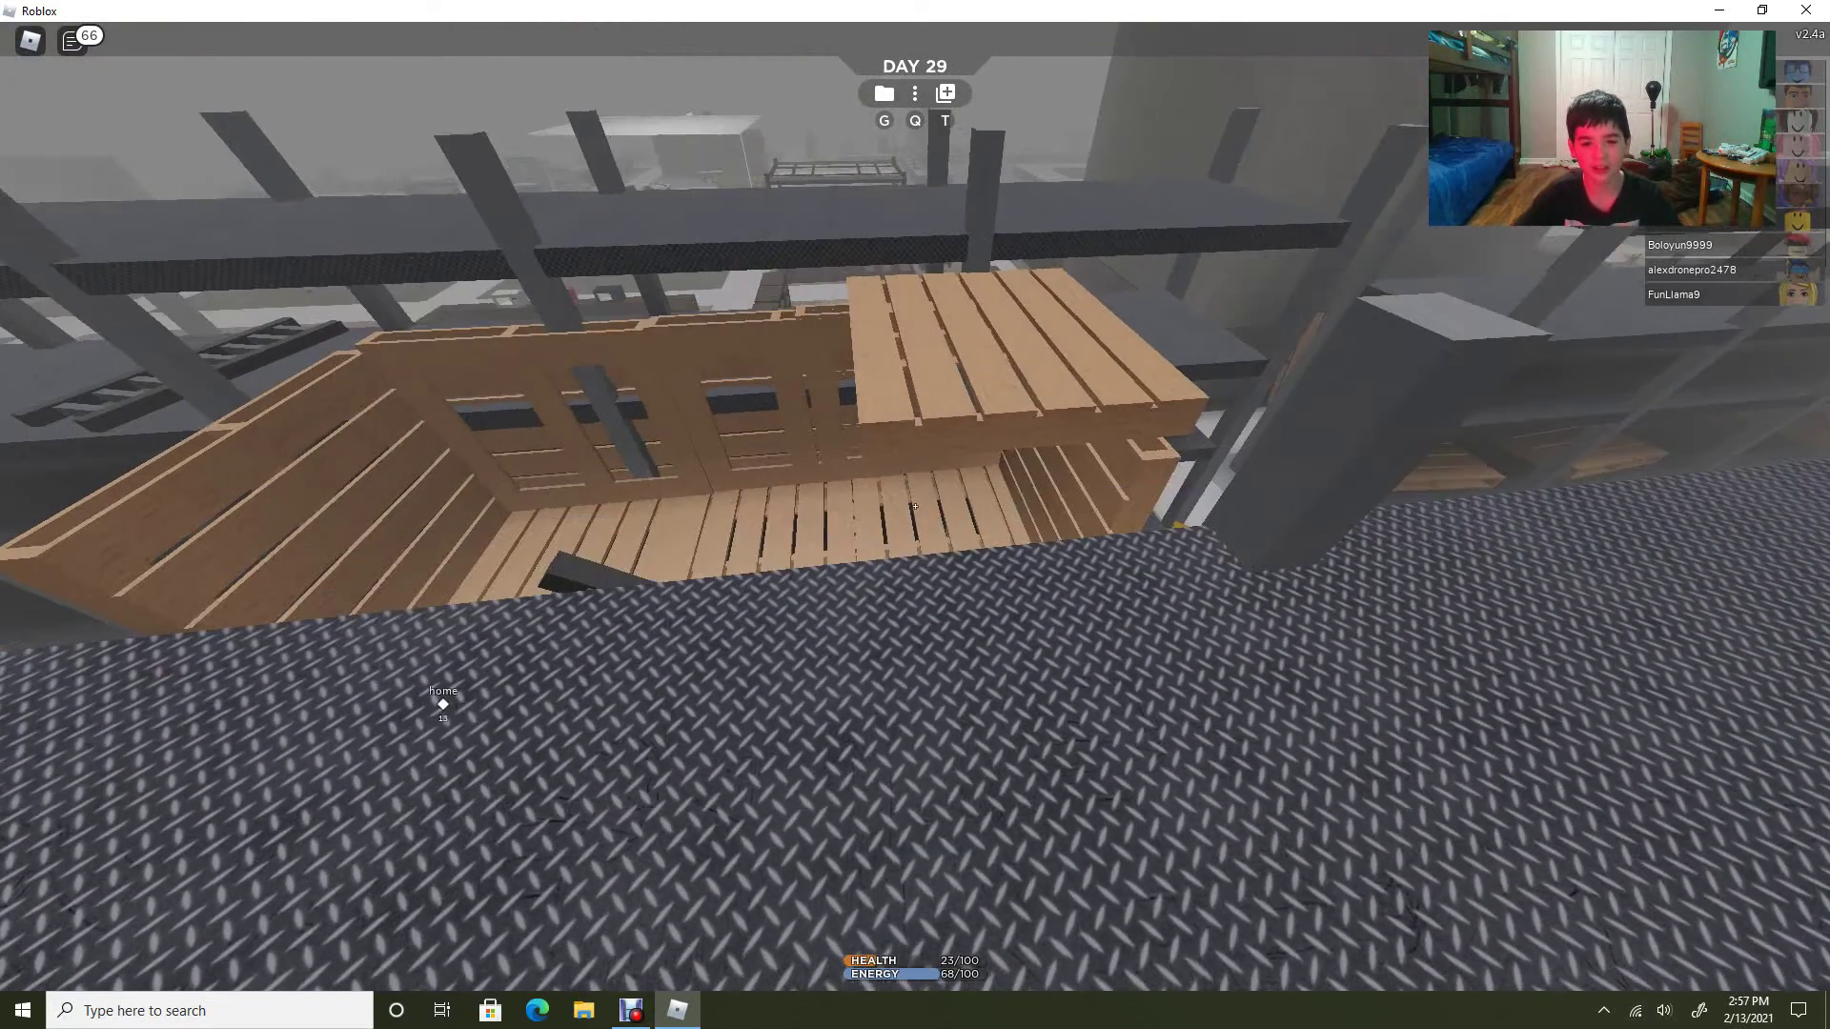
key("w")
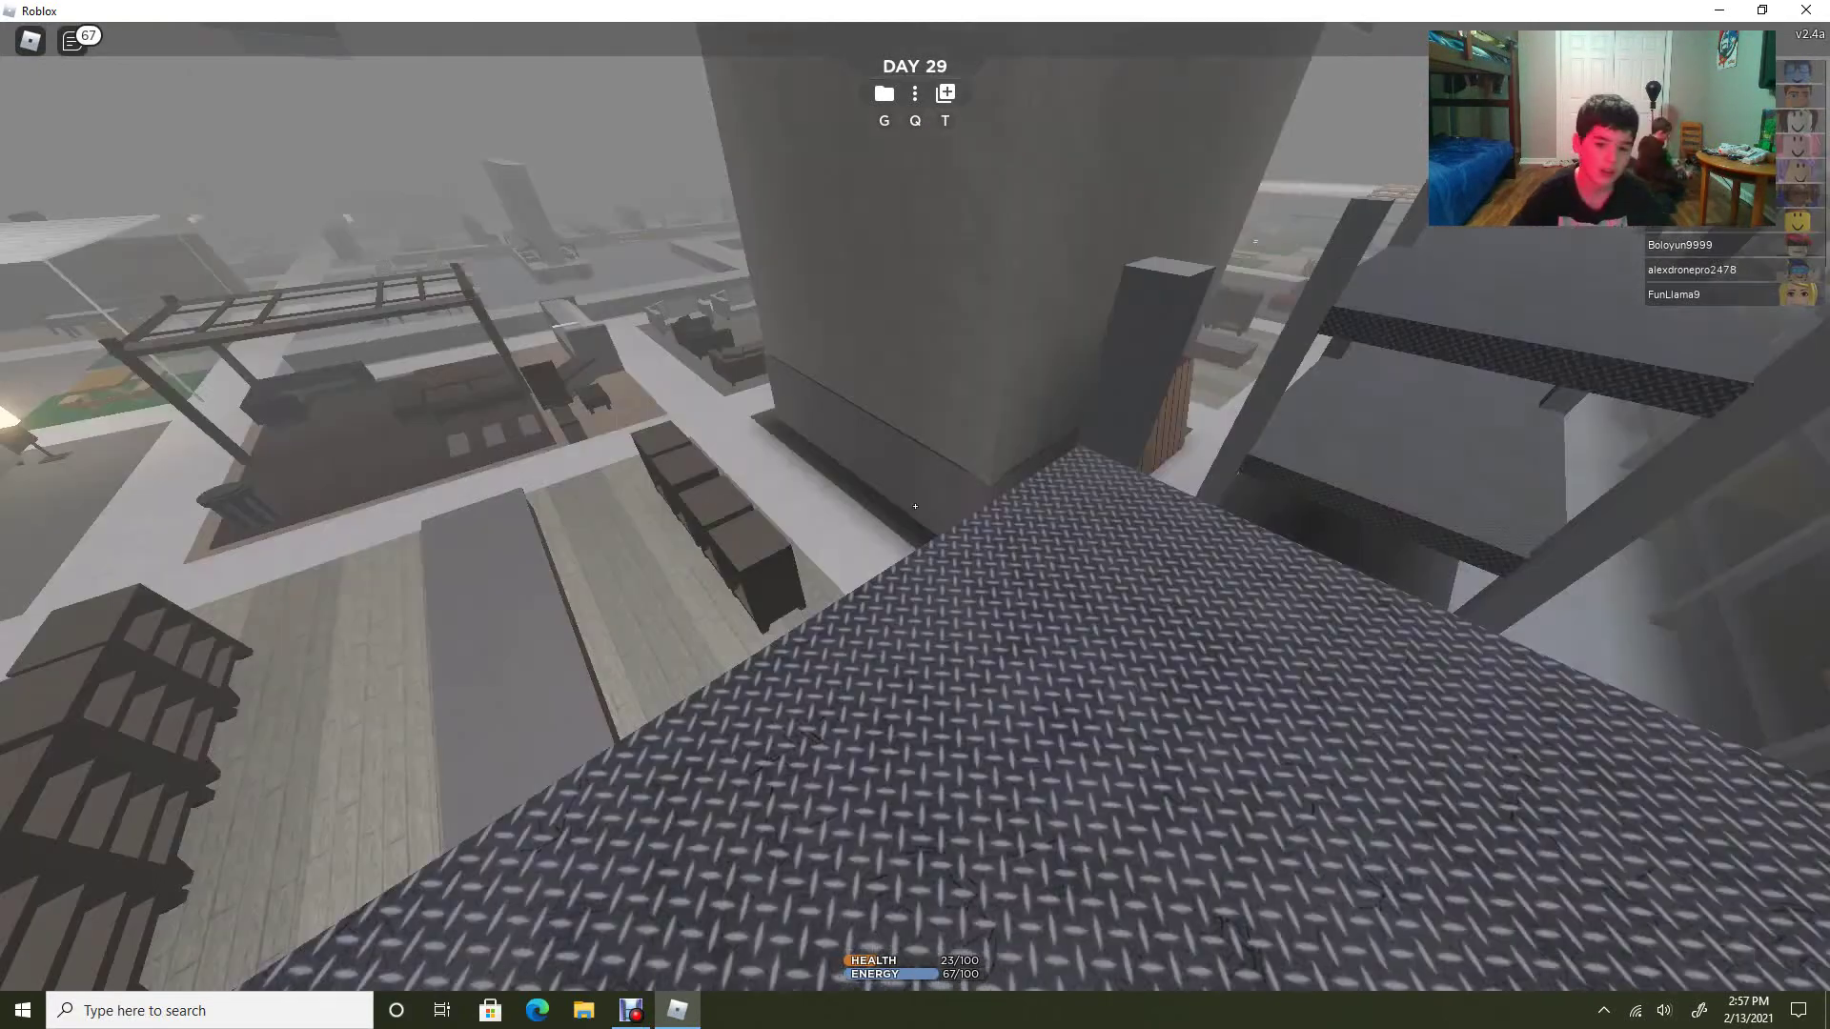
Walk along the walkway past the home marker and jump down beside the beds.
key("w")
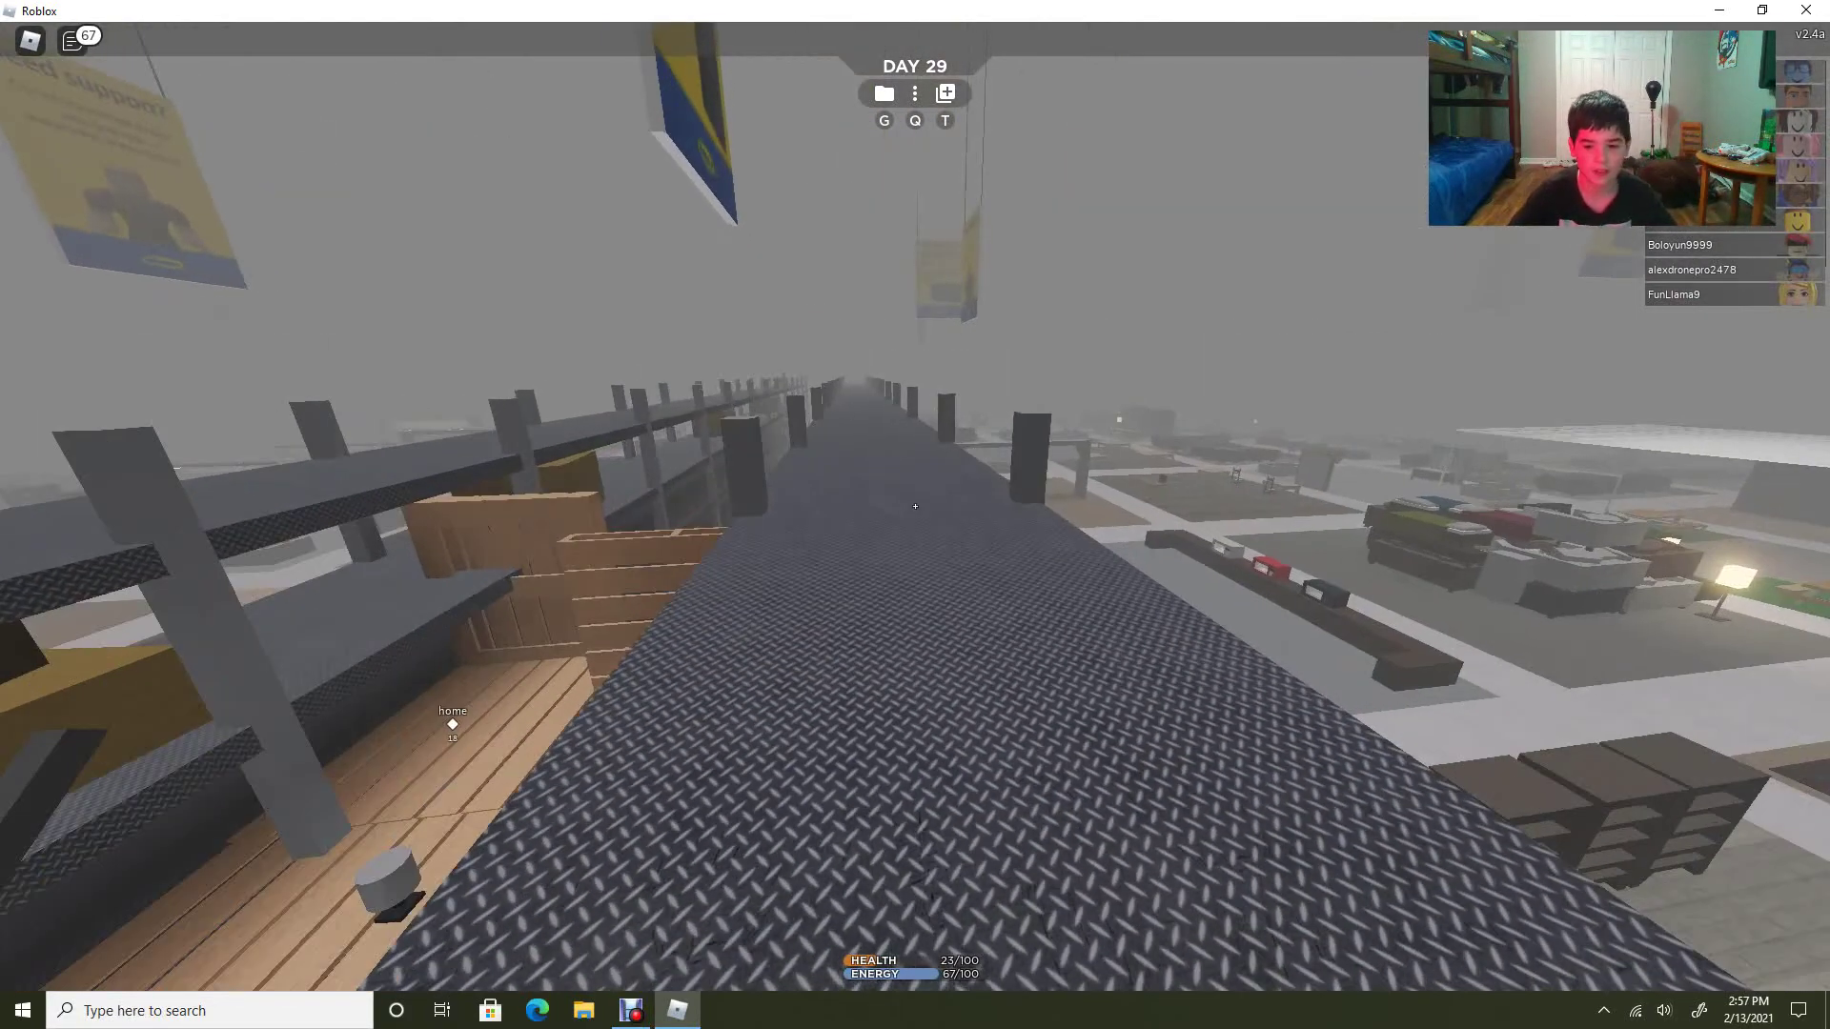
key("w")
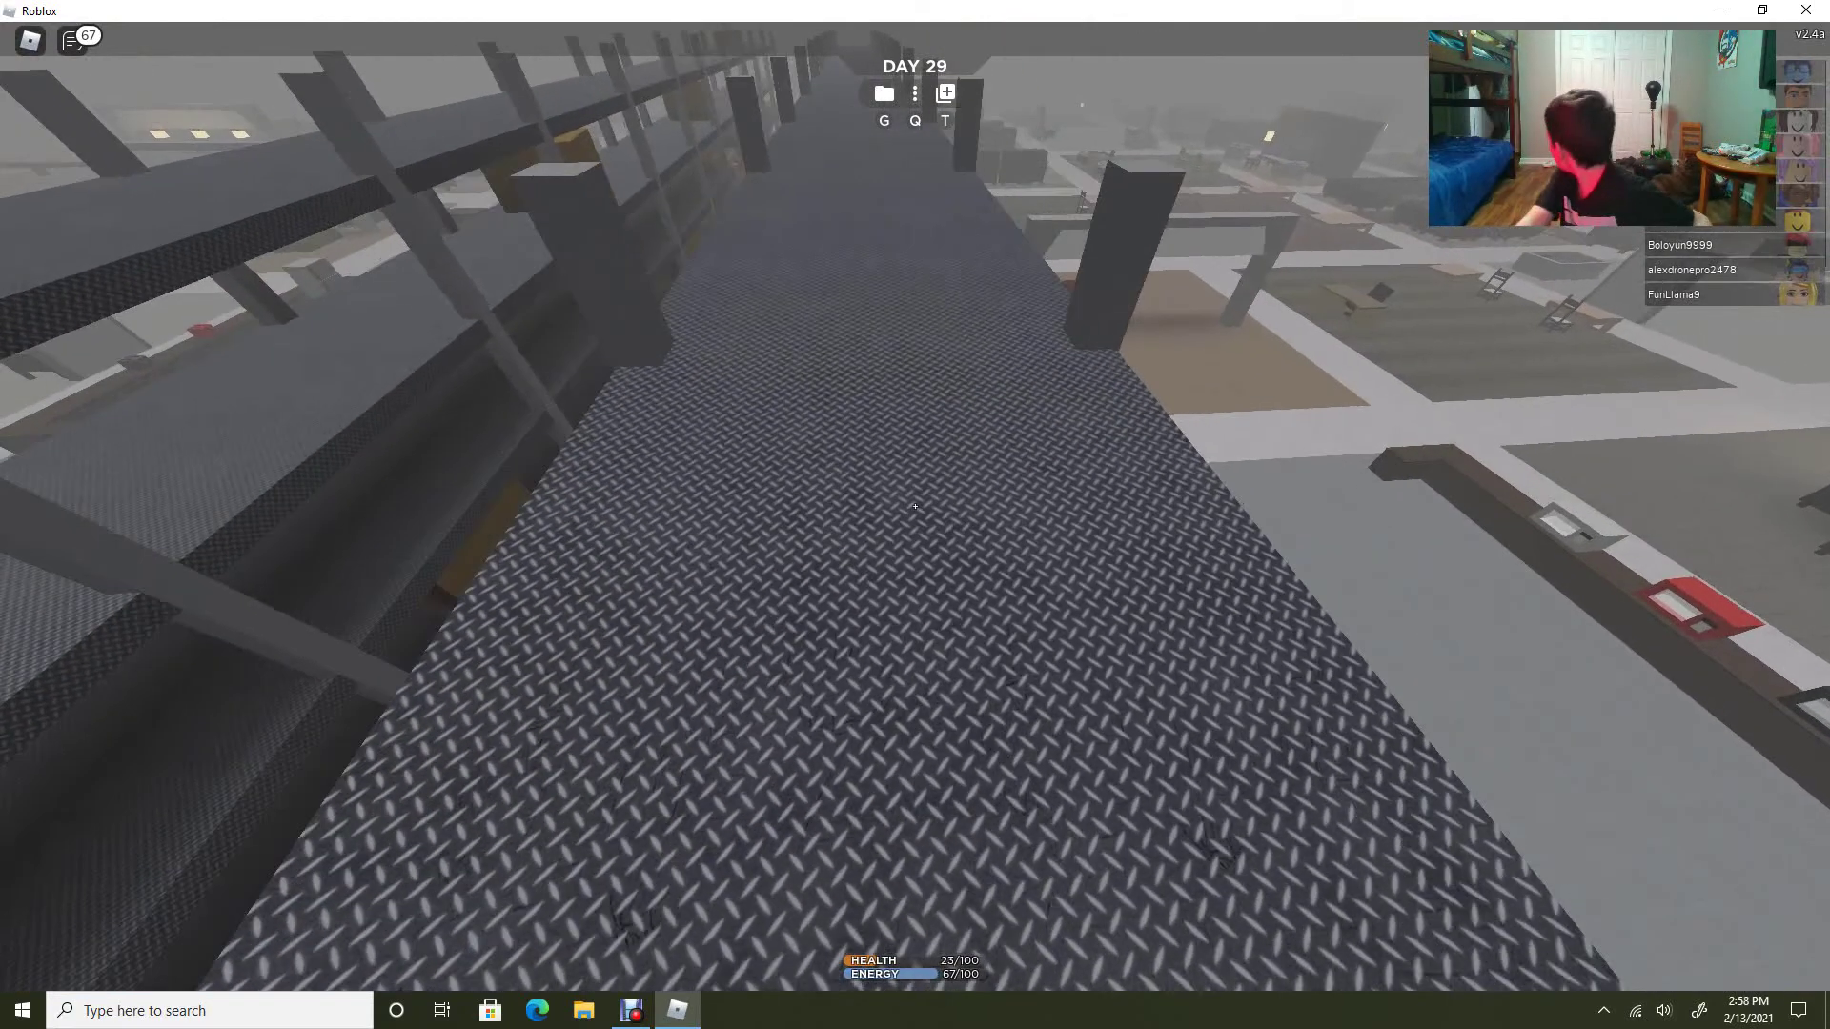
key("w")
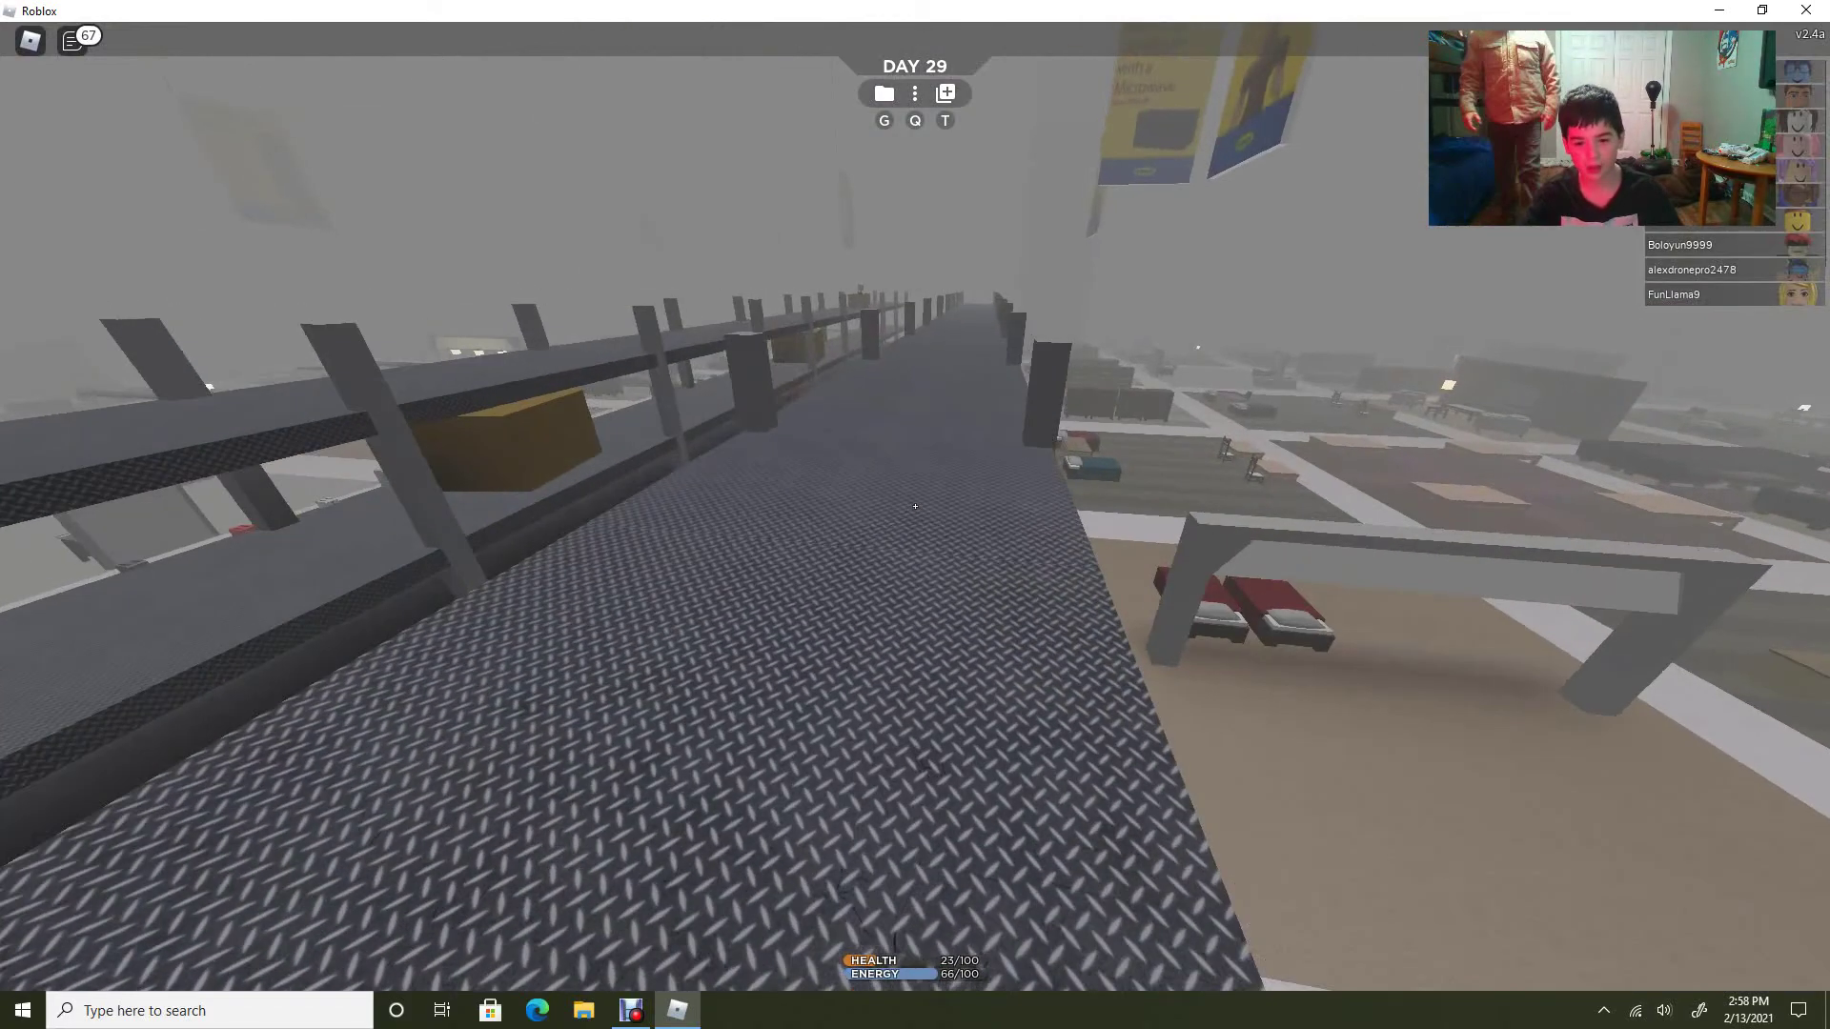
key("w")
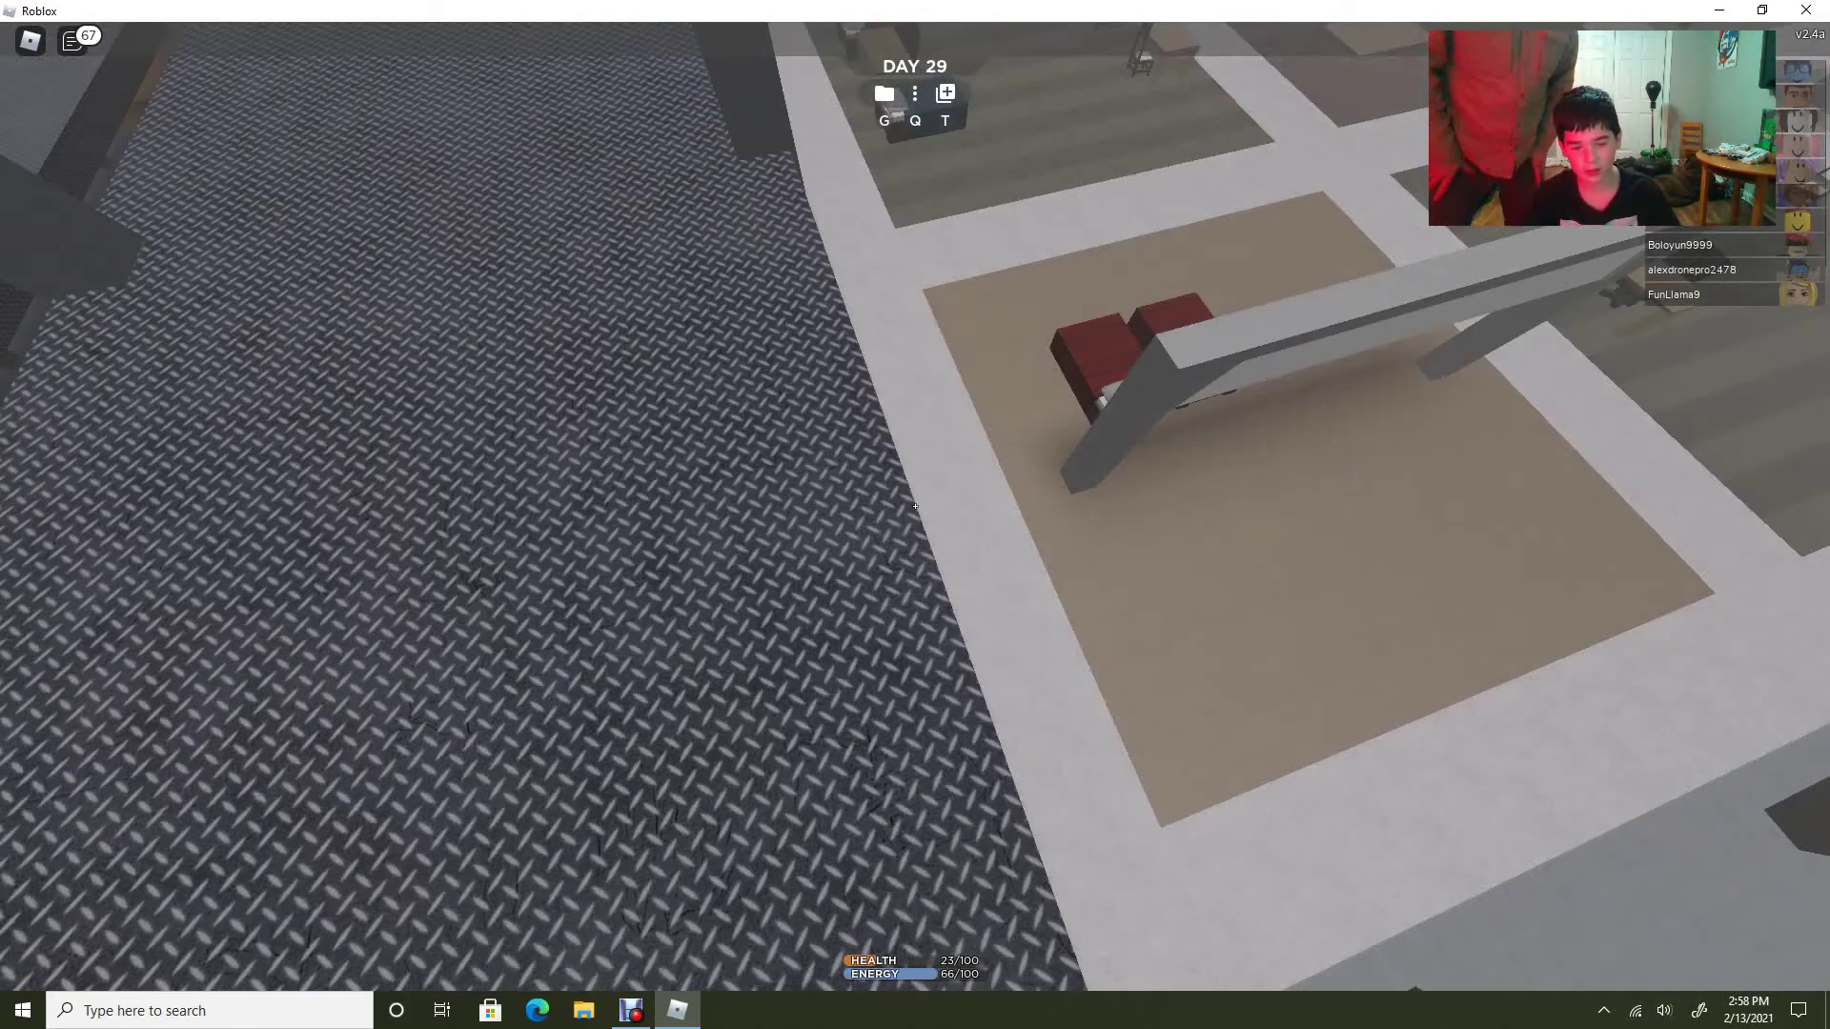
key("w")
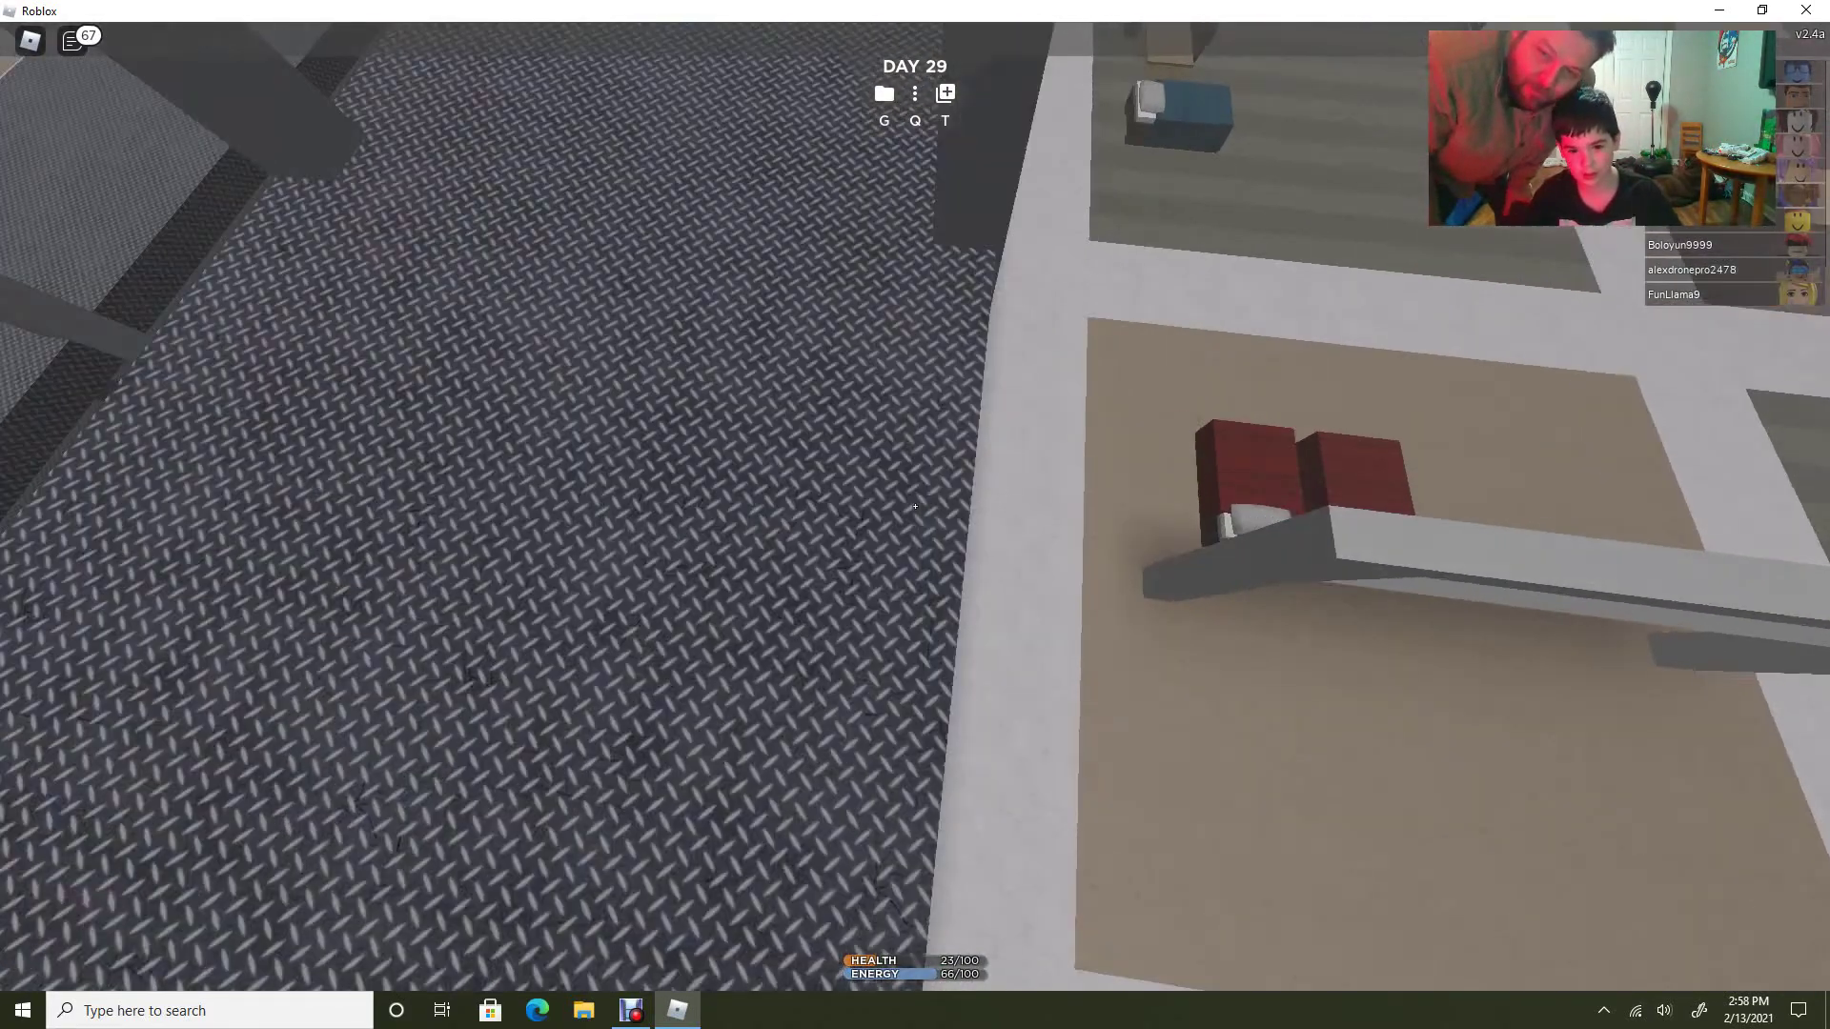
key("space")
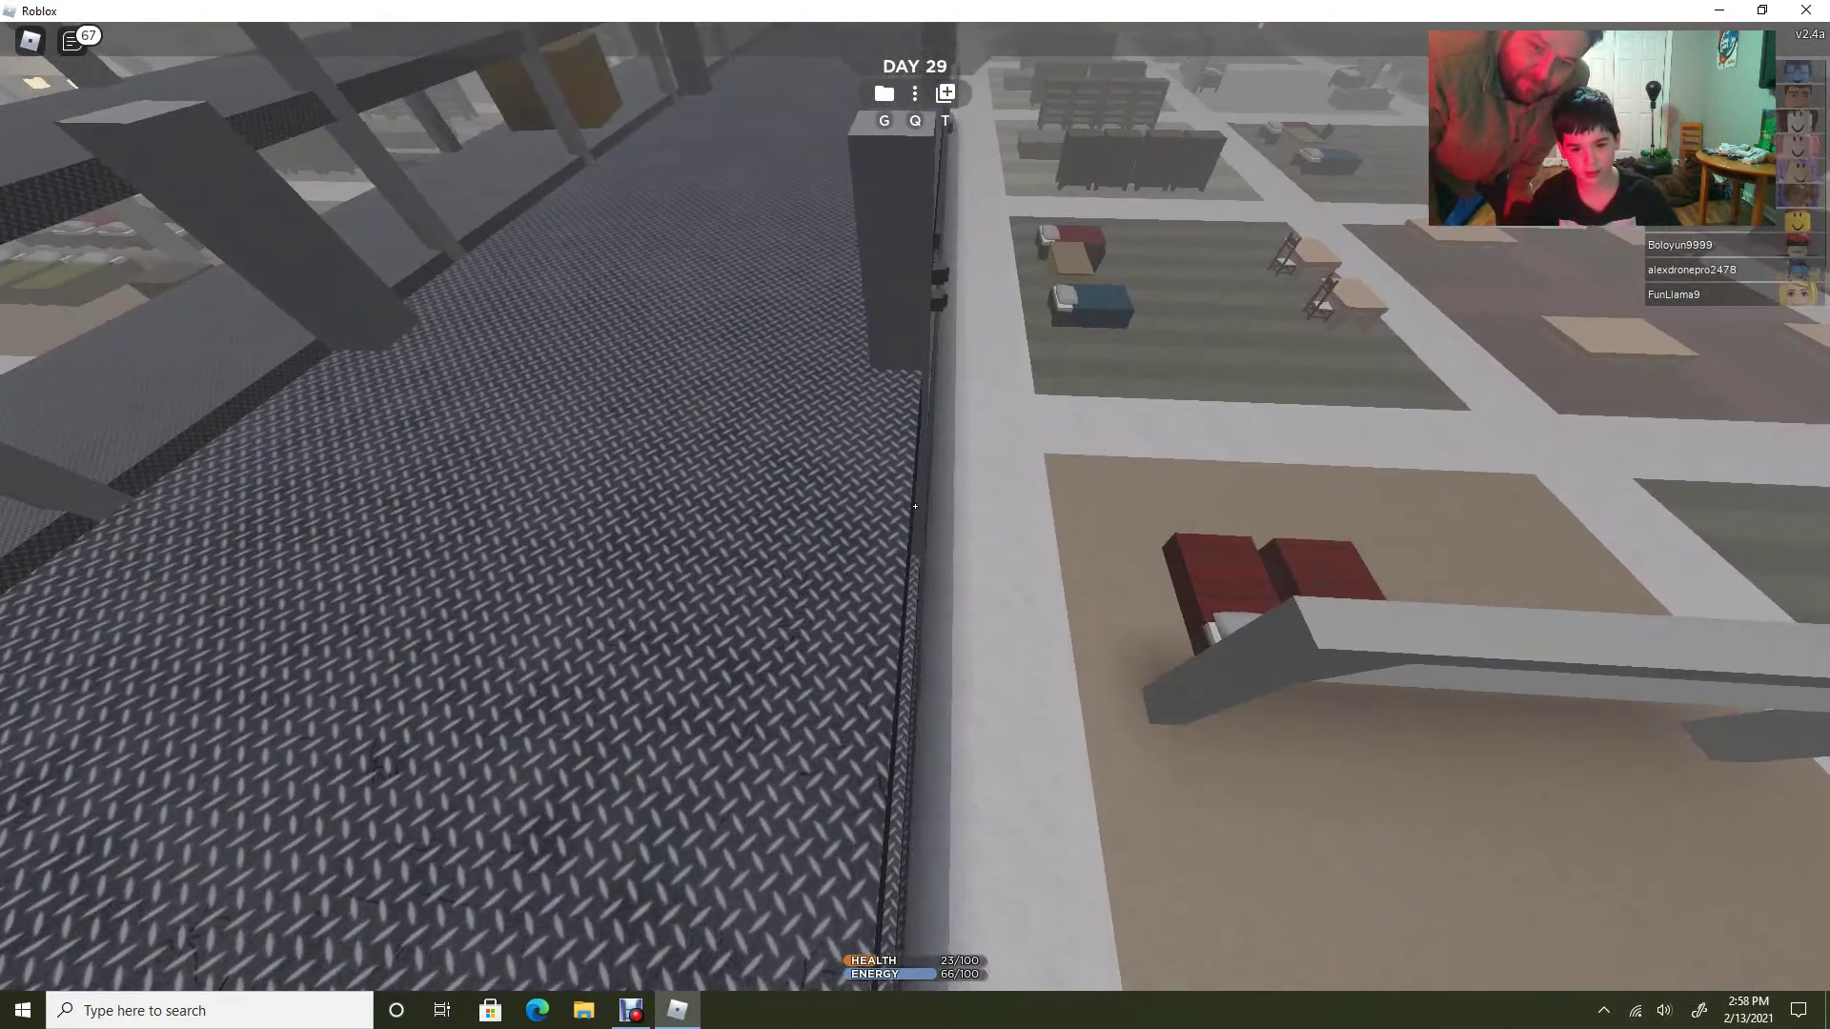
key("d")
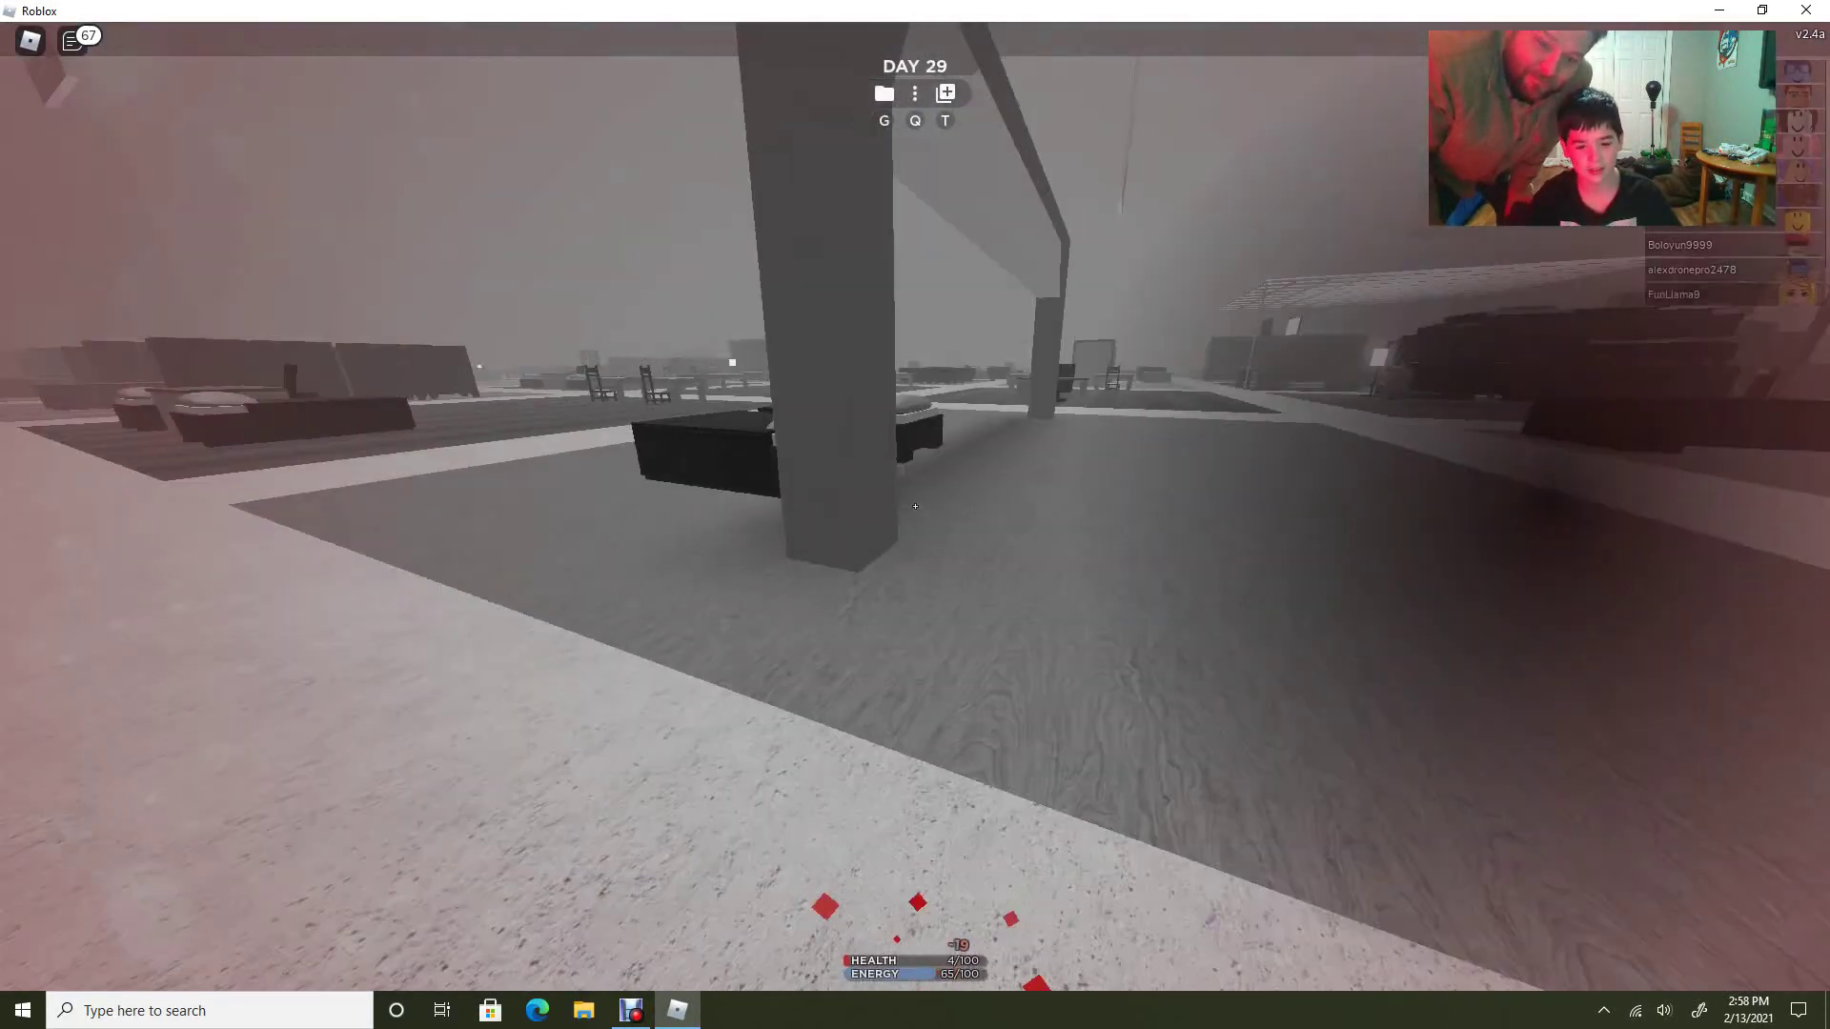
Head past the pillar and over two beds to the office chair by the table.
key("w")
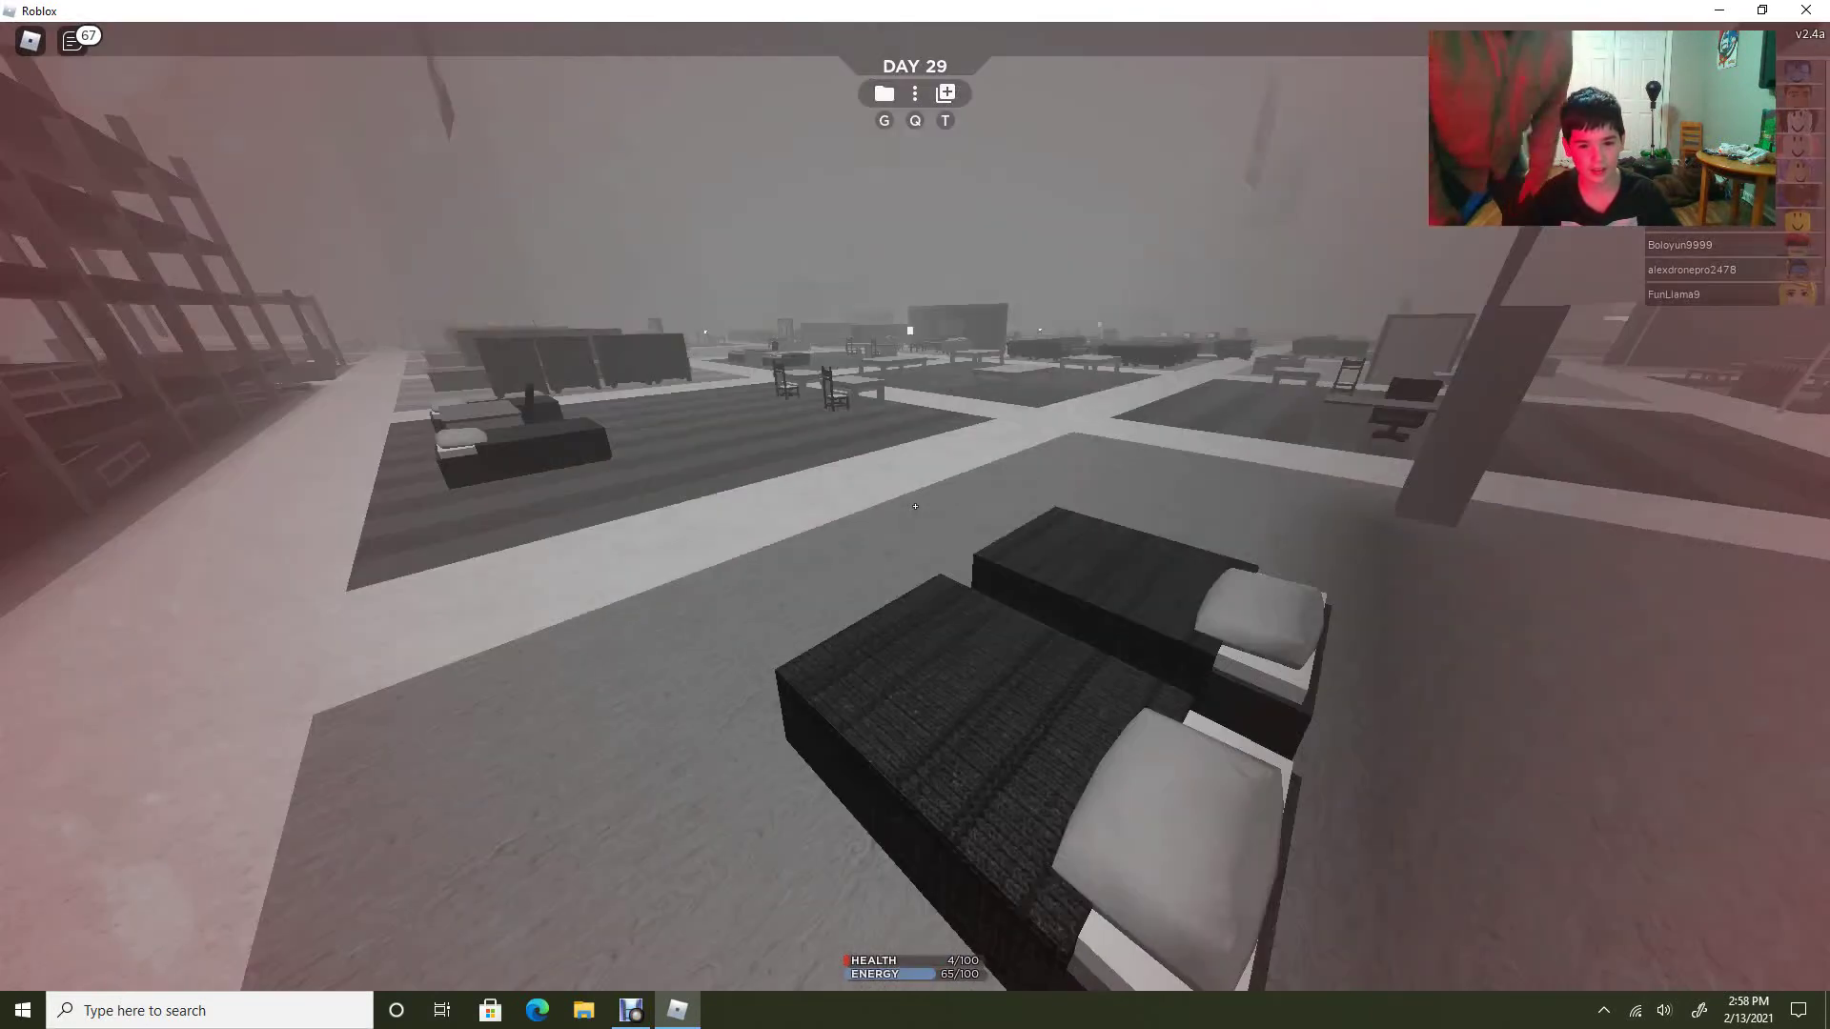
key("space")
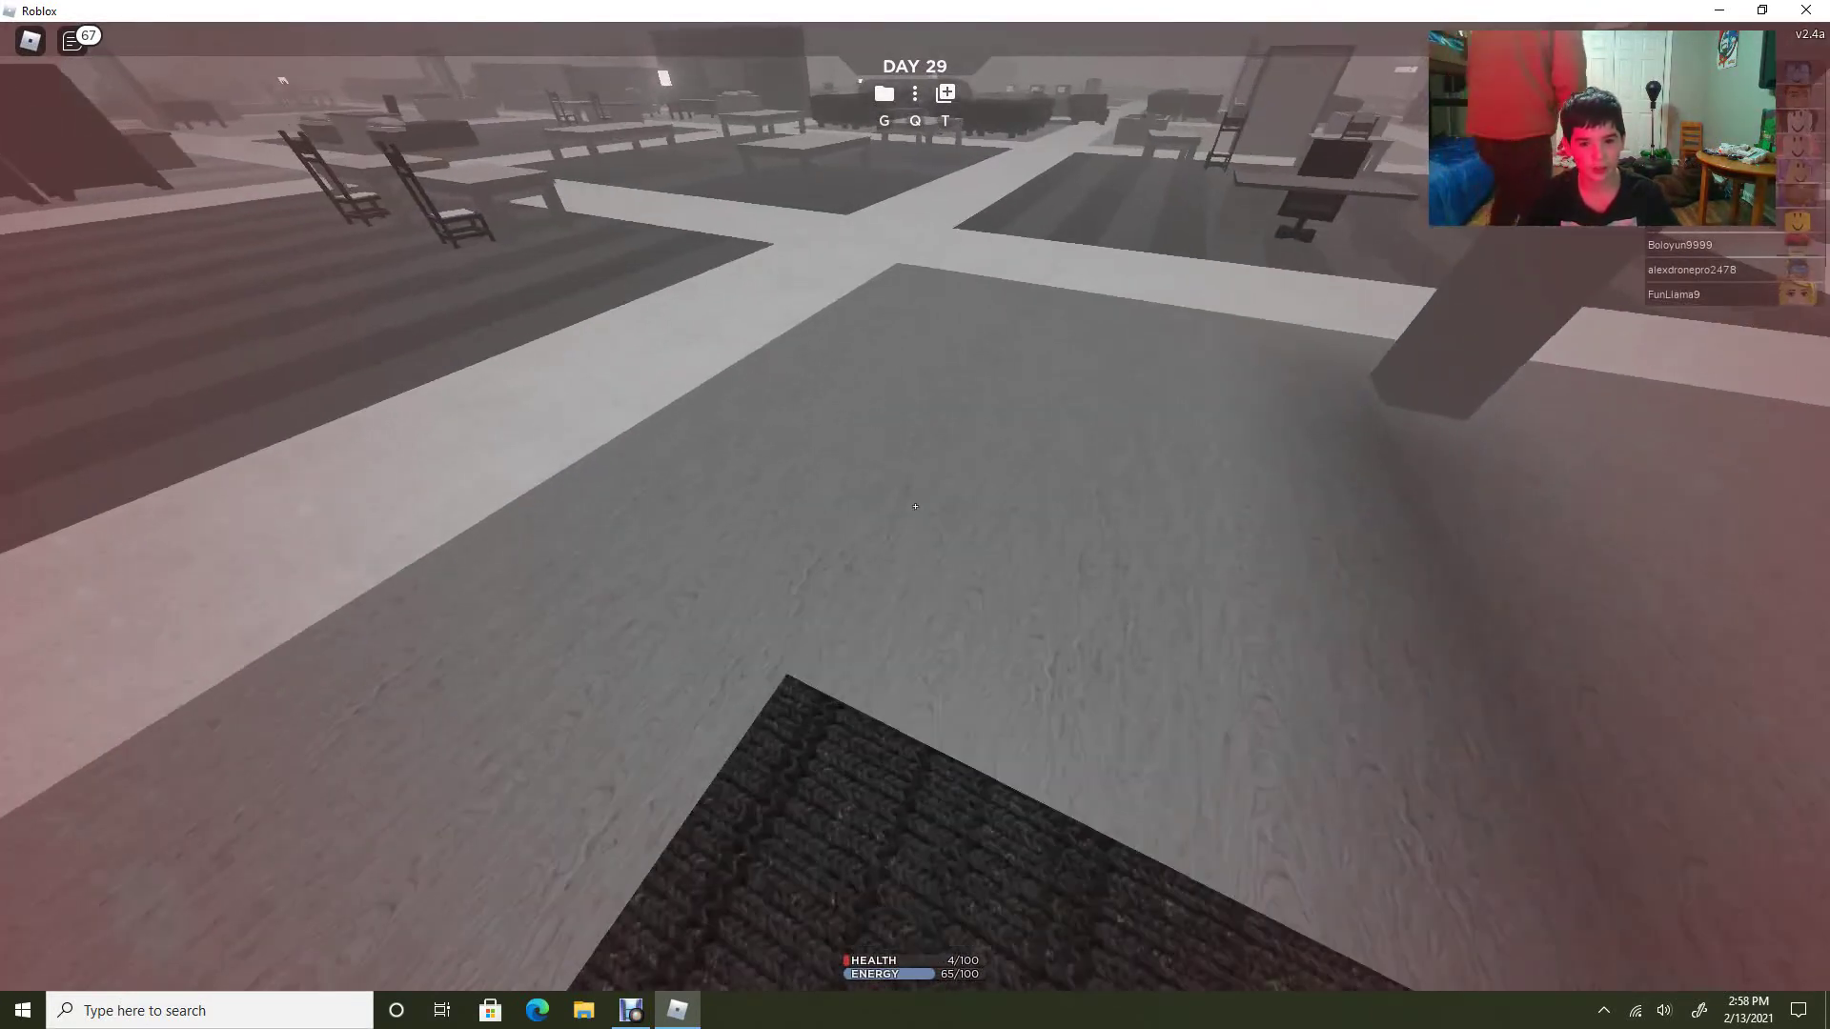
key("w")
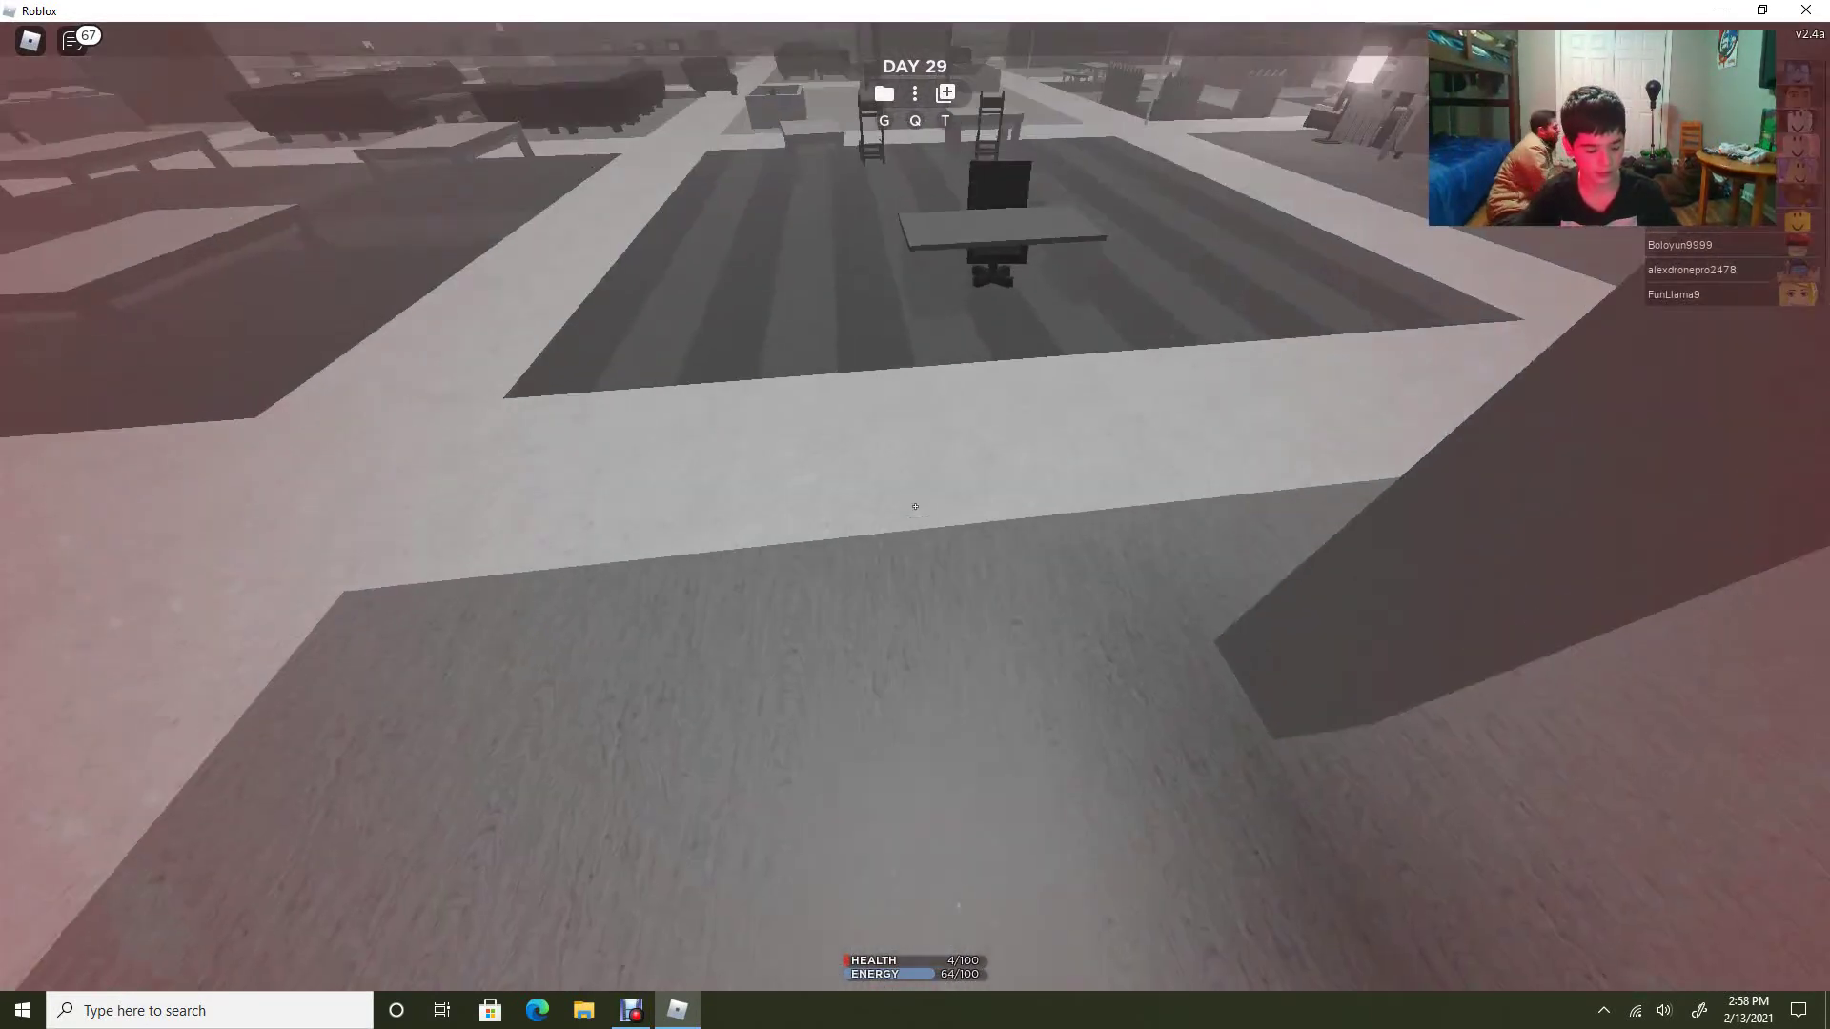
key("w")
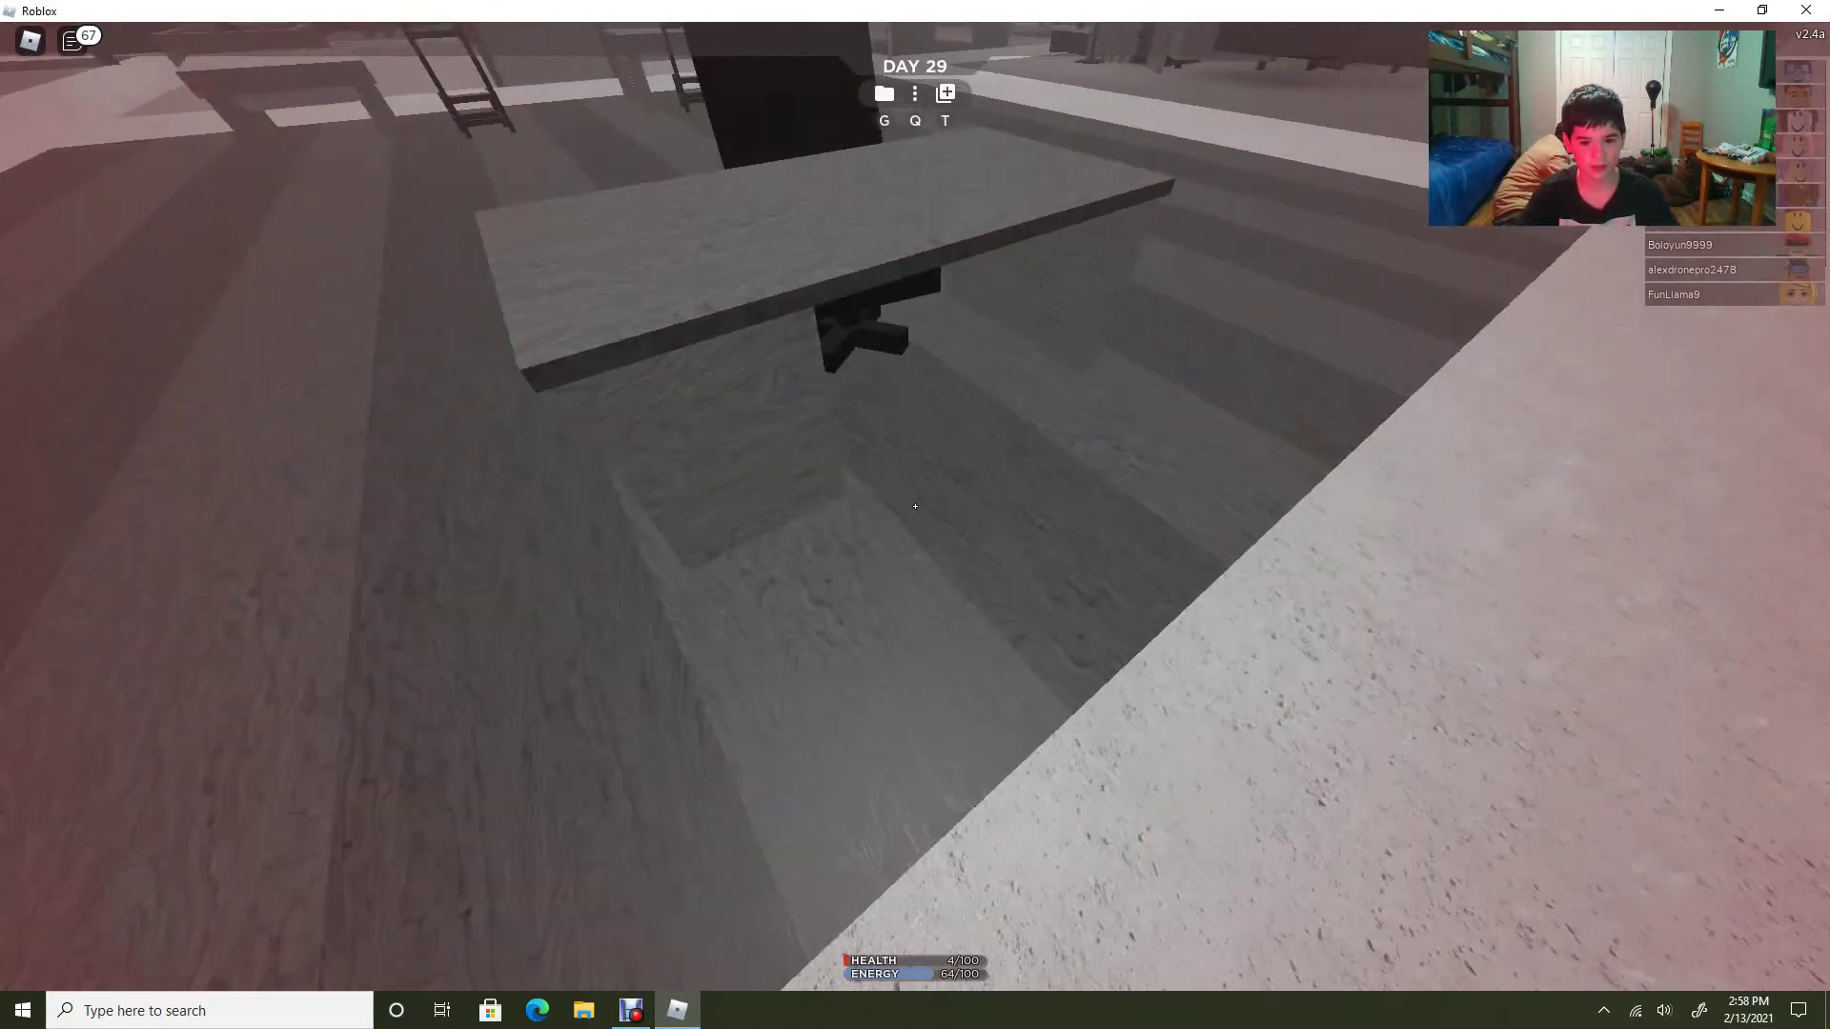
key("w")
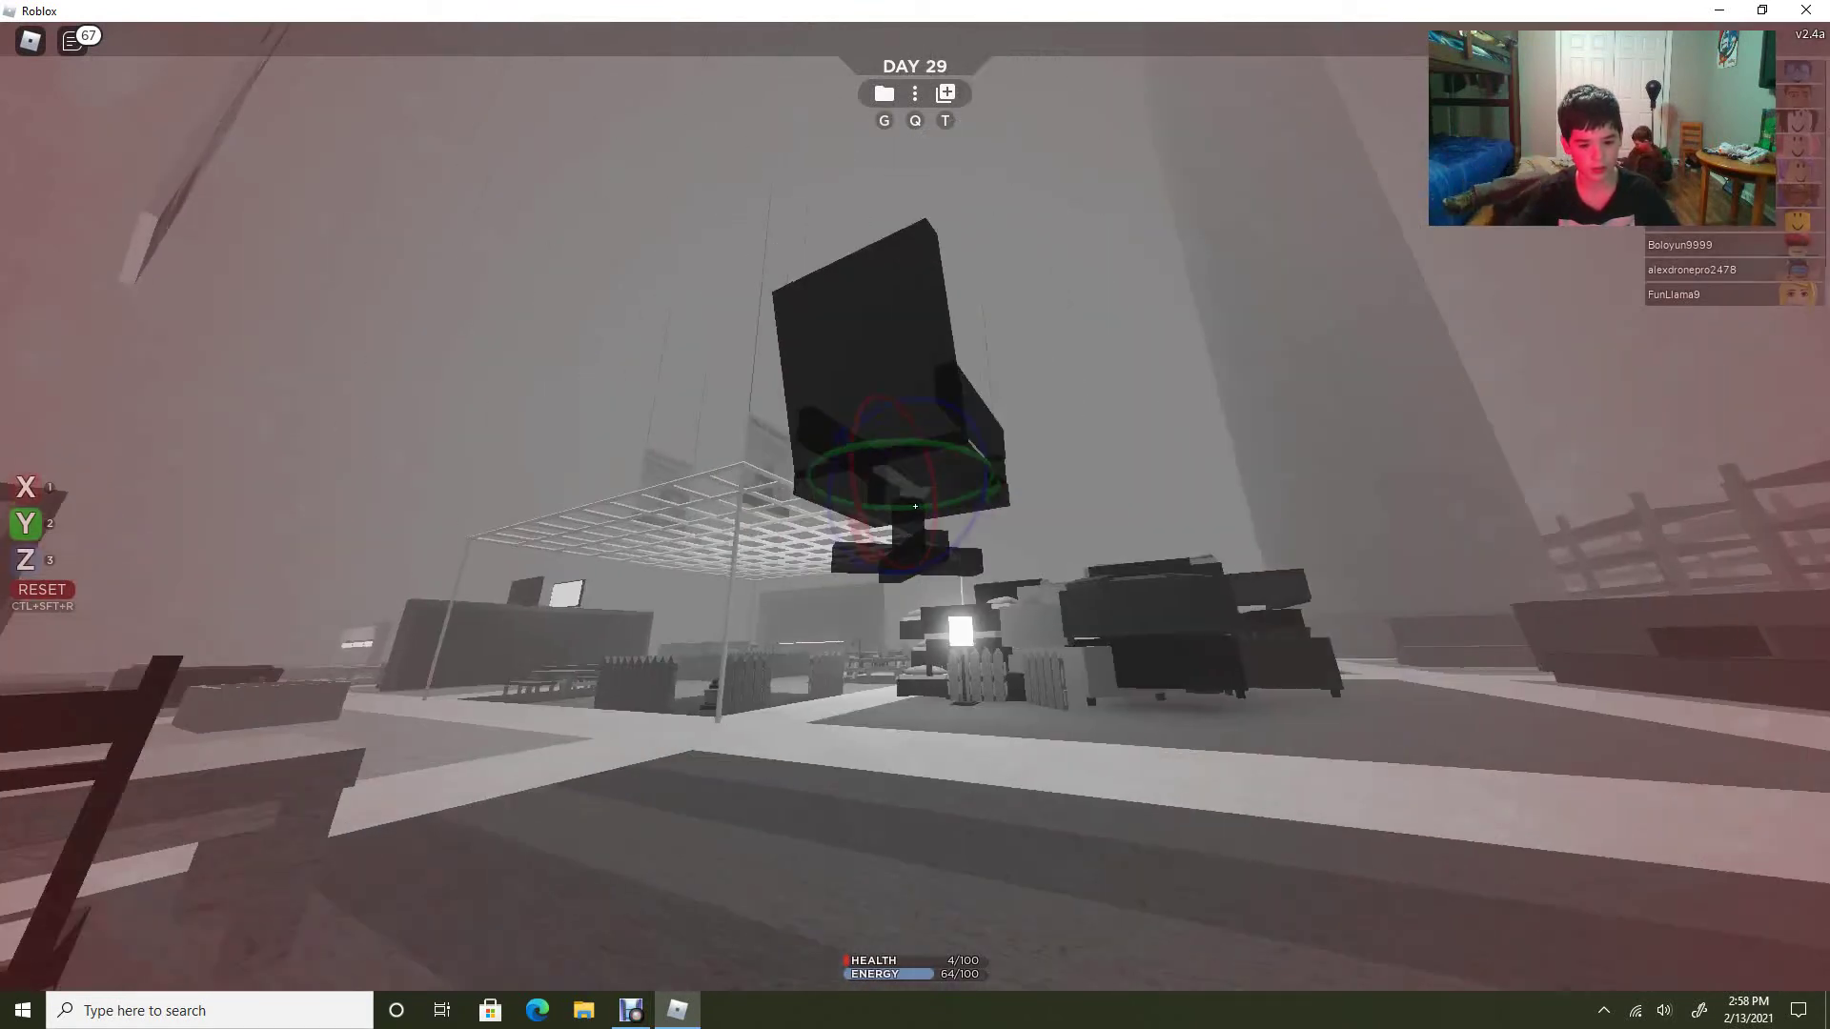
Set the office chair down beside the table and bring up the game menu.
key("e")
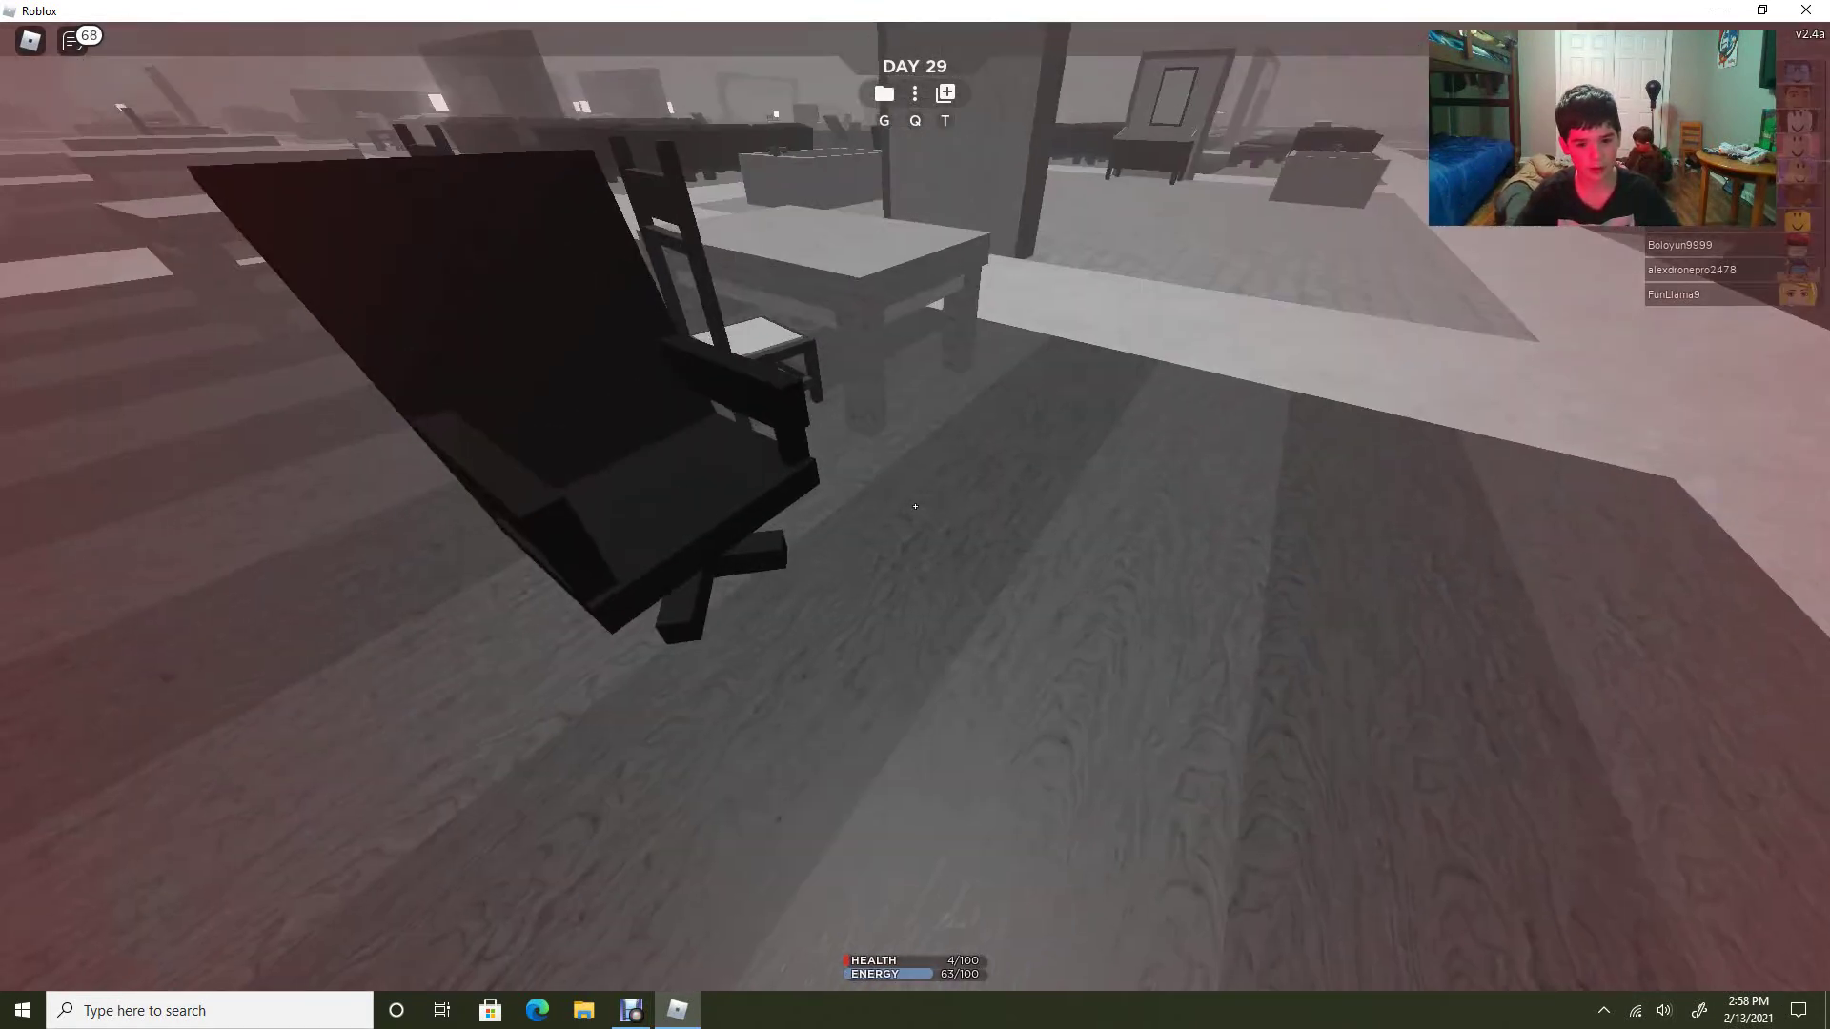
key("e")
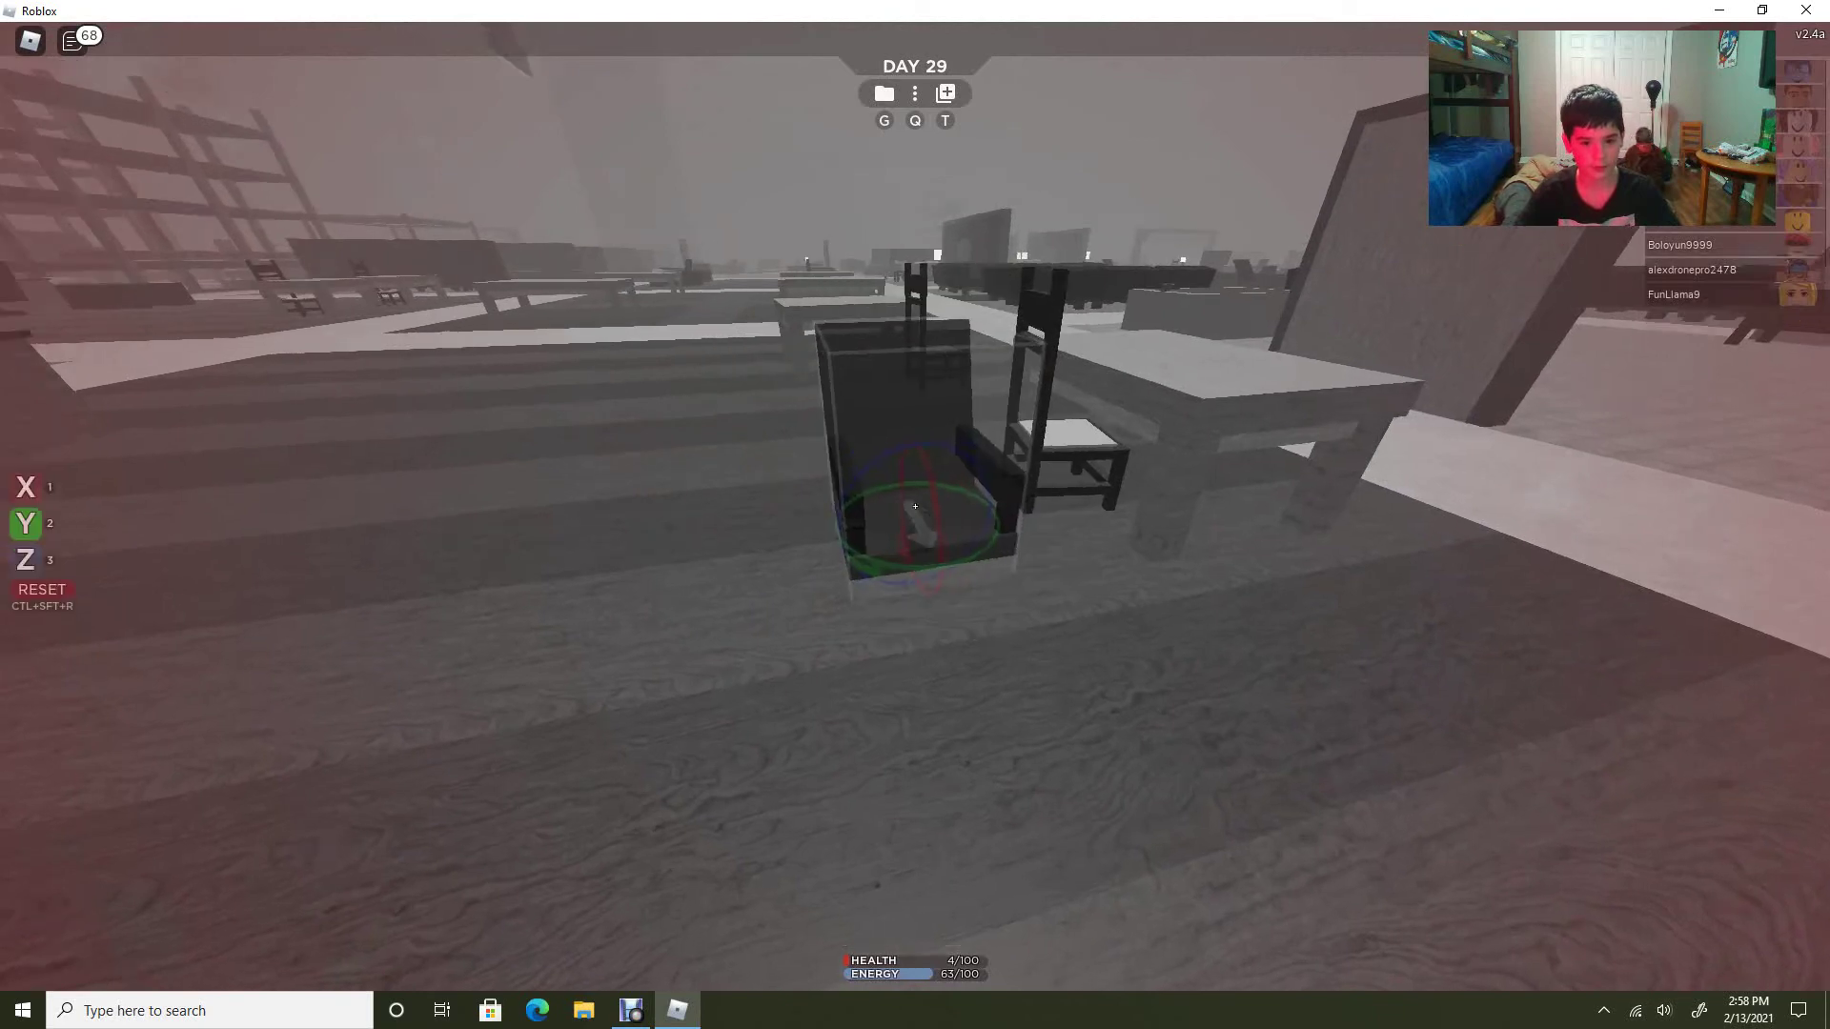
key("e")
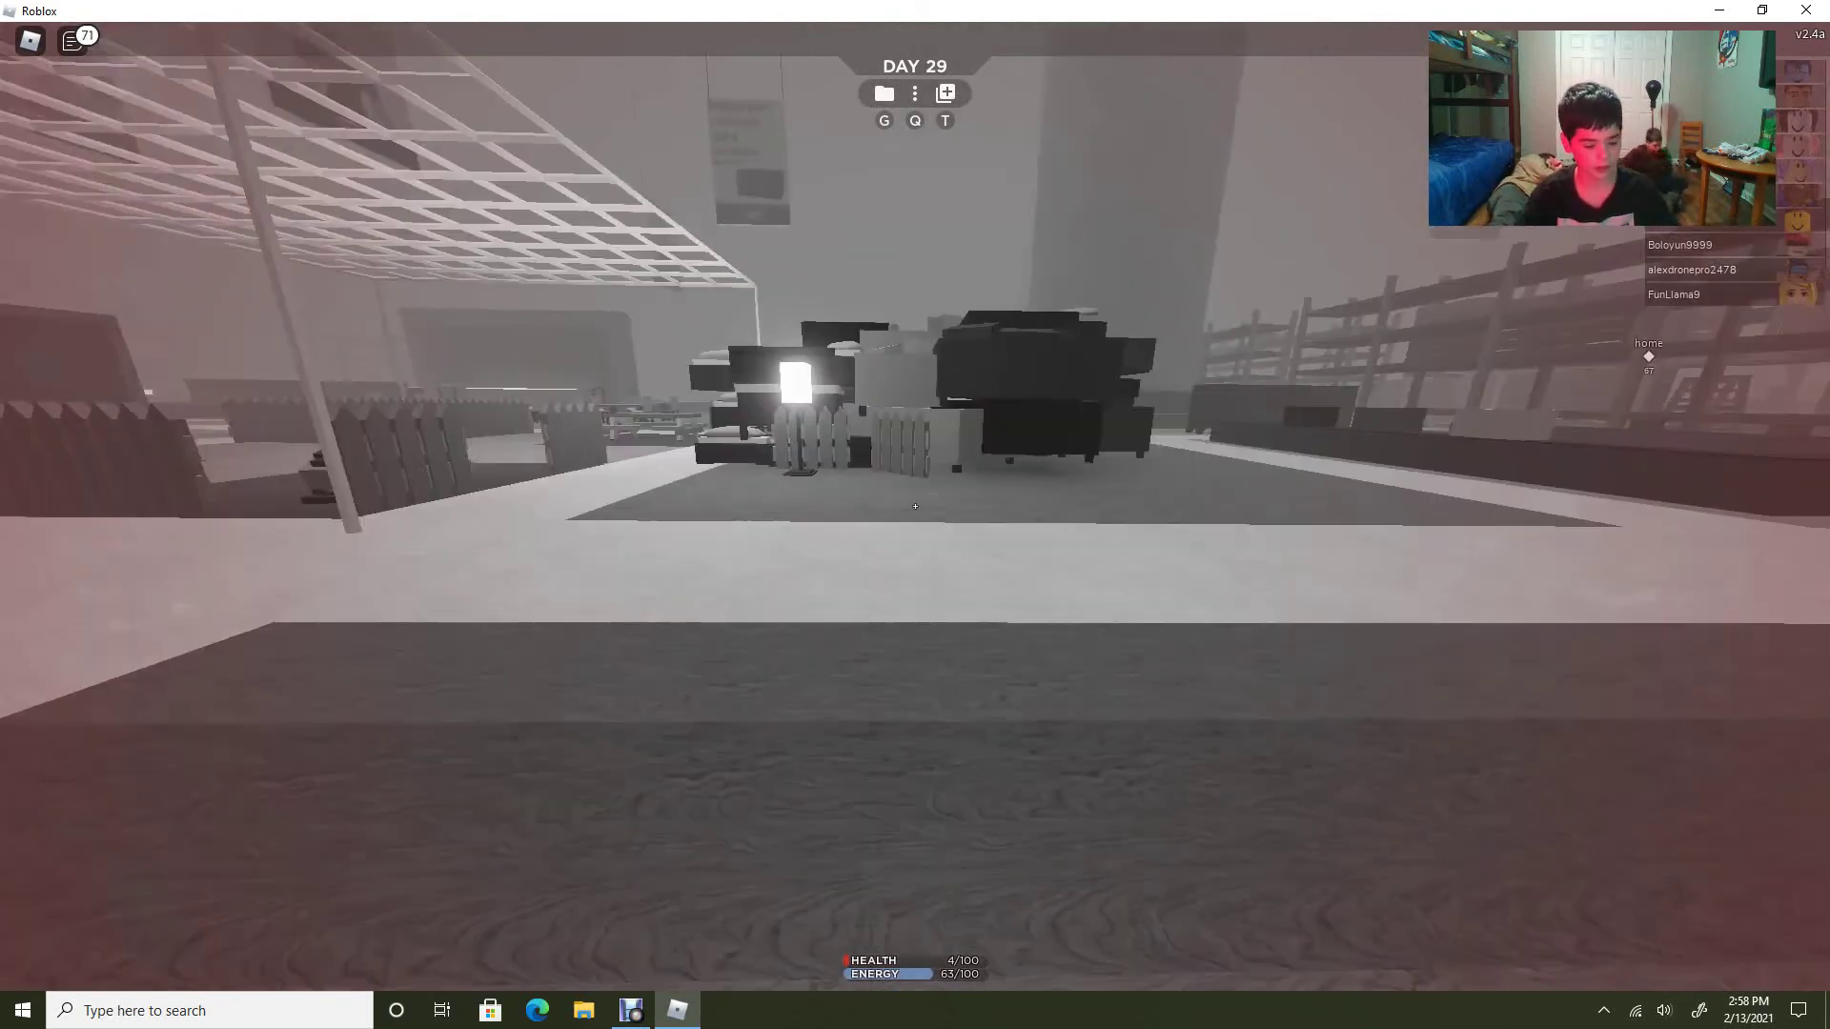
key("Escape")
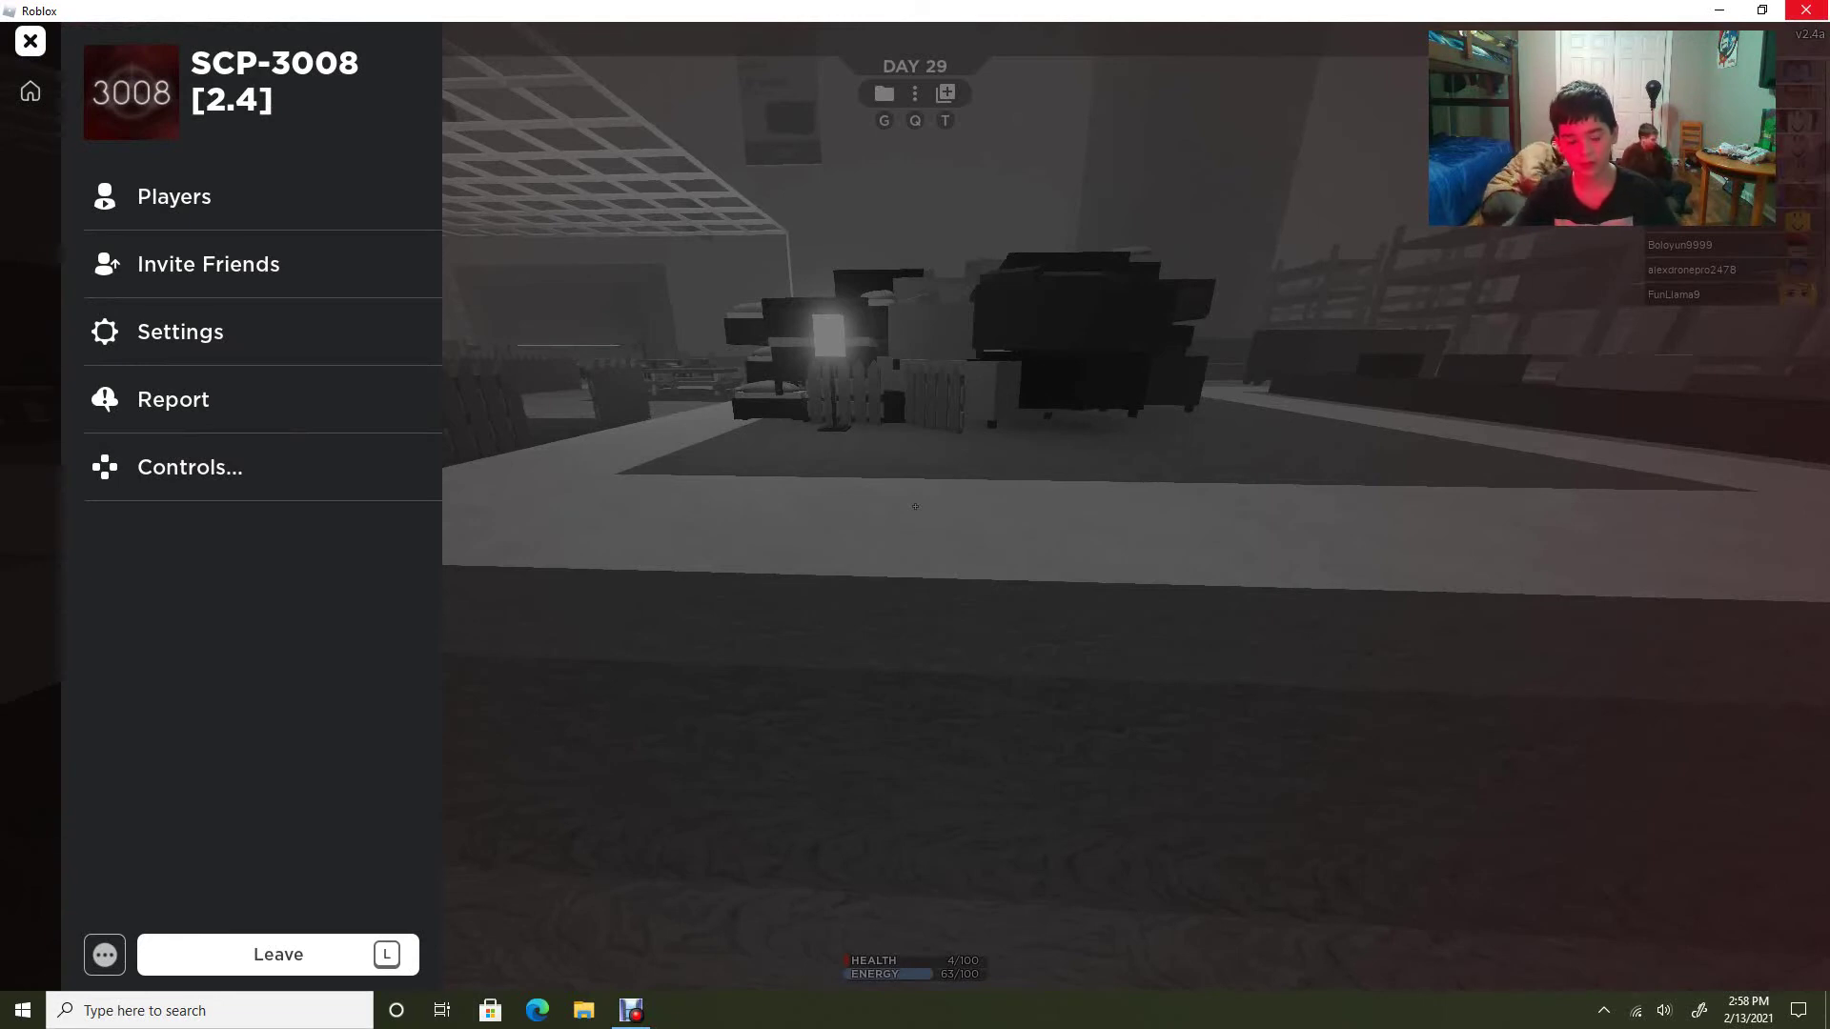
Quit SCP-3008 with Alt+F4, back to the blue-sky Windows desktop.
key("alt+F4")
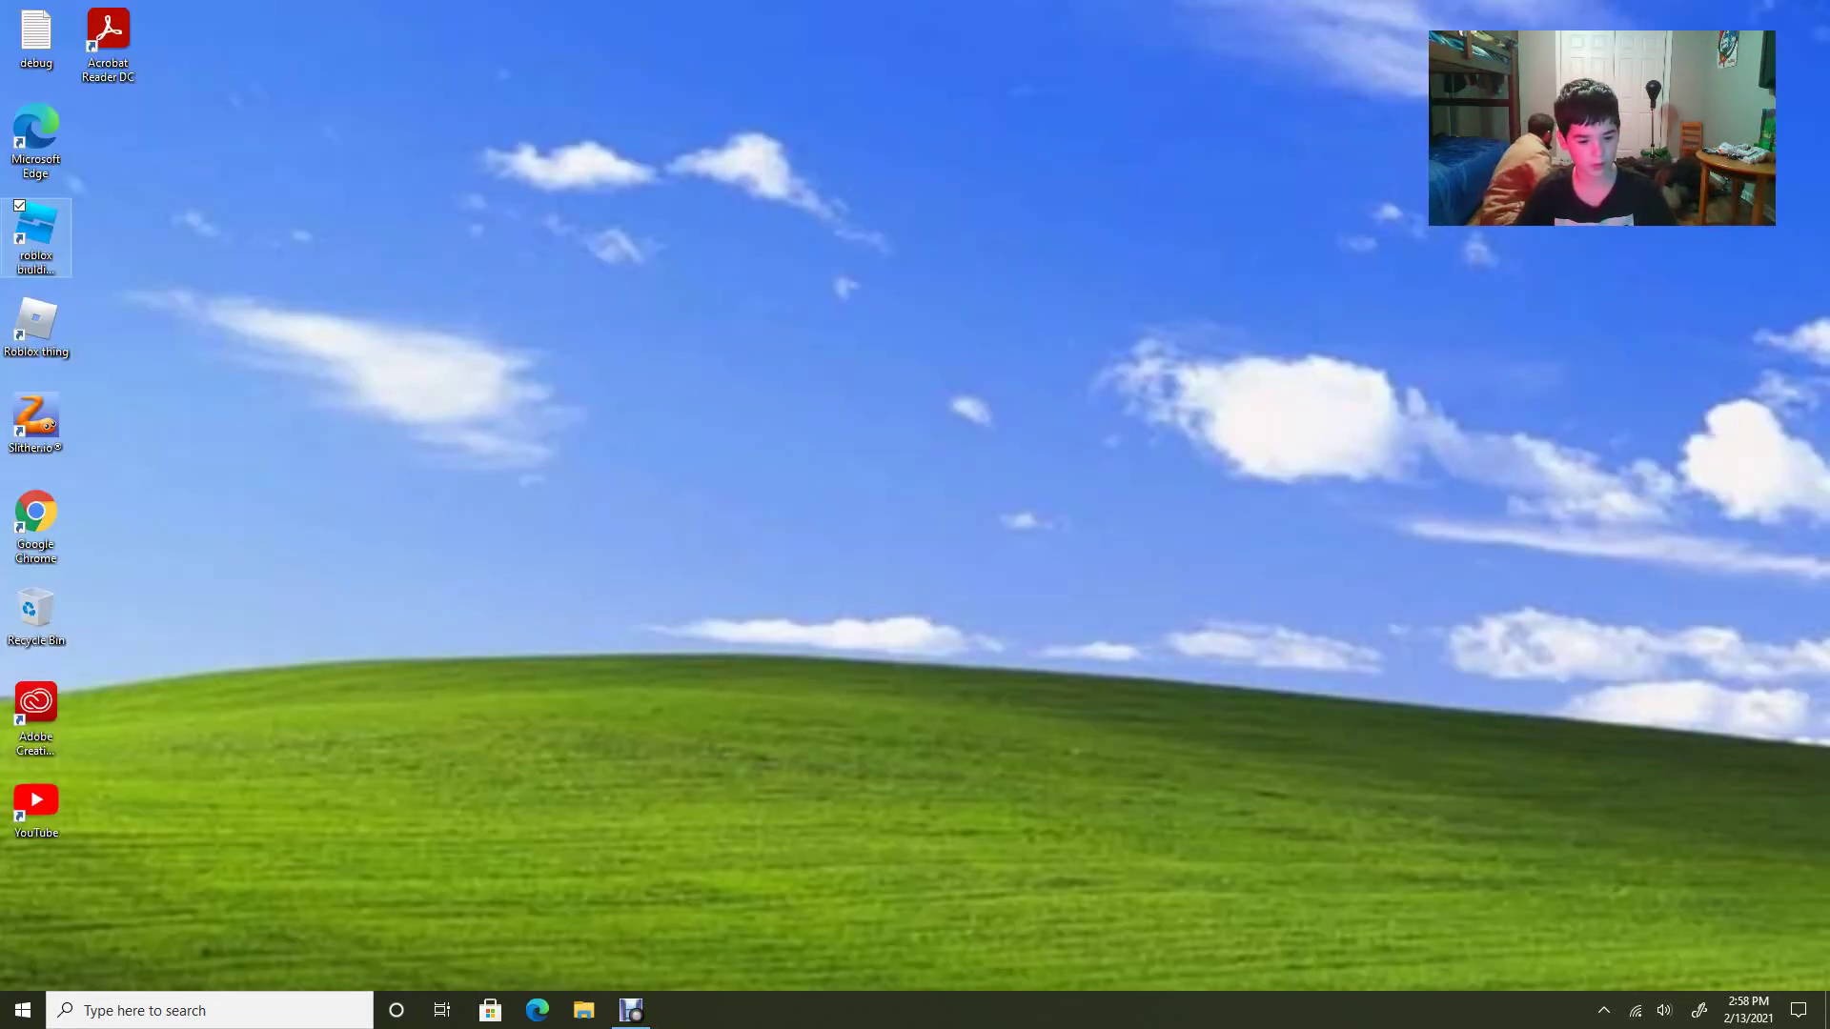